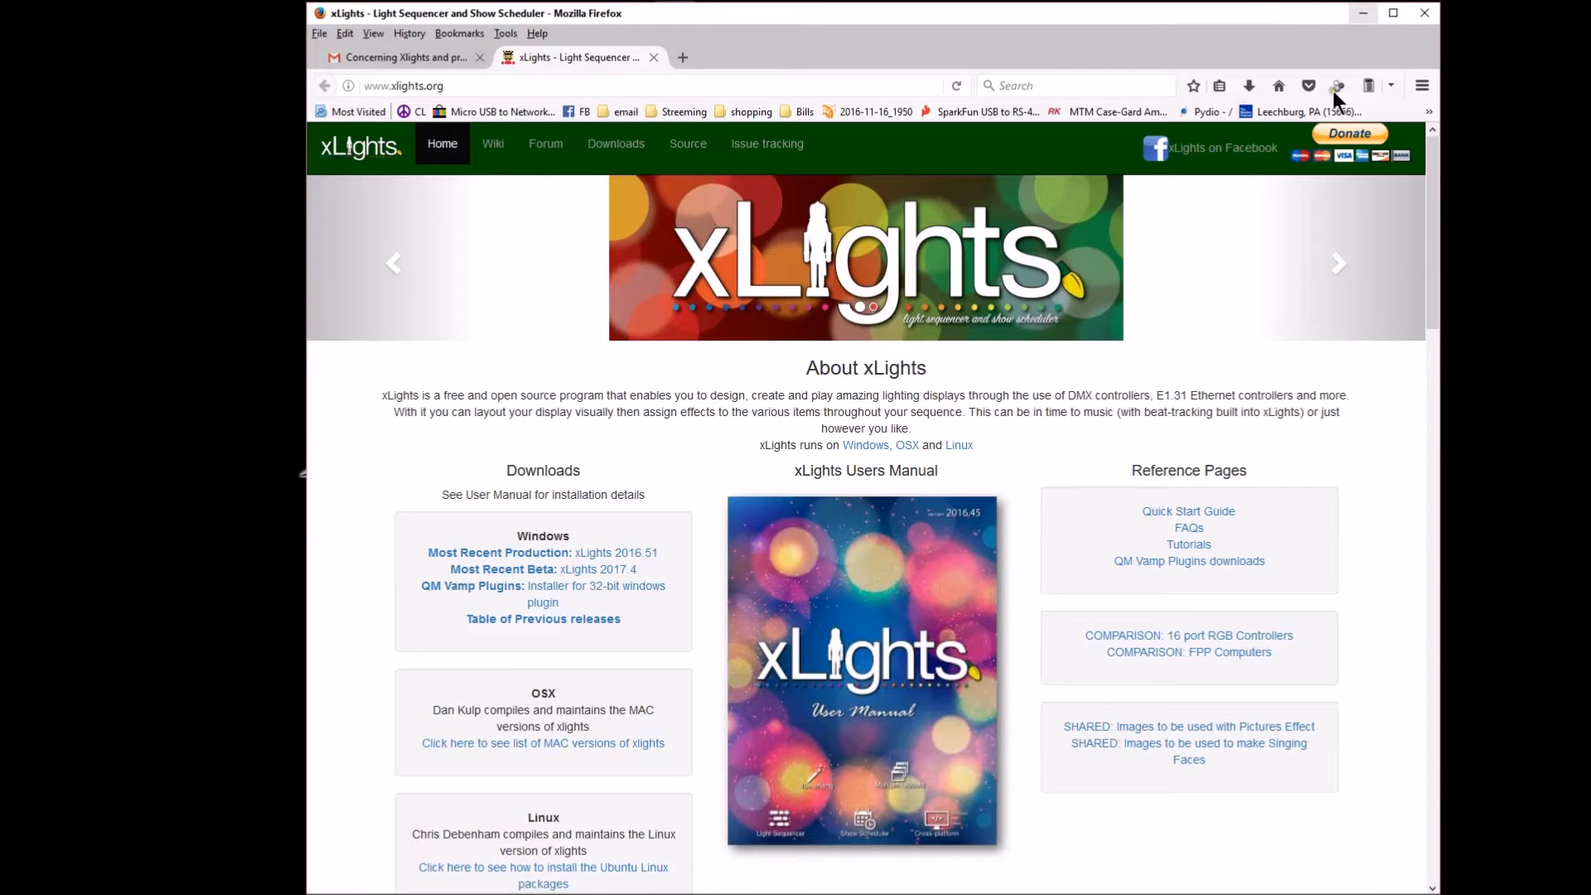
Put the browser window away and switch to the running xLights application.
click(1364, 11)
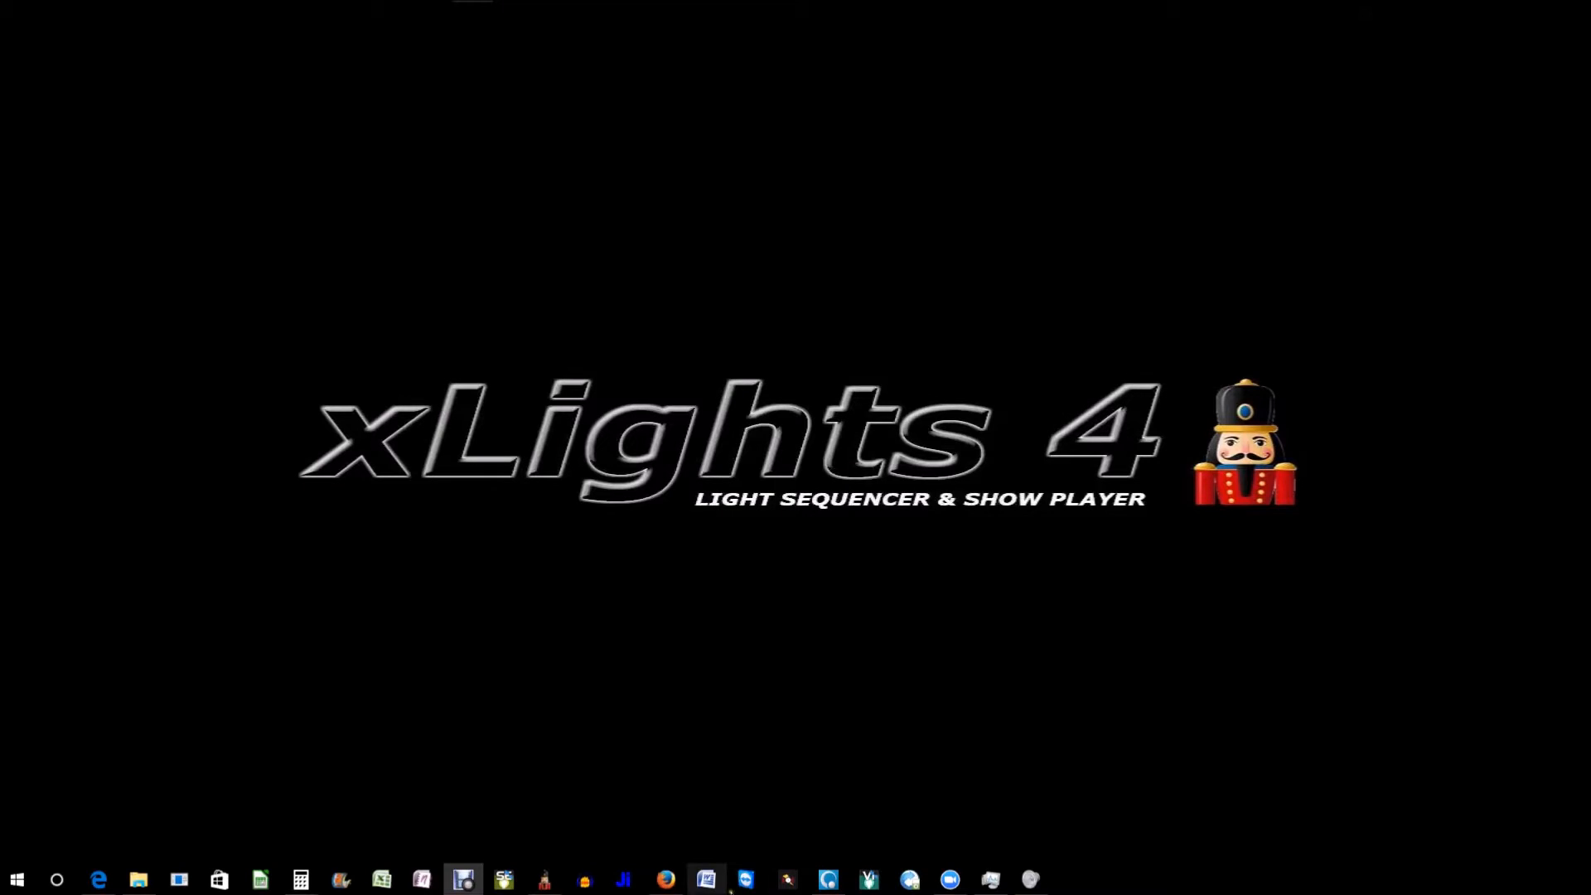
click(659, 881)
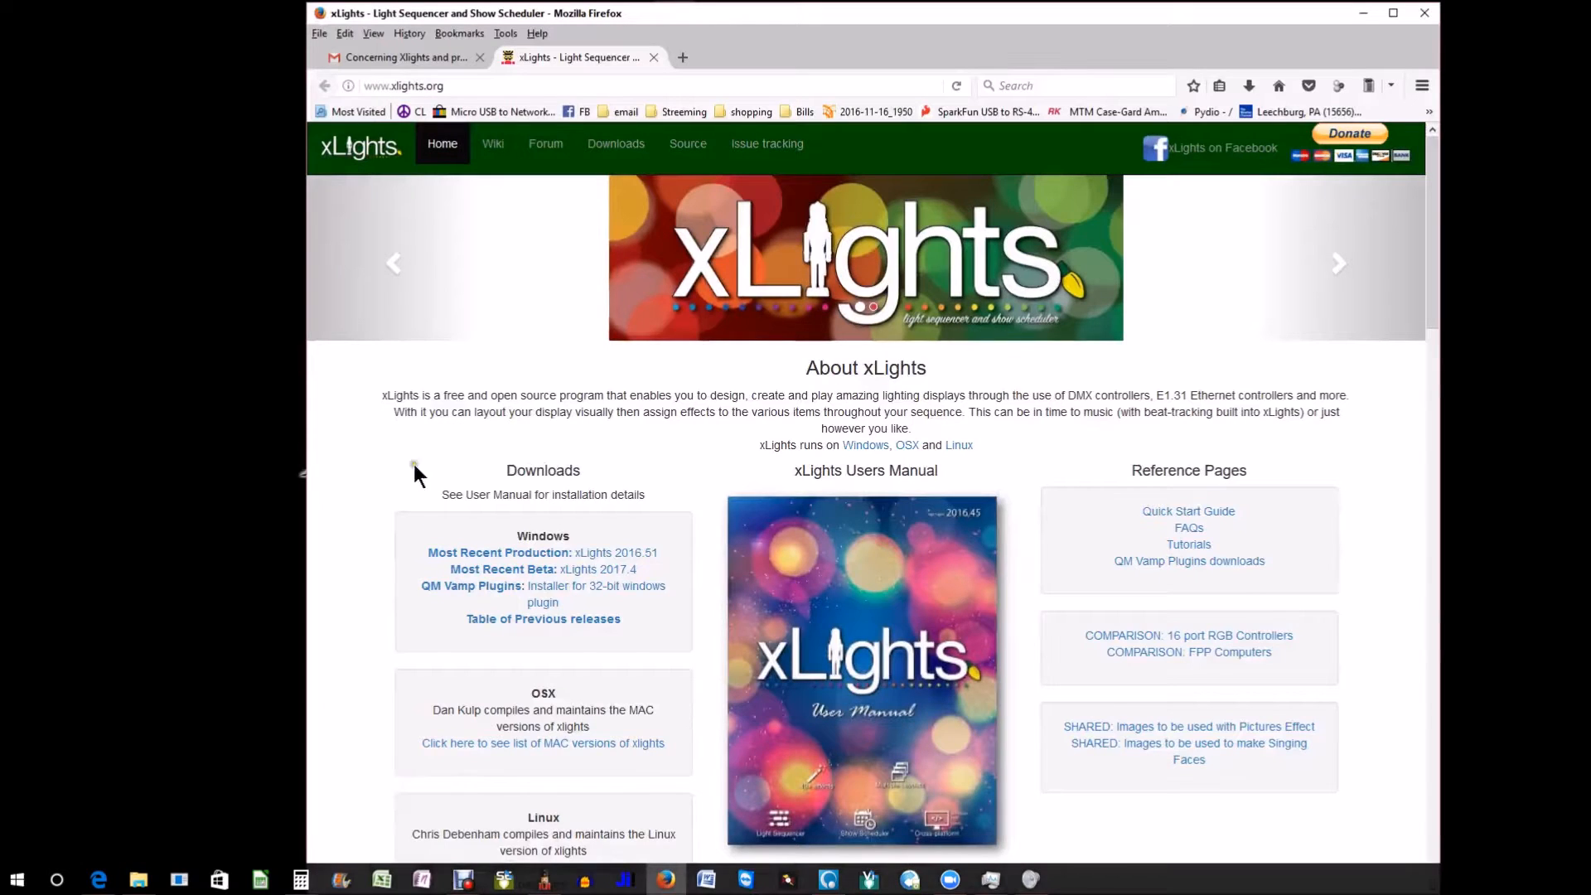
click(659, 881)
mouse_move(545, 881)
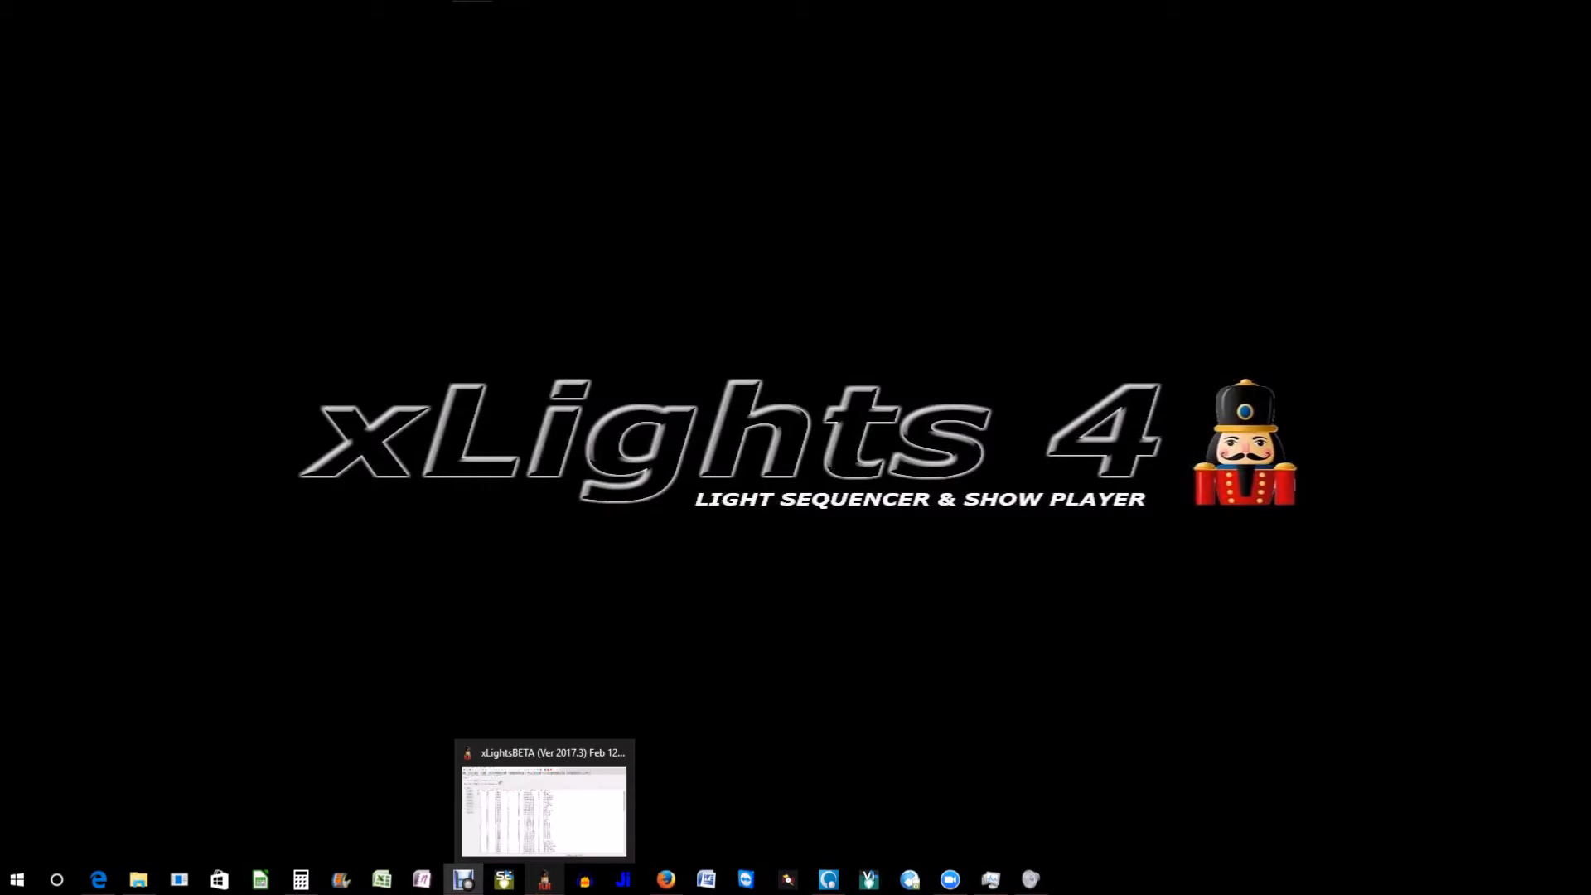
click(545, 882)
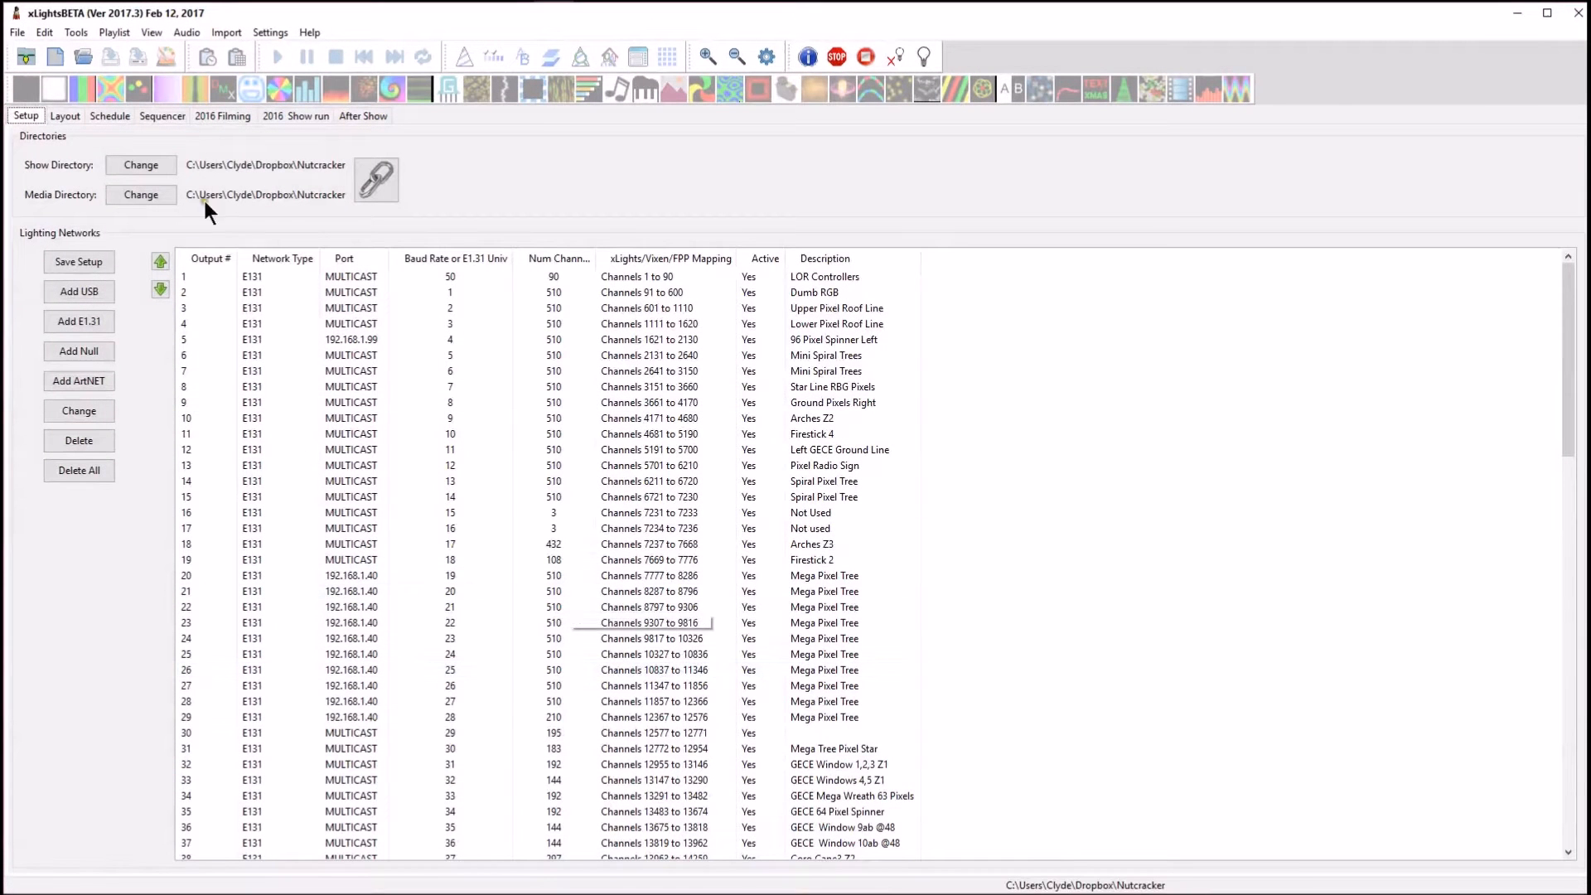
Change the show directory to the client's named folder inside Dropbox\Nutcracker Sequencing.
click(157, 163)
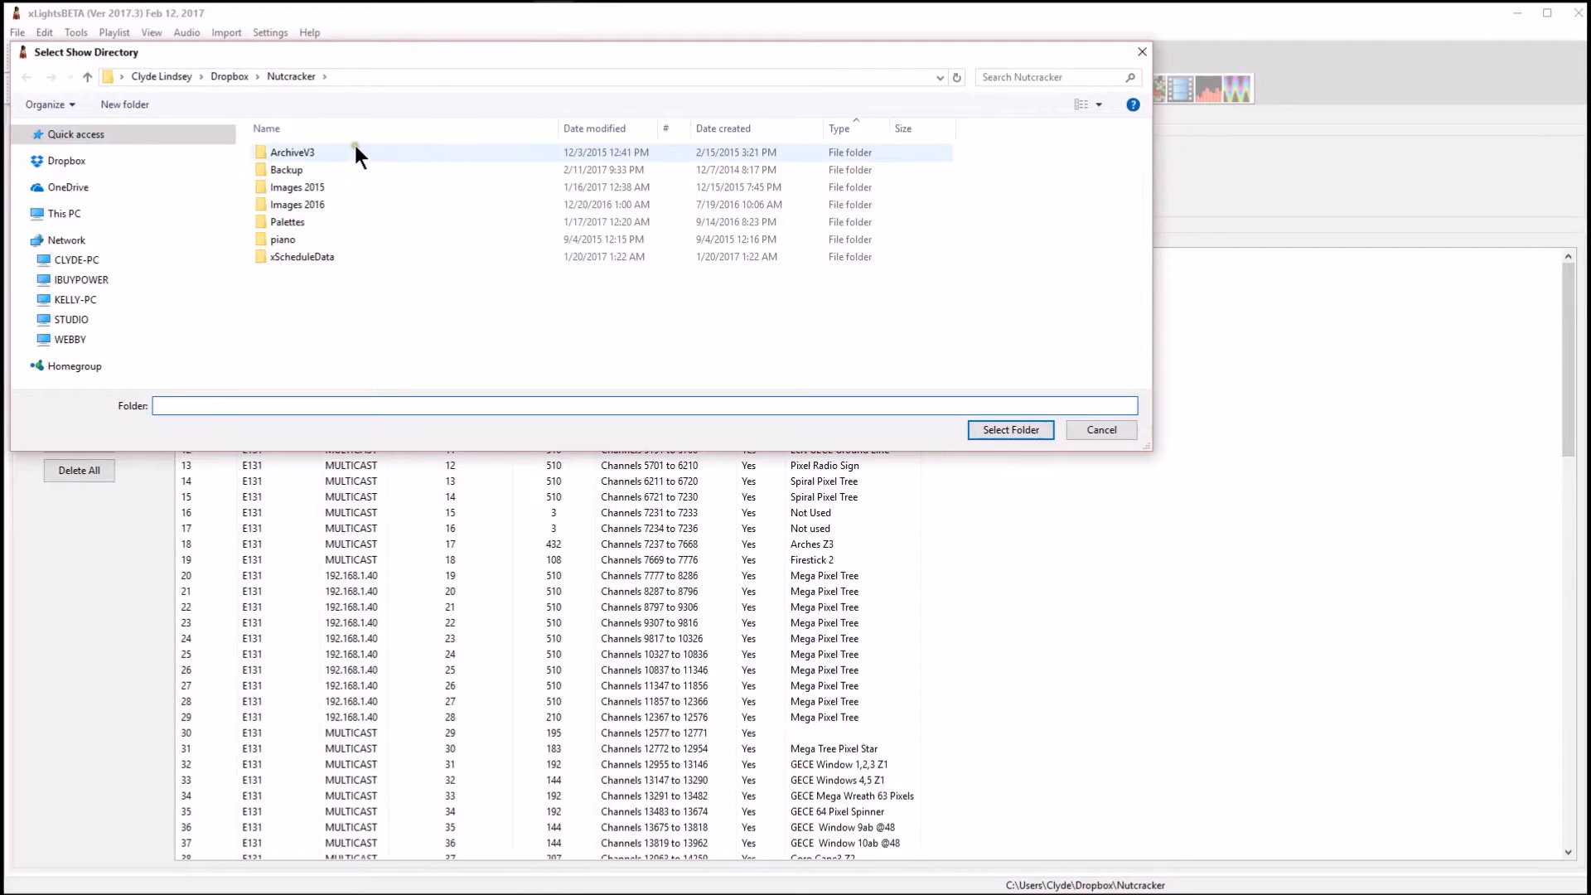
click(237, 76)
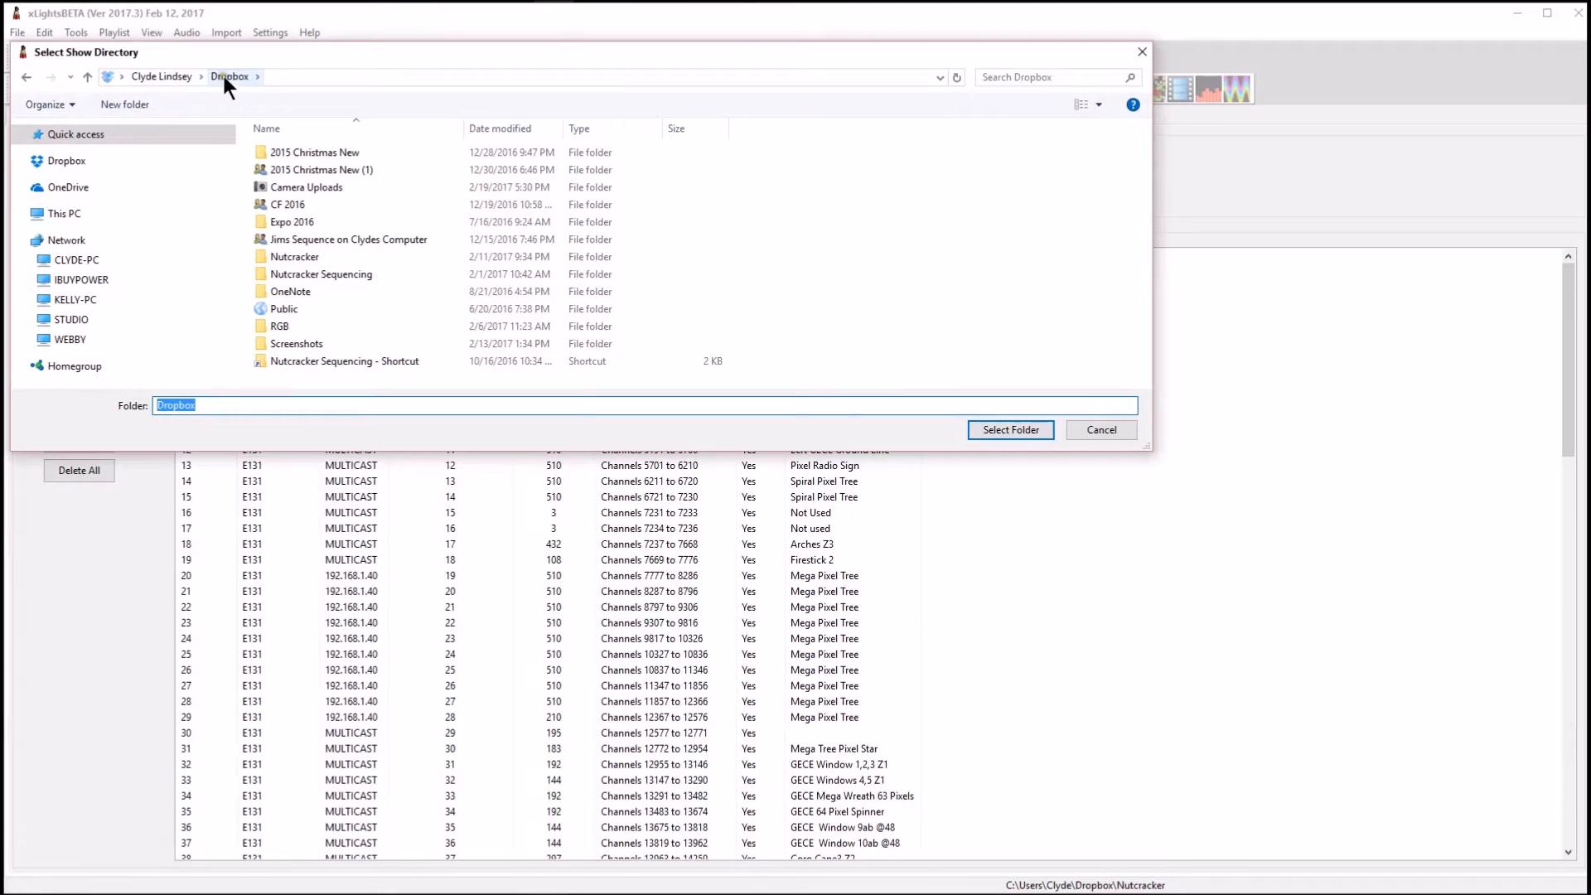
click(169, 75)
click(71, 154)
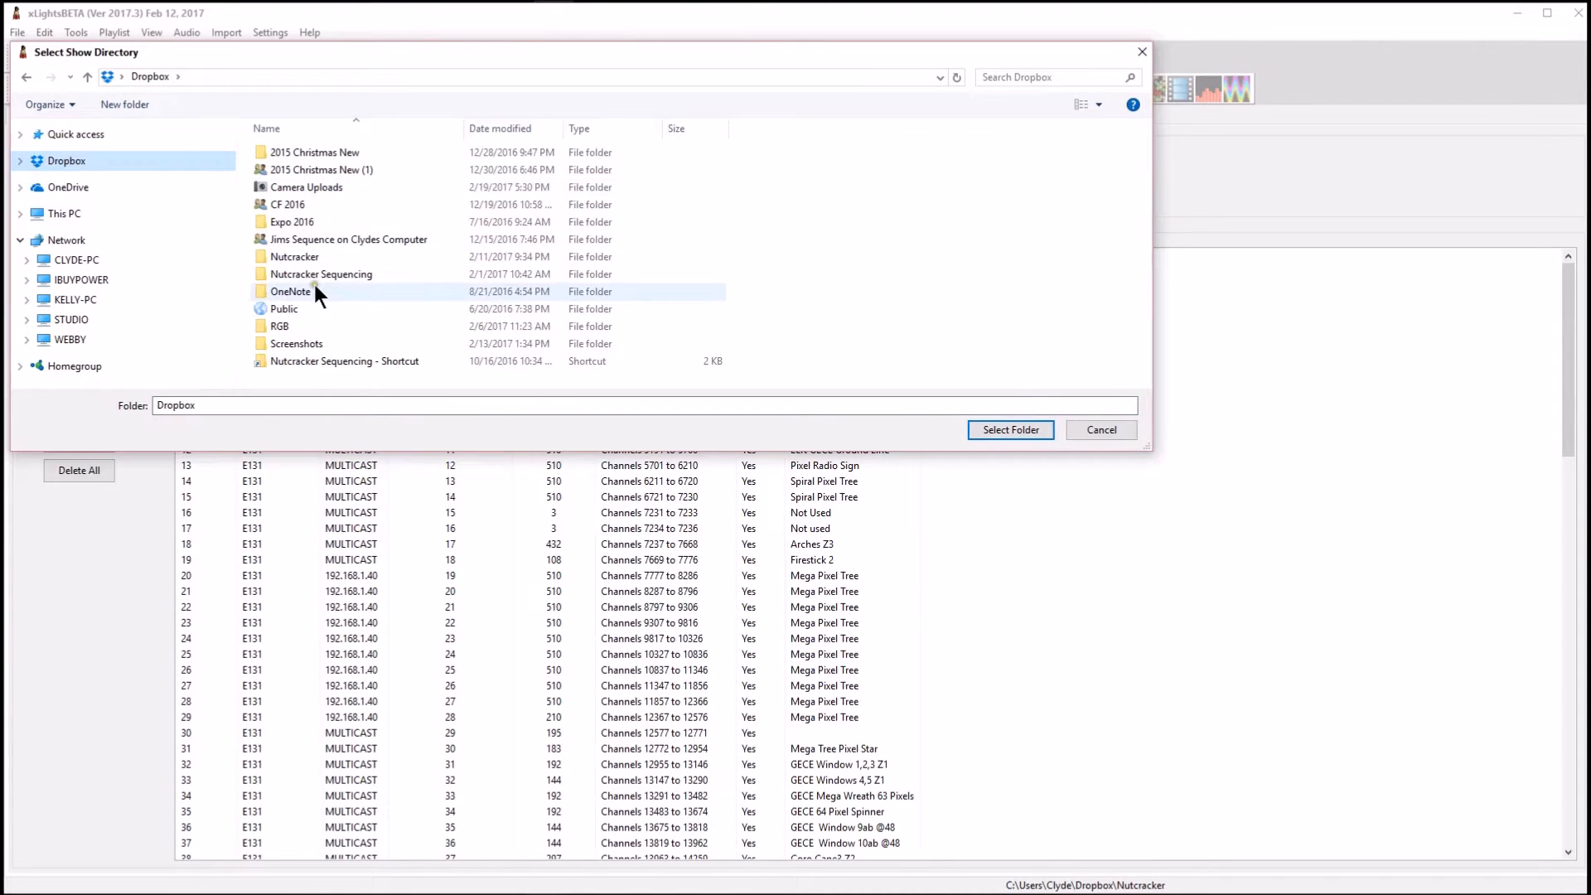
click(294, 277)
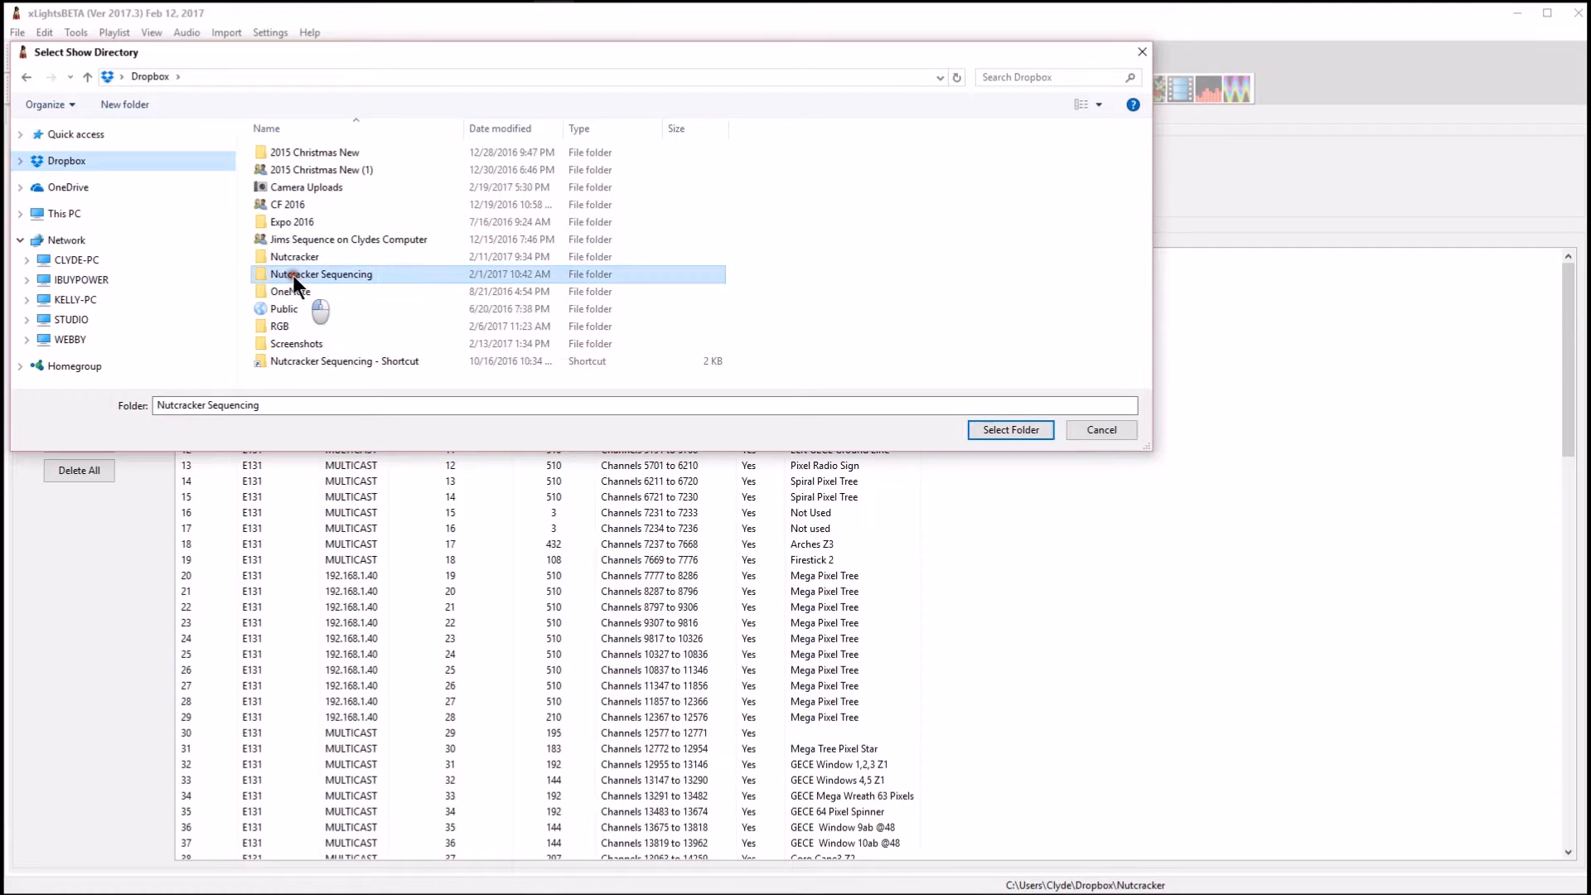
double_click(292, 275)
scroll(297, 307, down, 3)
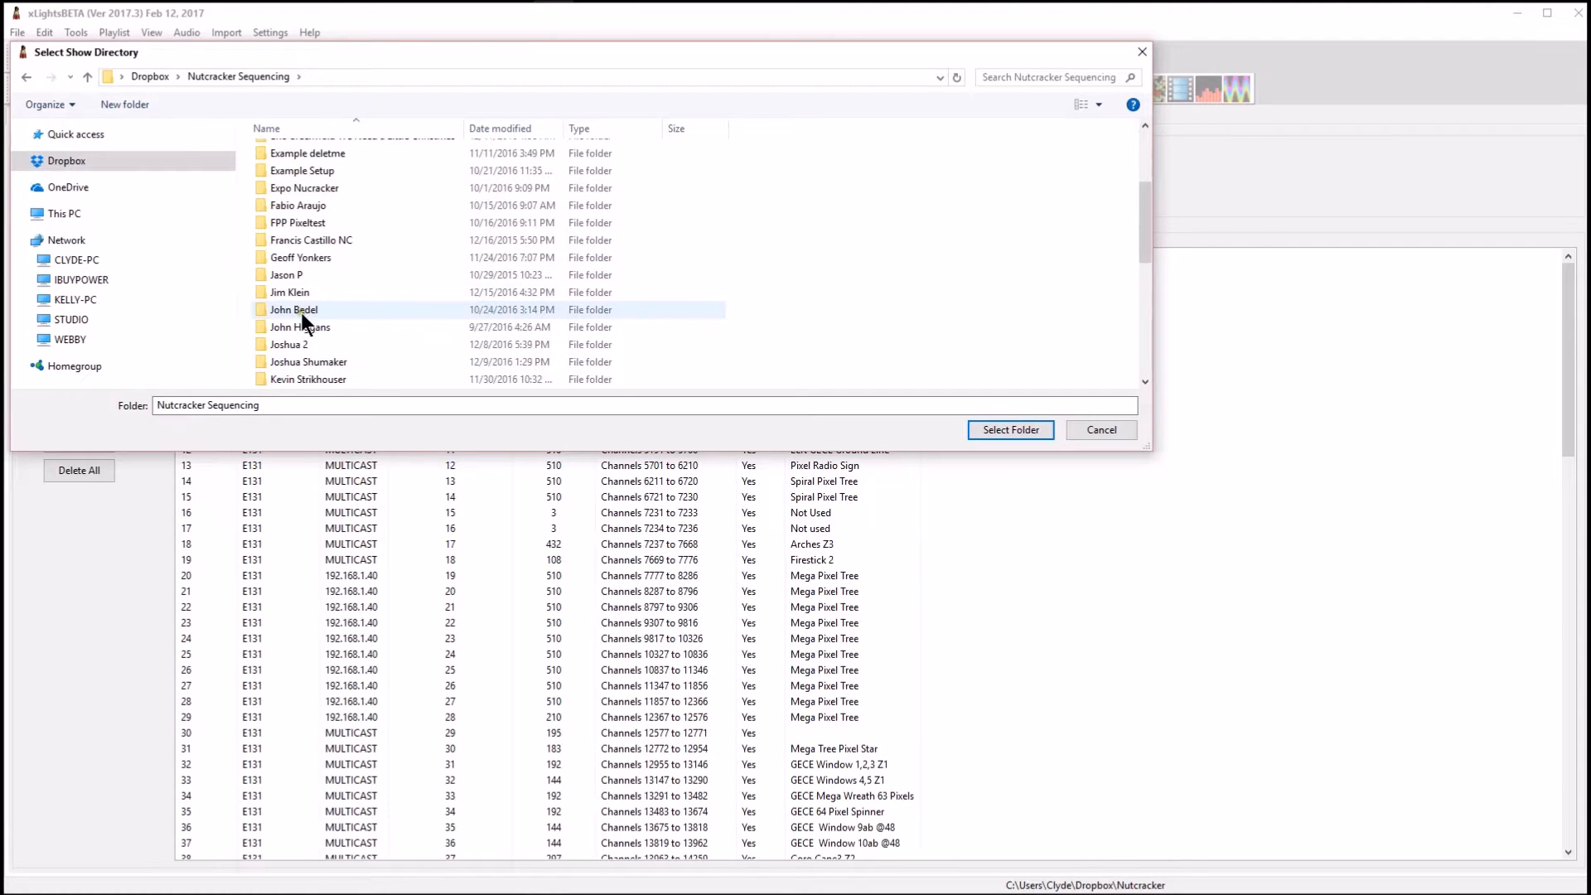
scroll(301, 296, down, 2)
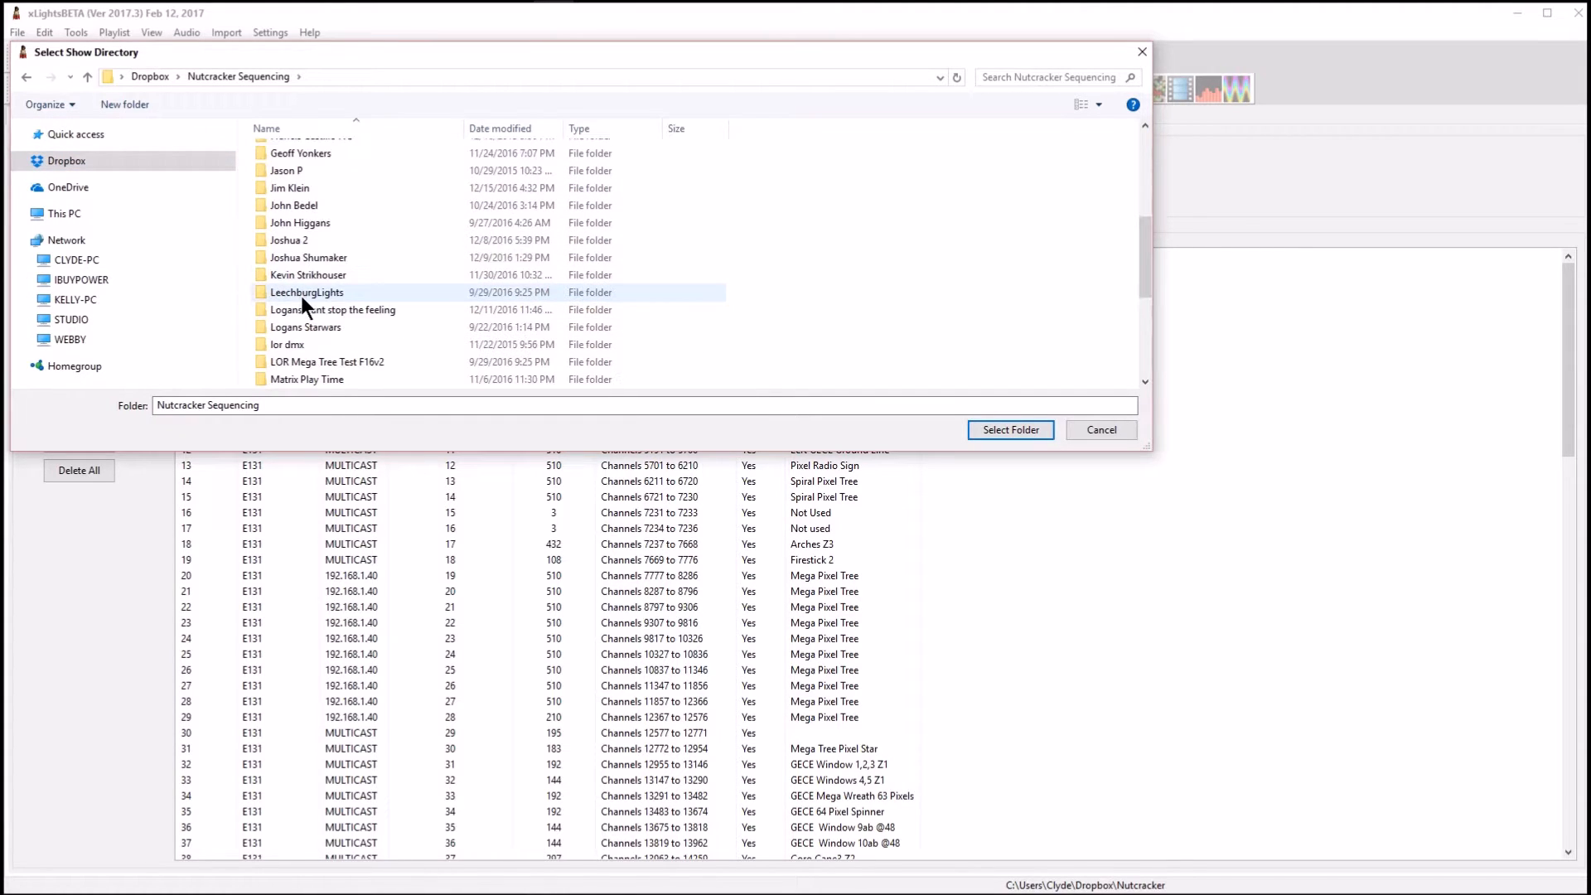
double_click(297, 276)
click(974, 430)
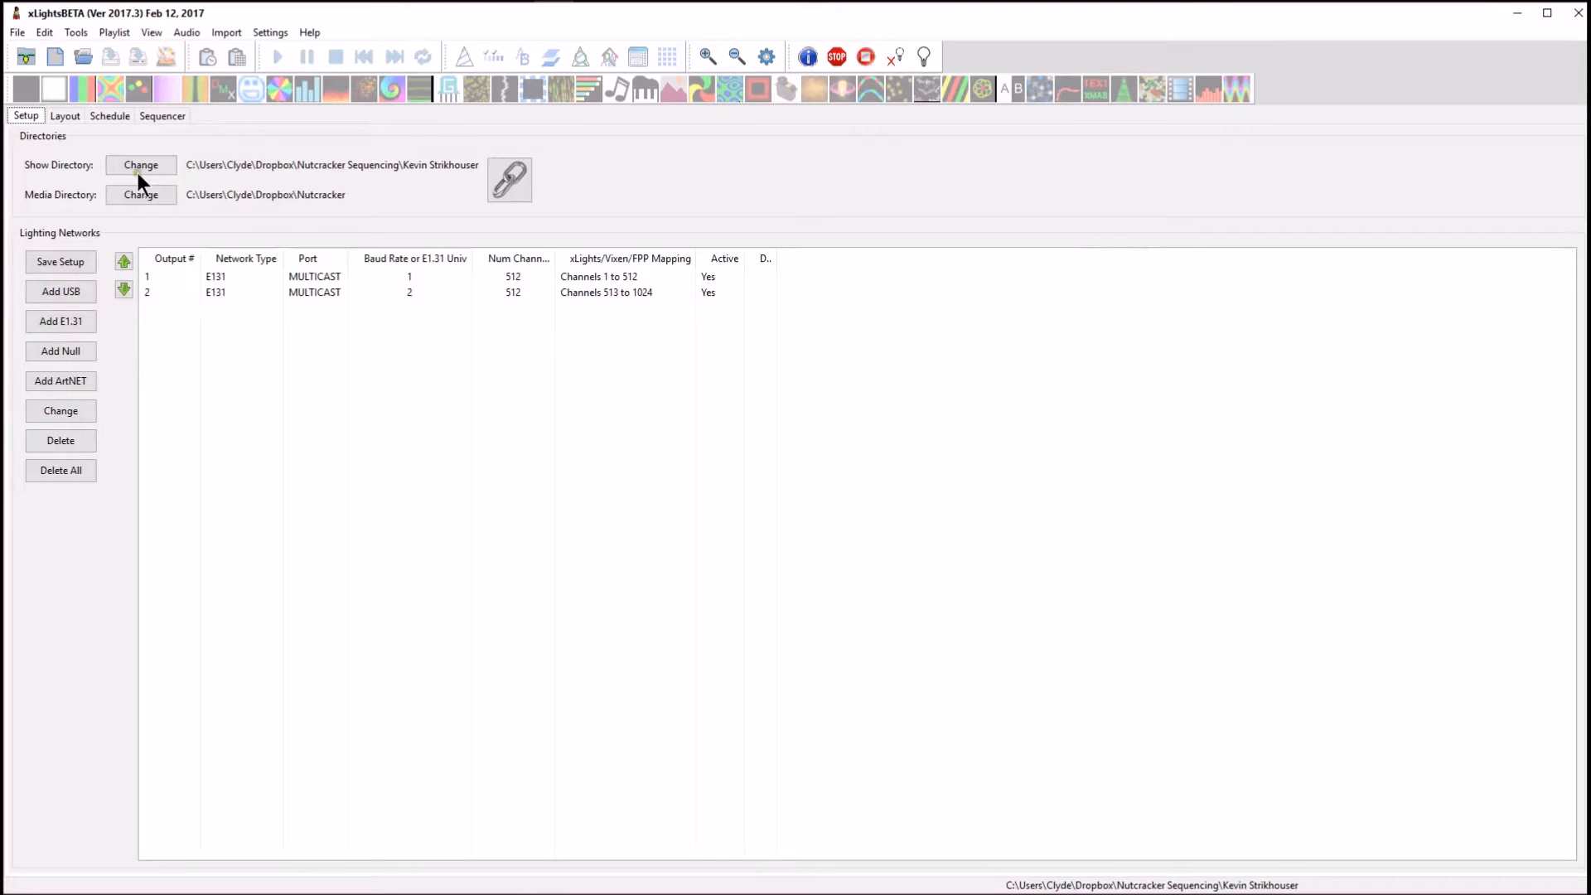
In the display layout, select the Shop Mega Tree Green model, followed by the red and white versions, to compare their settings.
click(70, 115)
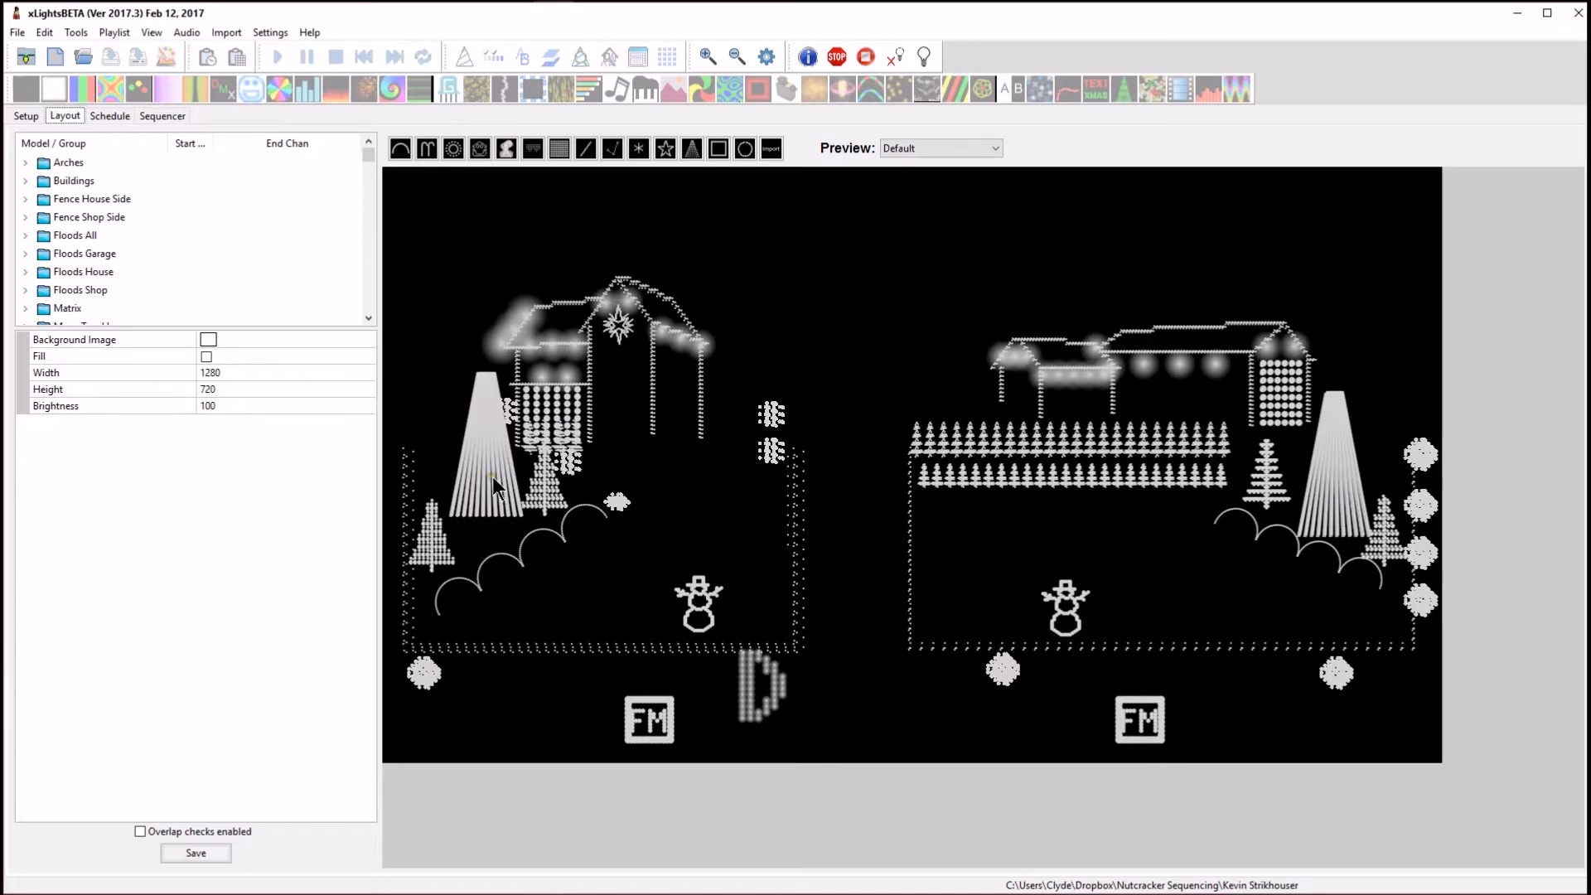
click(1345, 524)
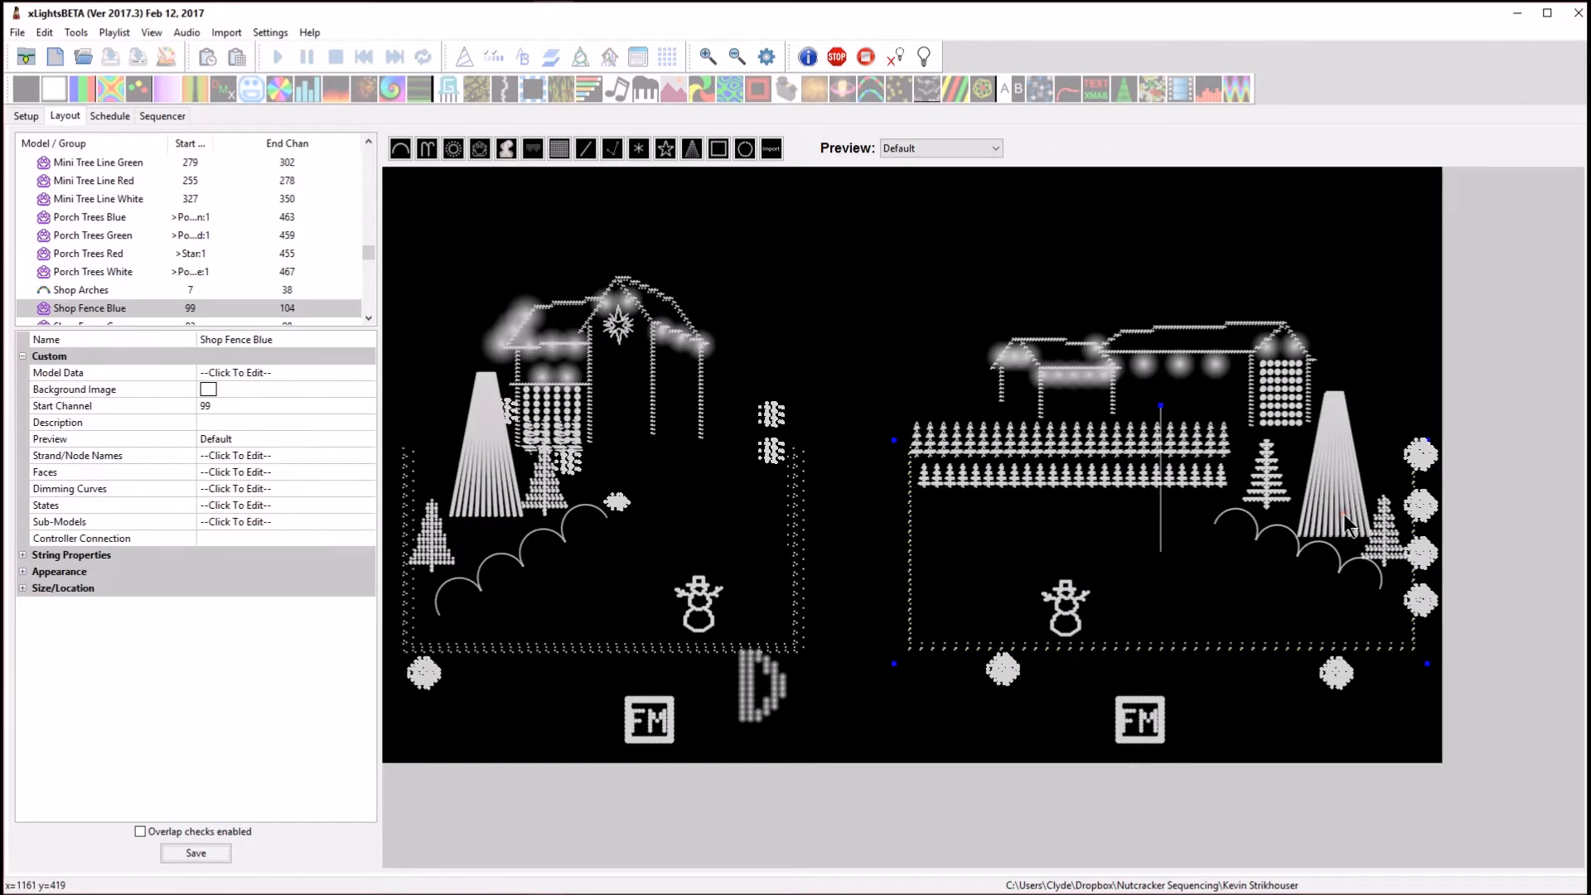
click(1338, 406)
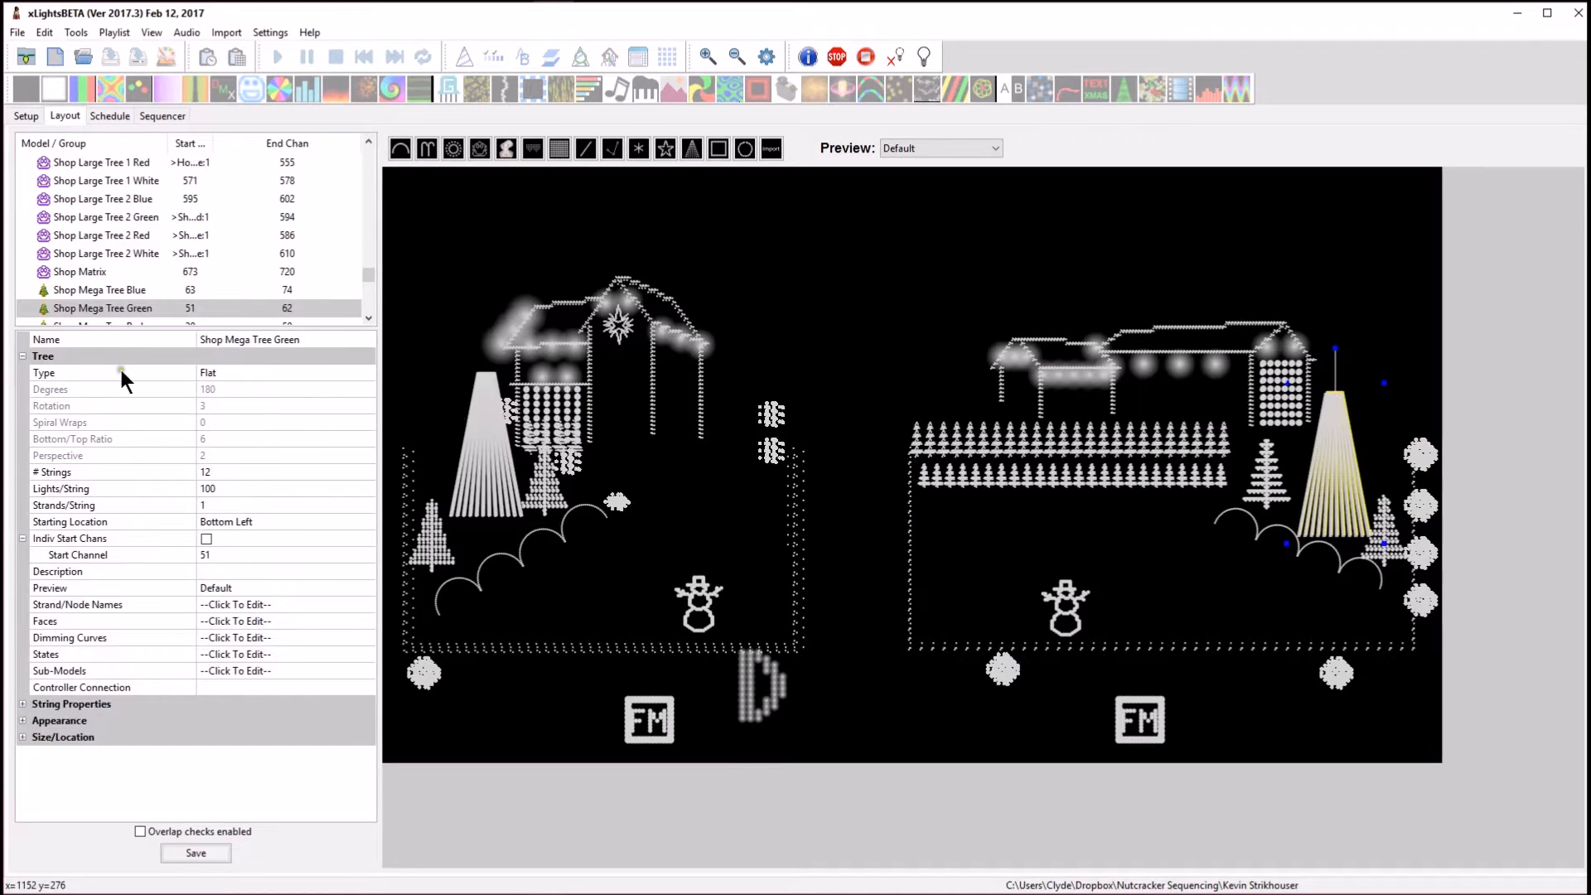
click(92, 304)
scroll(91, 305, down, 1)
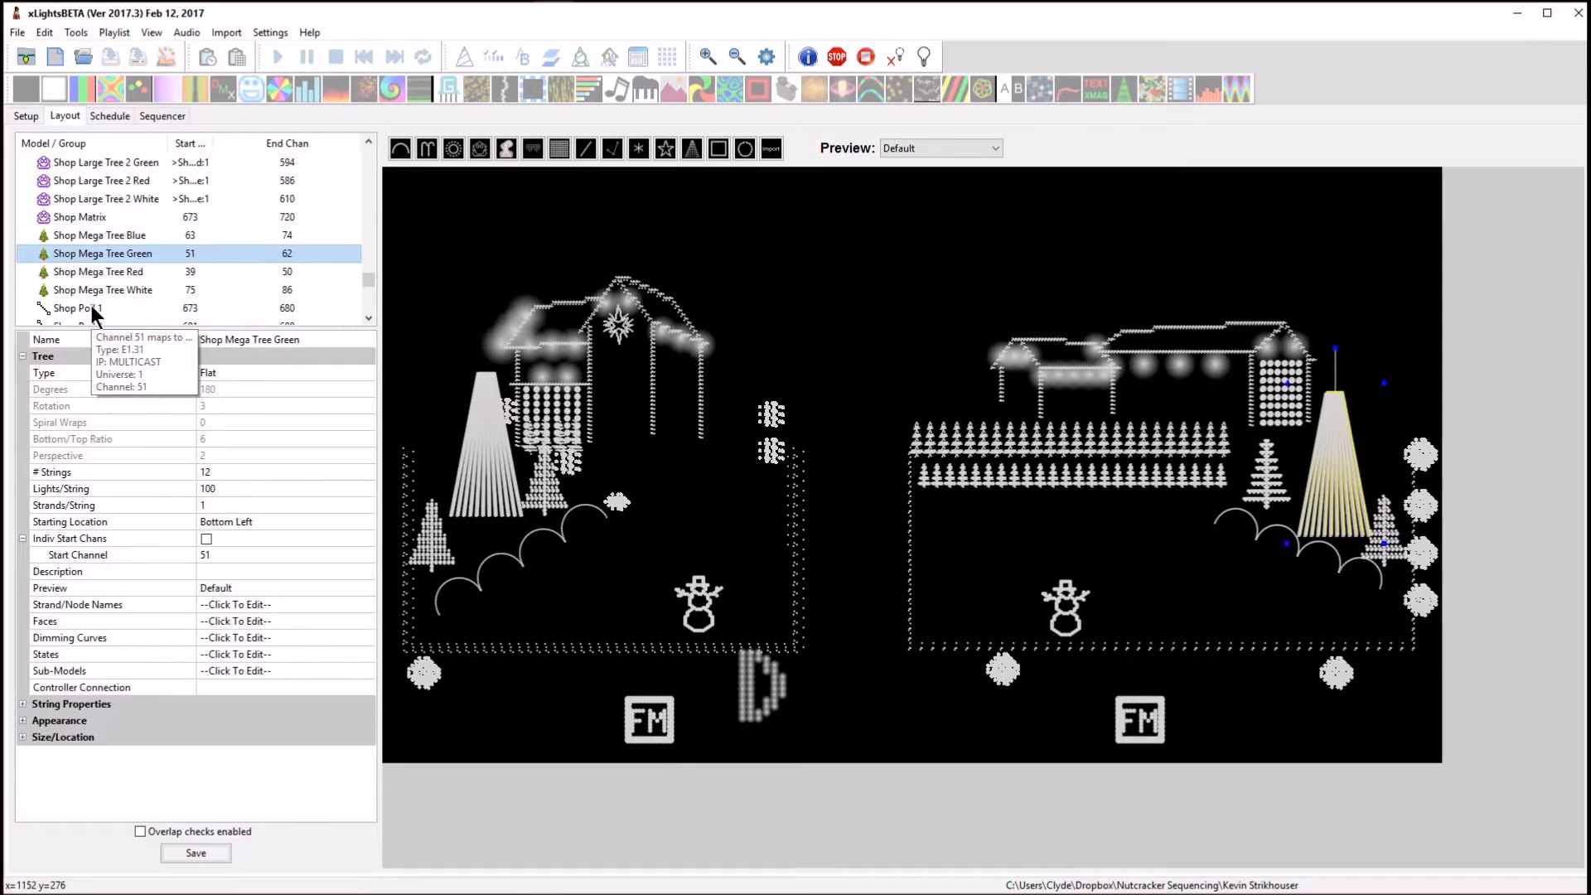
click(91, 276)
click(94, 284)
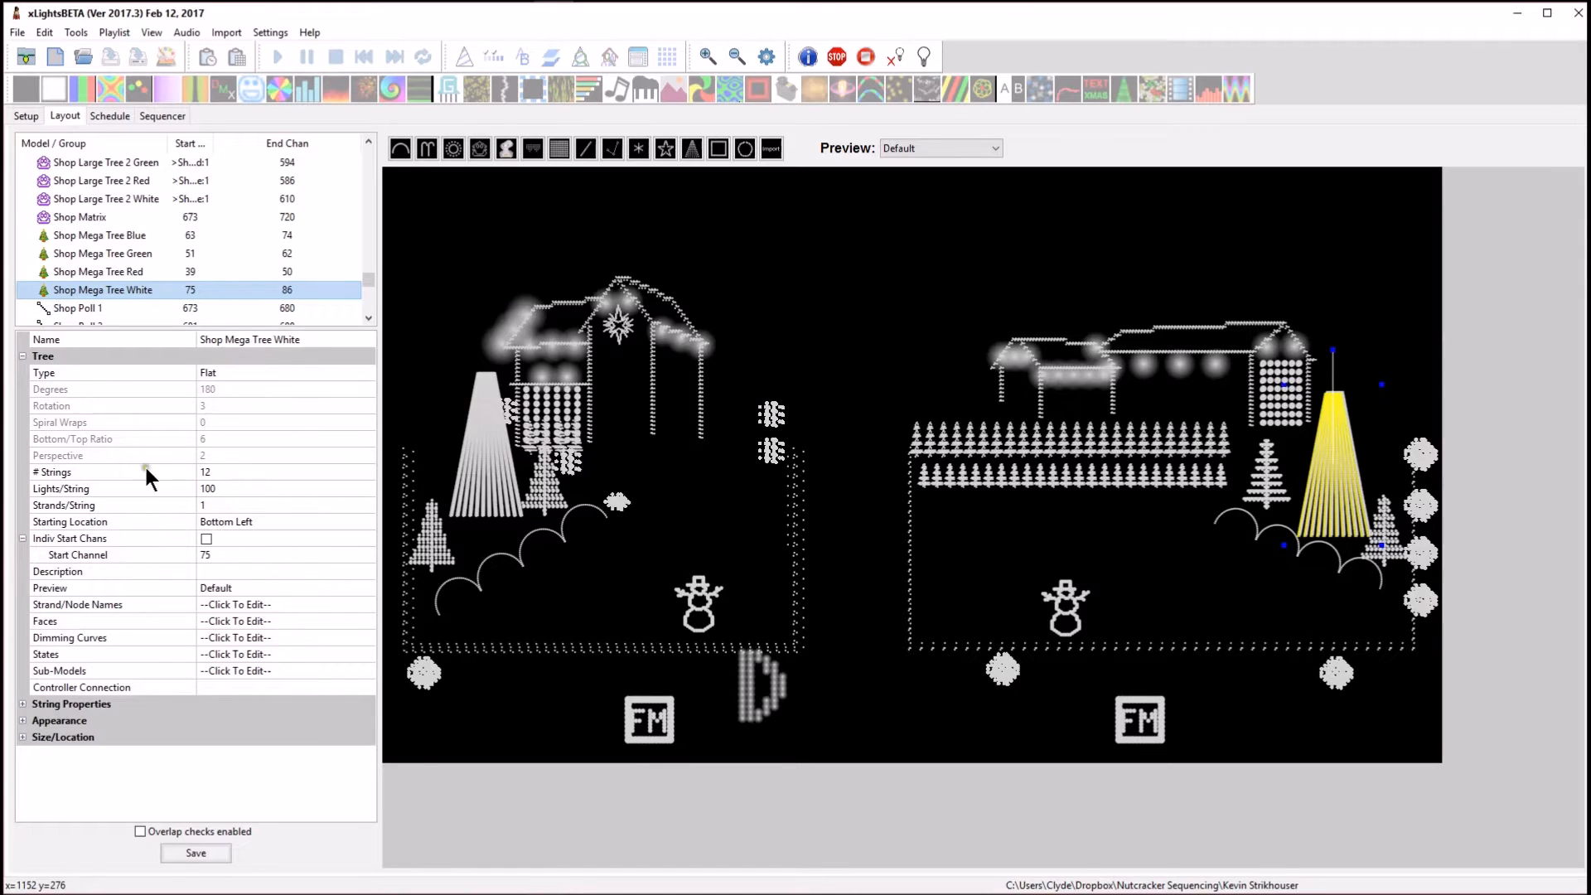
Expand the string properties of Shop Mega Tree White and inspect its string type options and number of strings.
click(23, 704)
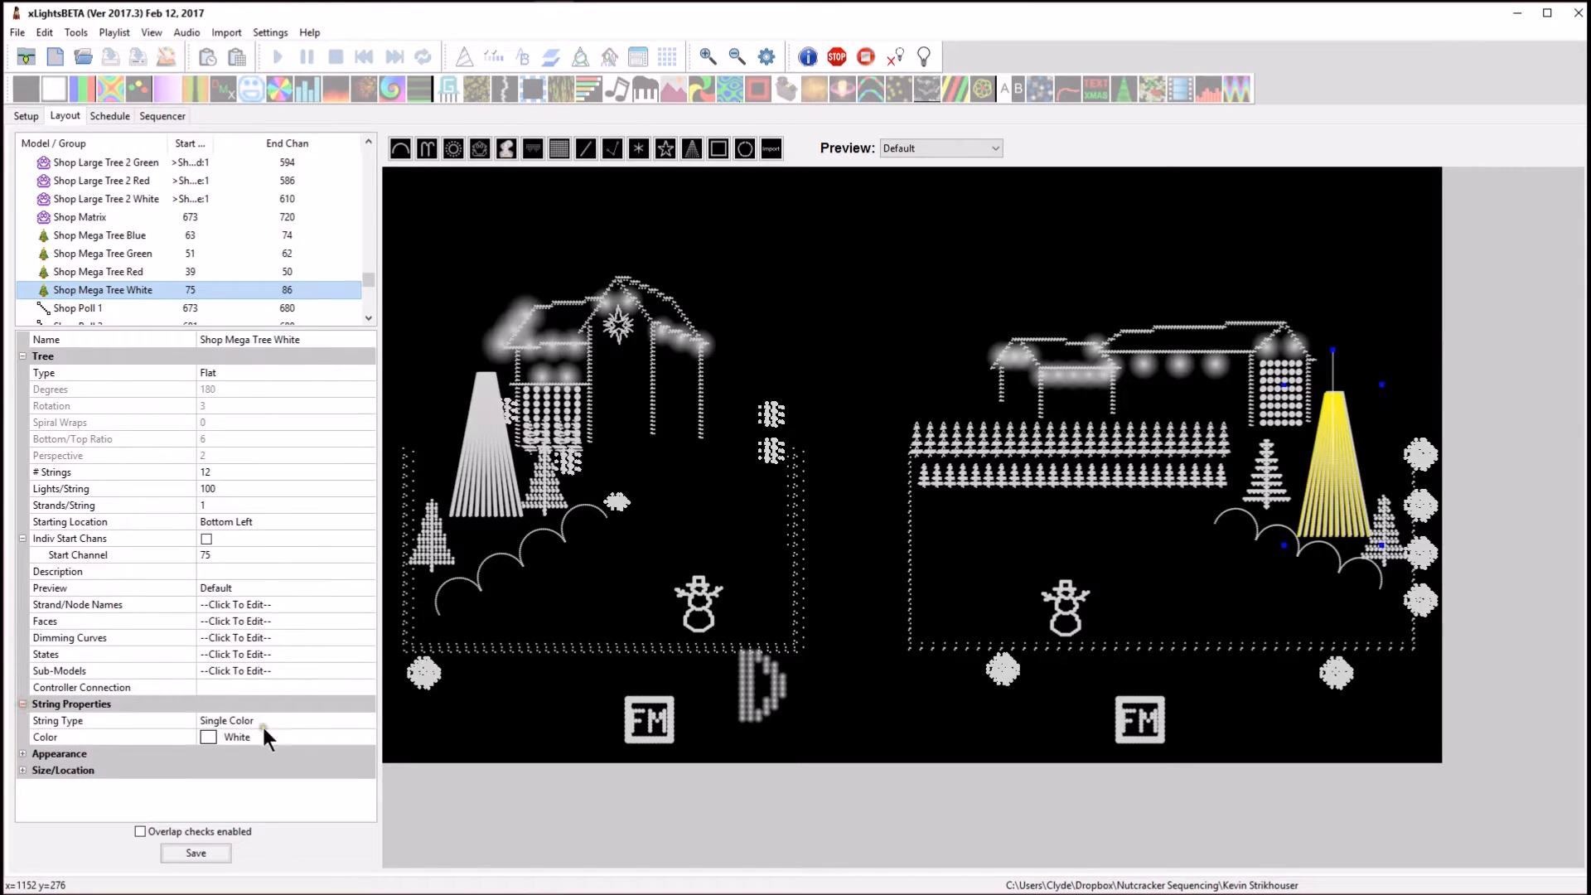
click(234, 723)
click(244, 721)
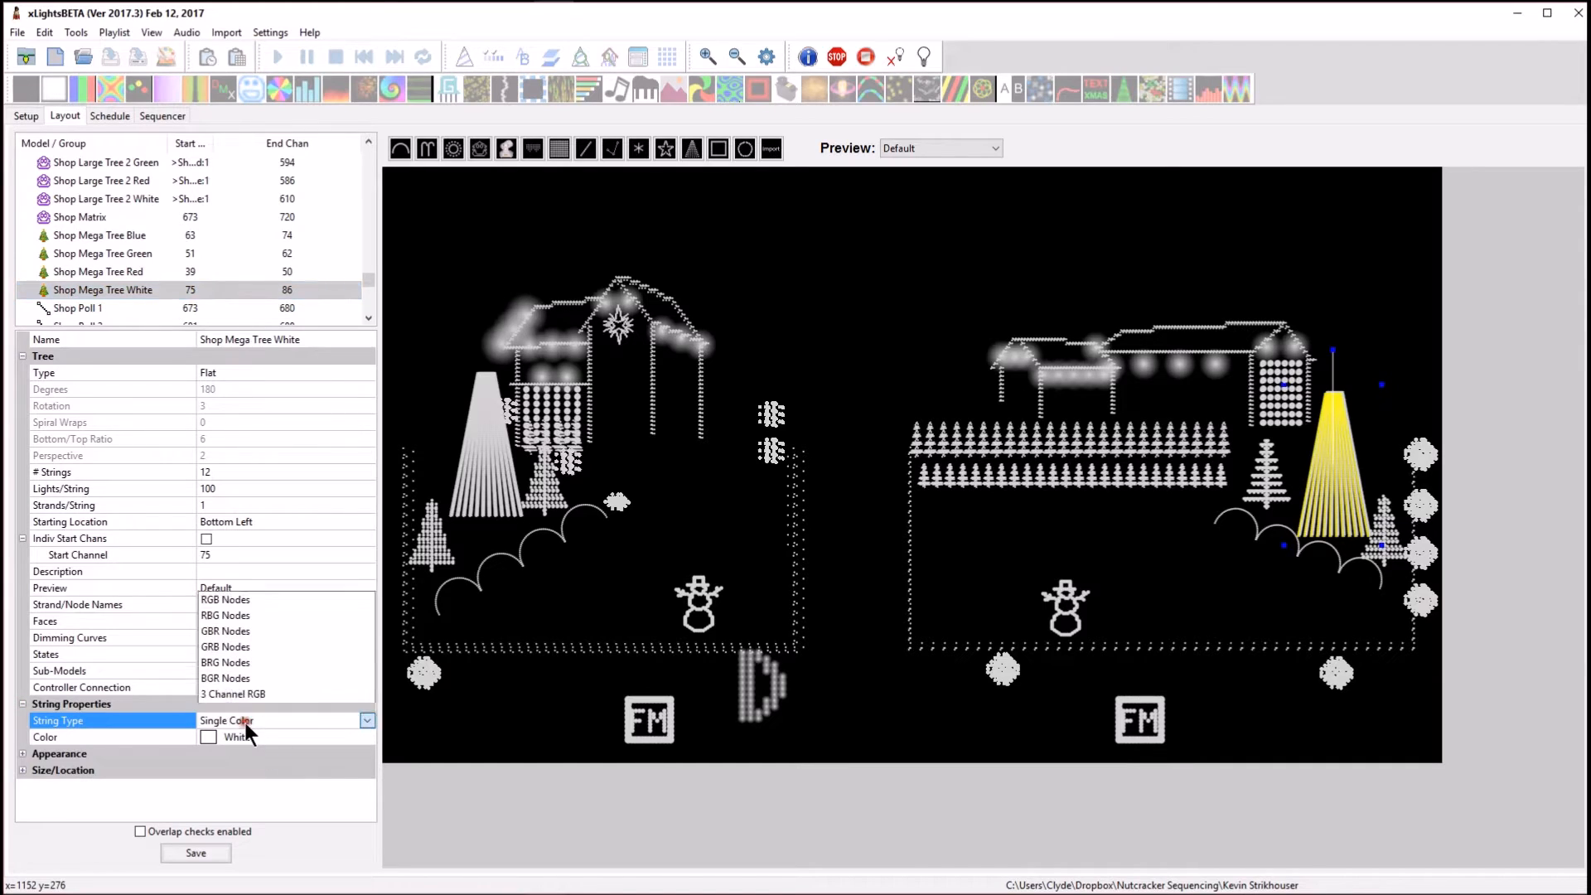
click(232, 471)
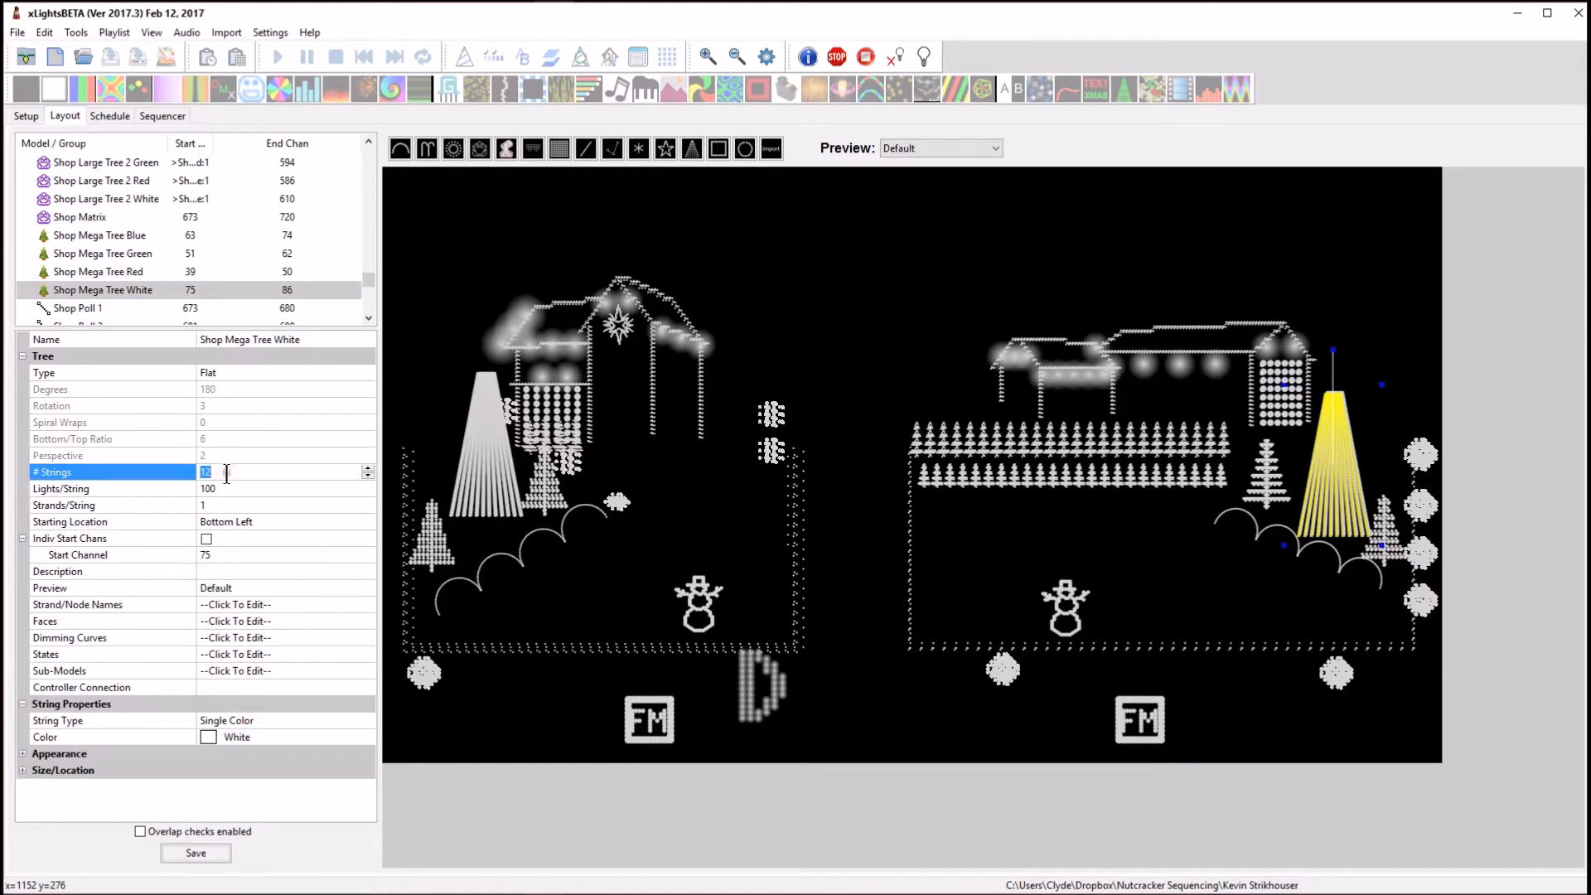
click(225, 471)
Open the sequence file 2016 Mr Grinch.xml.
click(75, 51)
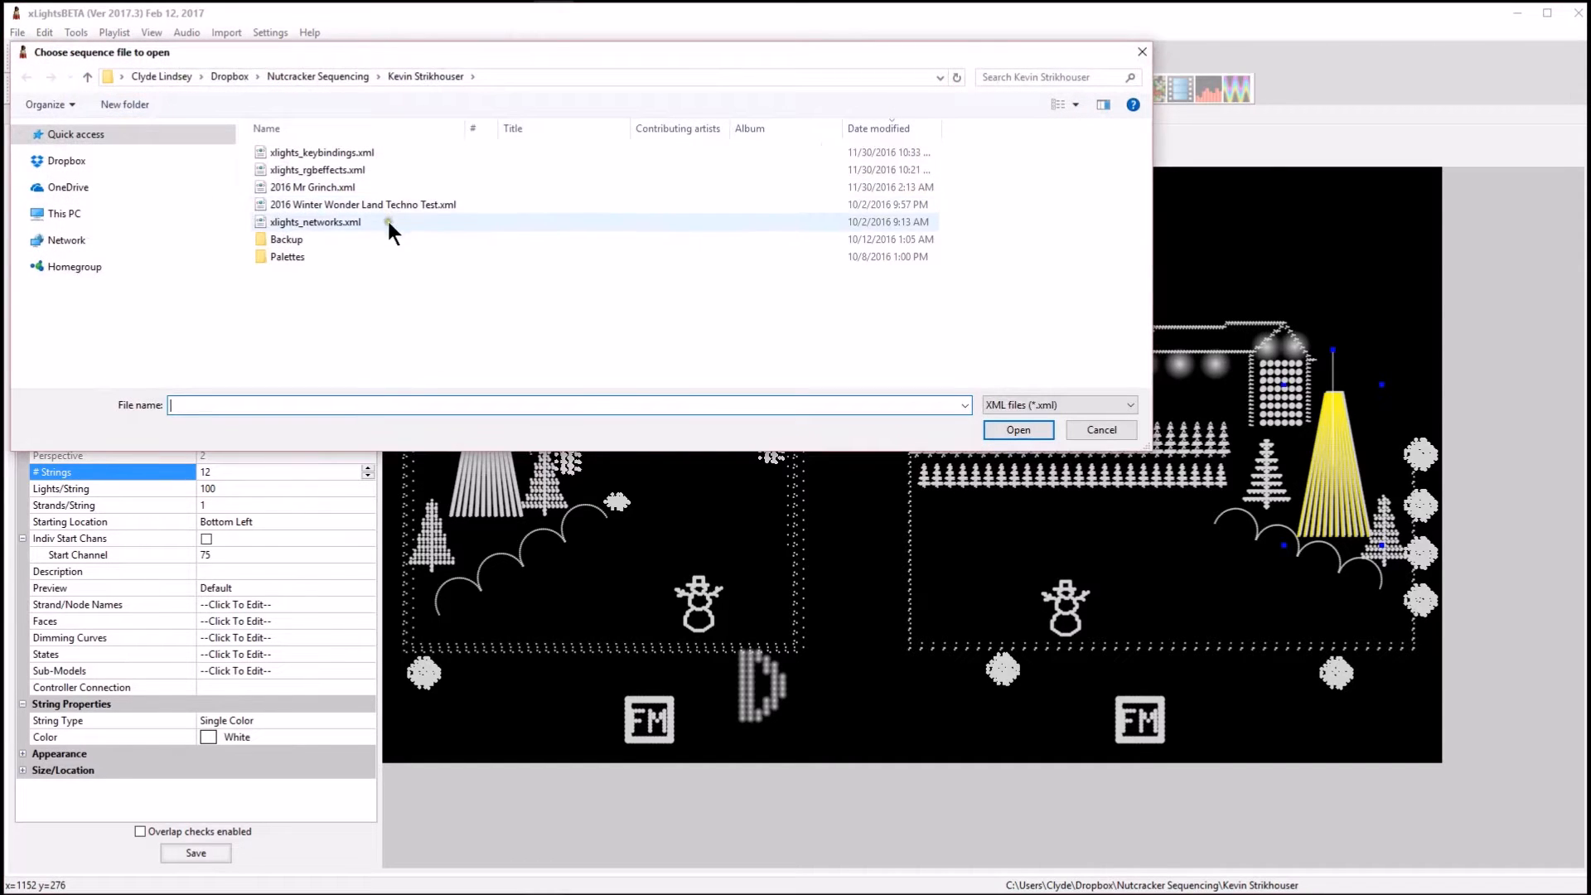
click(333, 181)
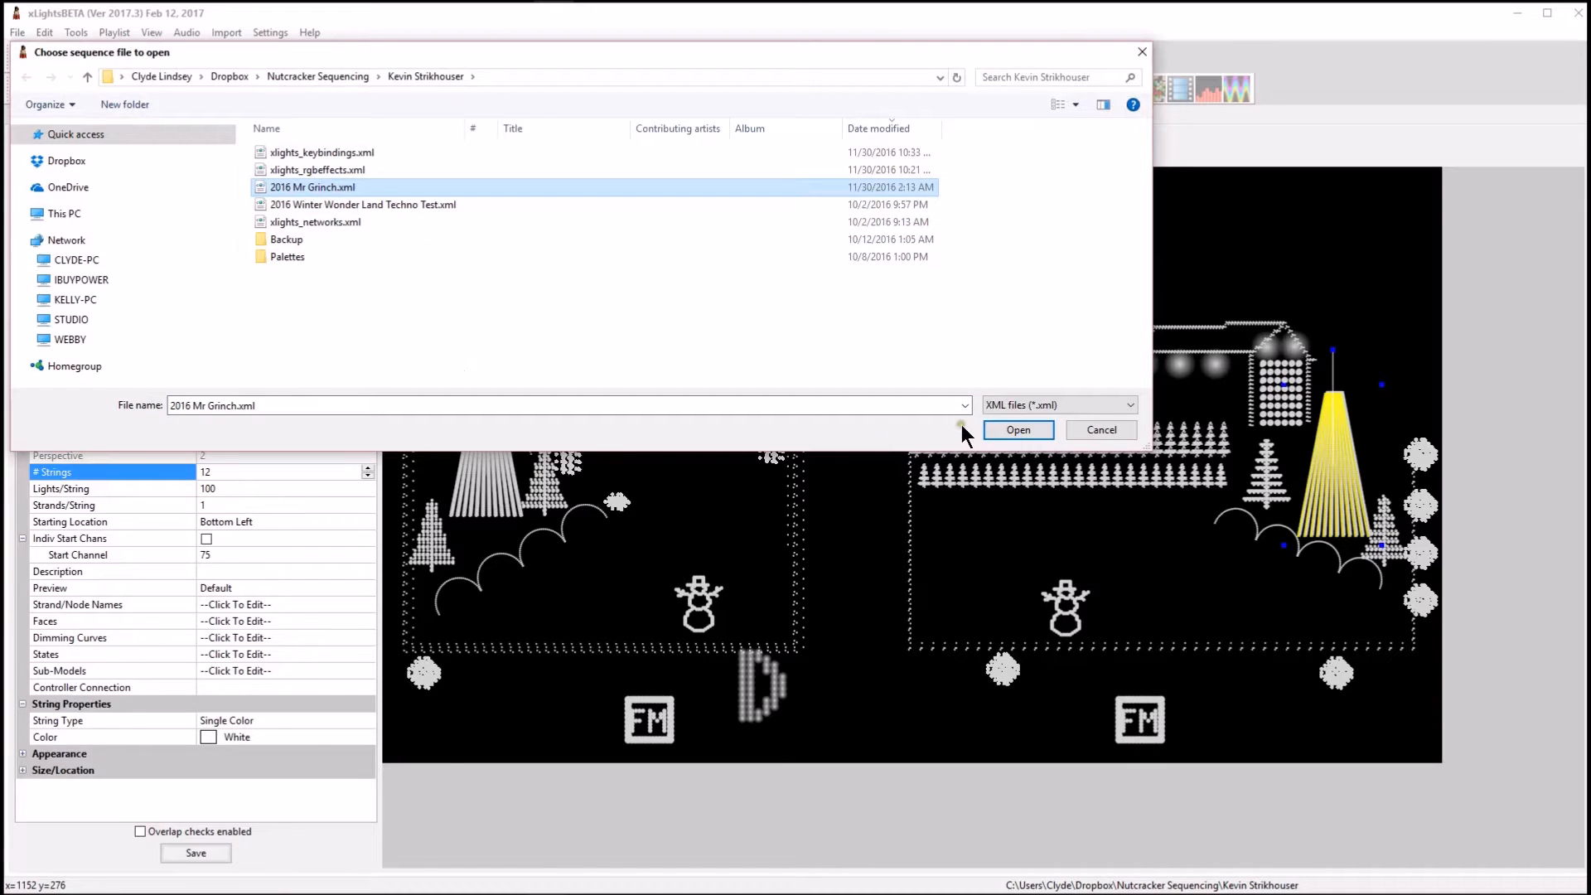
click(990, 430)
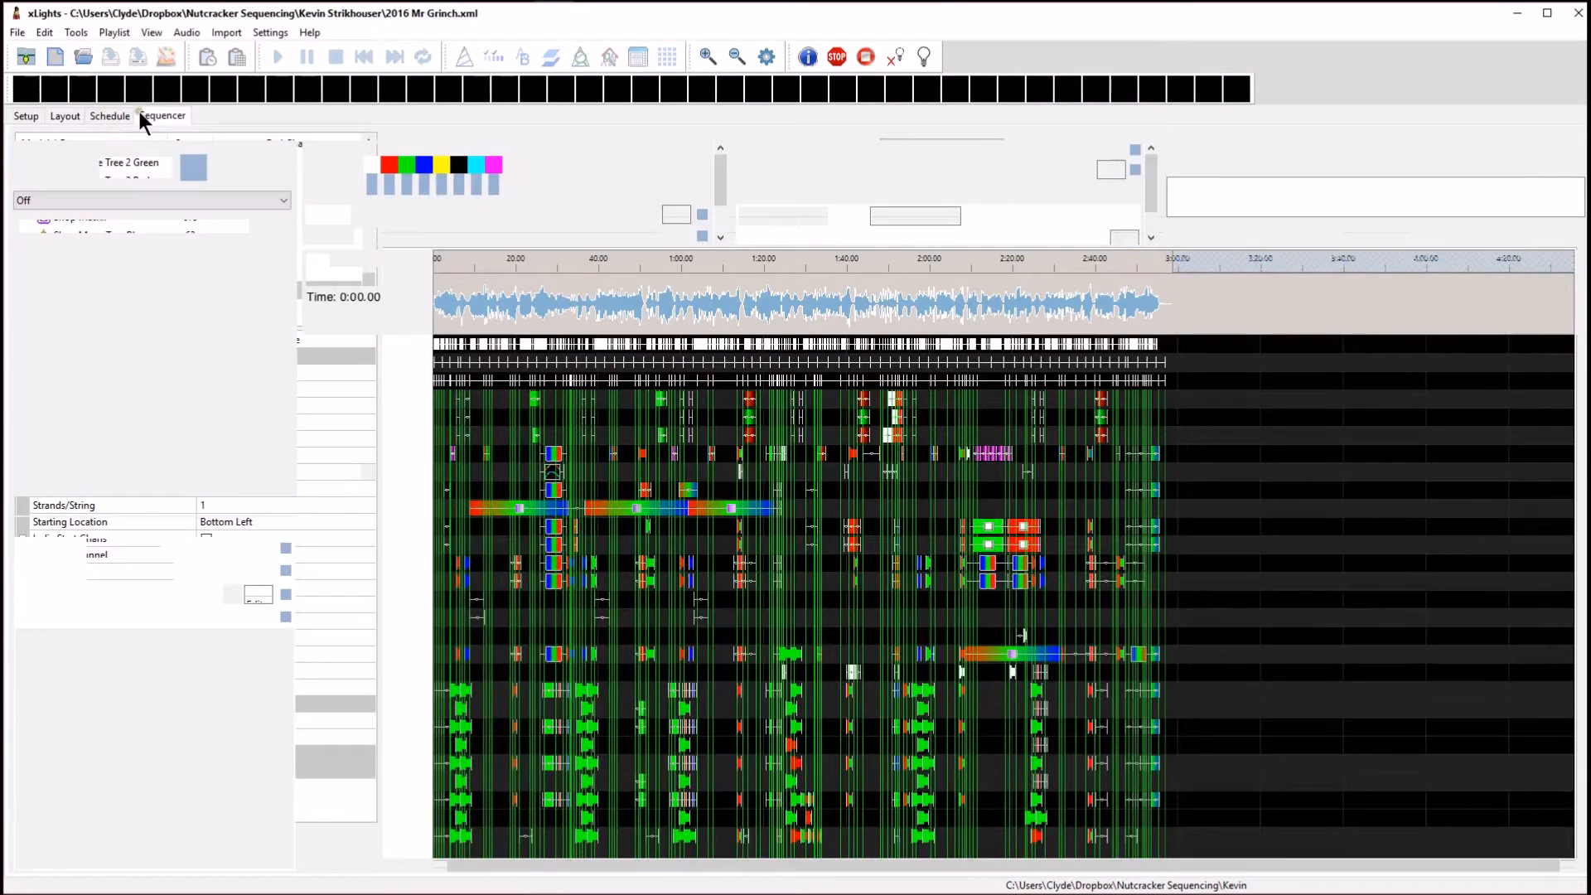
View the sequence's effect grid and select the Floods All and Floods House rows.
click(125, 115)
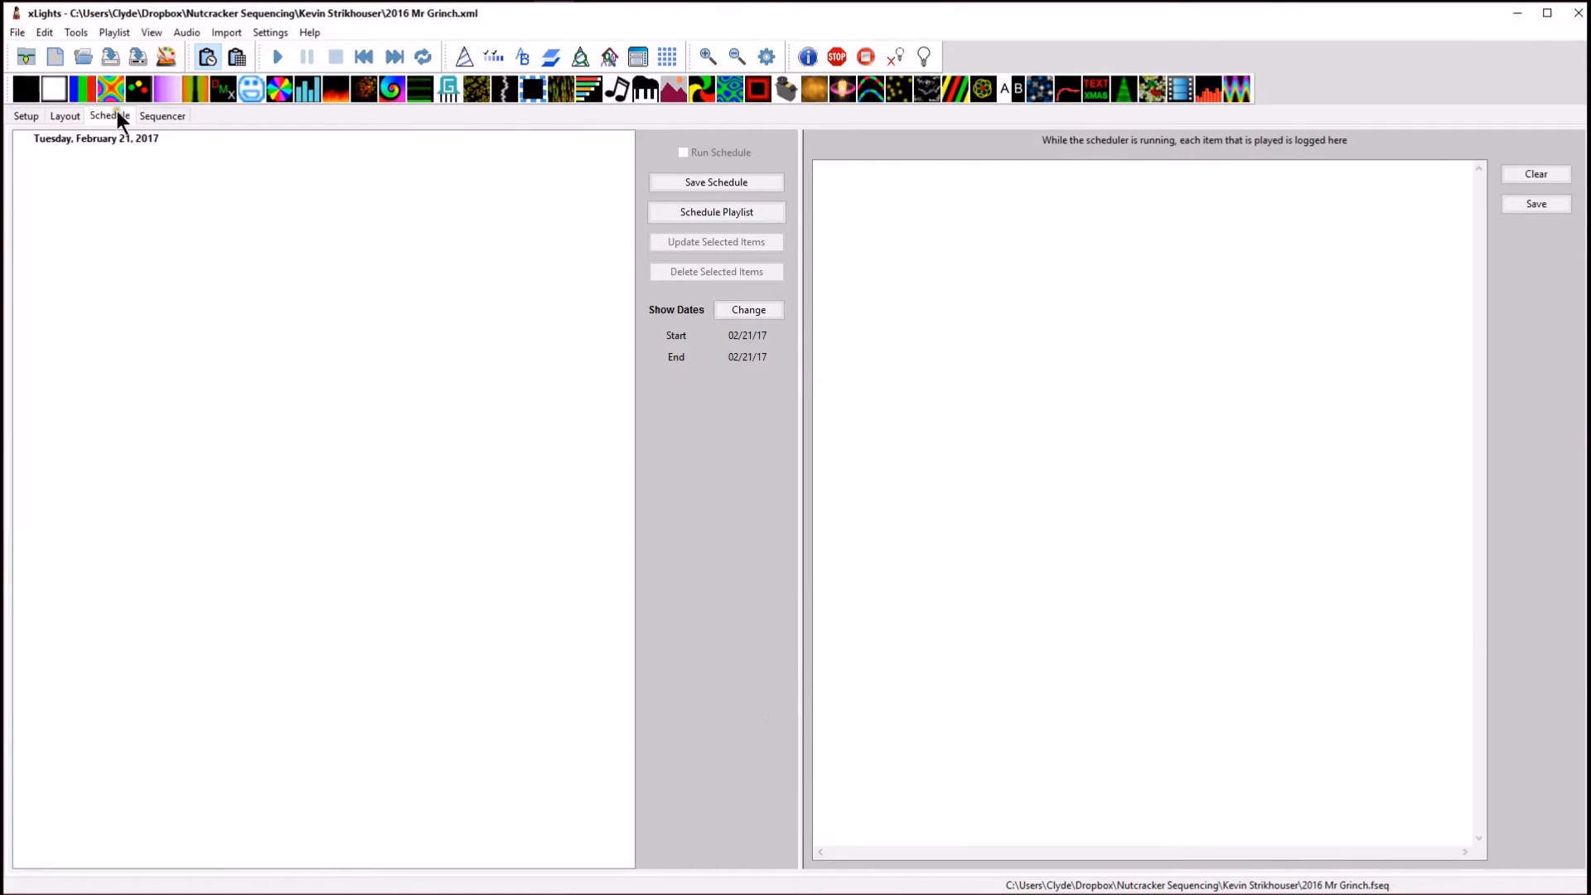
click(154, 116)
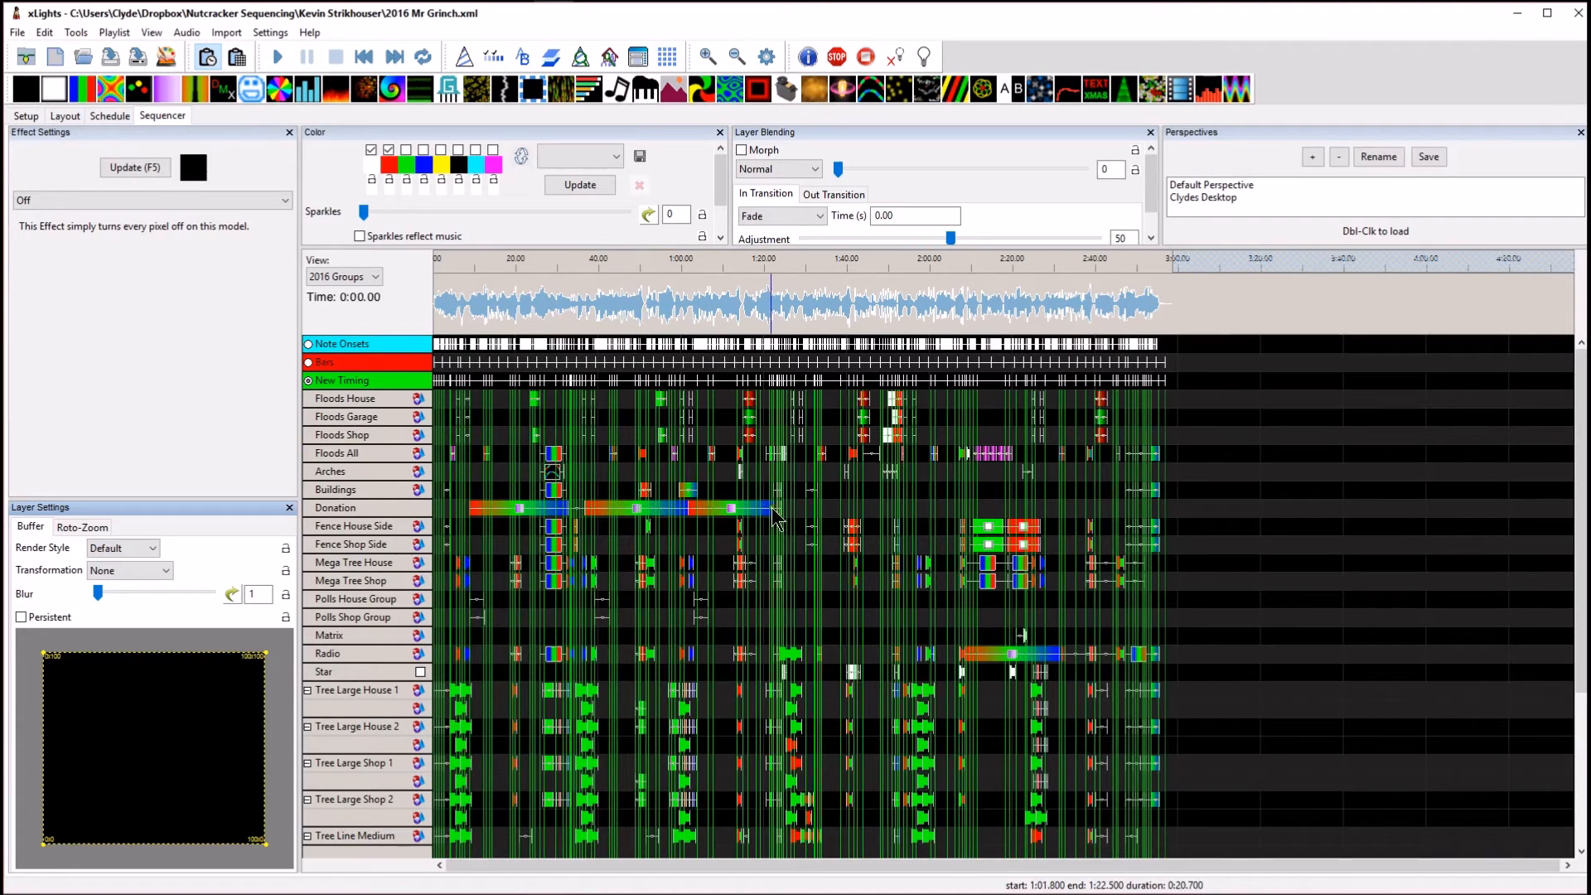
click(367, 448)
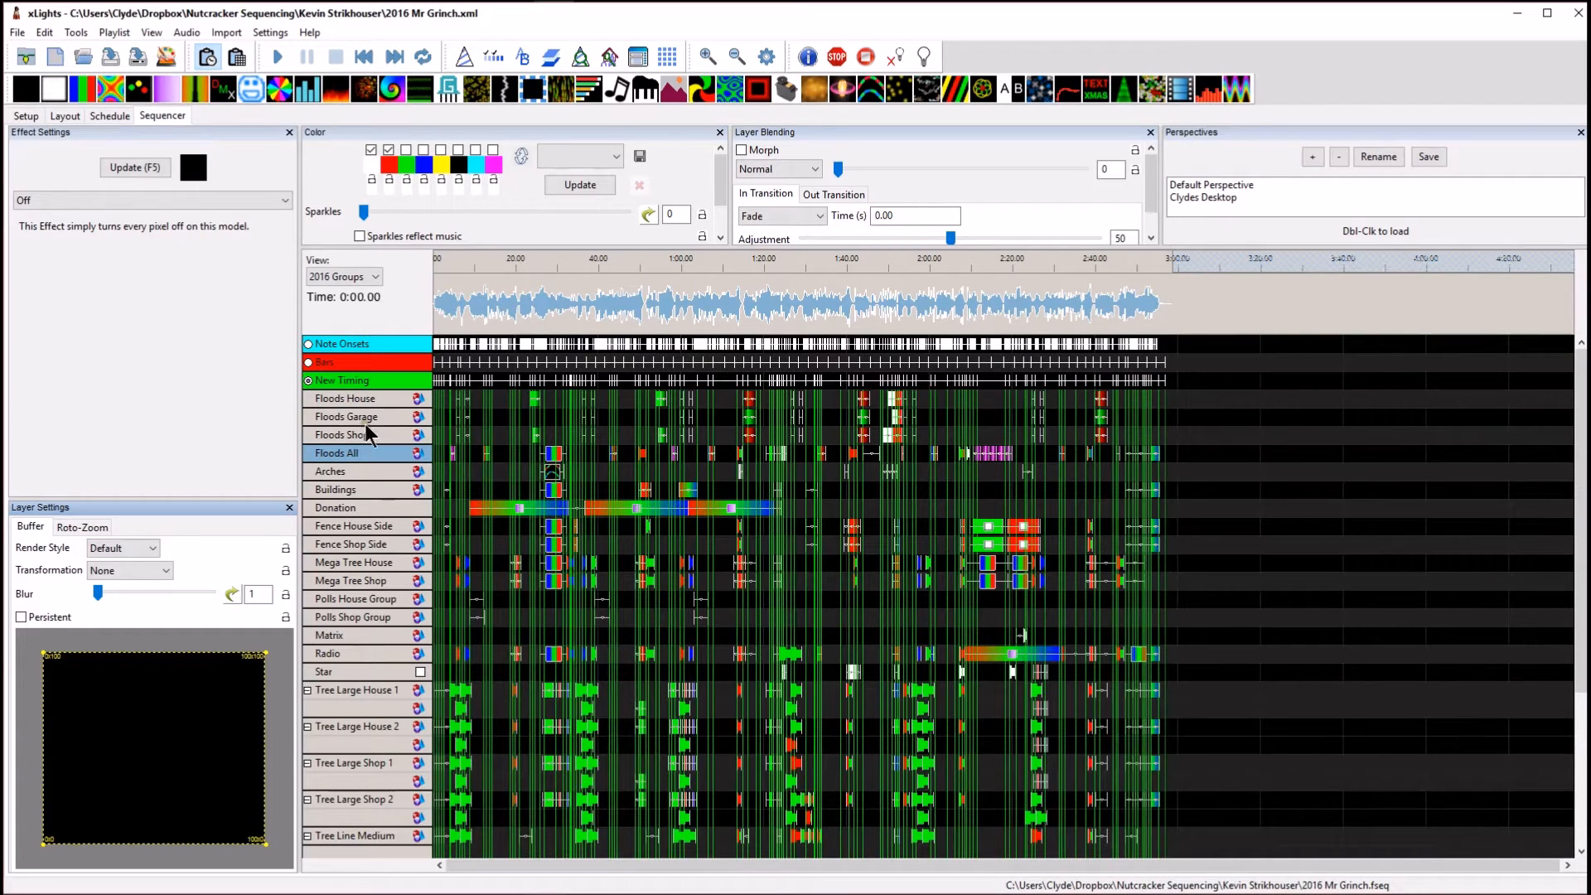
click(384, 397)
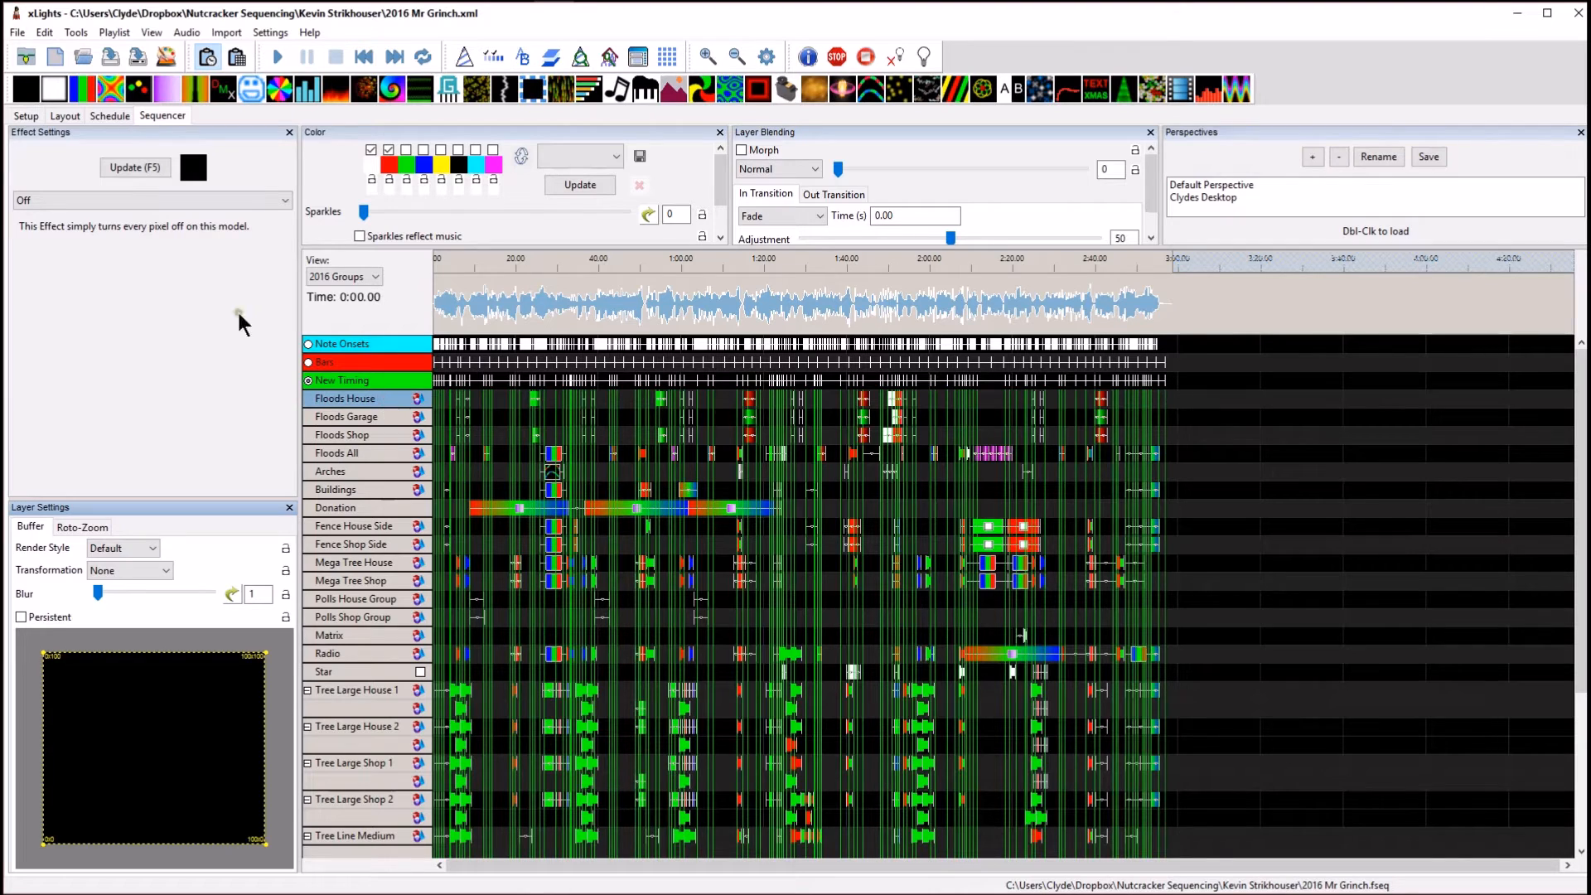
Return to the display layout and select the Medium Tree Line Blue model.
click(66, 114)
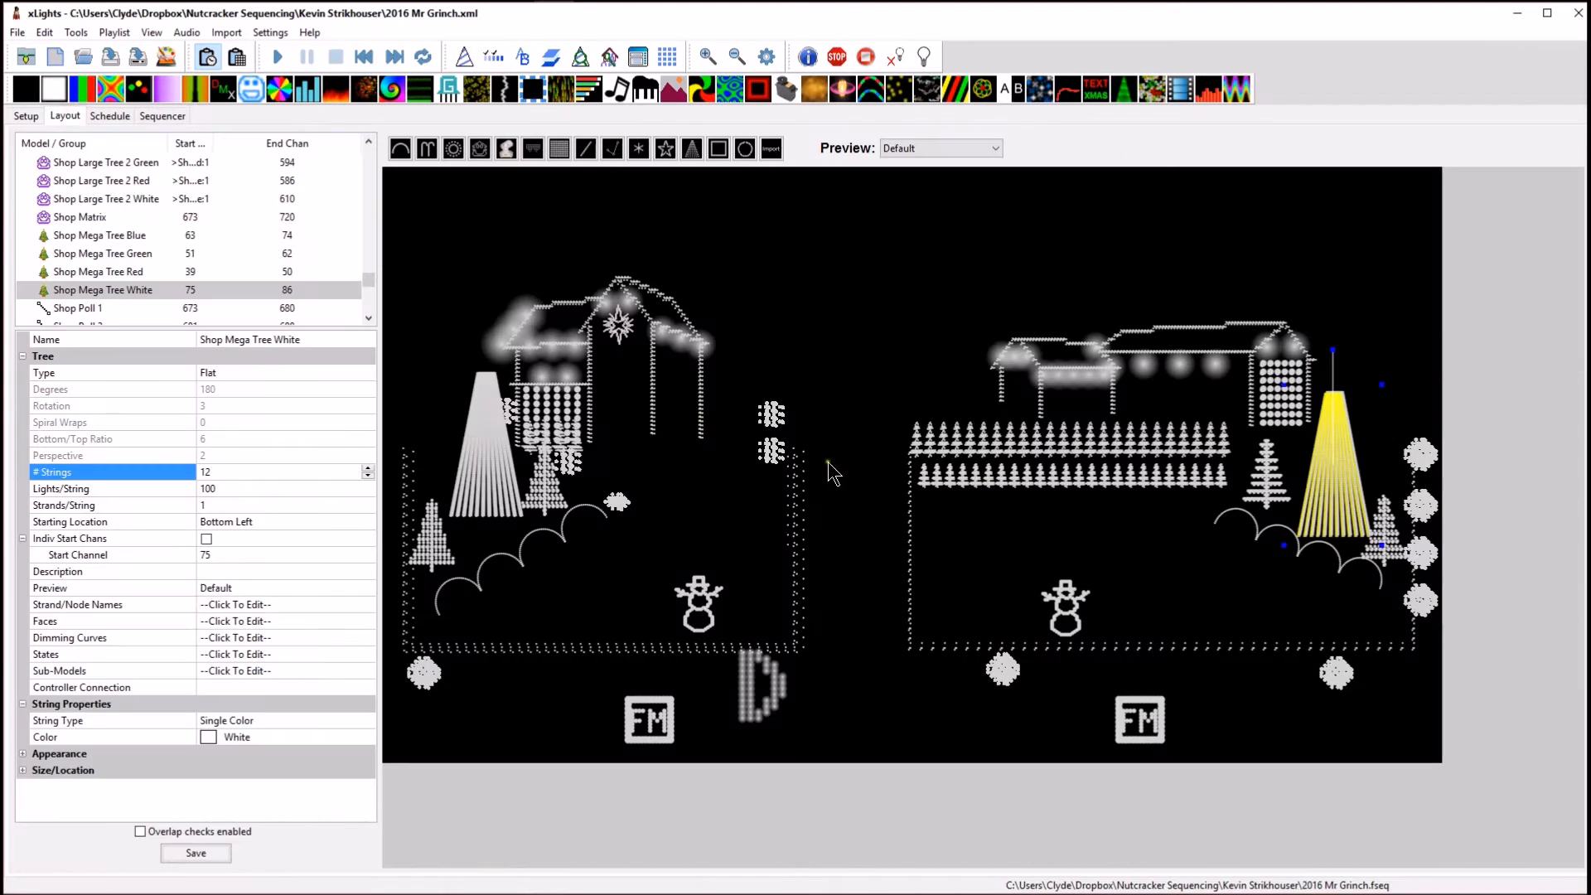
click(1311, 470)
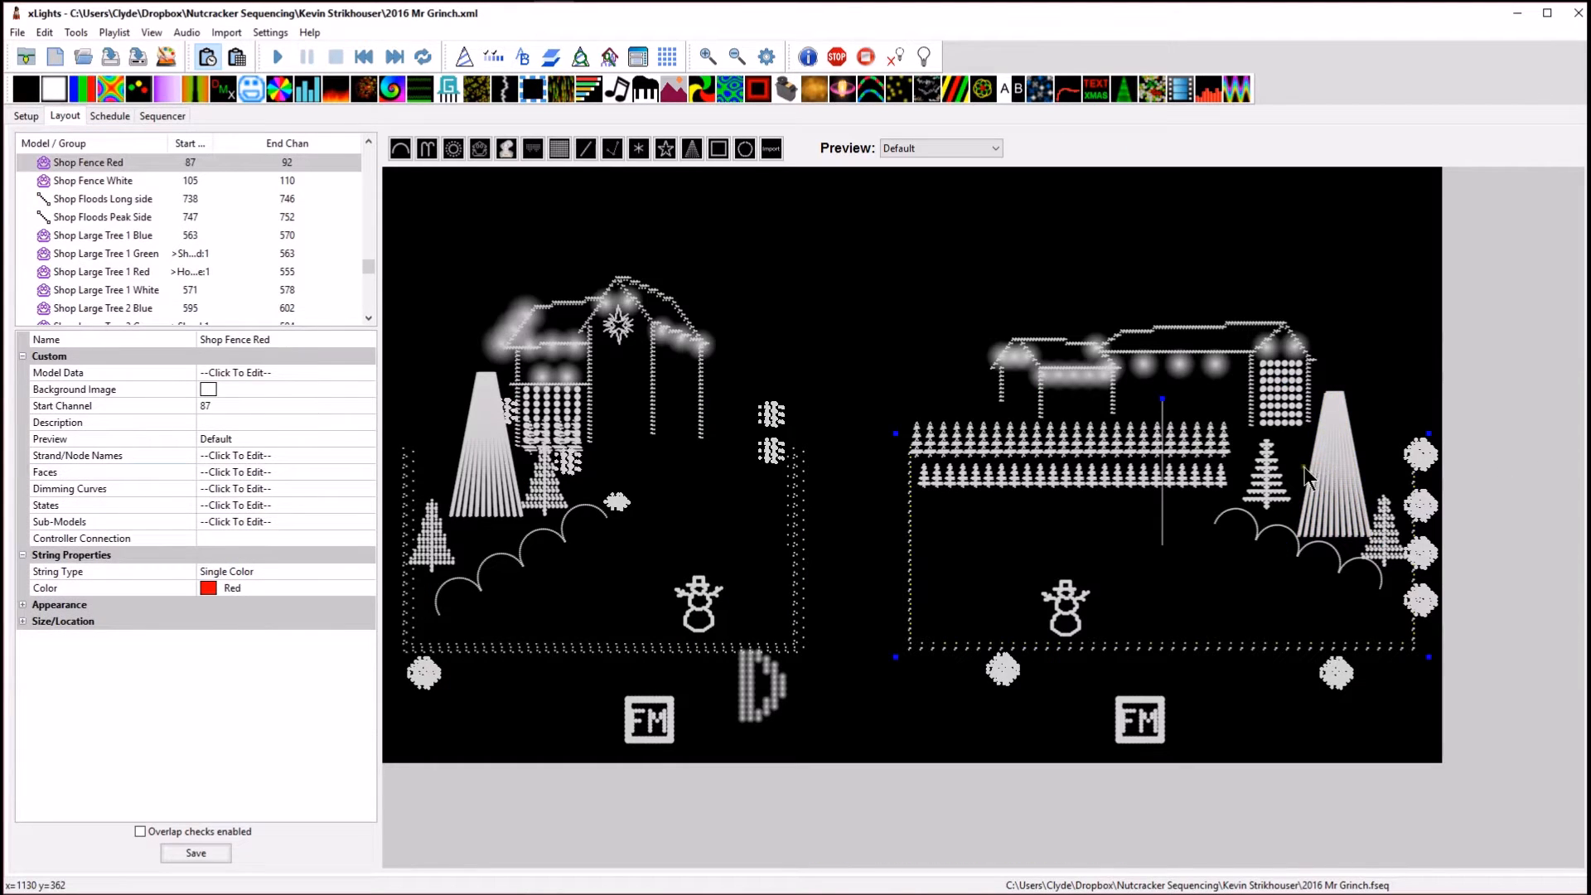
click(918, 432)
click(918, 433)
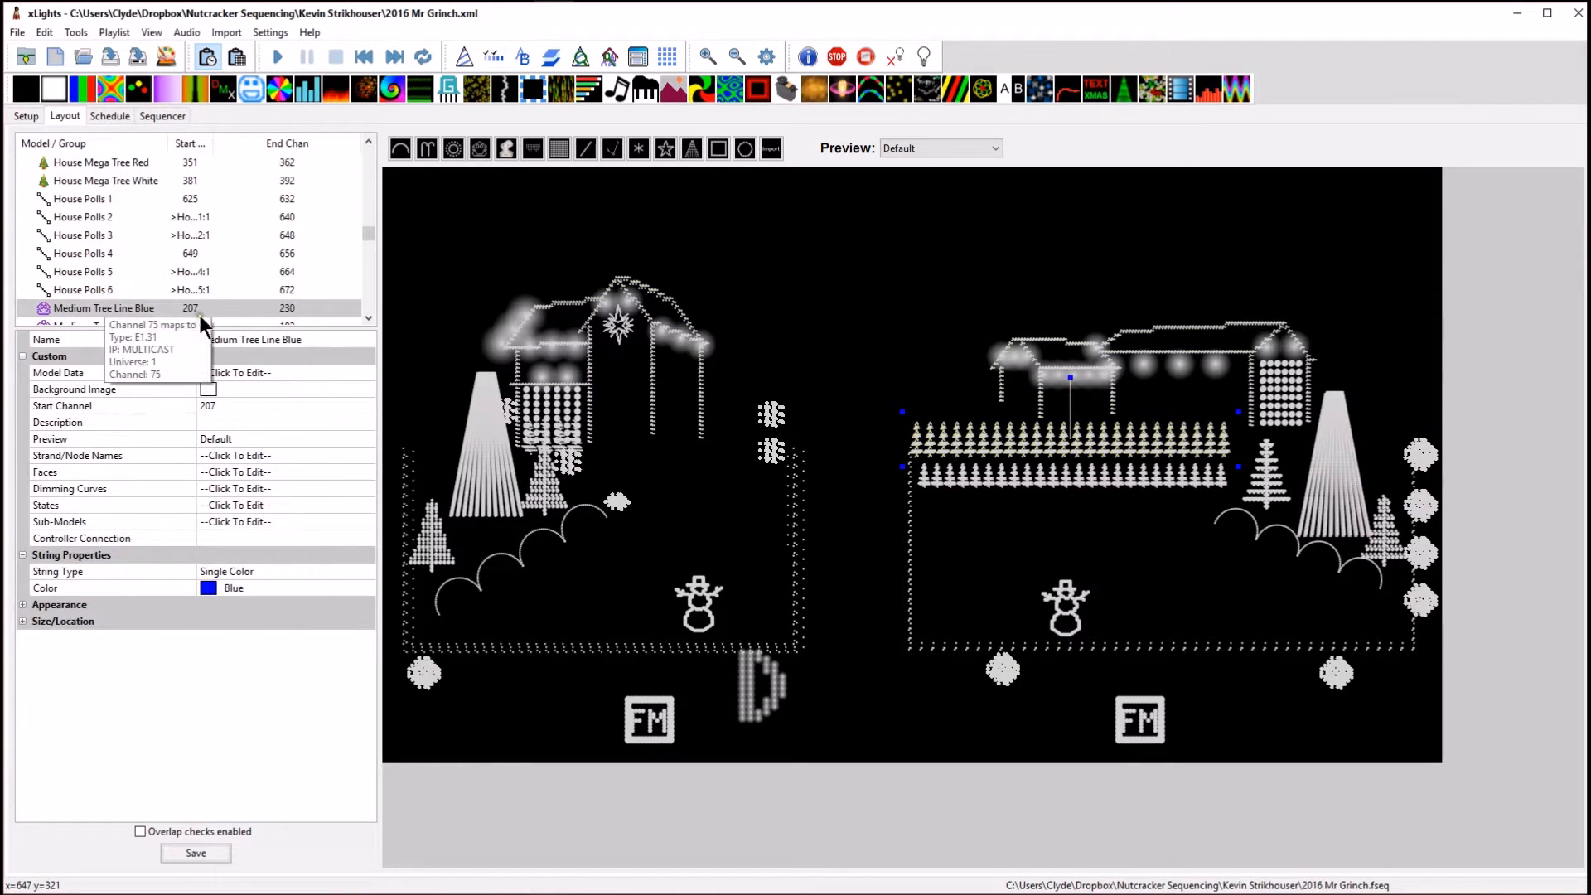
click(170, 311)
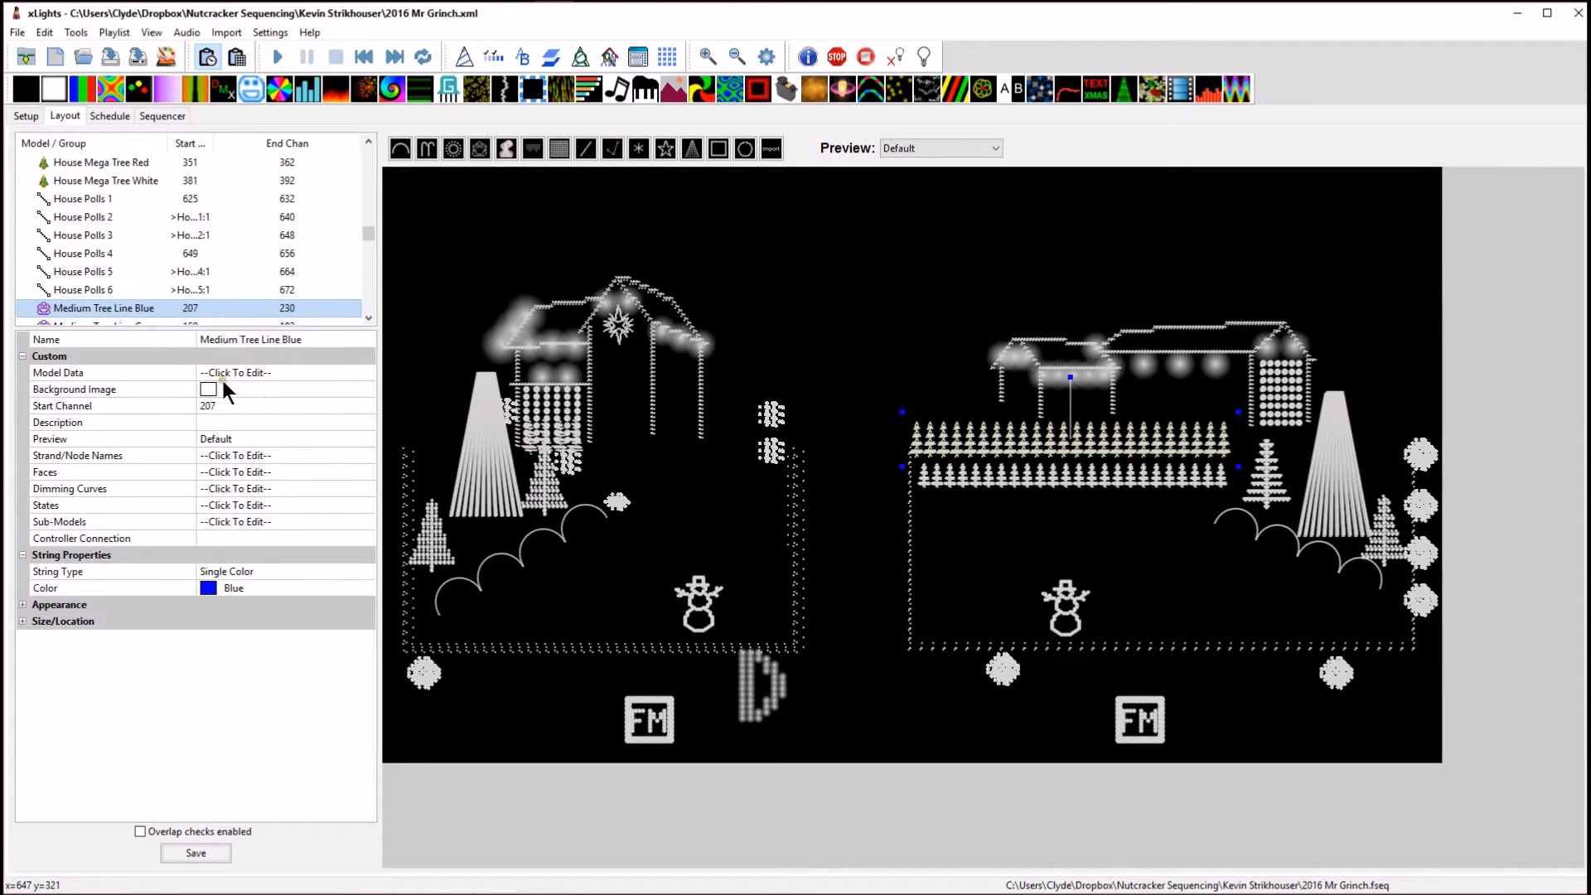
Open the custom model data for Medium Tree Line Blue, widen its window, and examine the node grid through to the last columns.
click(297, 373)
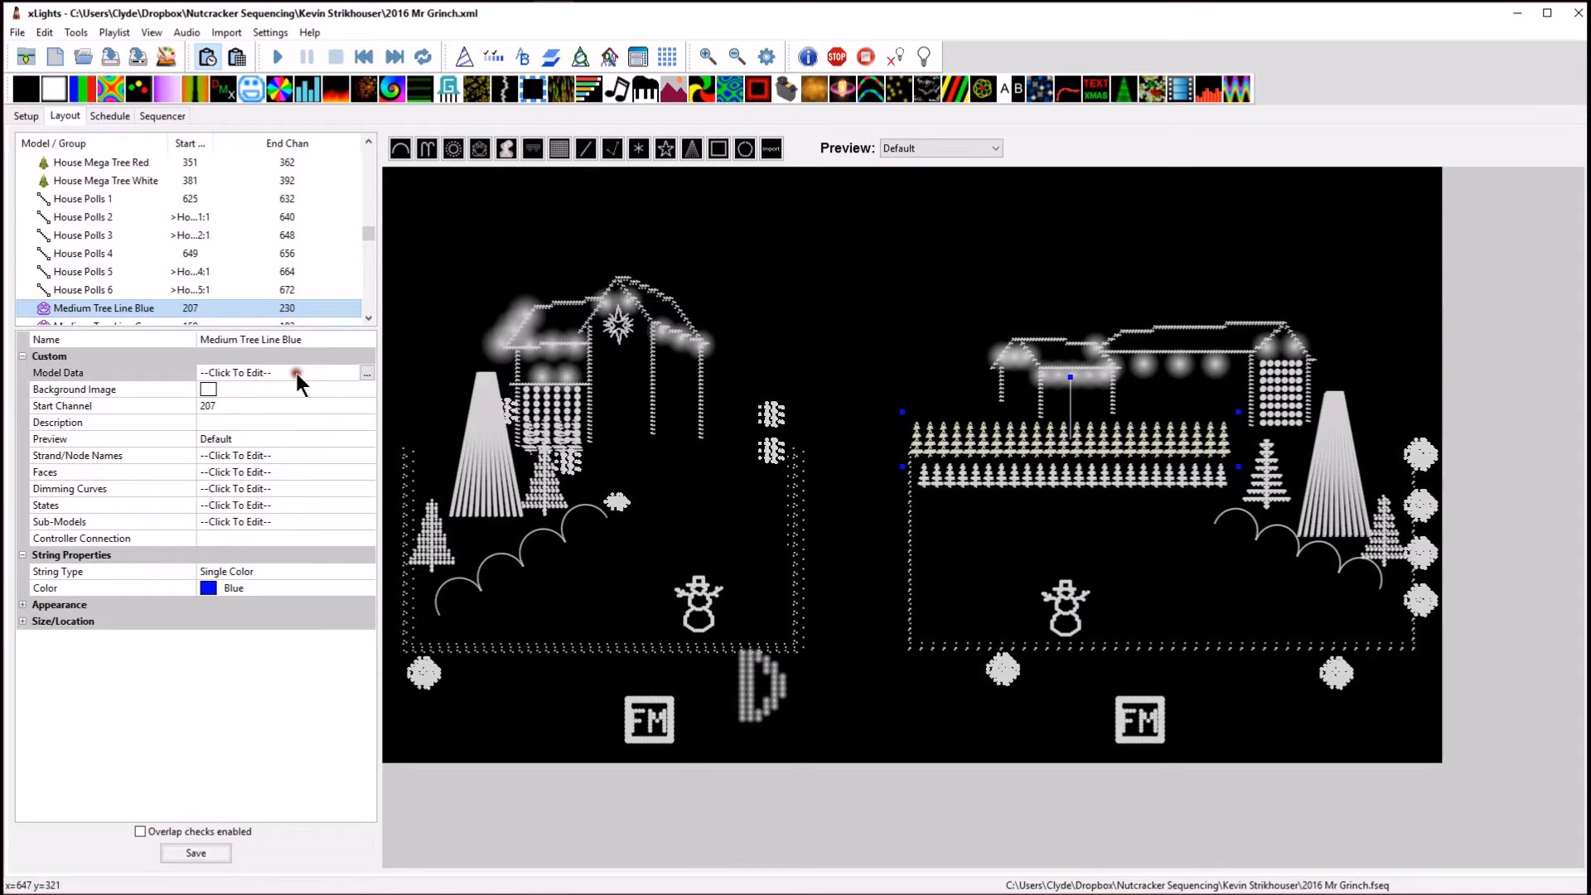
click(367, 372)
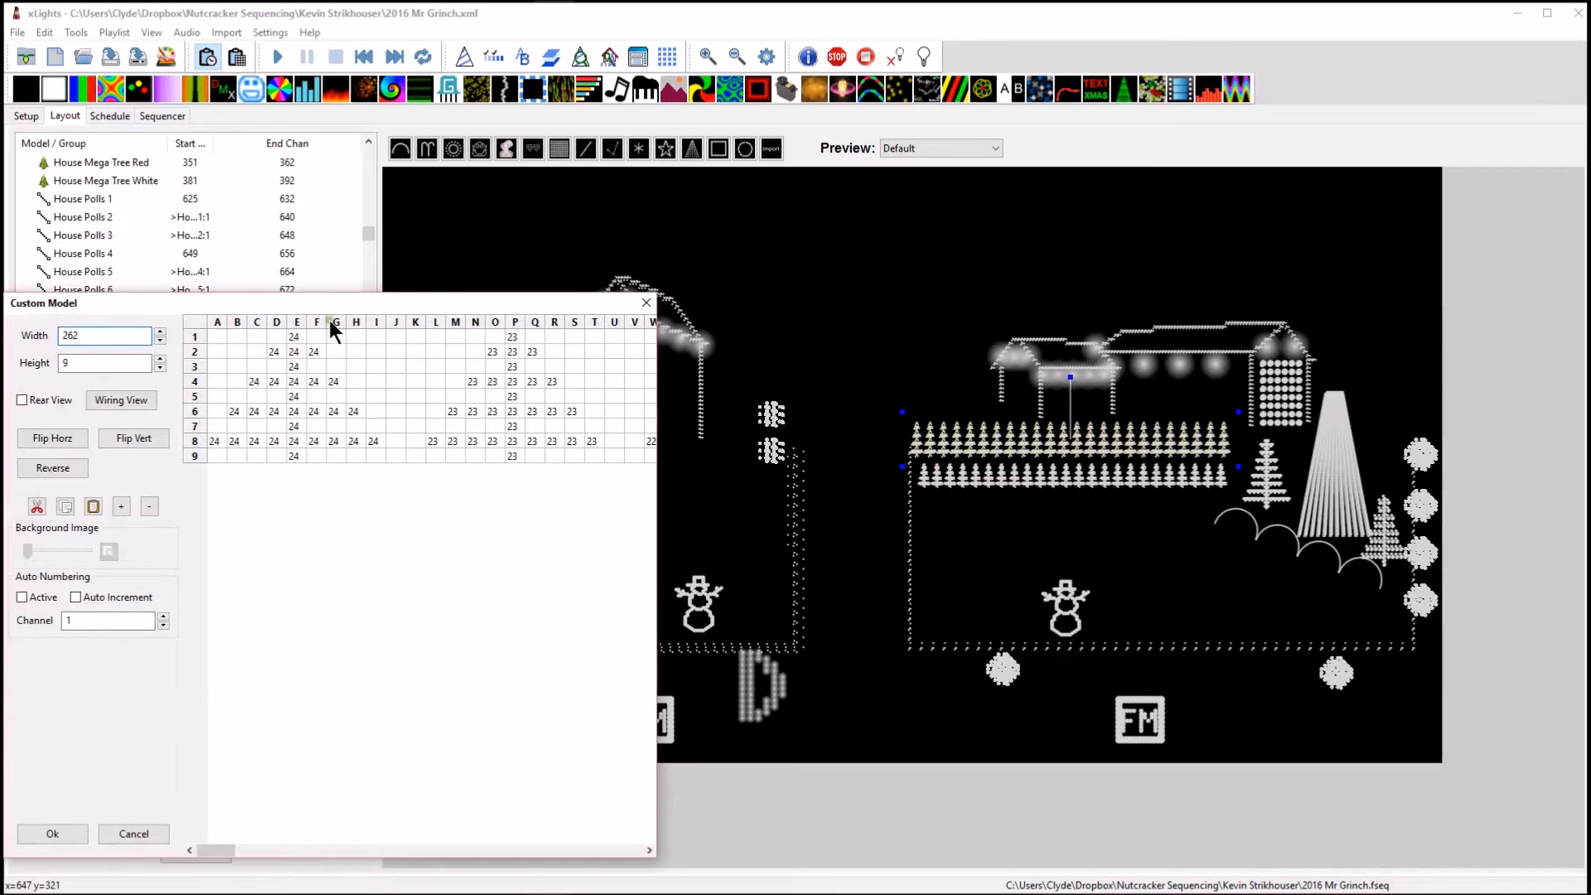
drag(326, 302, 487, 232)
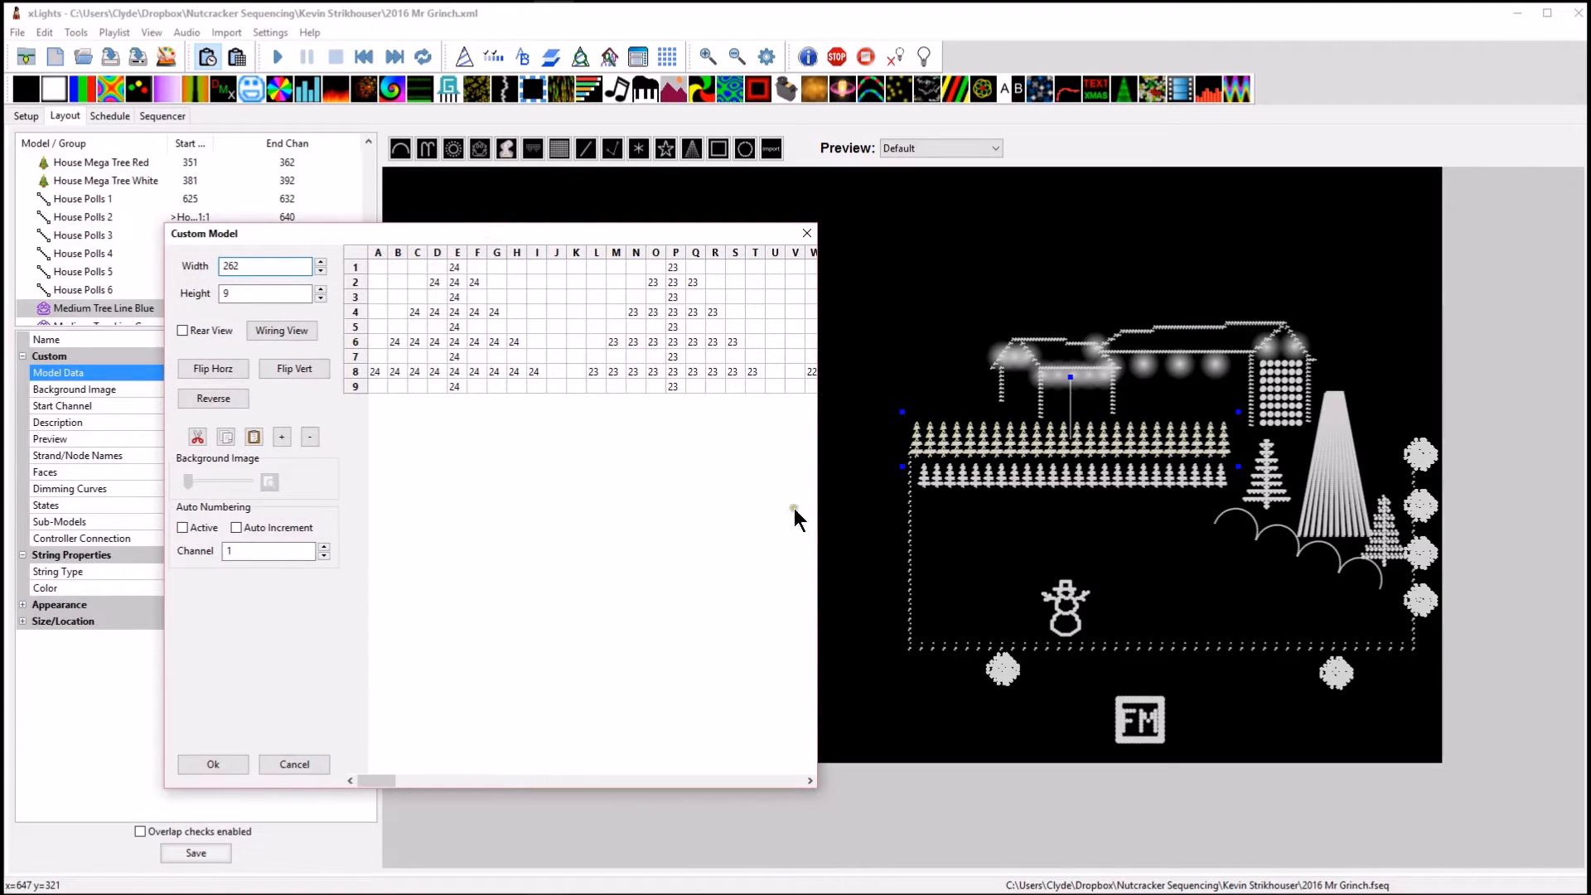
drag(817, 509, 1579, 510)
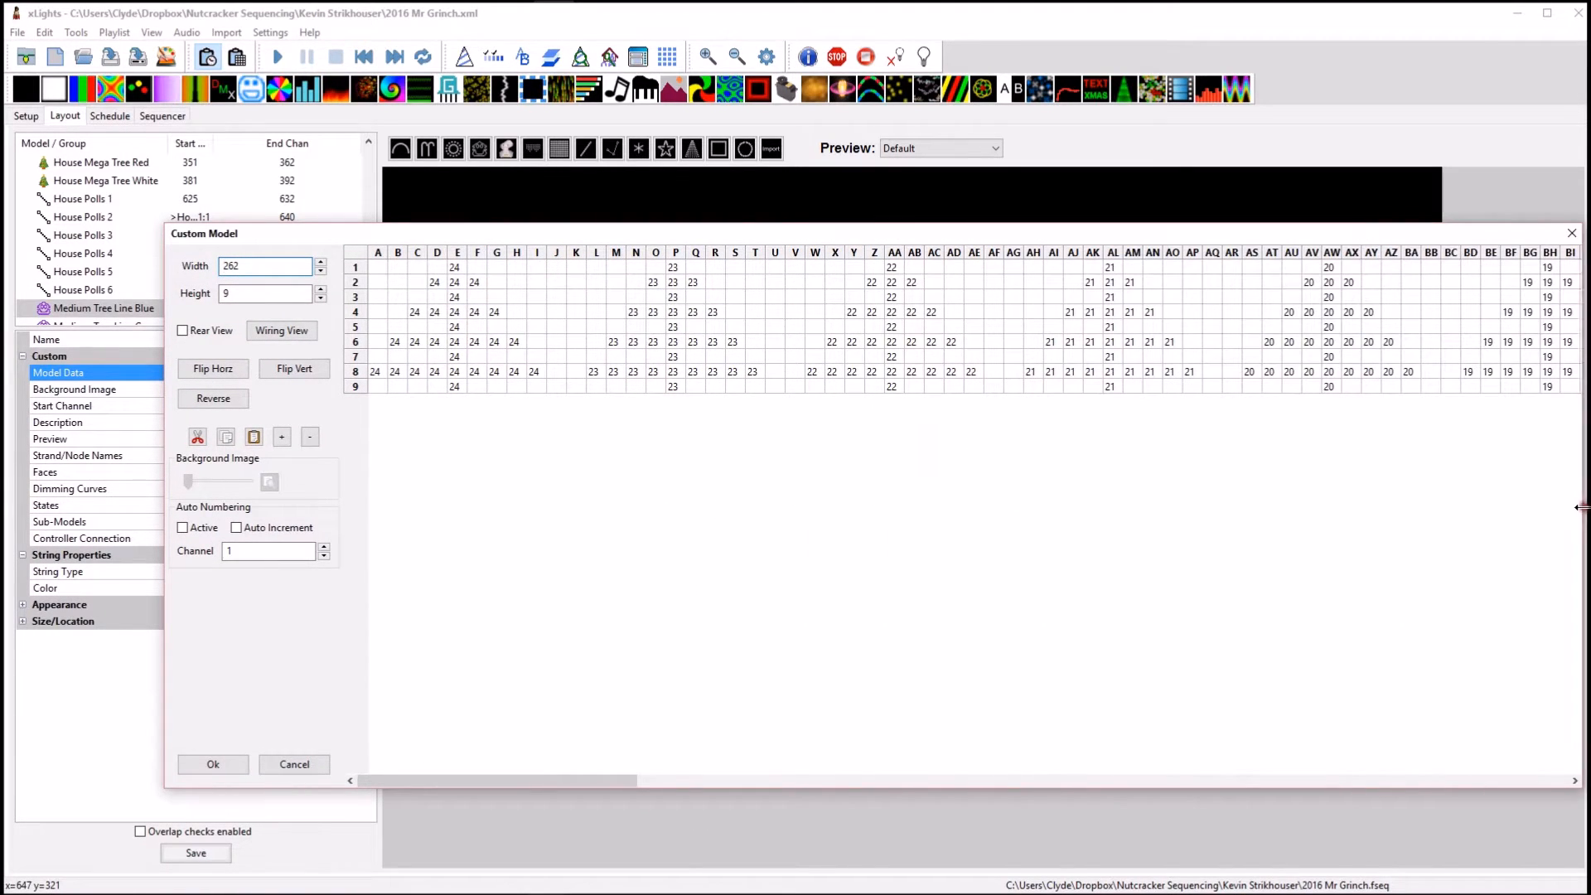
drag(625, 780, 1584, 750)
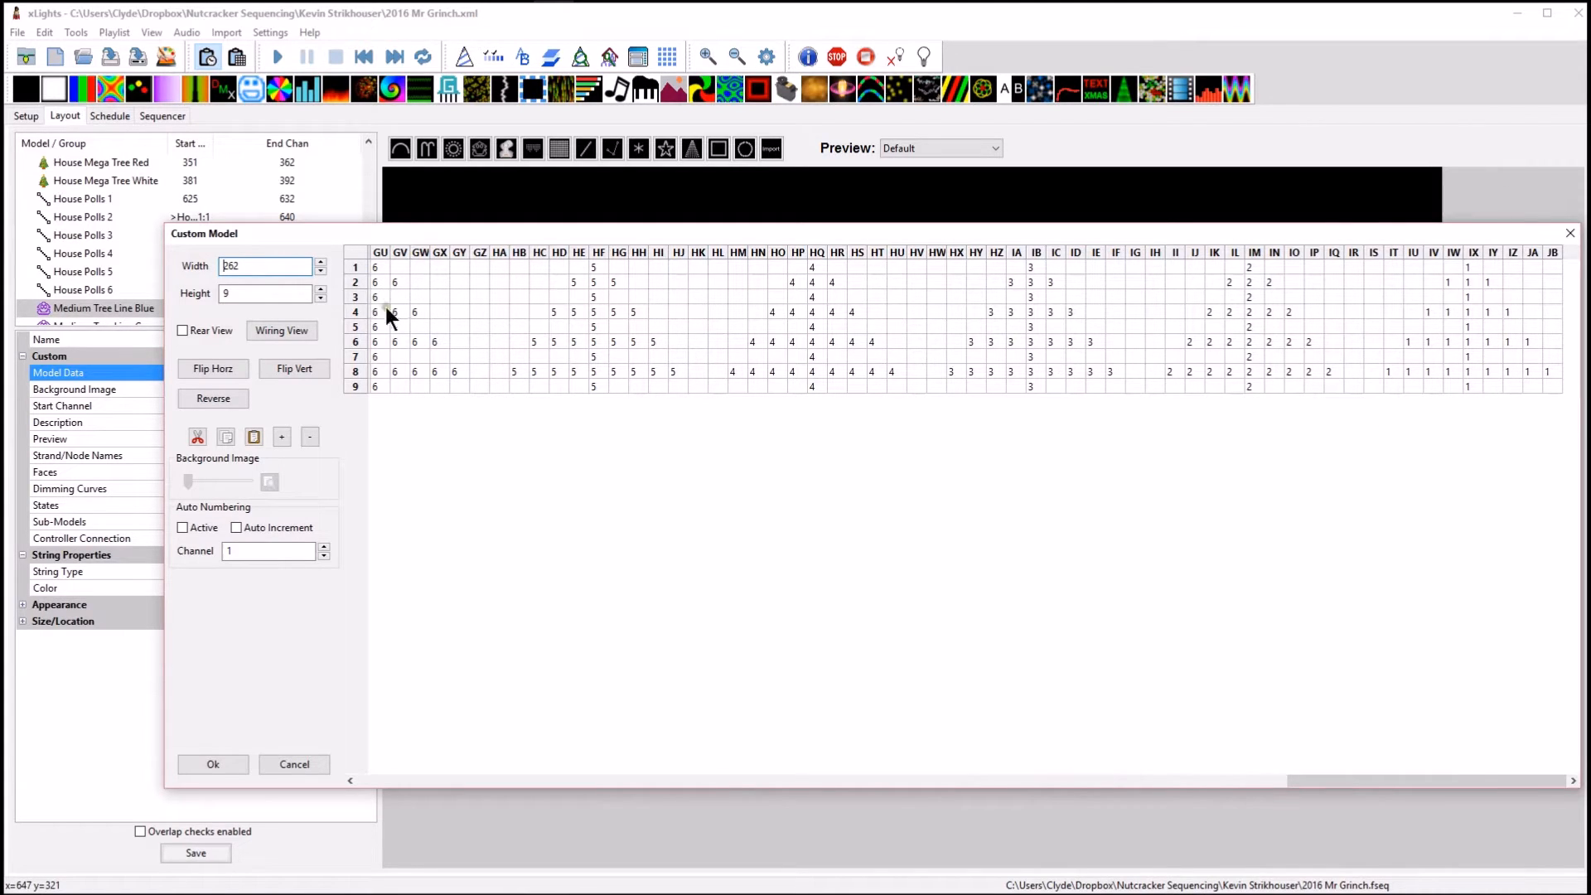
Examine the first columns of the Medium Tree Line Blue node grid, and close the custom model data without making changes.
drag(1486, 771, 530, 717)
drag(1162, 232, 856, 276)
click(1265, 277)
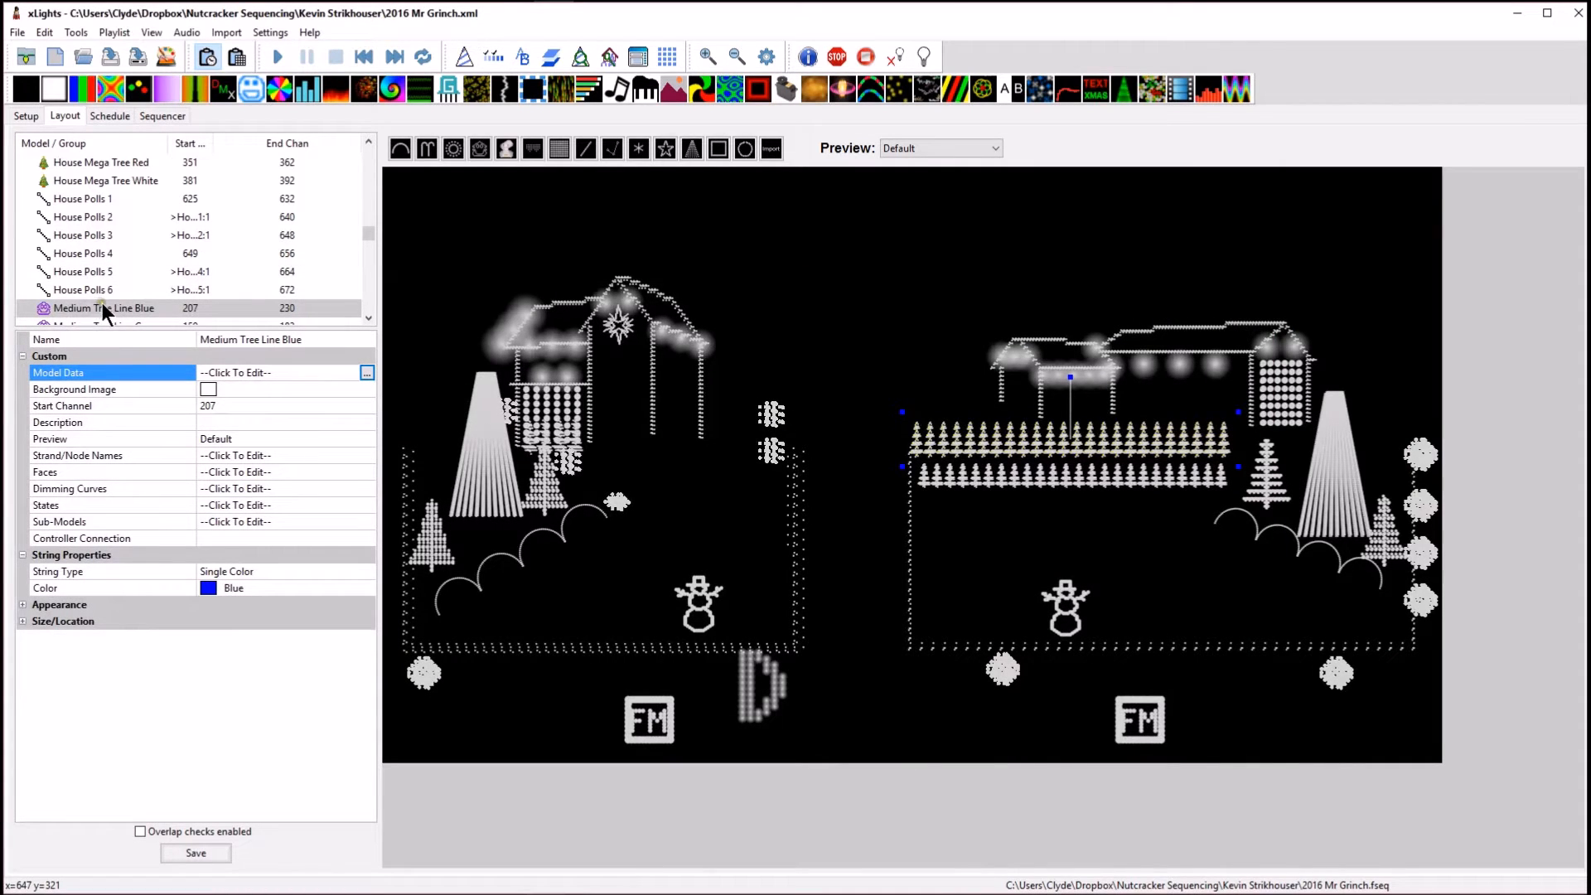
Select the Medium Tree Line Blue, Green, Red and White models in turn to compare their start channels and colors.
click(138, 307)
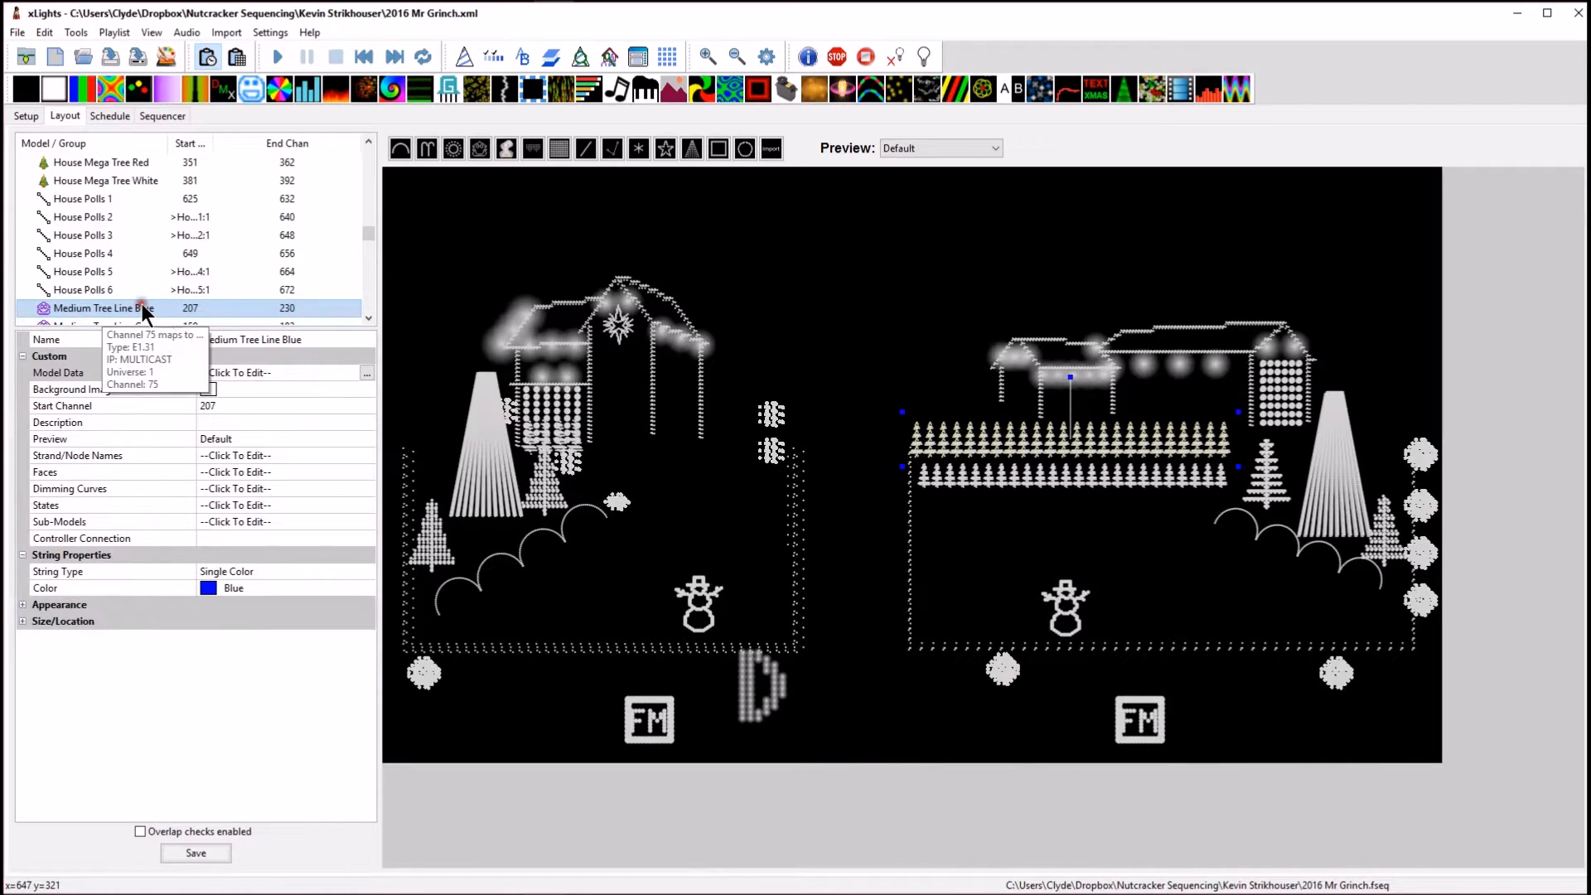
scroll(142, 303, down, 1)
click(129, 269)
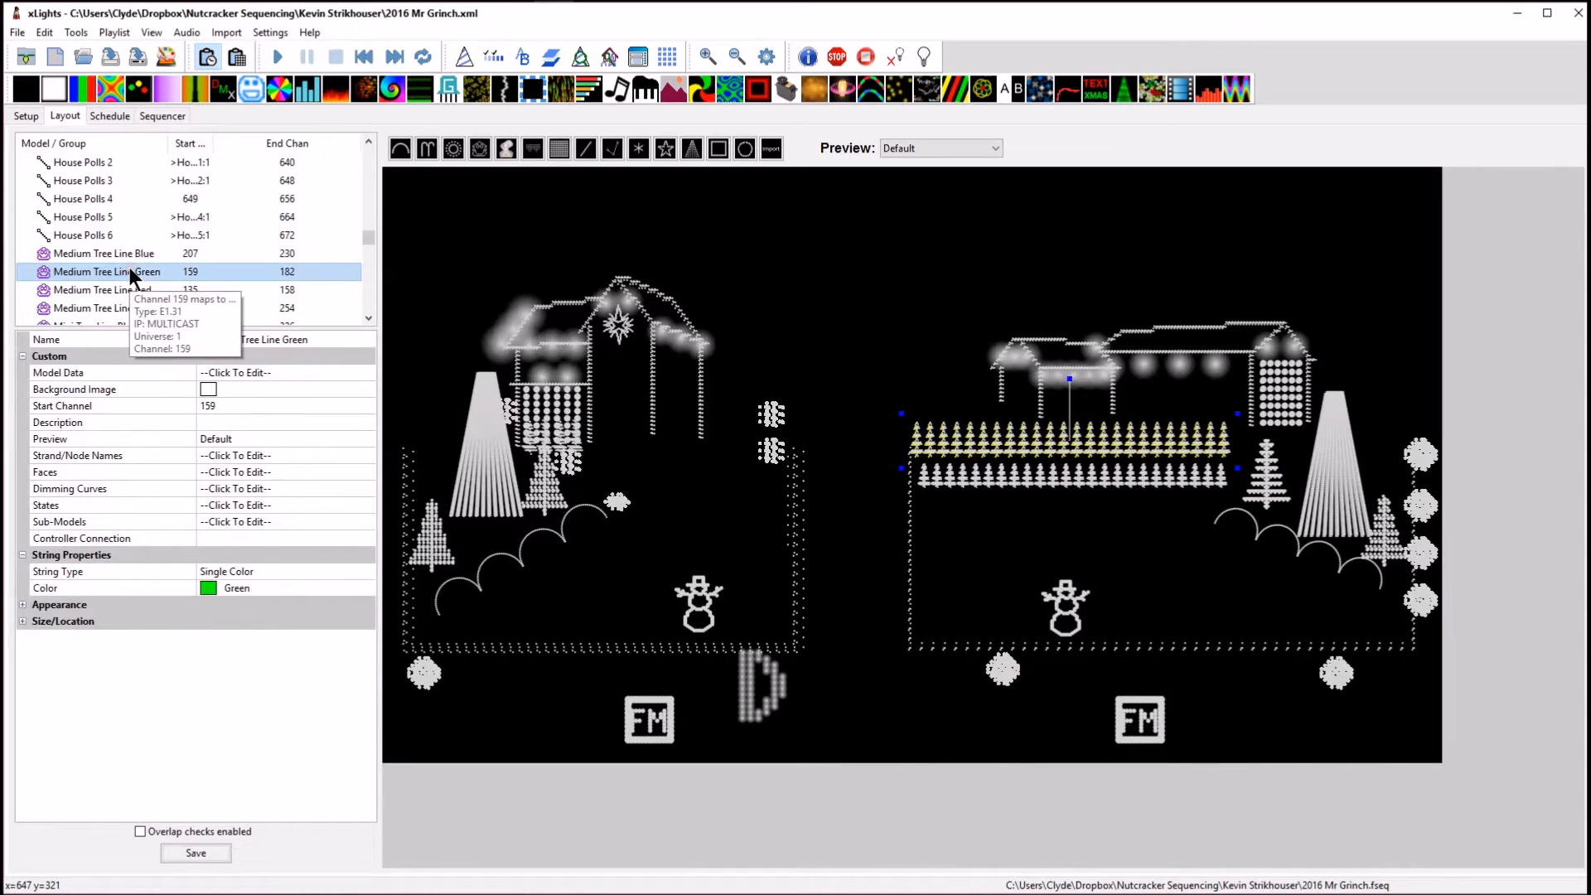
click(121, 289)
click(108, 309)
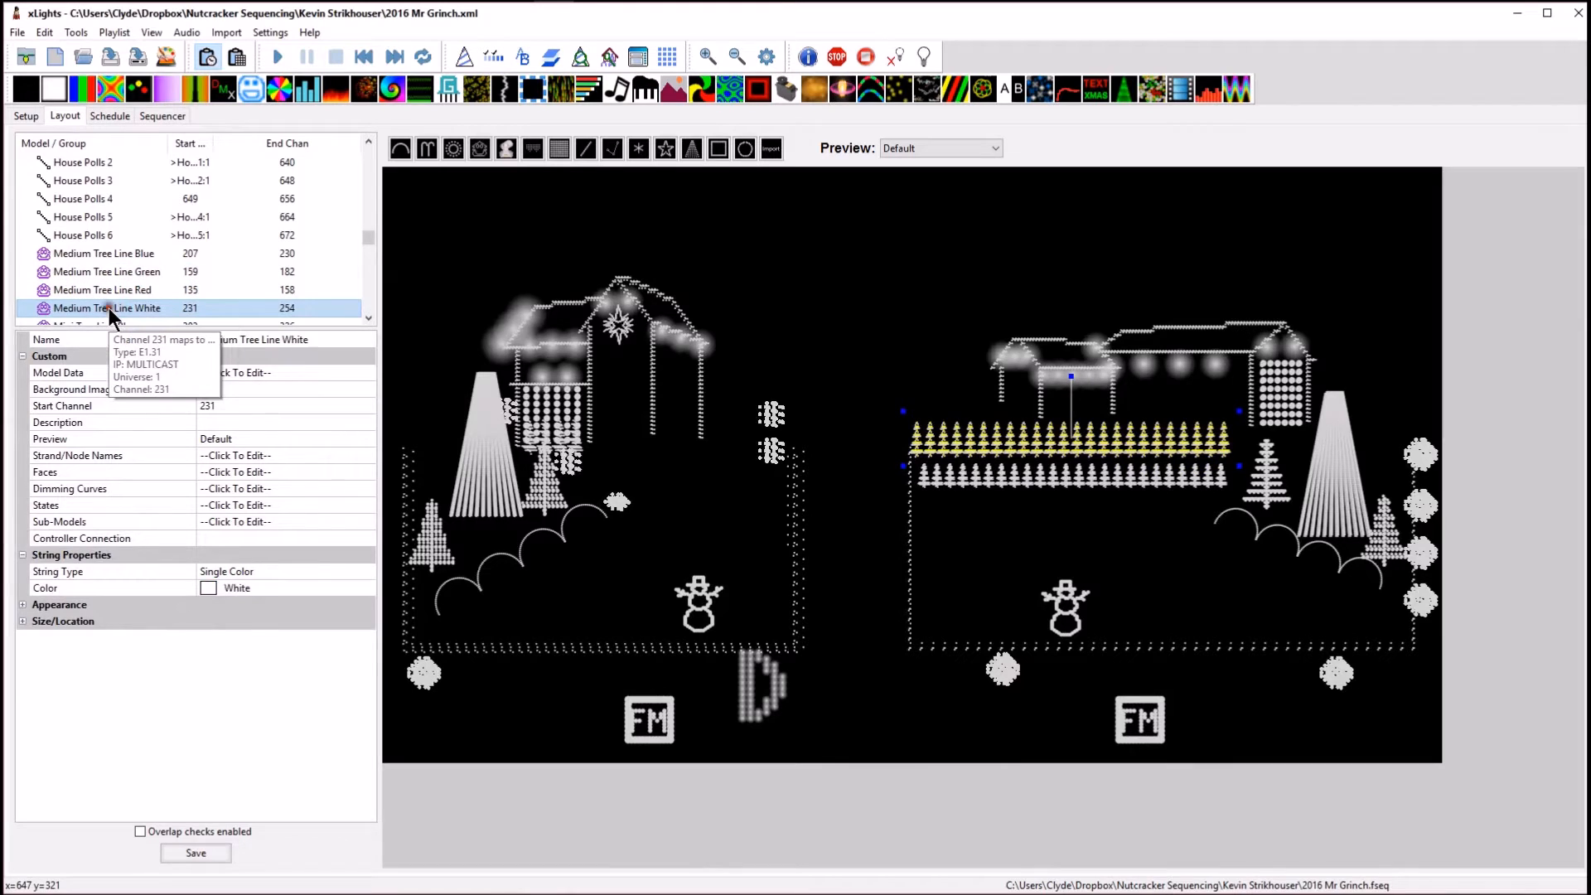
Select the medium tree line in the preview and House Polls 6 in the model list, leaving nothing selected in the preview.
mouse_move(948, 439)
mouse_down()
mouse_move(897, 396)
mouse_move(961, 416)
mouse_move(951, 440)
mouse_up()
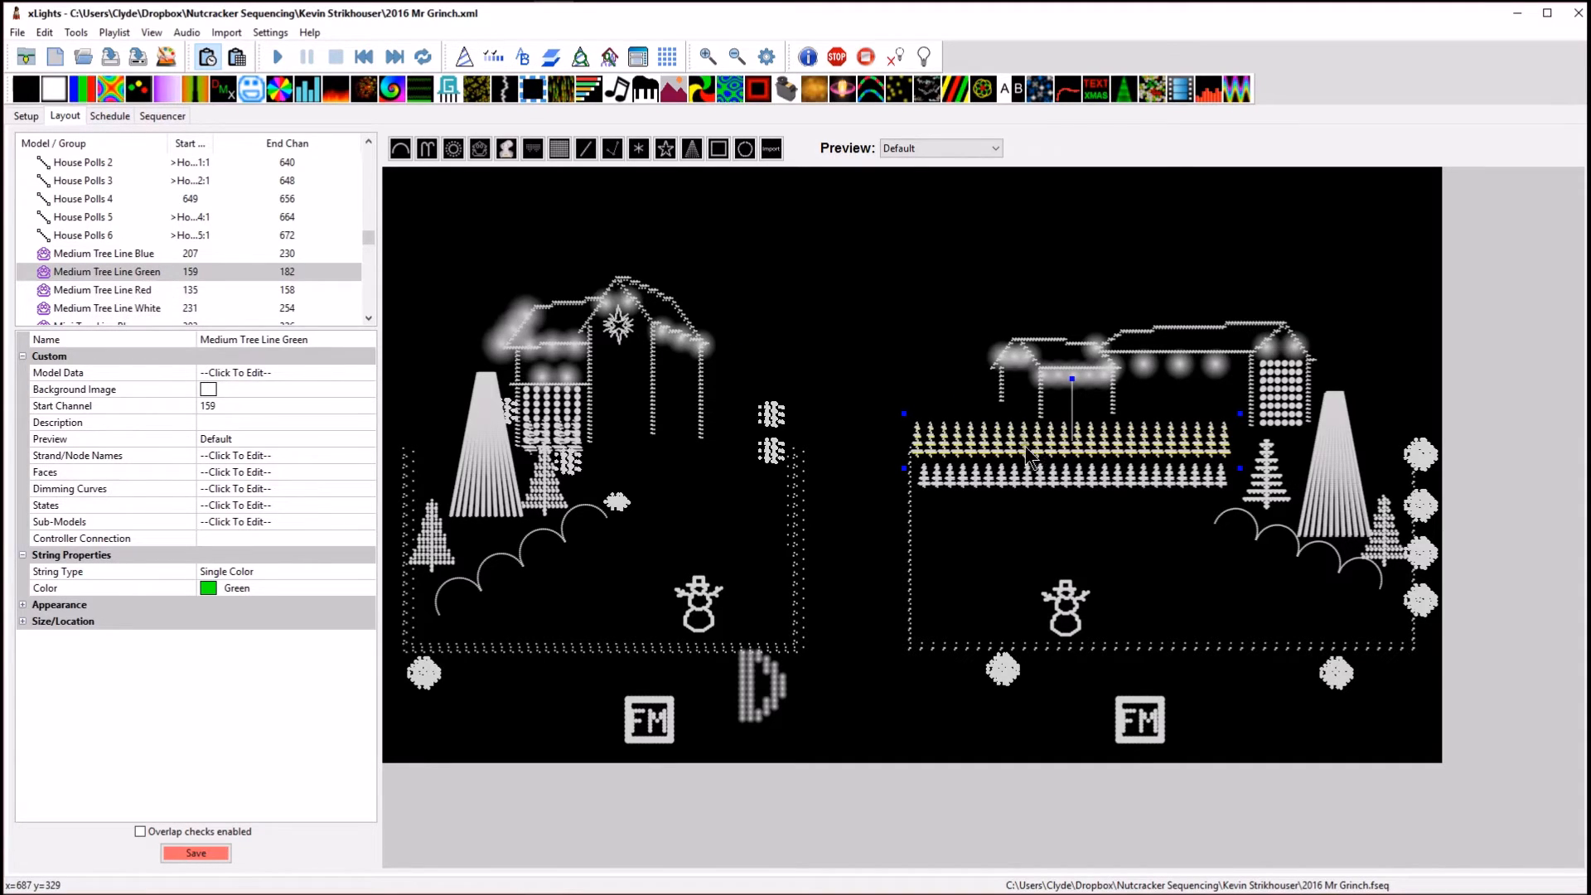
click(1232, 339)
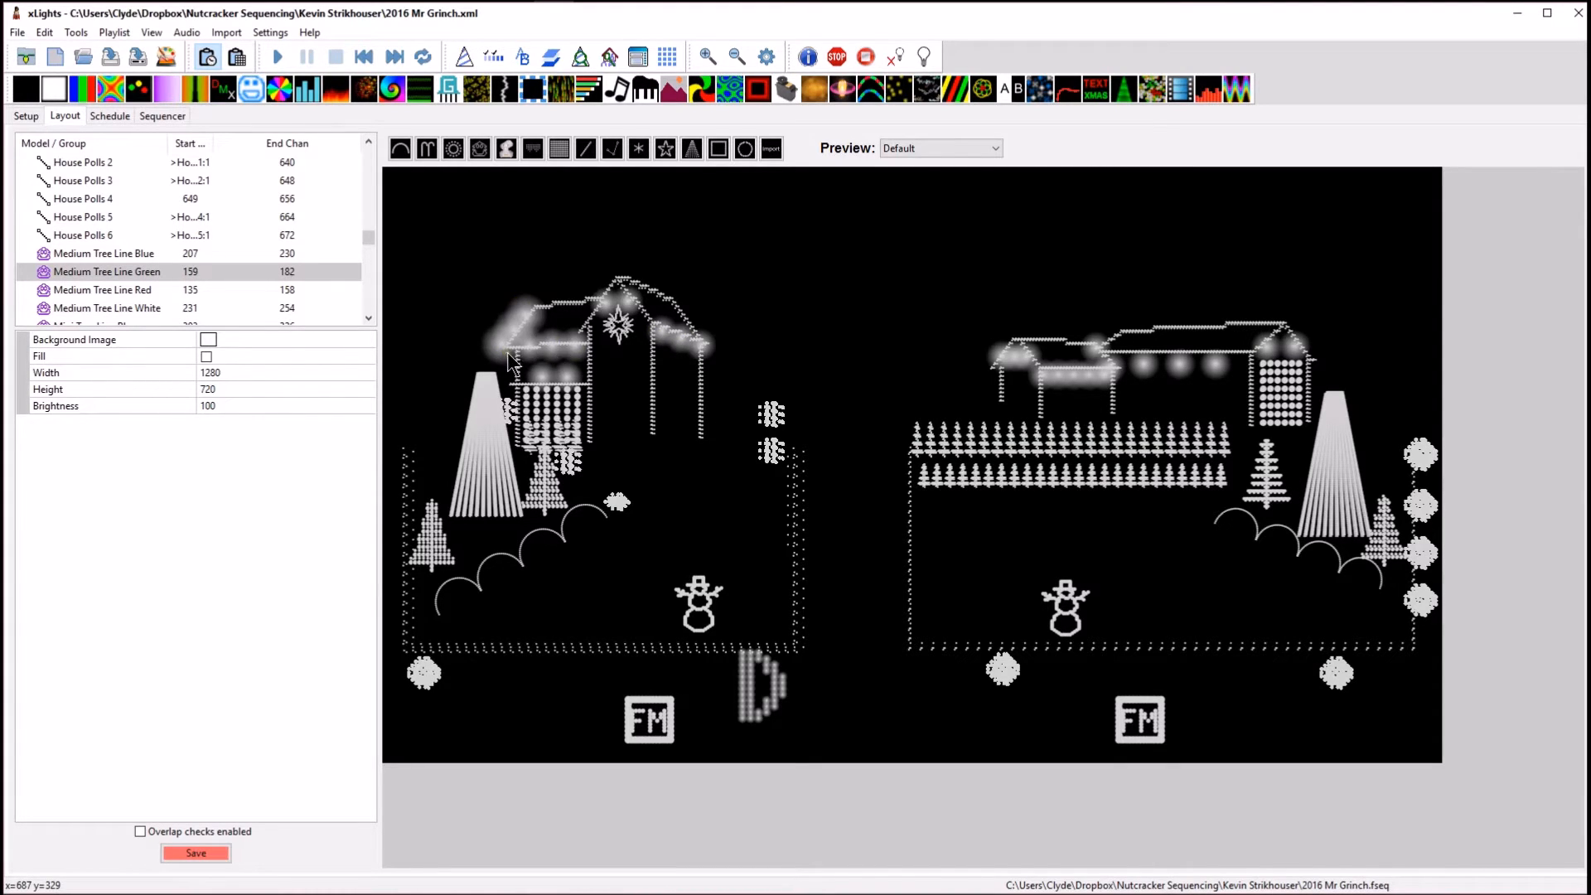
click(652, 394)
click(650, 373)
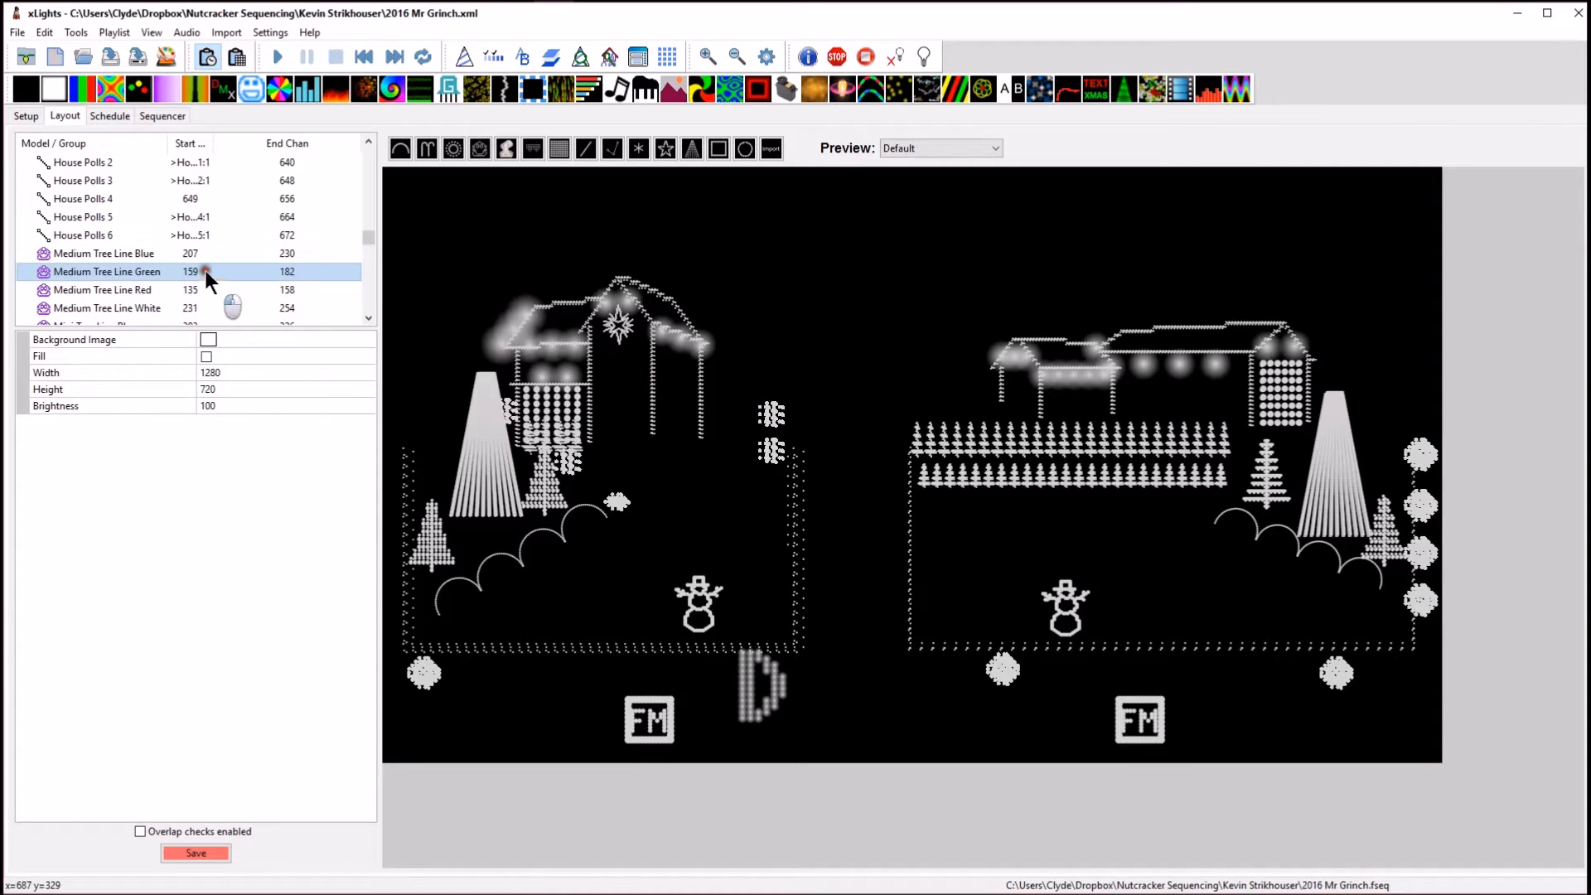
click(204, 239)
click(626, 304)
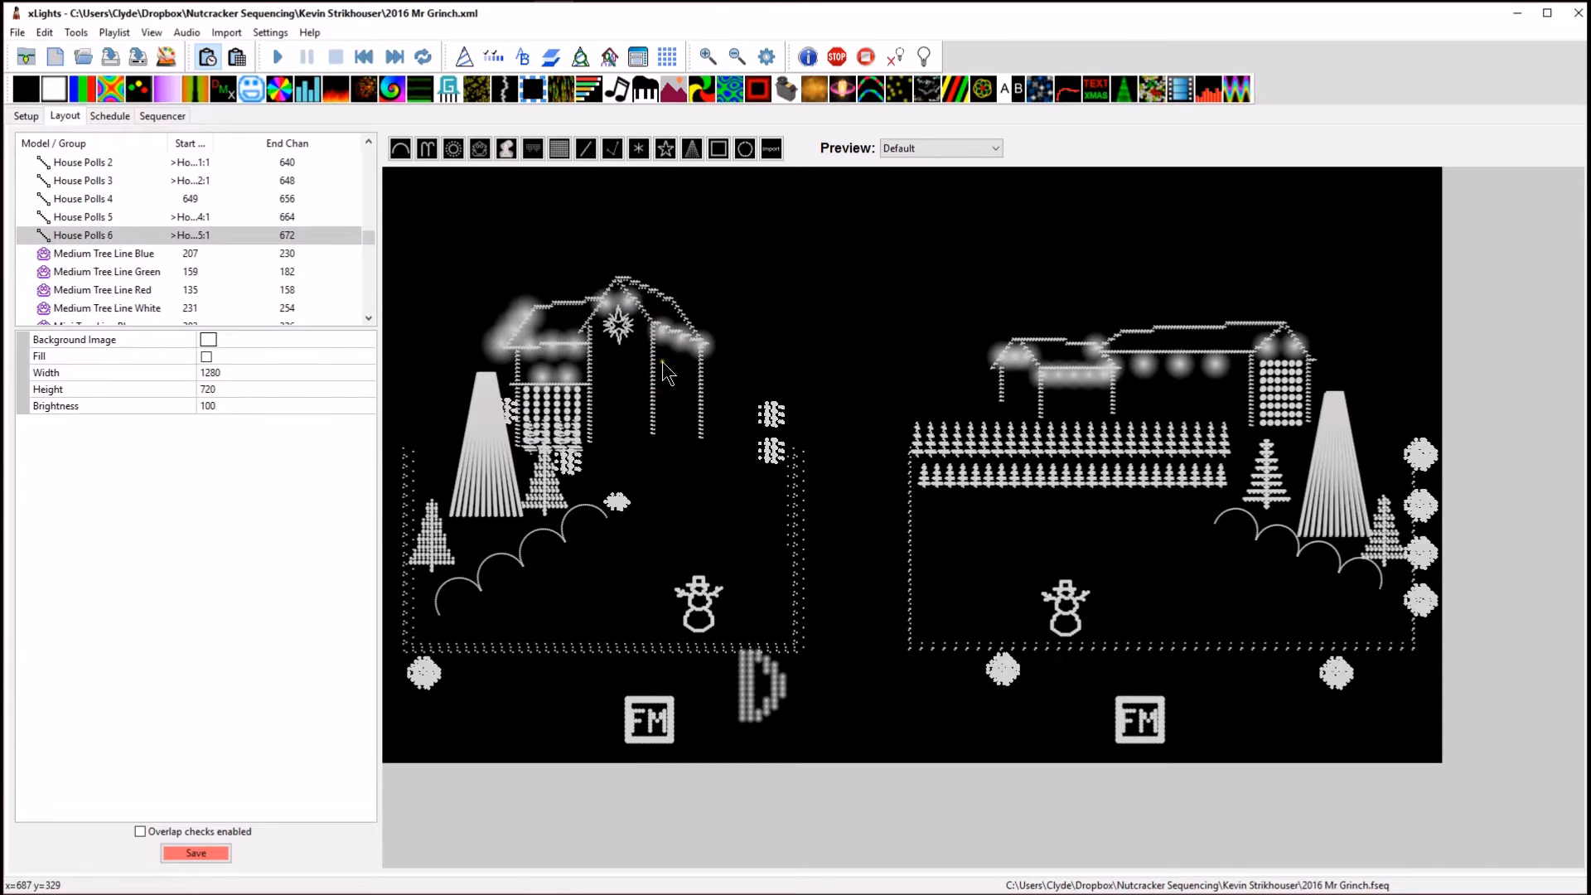
Select the House Arches model among the overlapping models in the preview and view its properties.
click(519, 554)
click(520, 554)
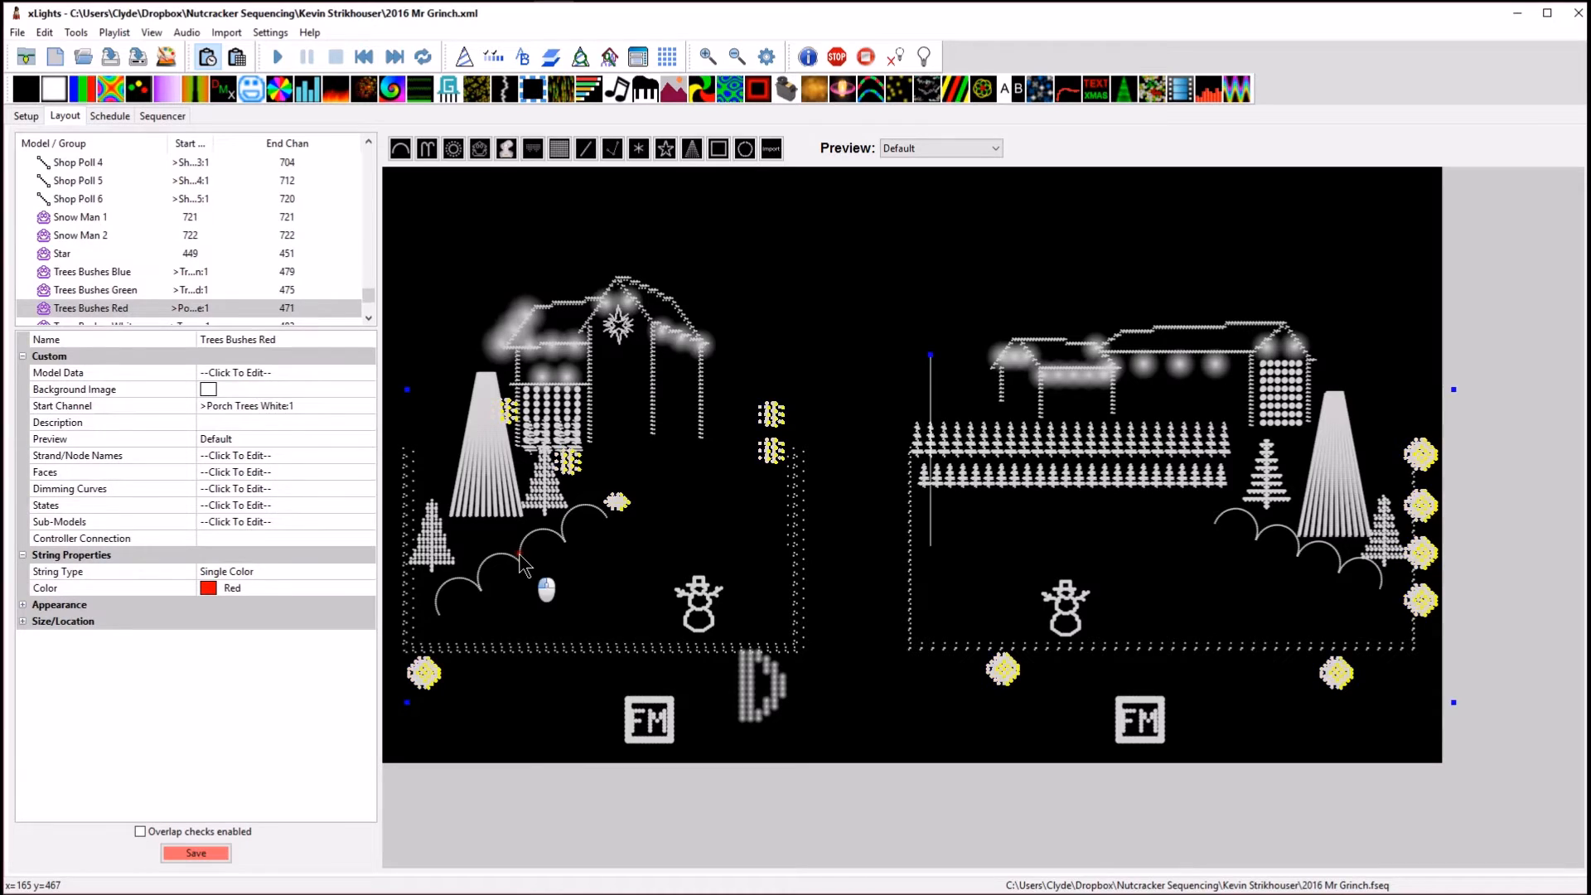
click(519, 555)
click(519, 554)
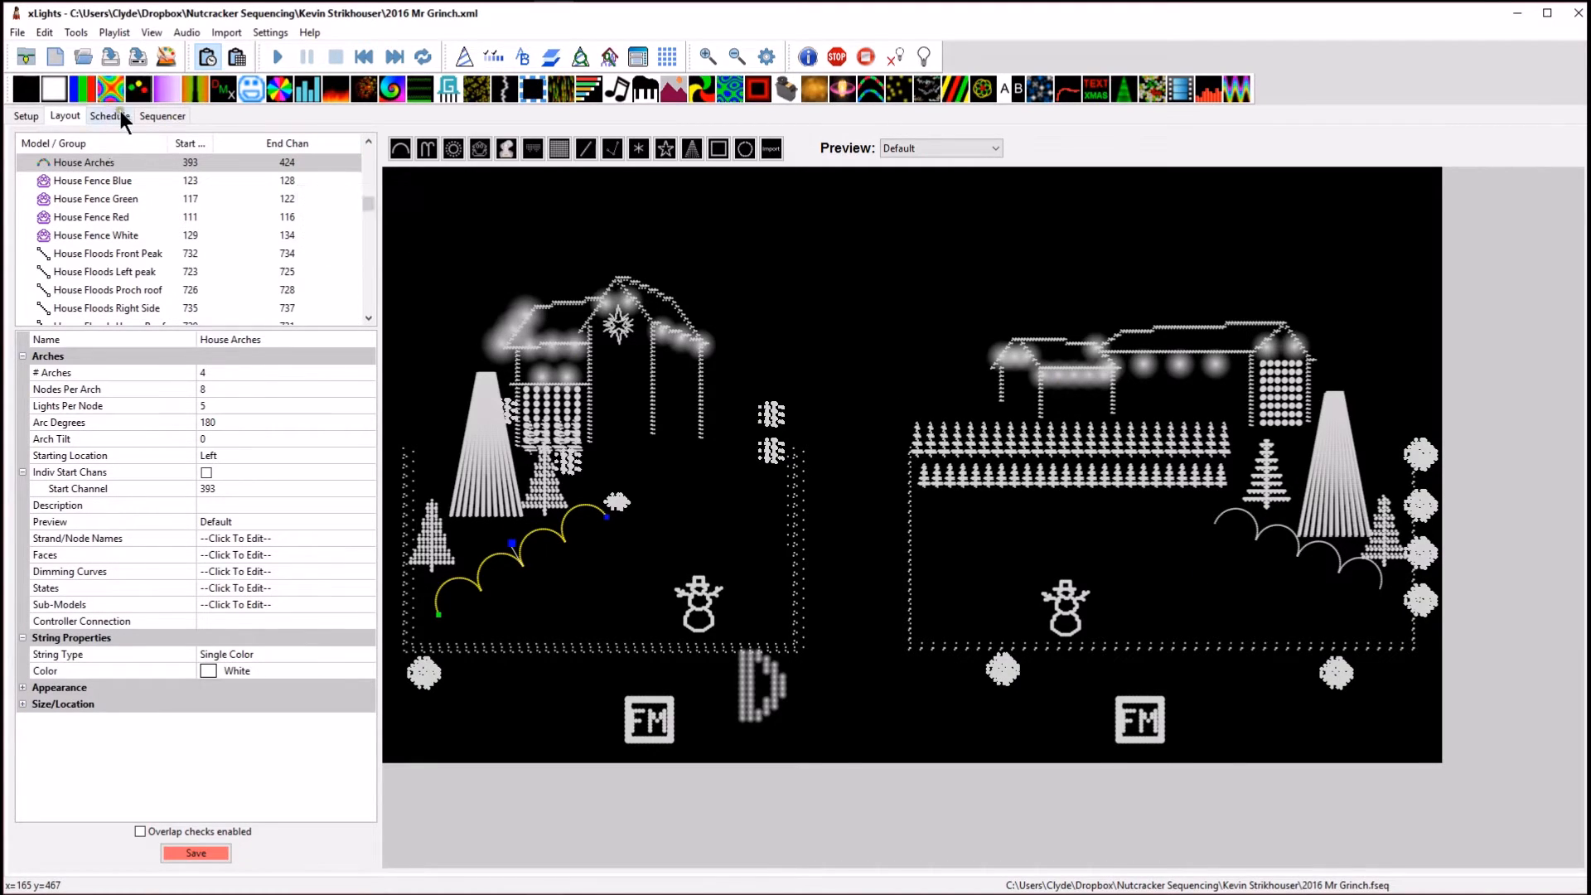
Find House Fence Blue in the model list and view its properties.
scroll(368, 202, up, 1)
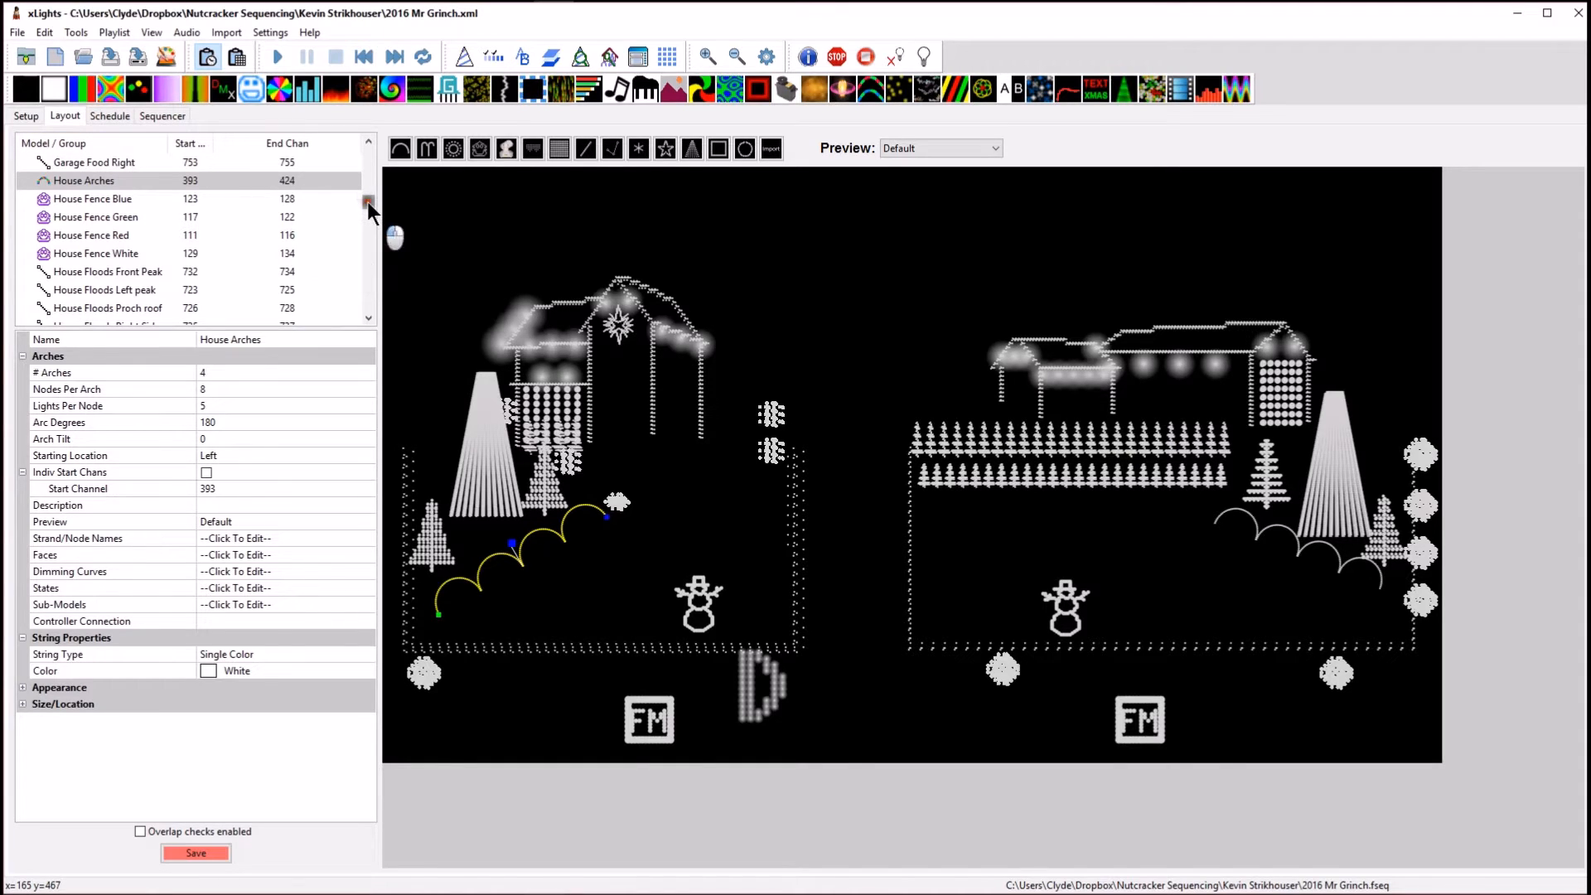
scroll(366, 202, up, 1)
click(113, 216)
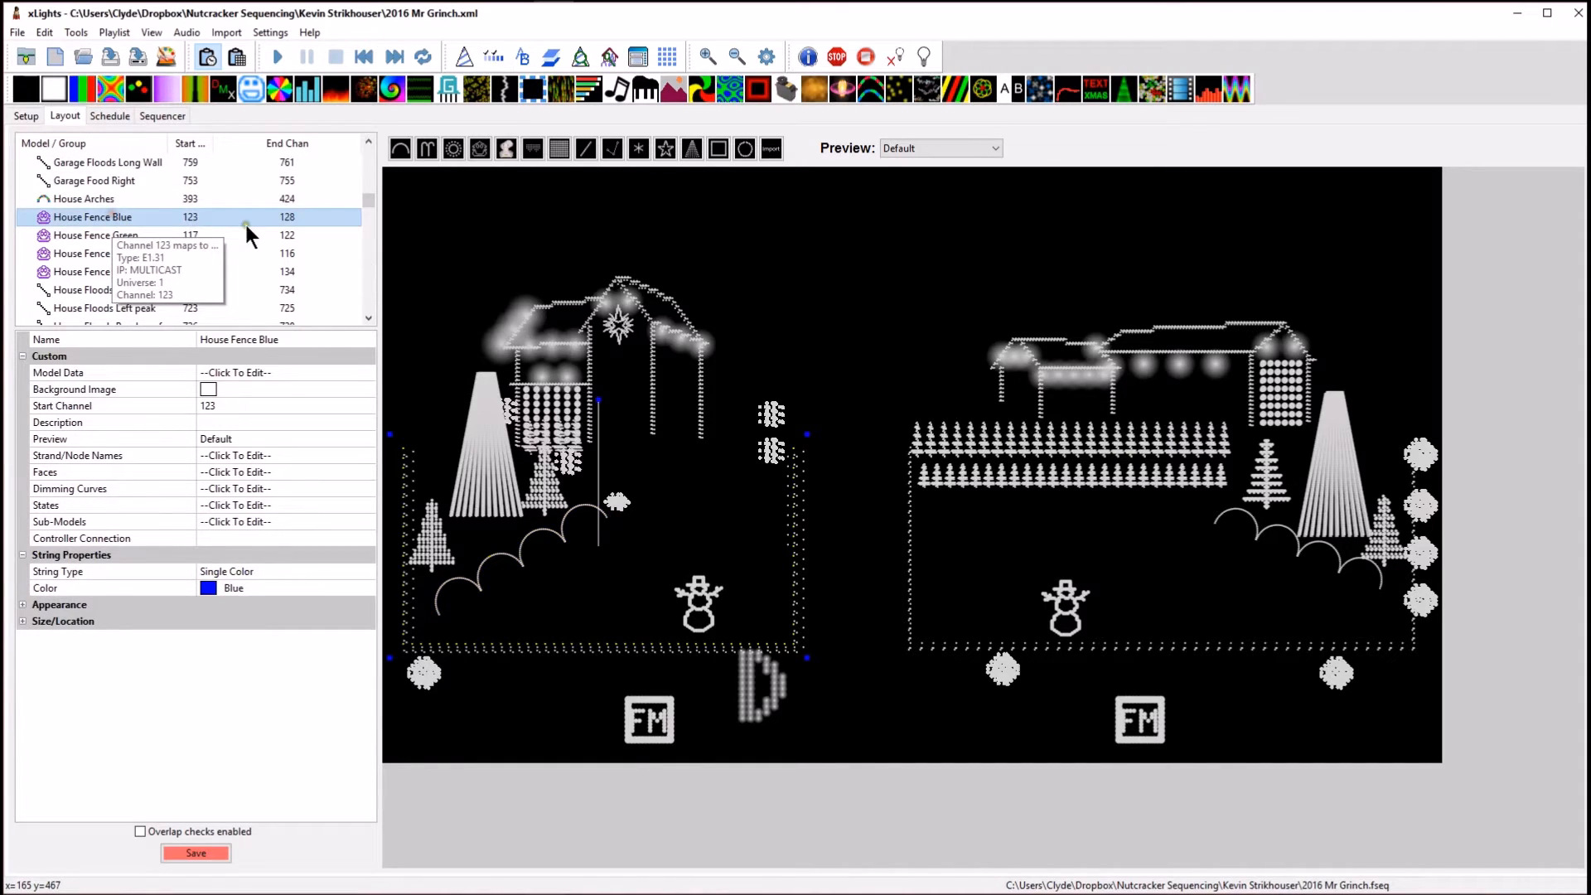
View which models belong to the Tree Large House 1 and Tree Line Medium groups.
drag(371, 202, 365, 167)
right_click(133, 233)
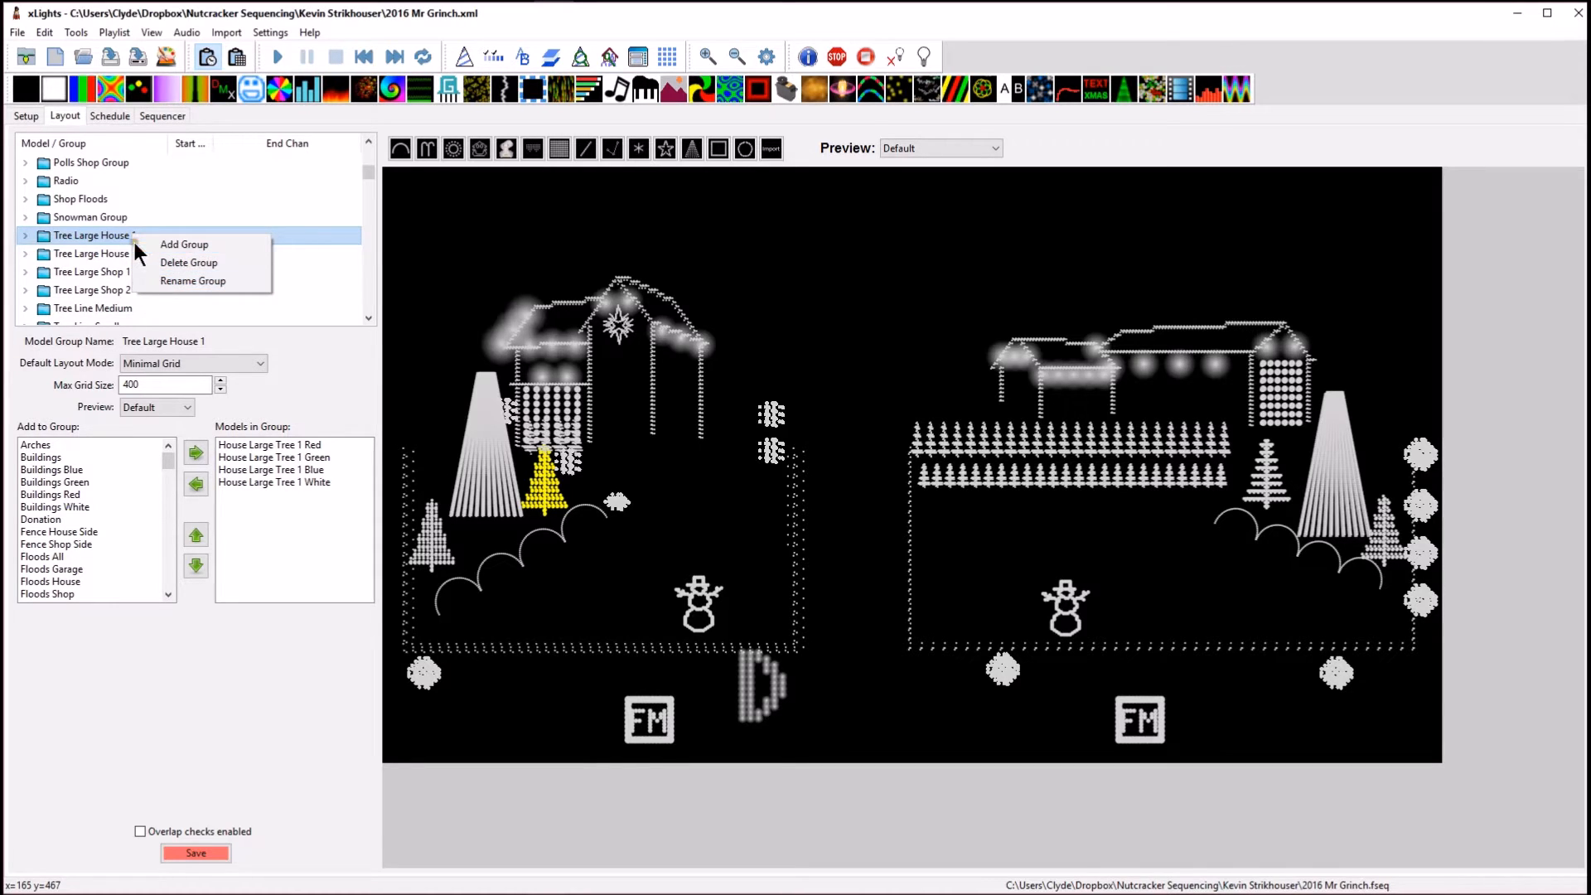
click(131, 308)
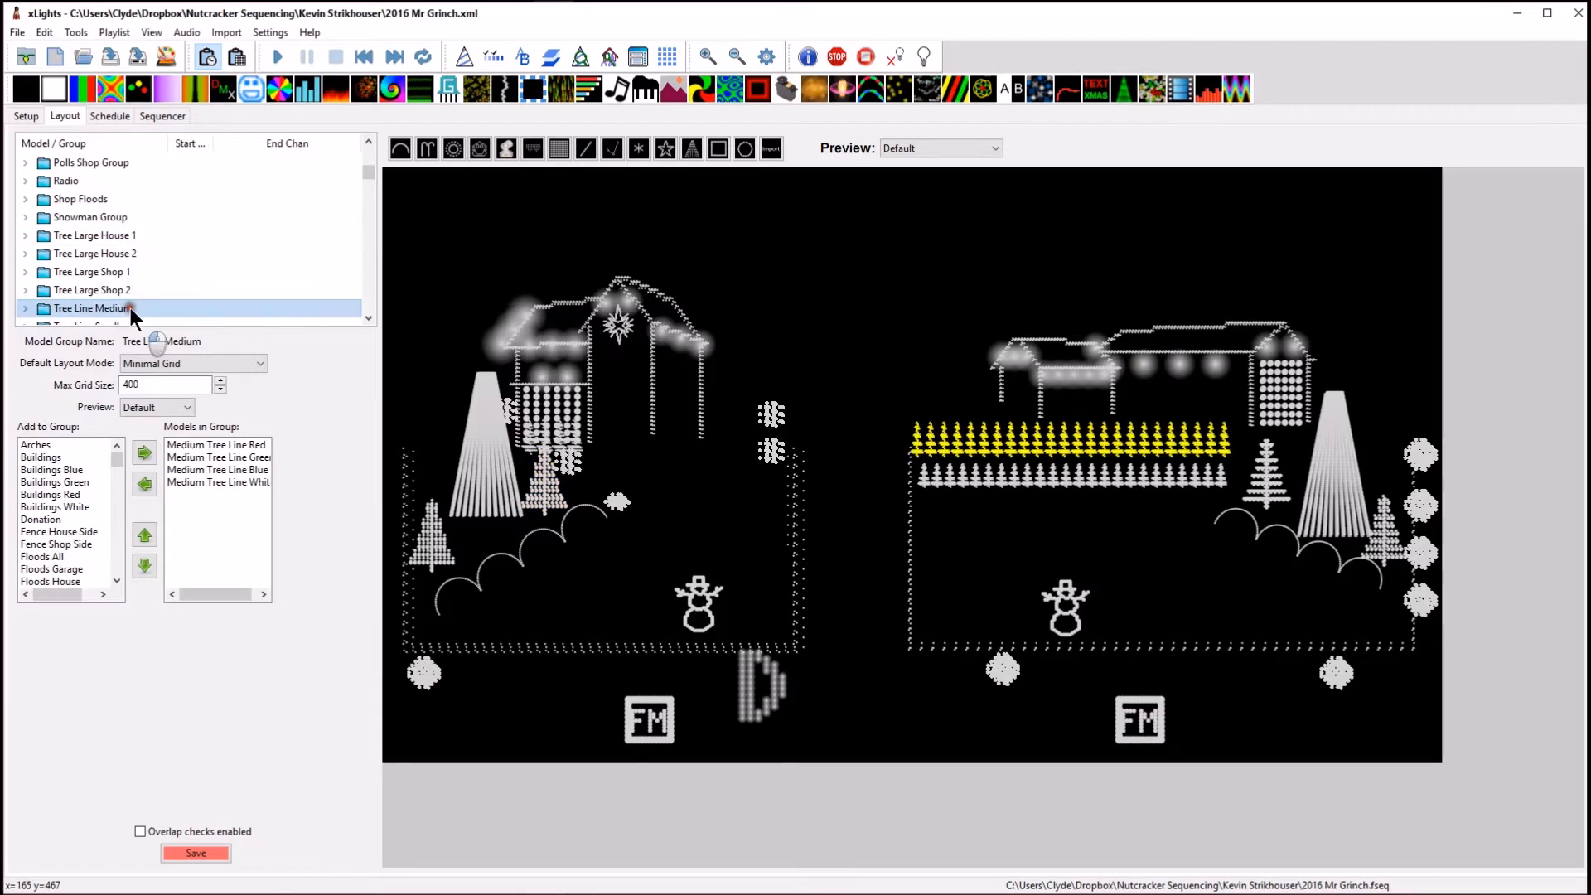
View the properties of the Buildings Red and Buildings Blue models.
scroll(137, 290, down, 2)
right_click(162, 234)
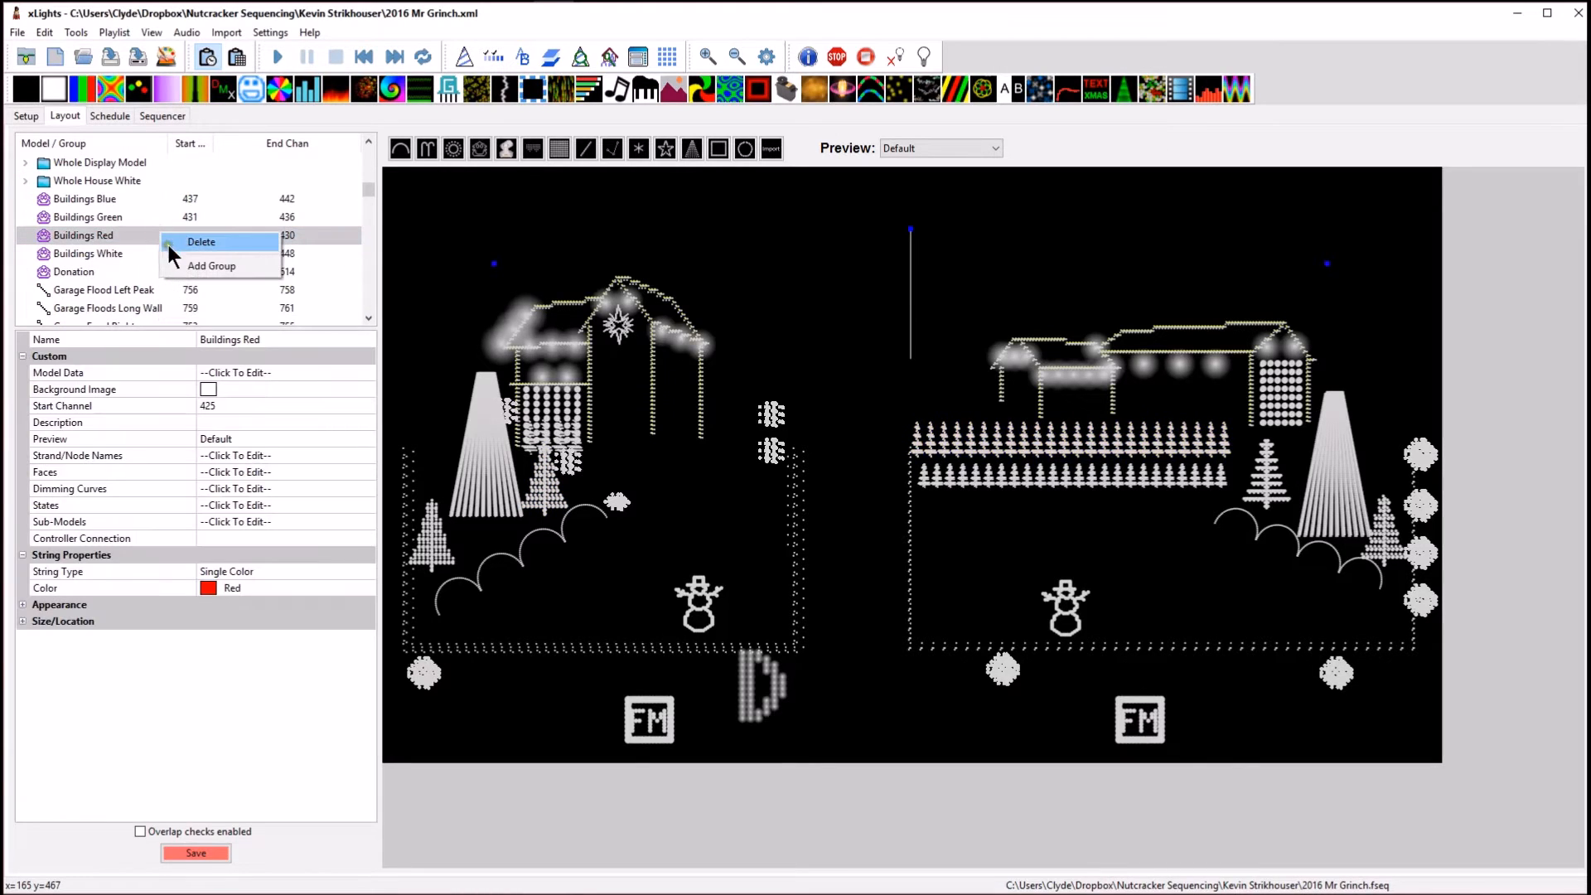
click(103, 200)
Return to the model groups and view the members of Tree Large Shop 2.
scroll(106, 209, up, 1)
scroll(107, 209, up, 2)
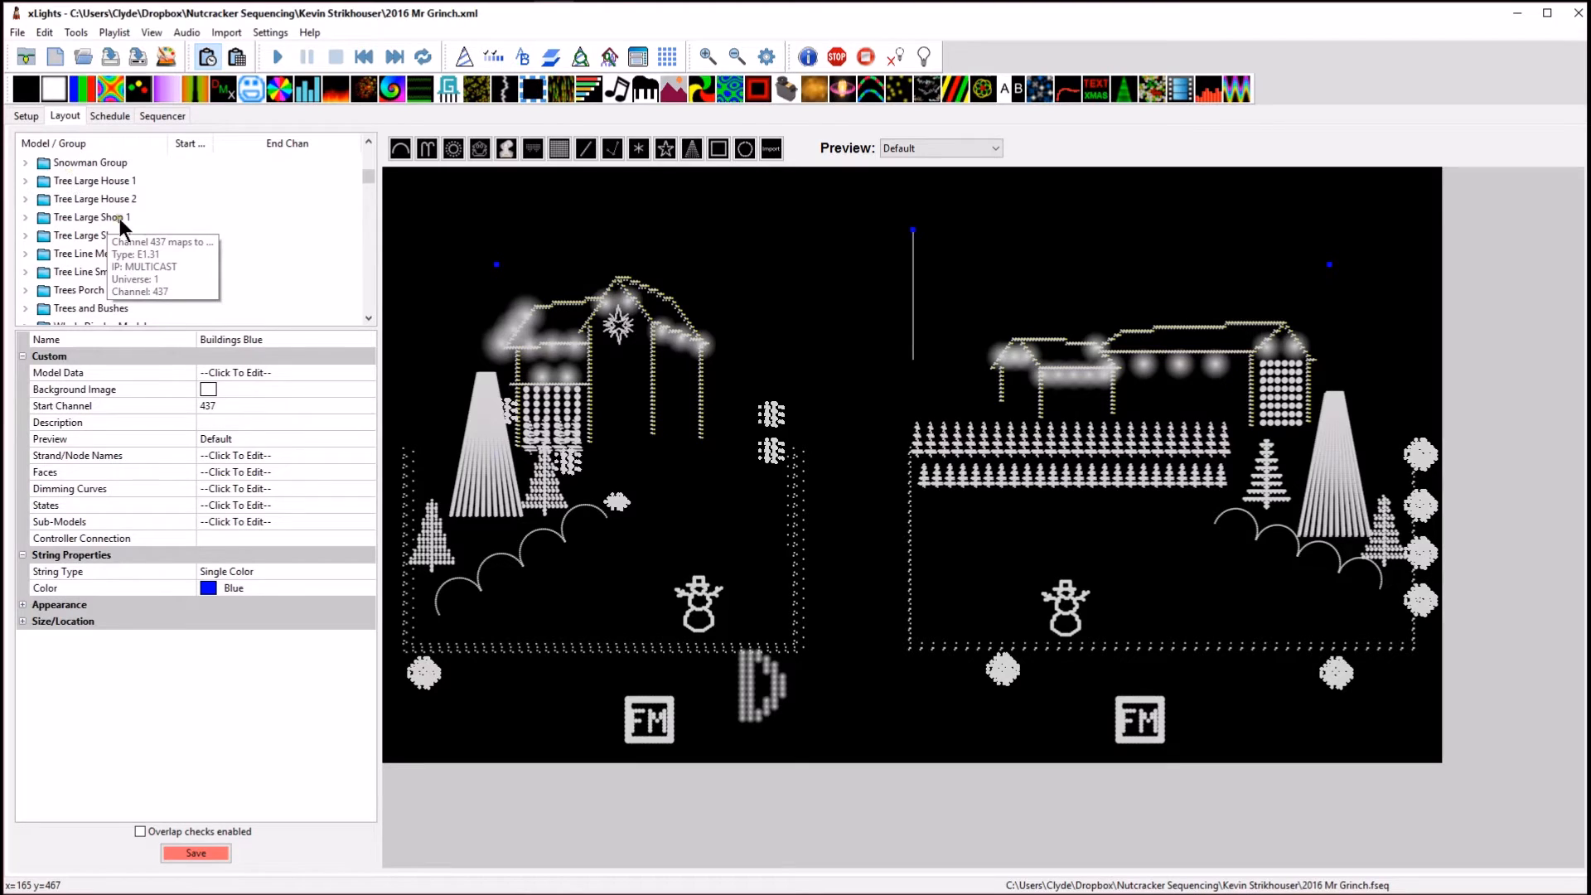
scroll(197, 315, down, 1)
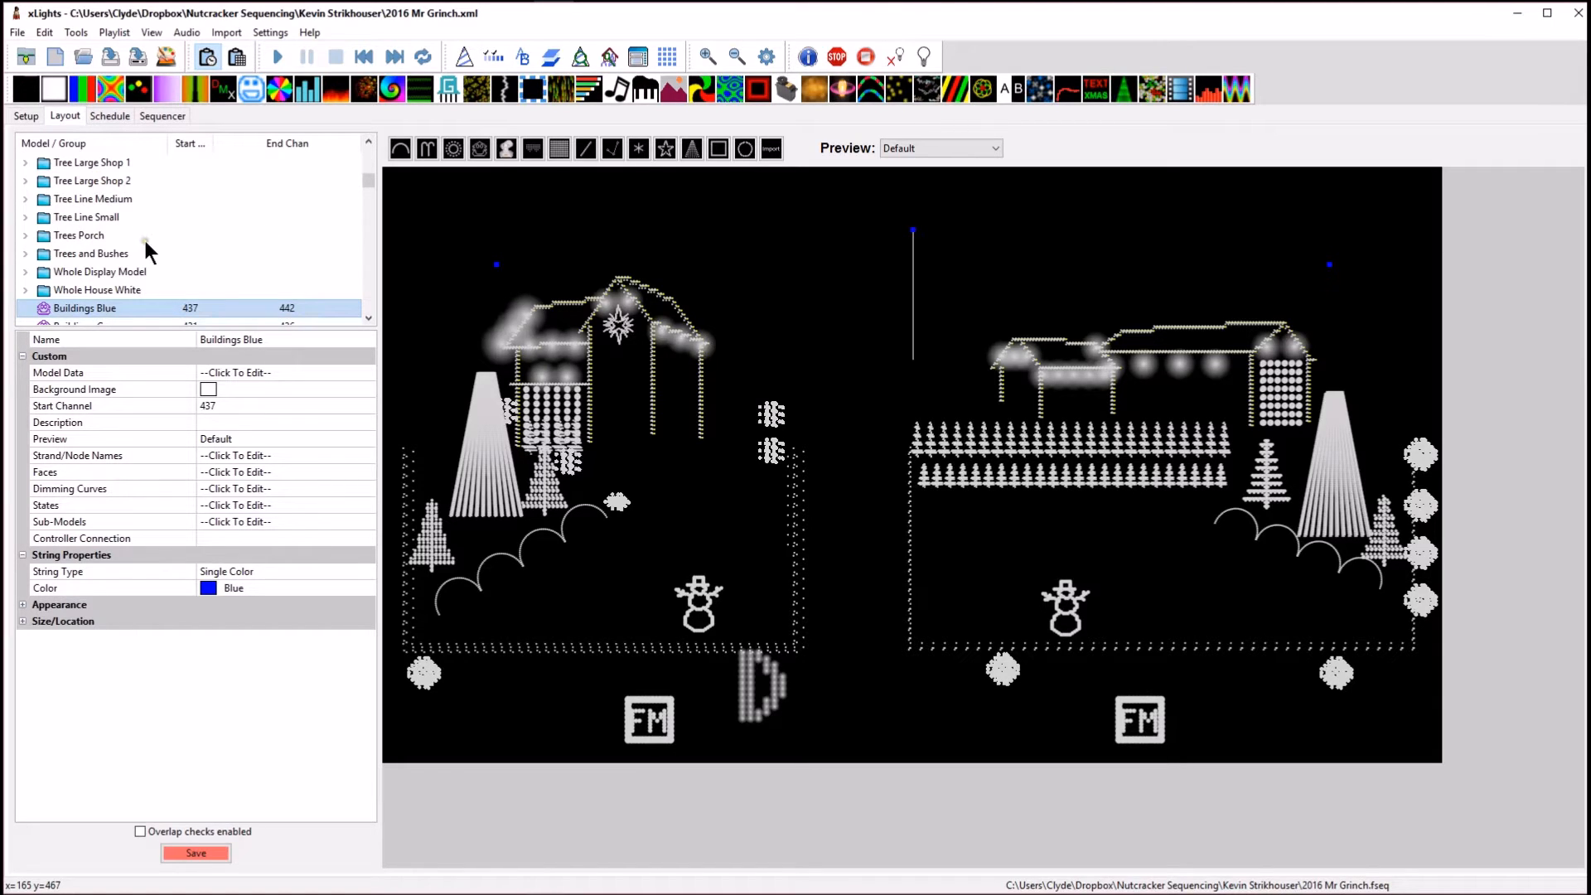
scroll(107, 206, up, 1)
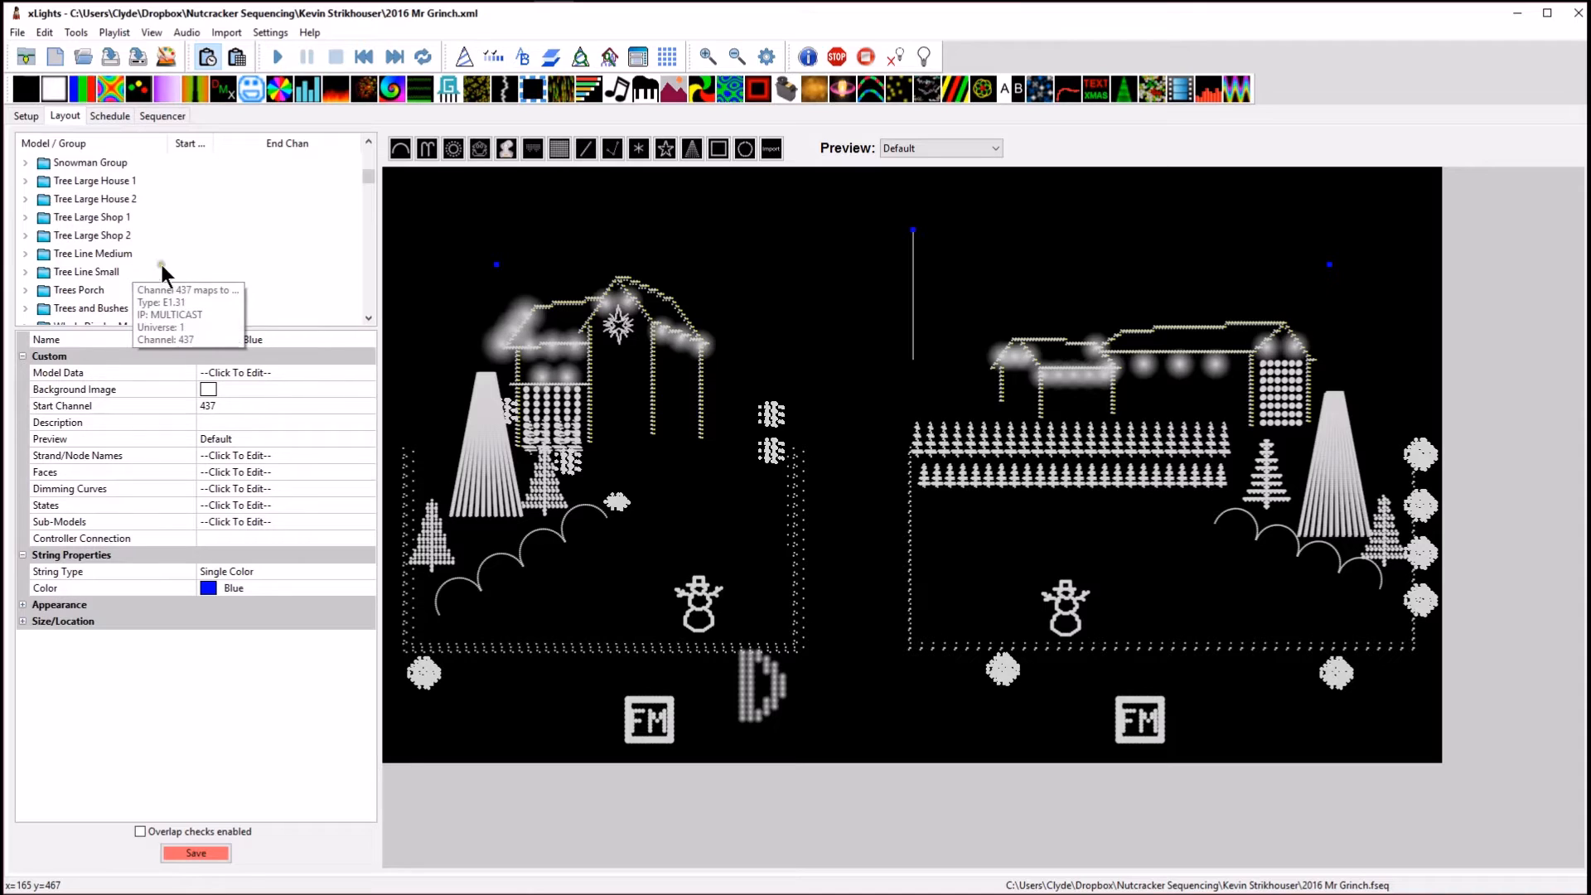
click(63, 236)
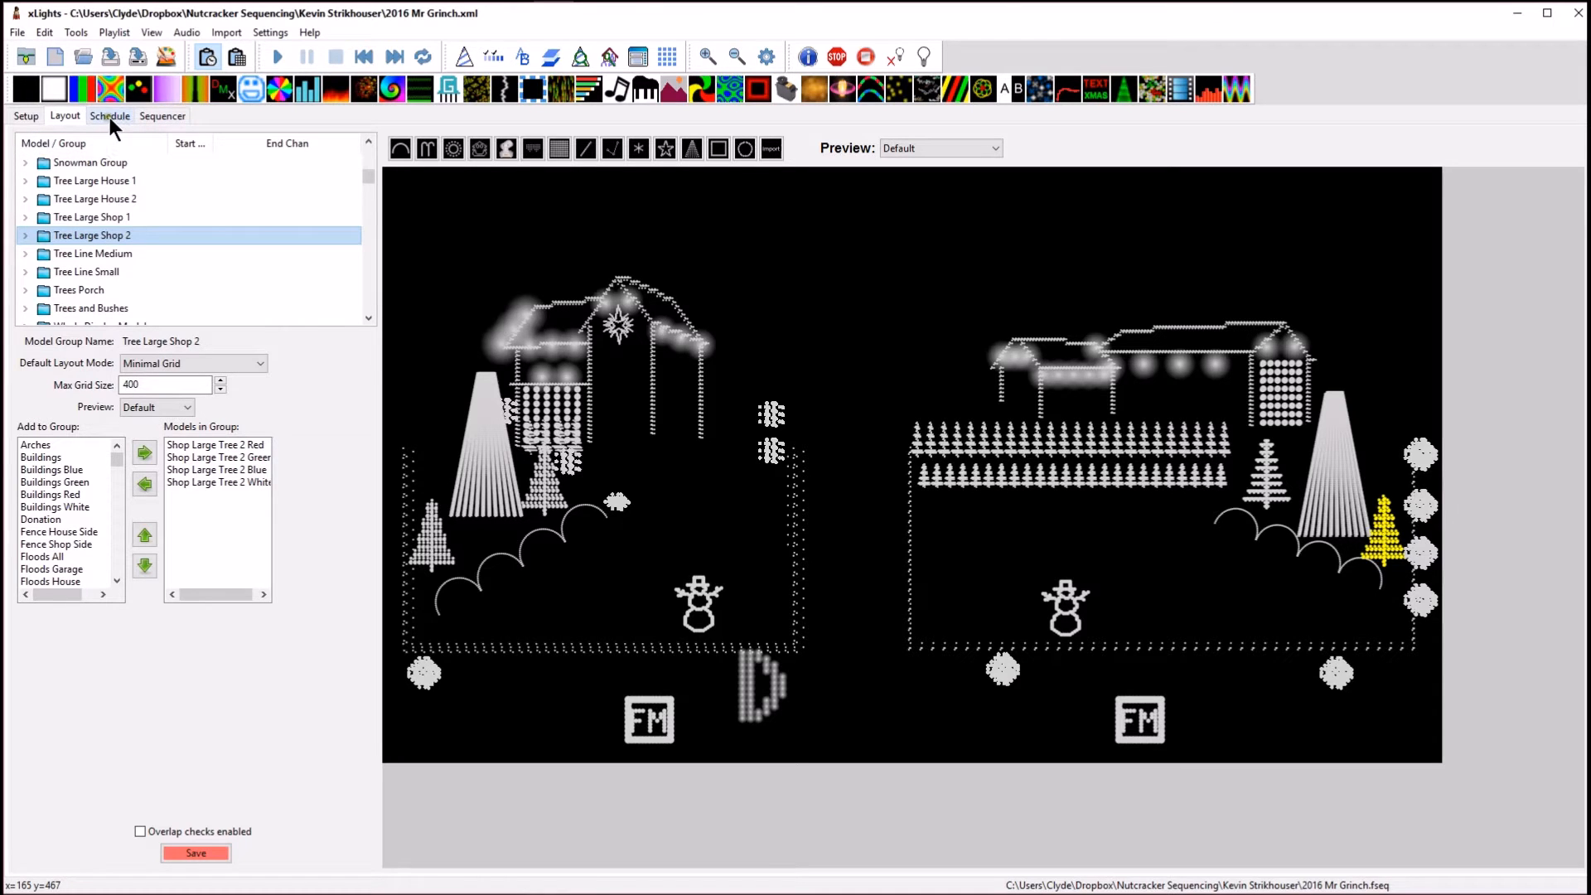
Switch to the sequencer and open the display elements window, moving it clear of the row names.
click(152, 114)
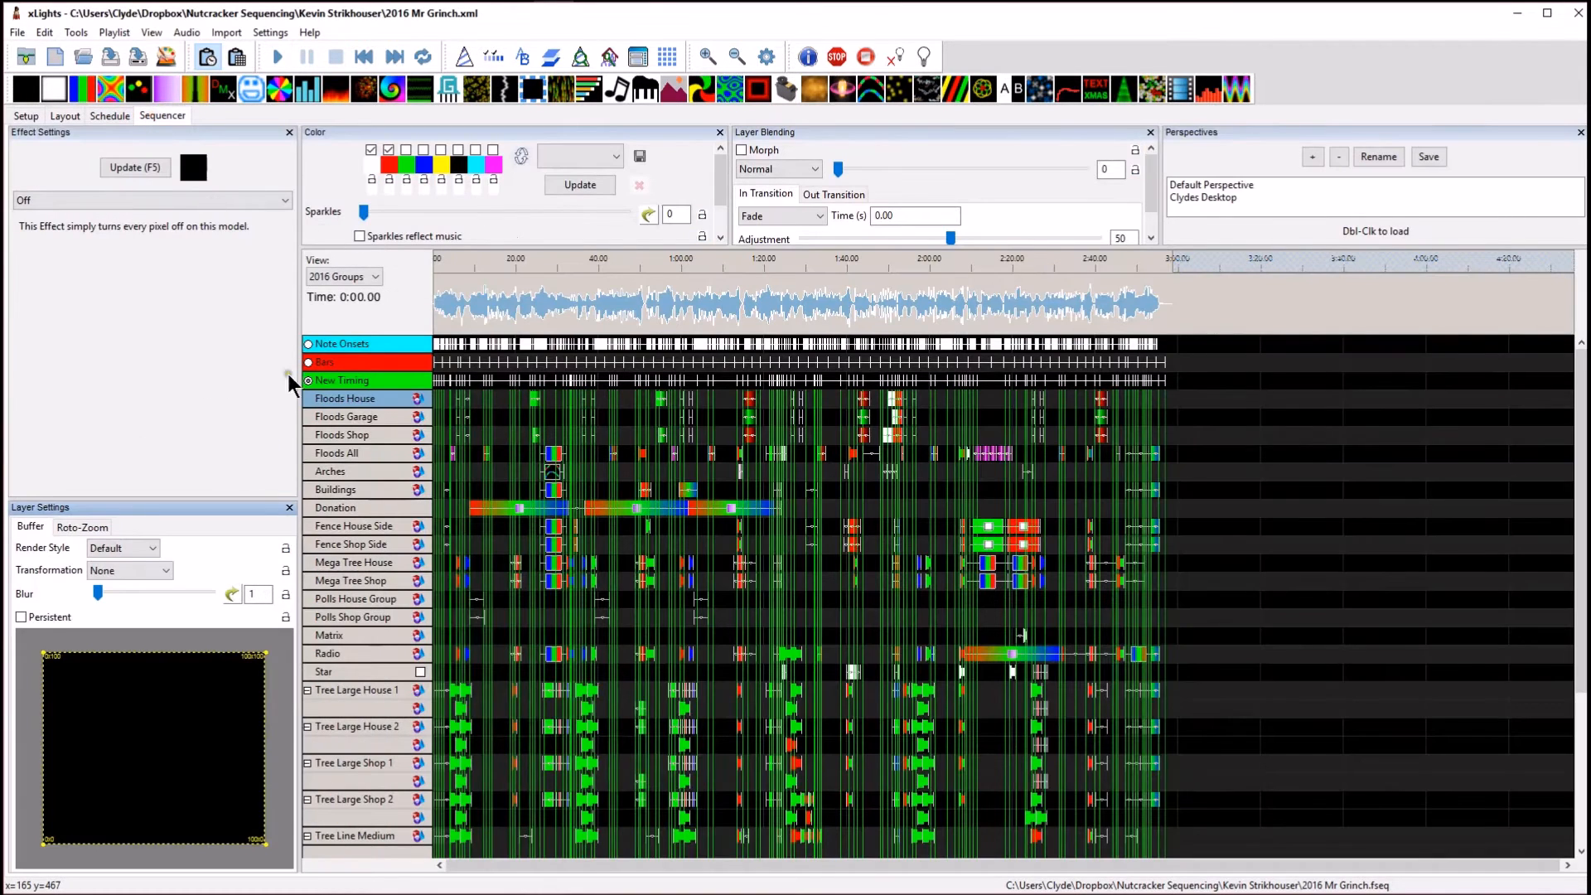
right_click(386, 528)
click(430, 726)
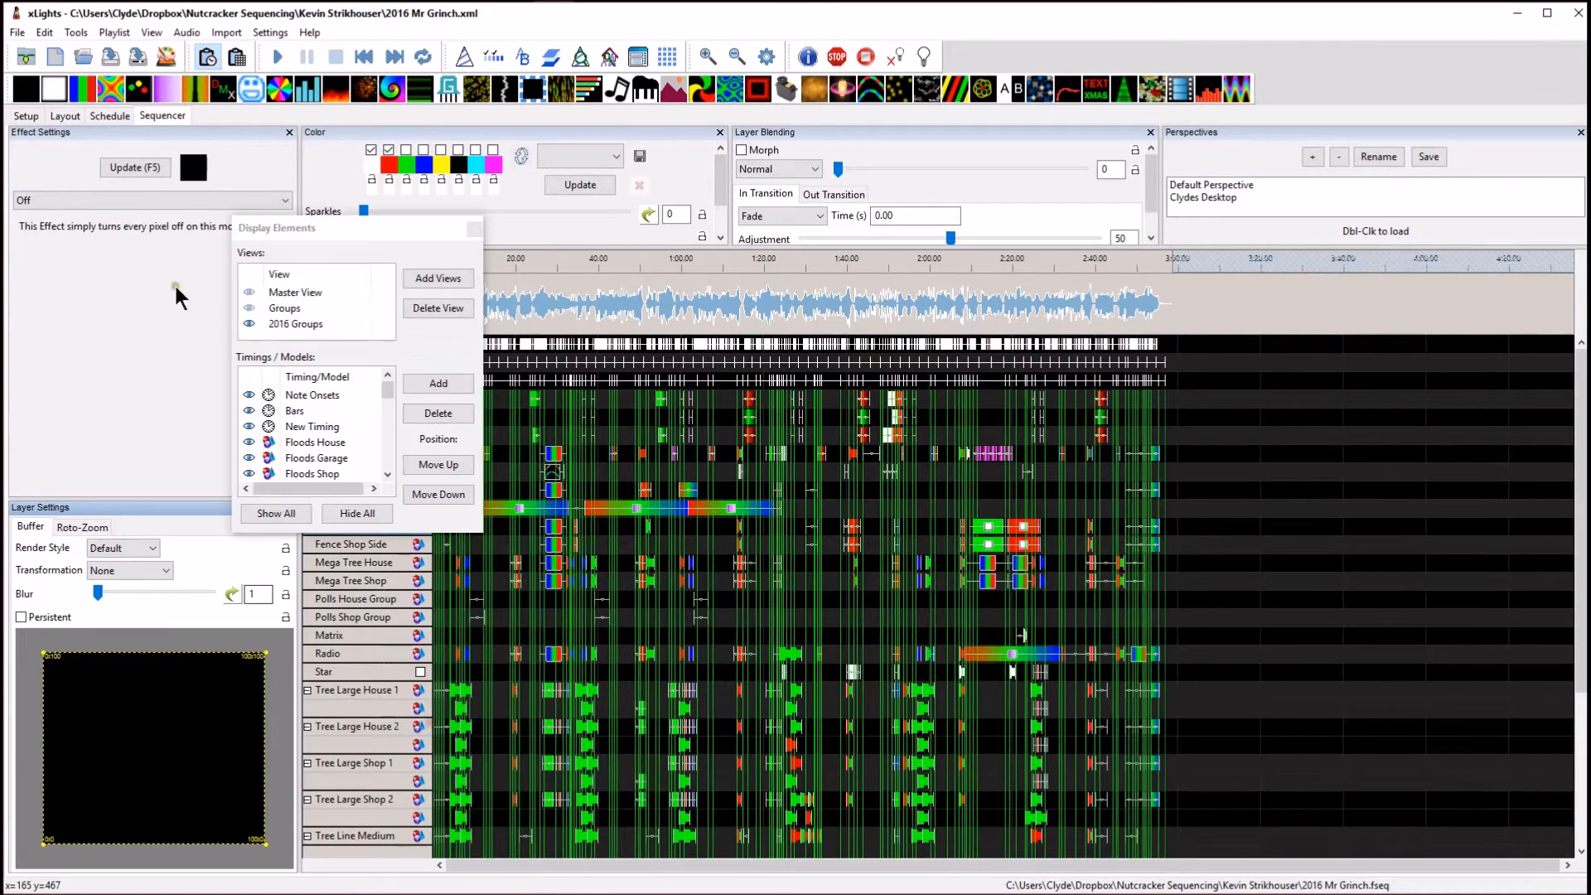
drag(259, 247, 675, 315)
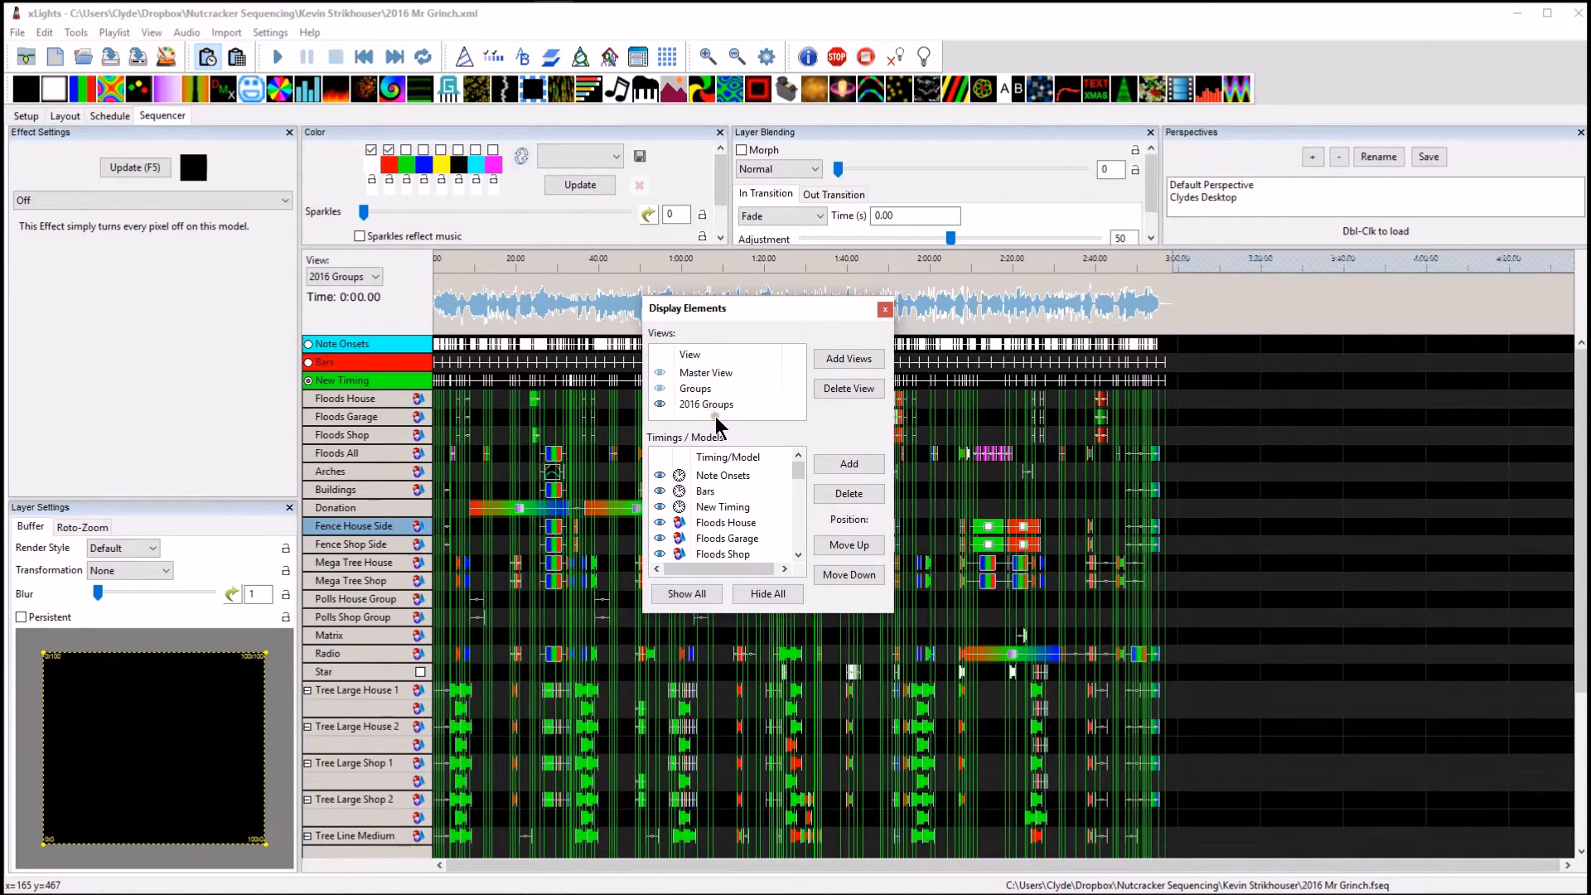
Review the models available to add to the 2016 Groups view, and close the display elements without adding any.
click(833, 463)
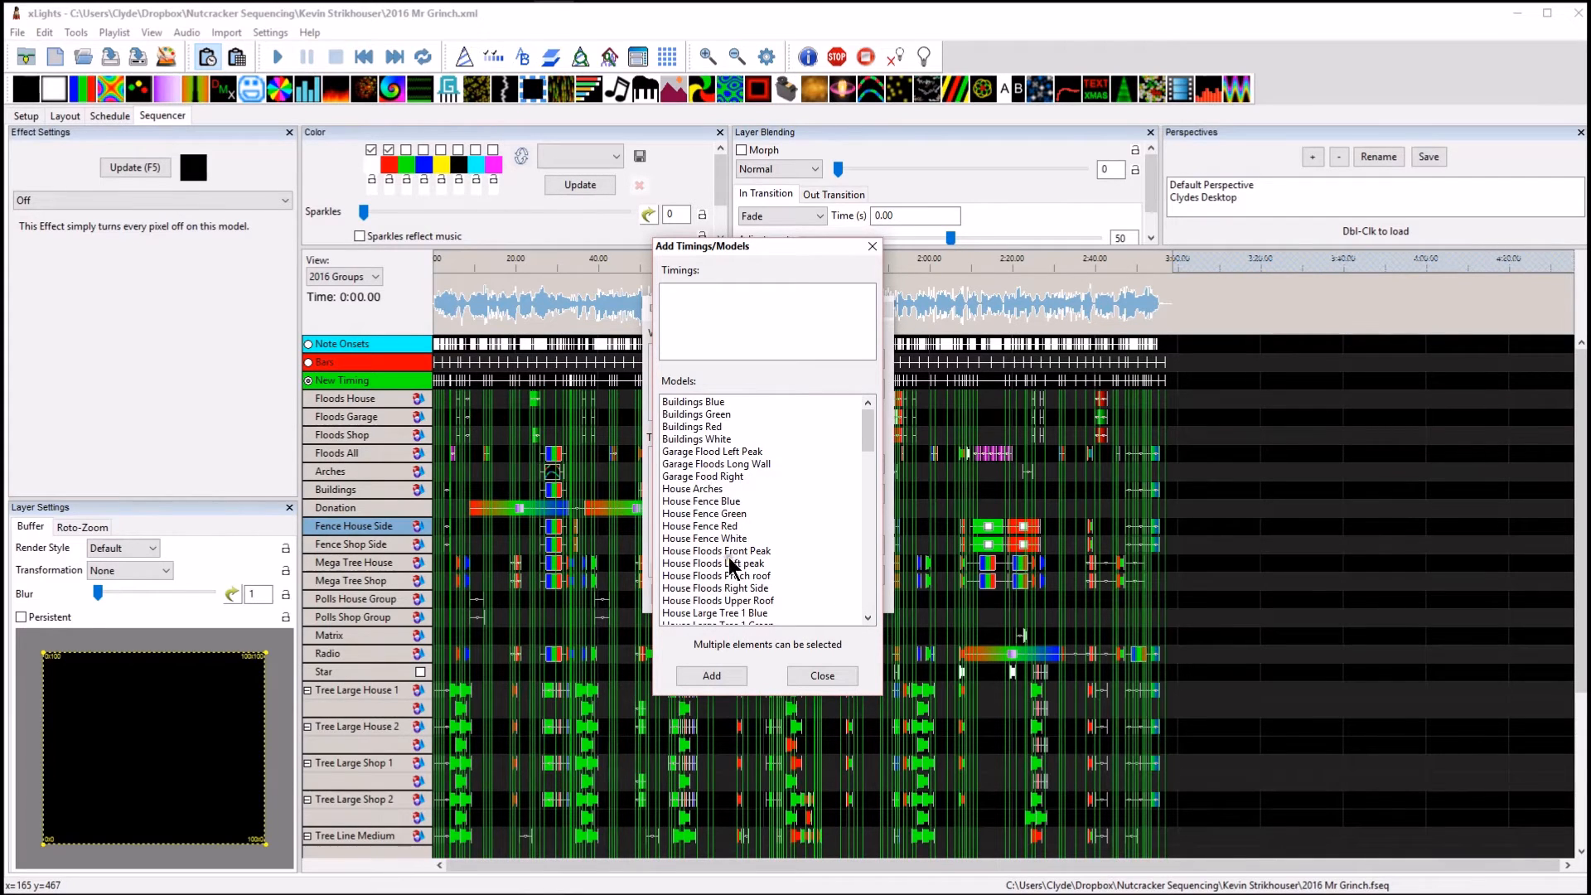
click(727, 601)
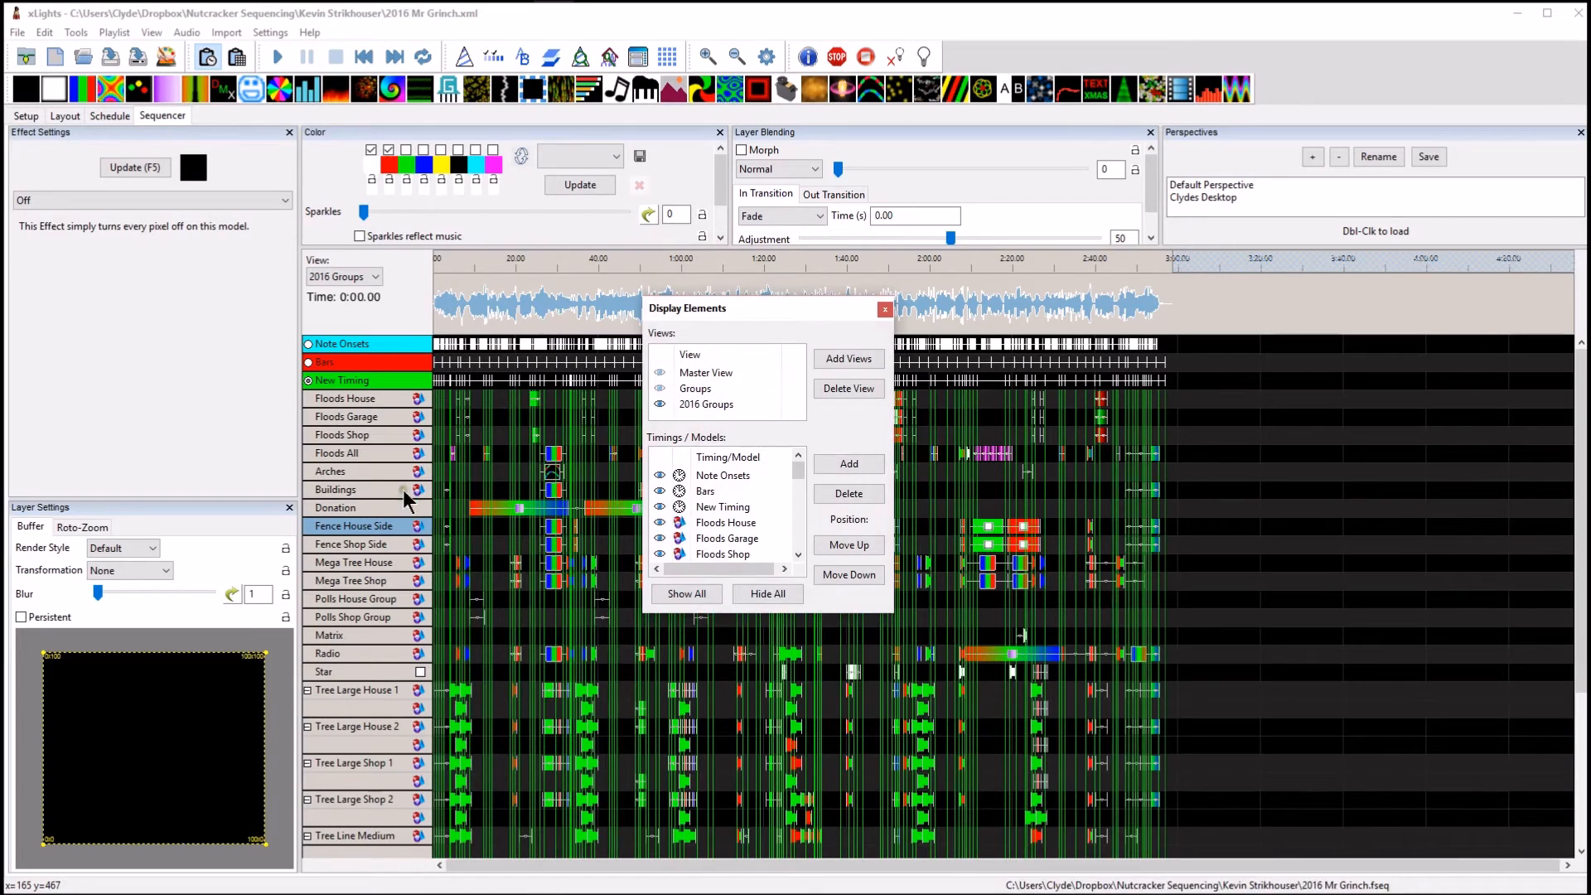
mouse_move(798, 475)
mouse_down()
mouse_move(823, 570)
mouse_move(800, 468)
mouse_up()
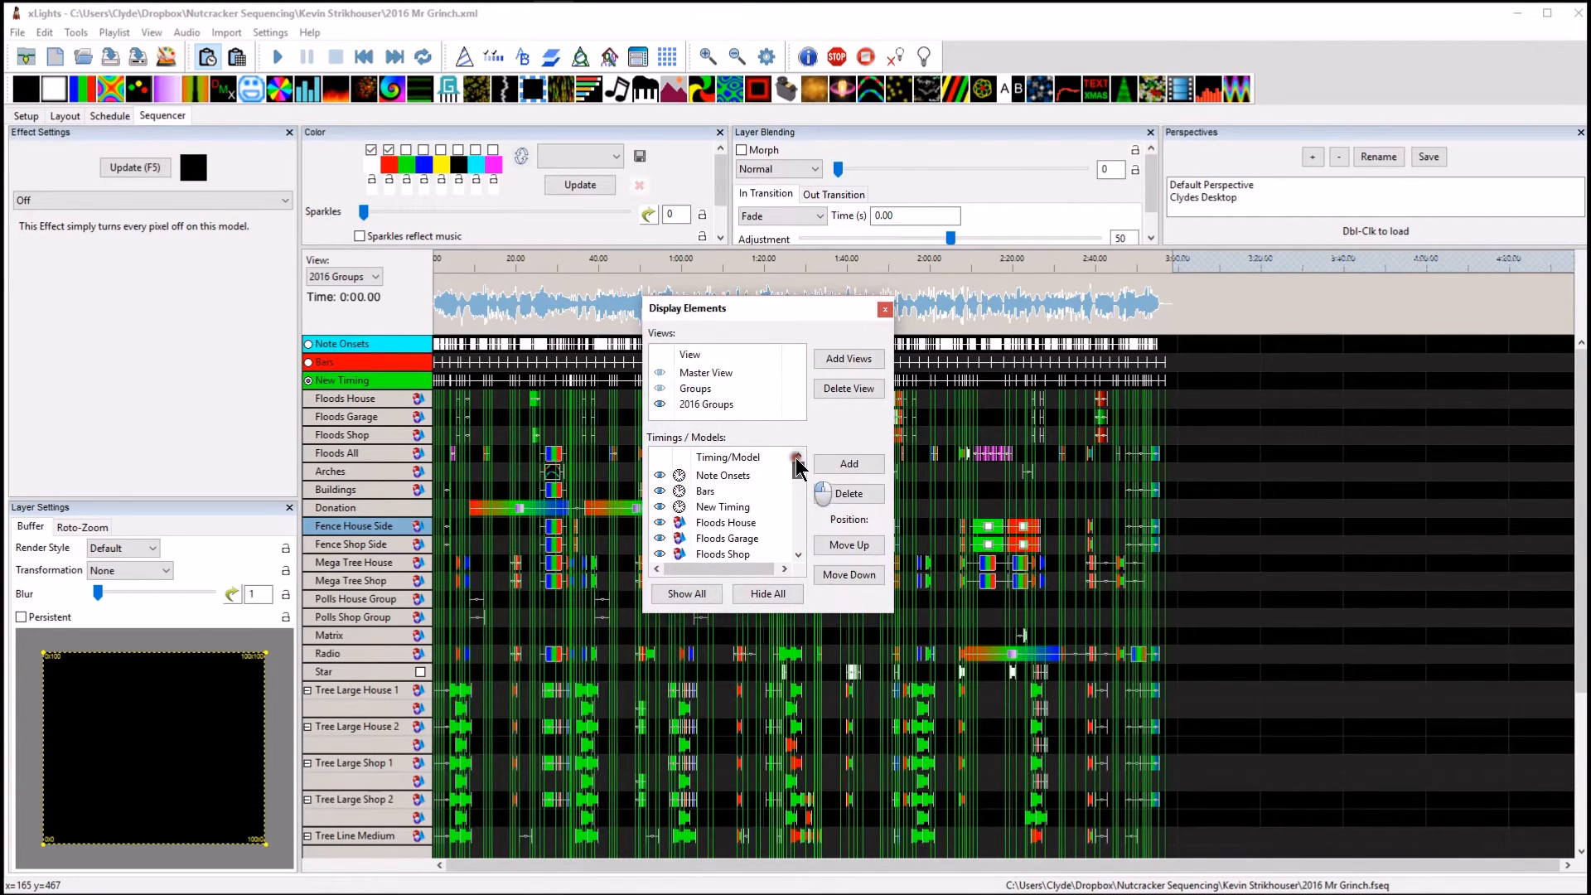
click(885, 309)
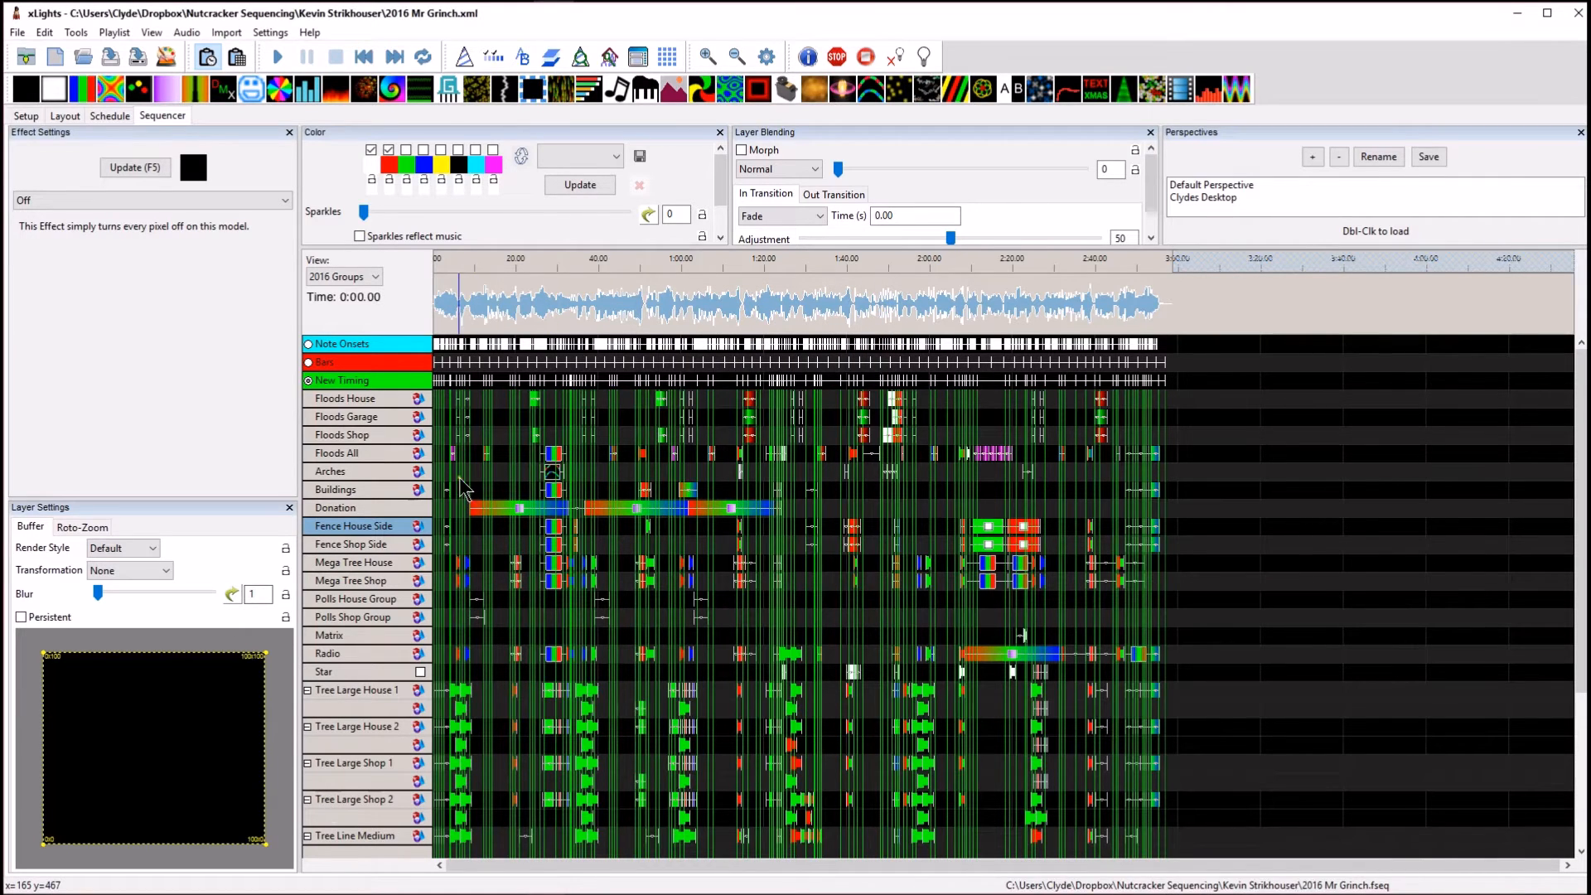
Expand the Floods House group, opening House Floods Front Peak down to its strand and node rows.
click(351, 399)
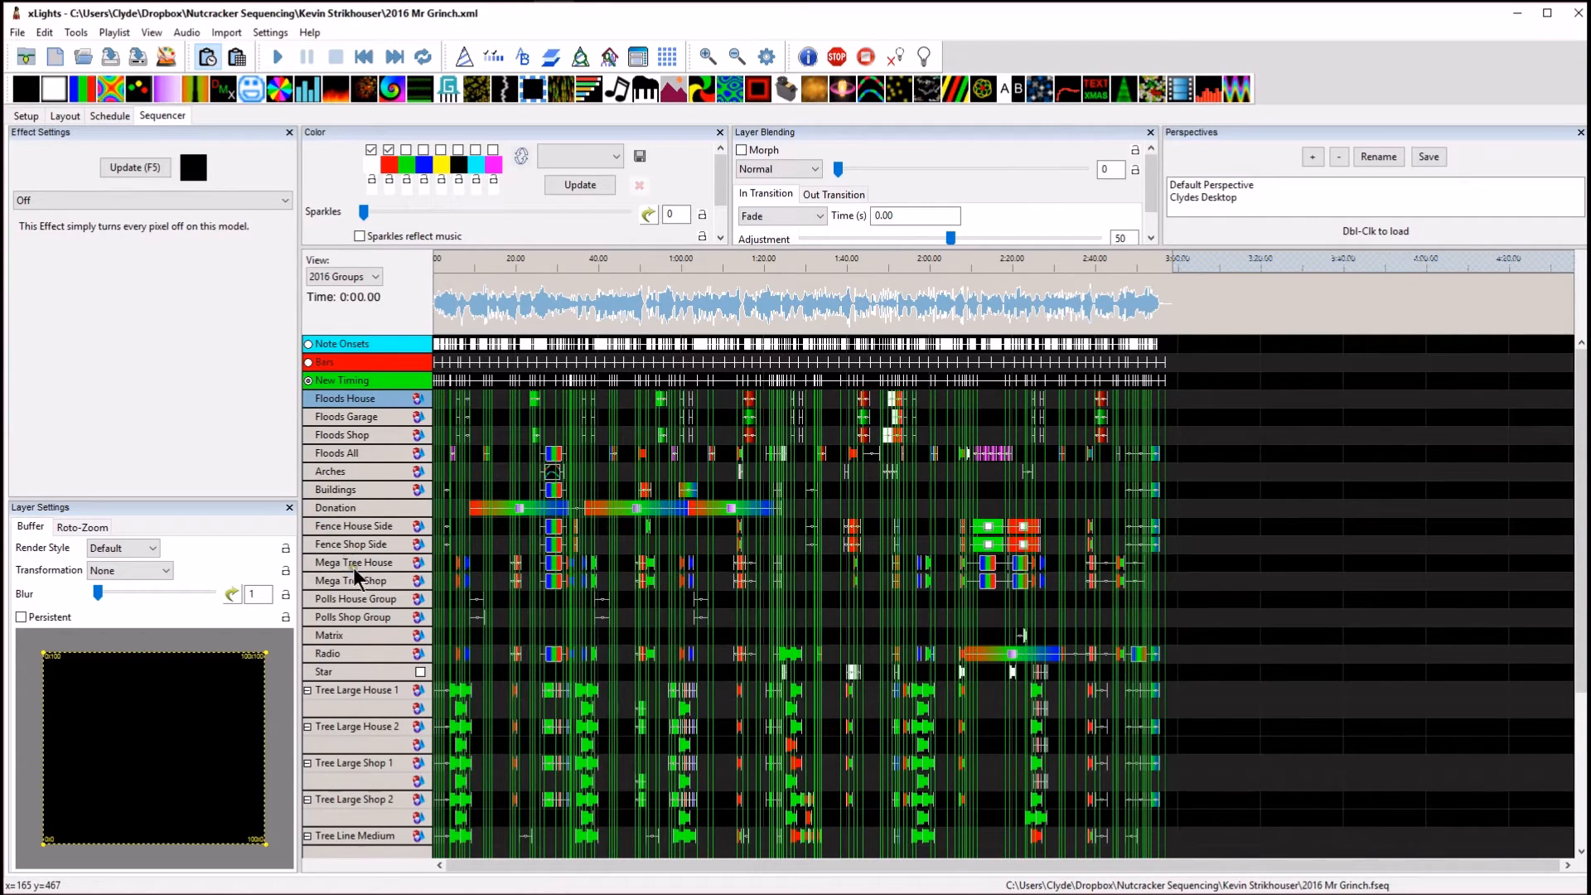
click(354, 417)
click(348, 401)
double_click(356, 401)
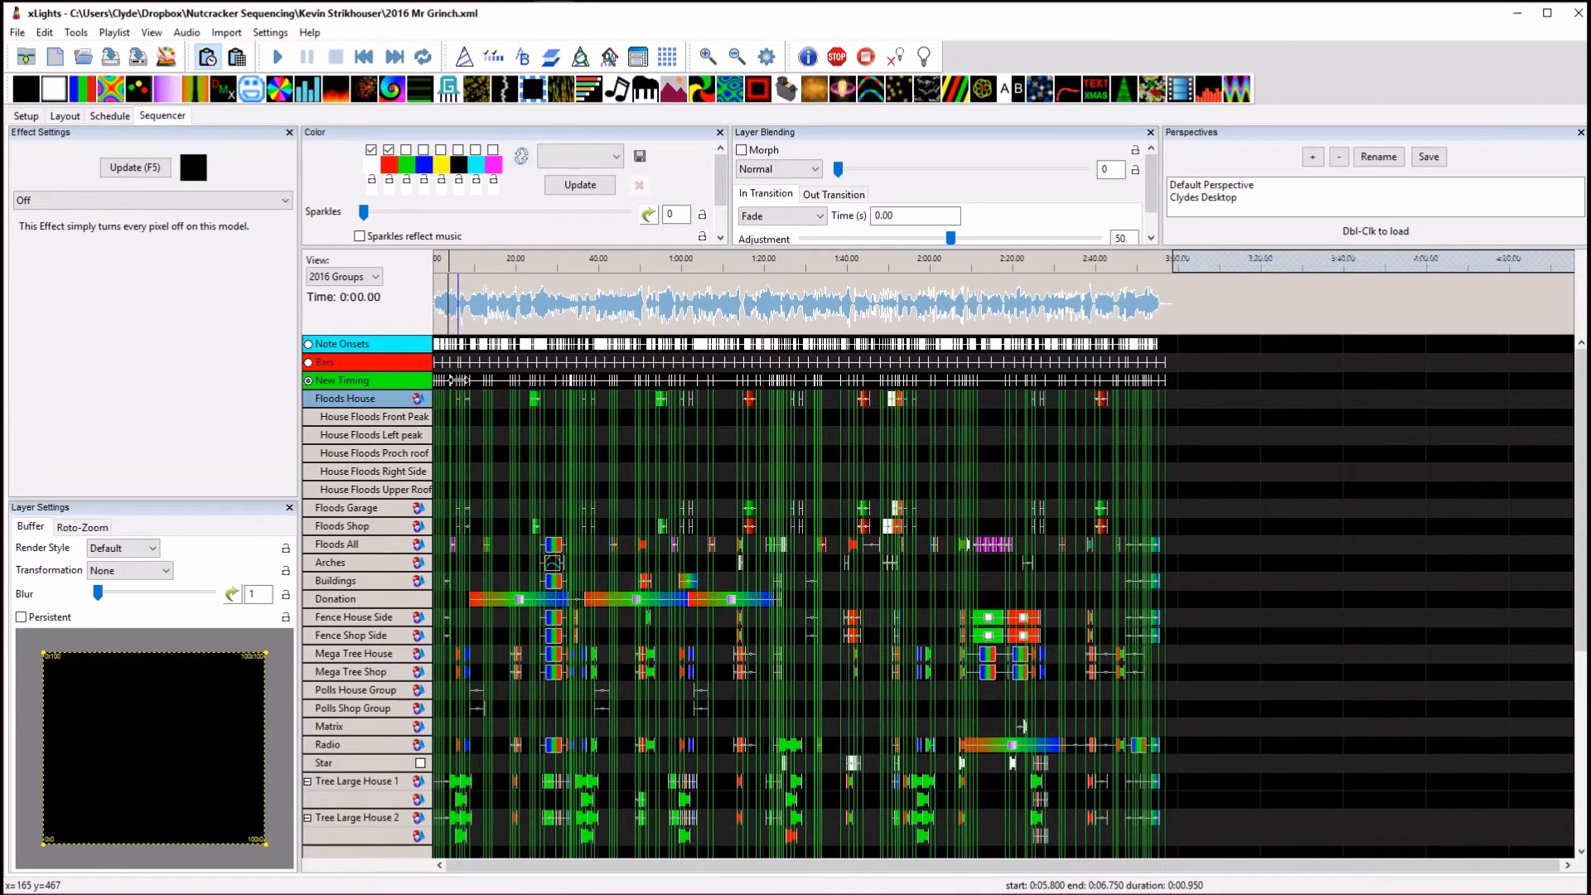
double_click(390, 418)
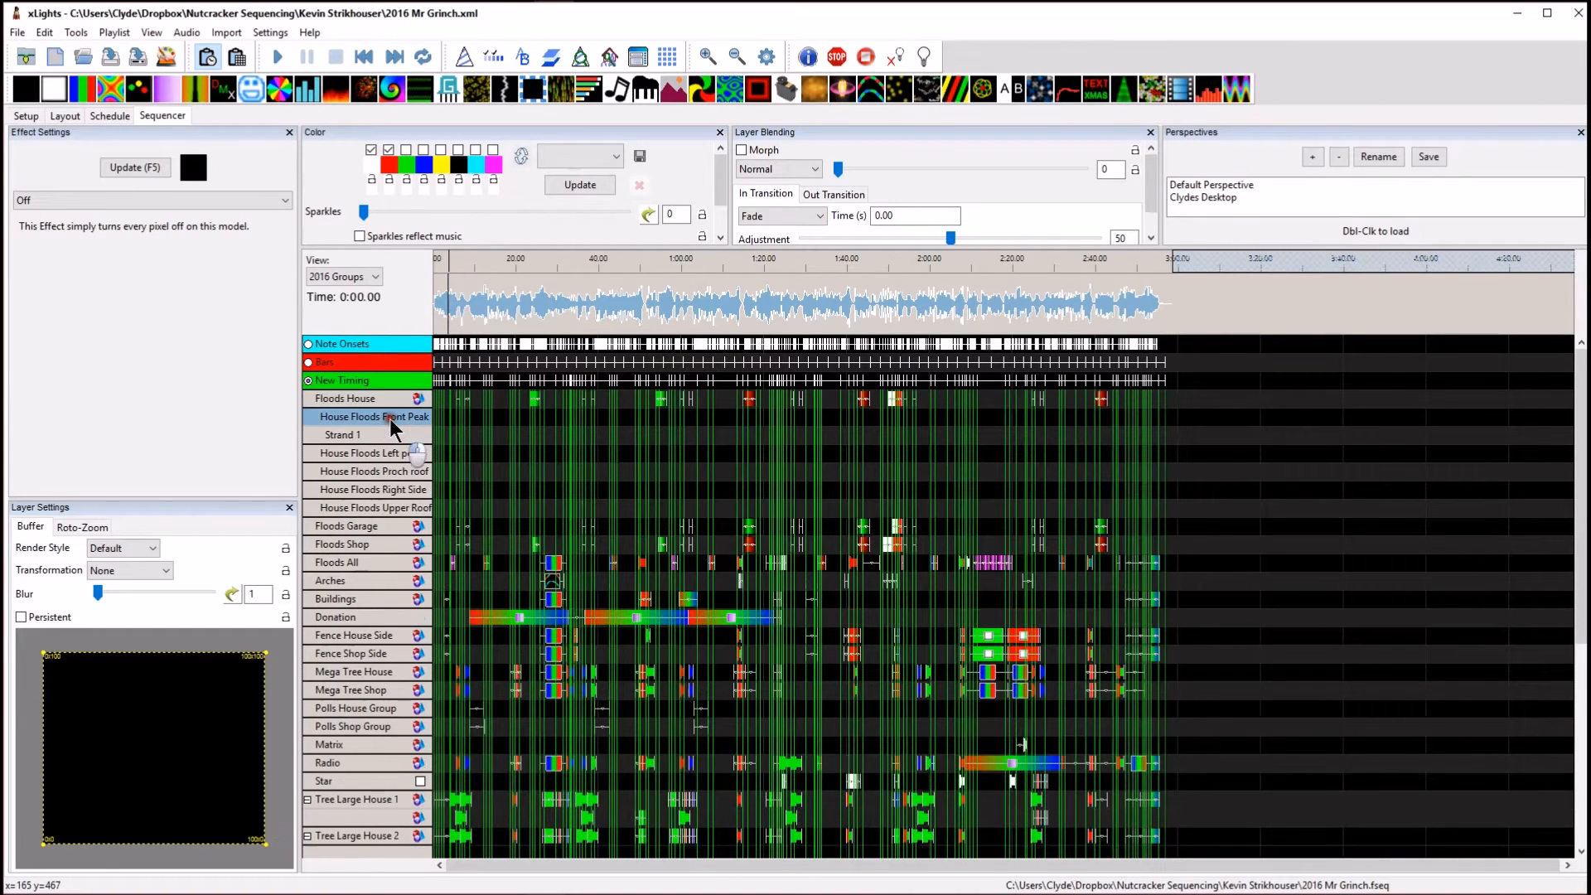
double_click(333, 435)
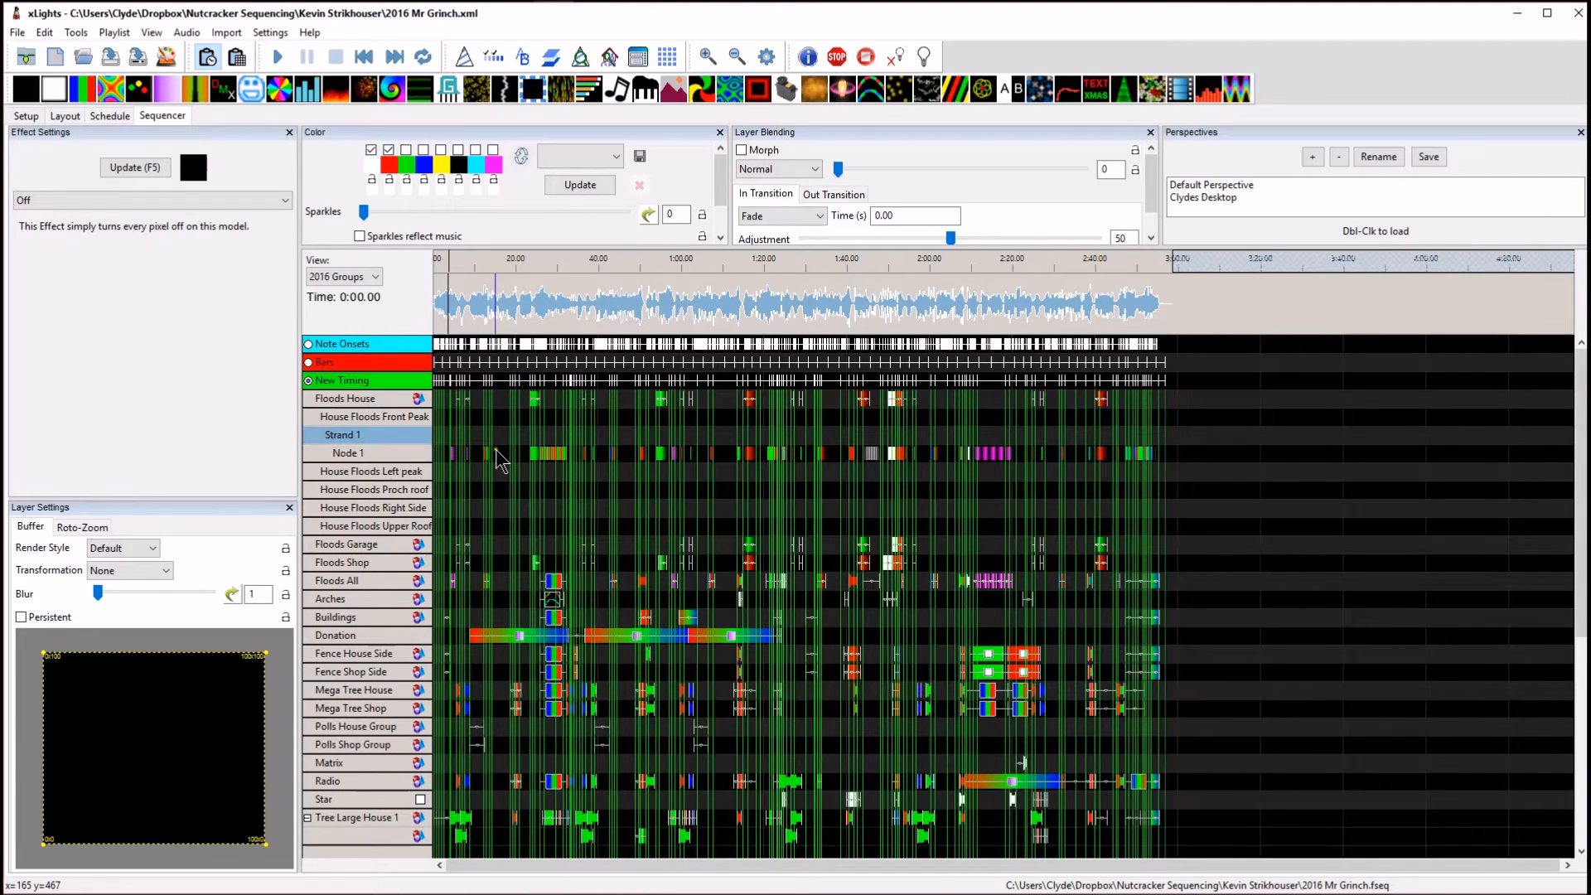
Collapse House Floods Front Peak and the Floods House group, and select the Floods Garage row.
click(356, 417)
double_click(357, 418)
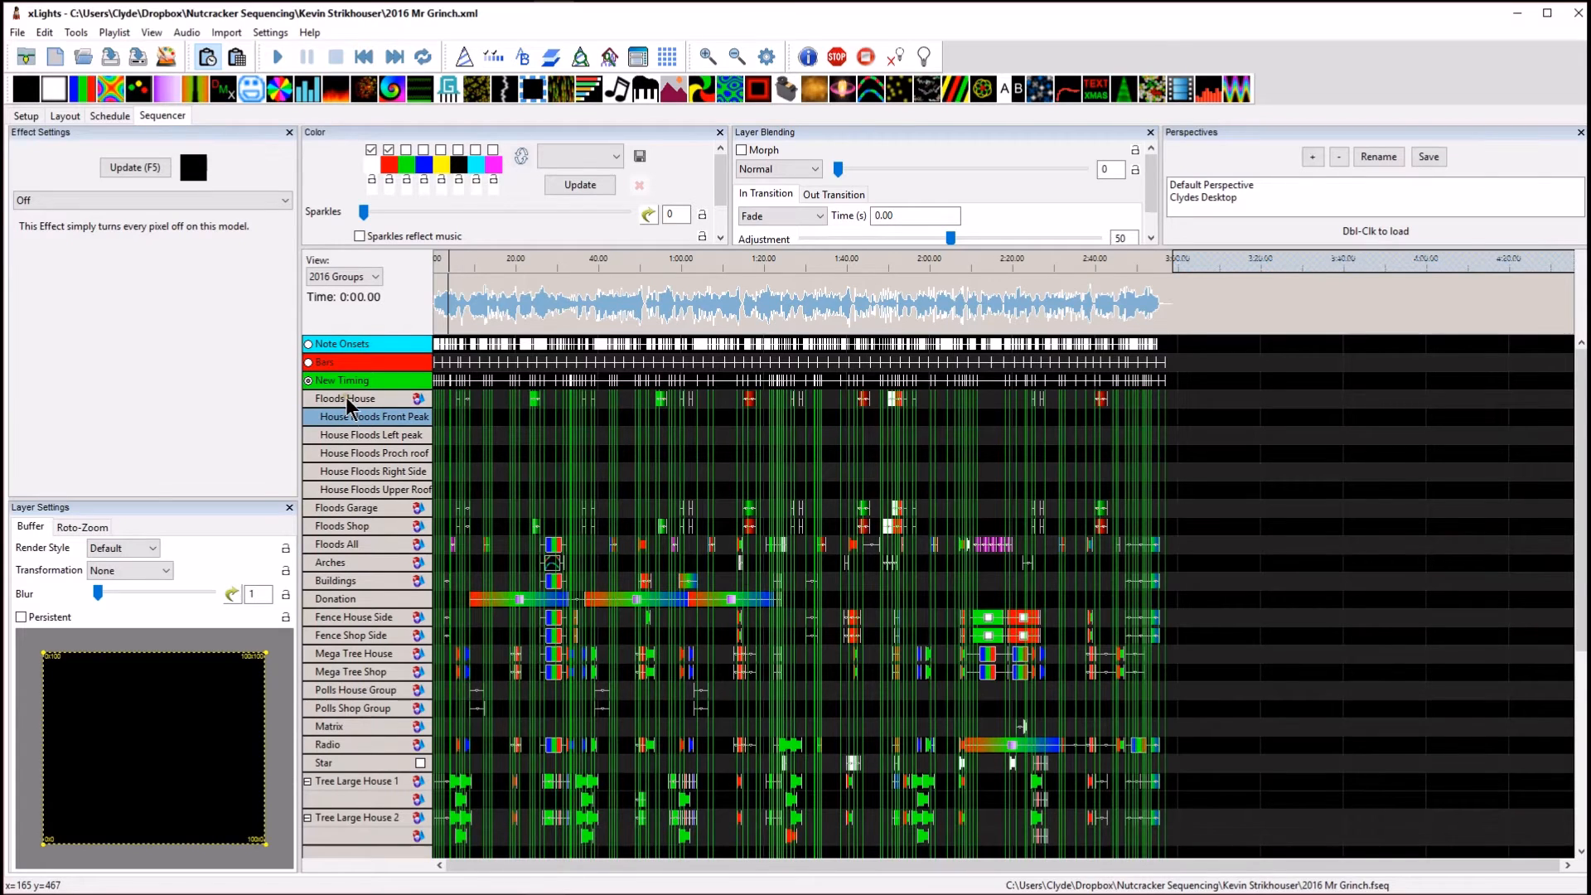
double_click(346, 402)
click(352, 417)
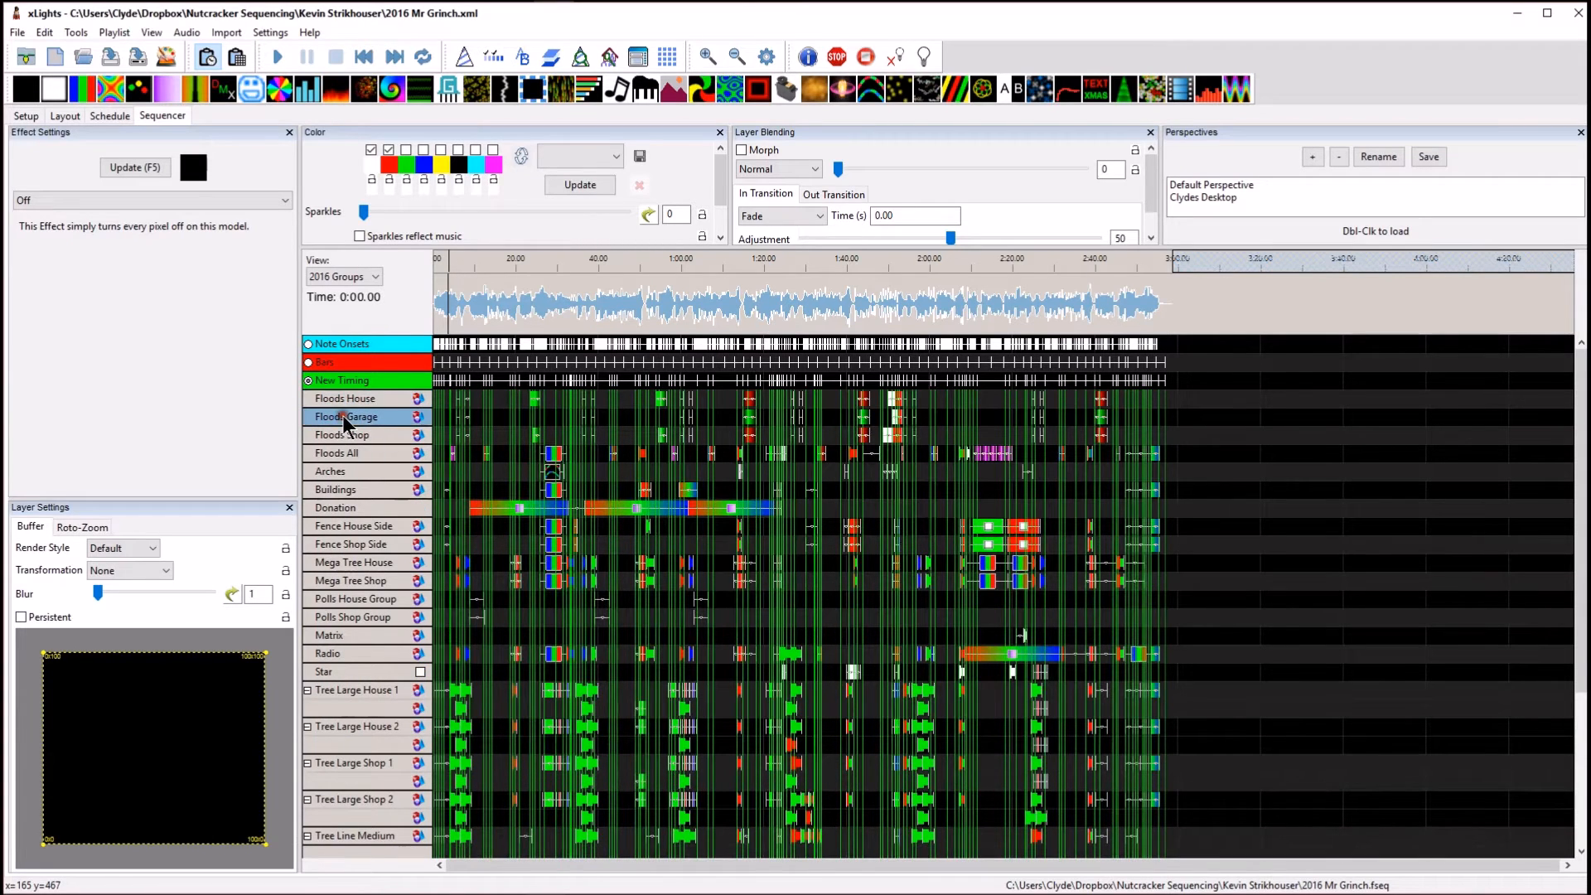
Expand the Buildings group and select its Red, Green and Blue model rows in turn.
click(348, 490)
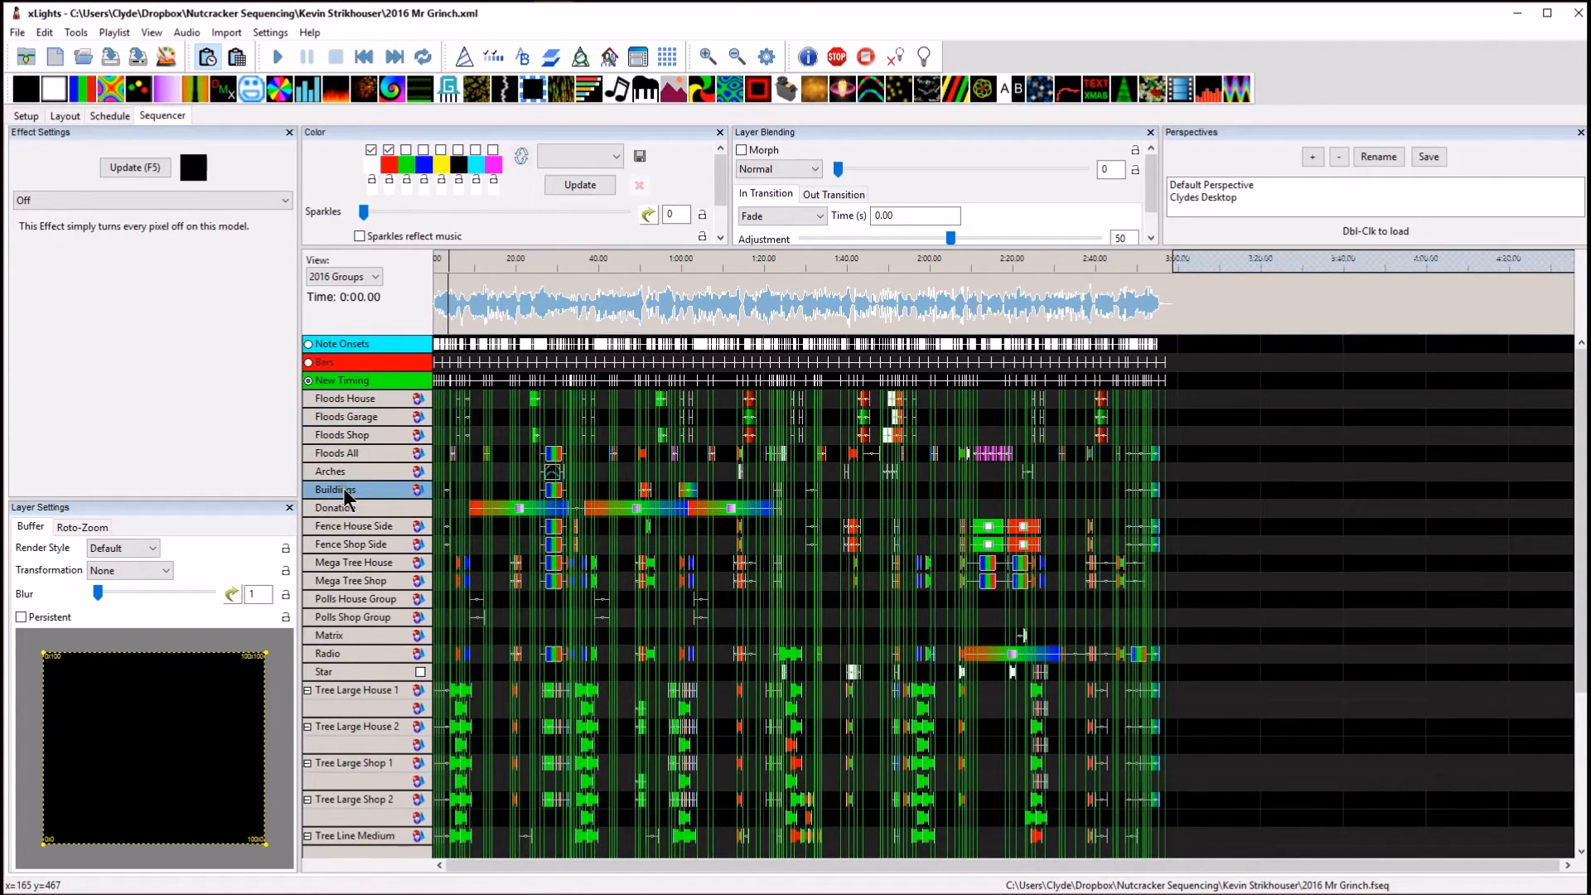
double_click(345, 490)
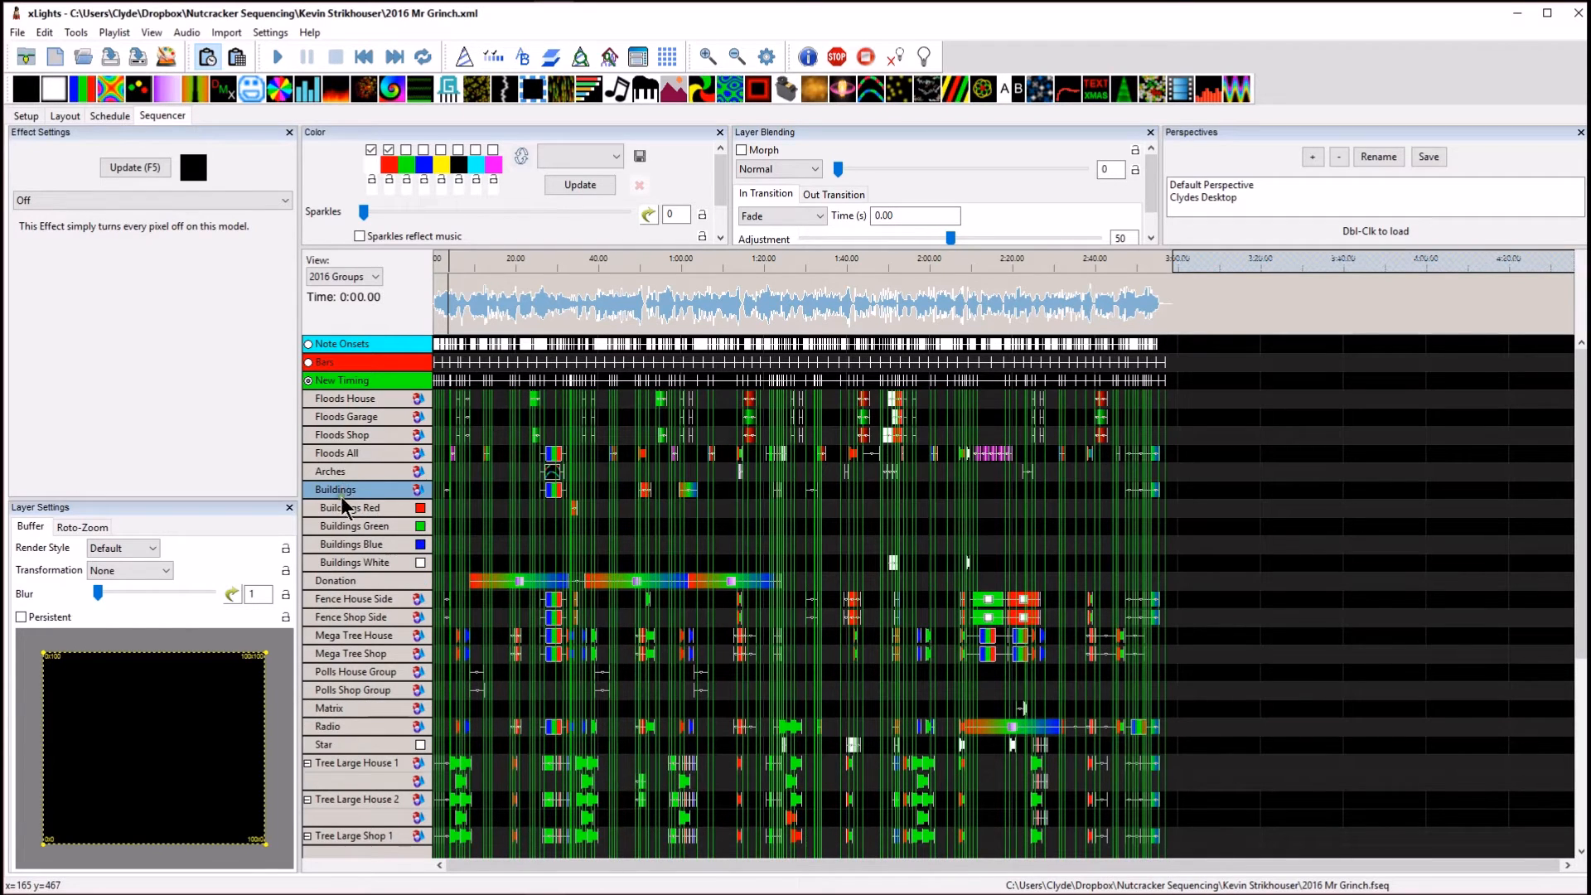
click(341, 510)
click(344, 527)
click(345, 544)
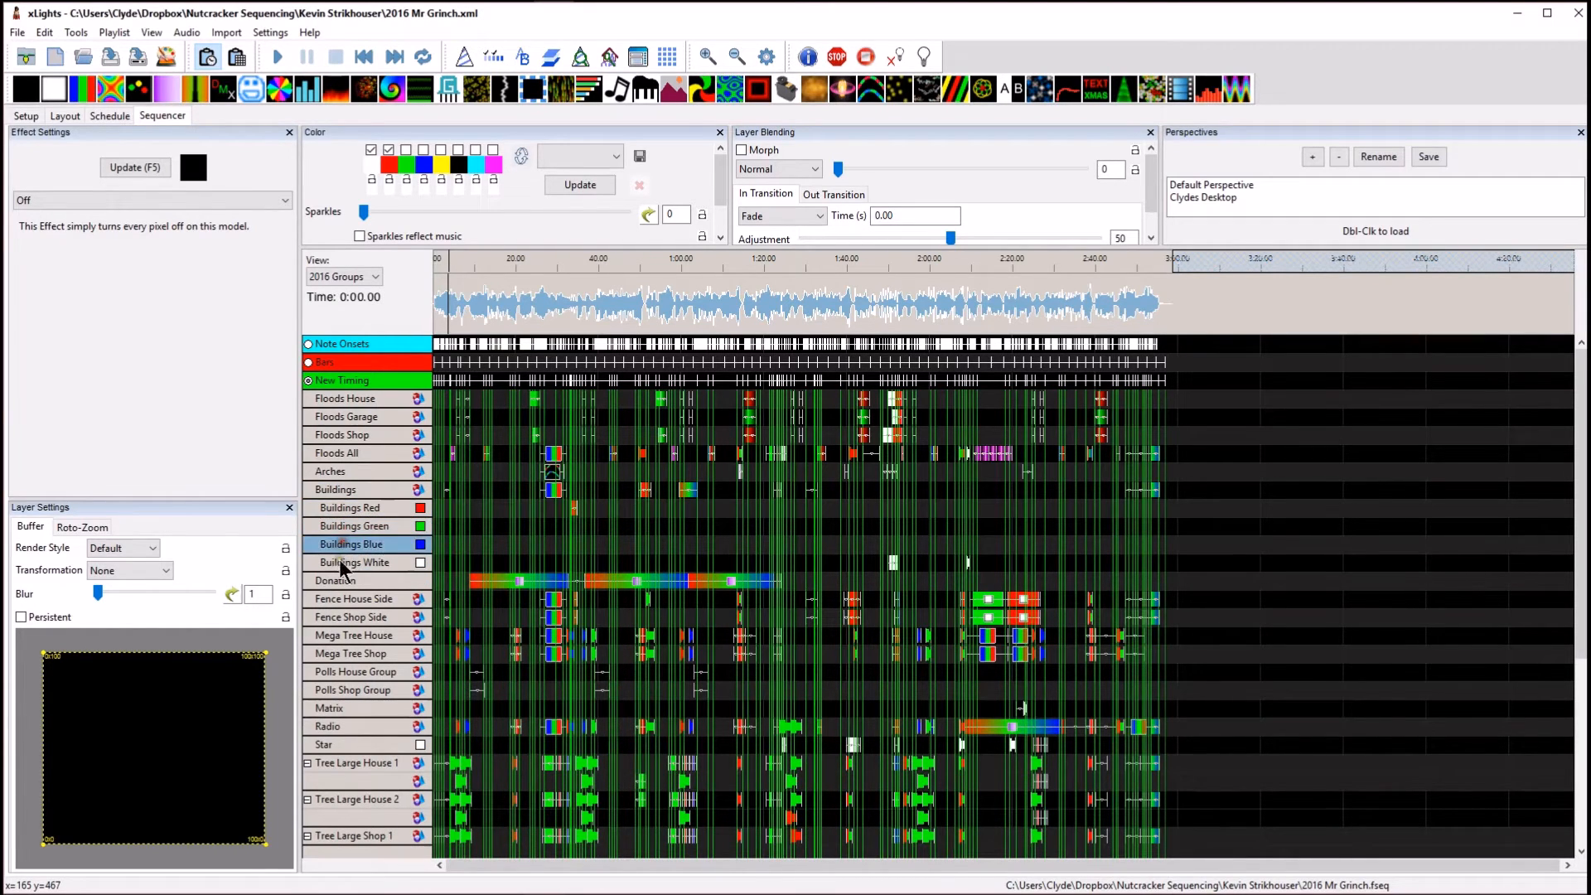
Open Buildings Red down to its Strand 1 node rows, examine their effects, and collapse the Buildings group.
click(344, 563)
double_click(338, 509)
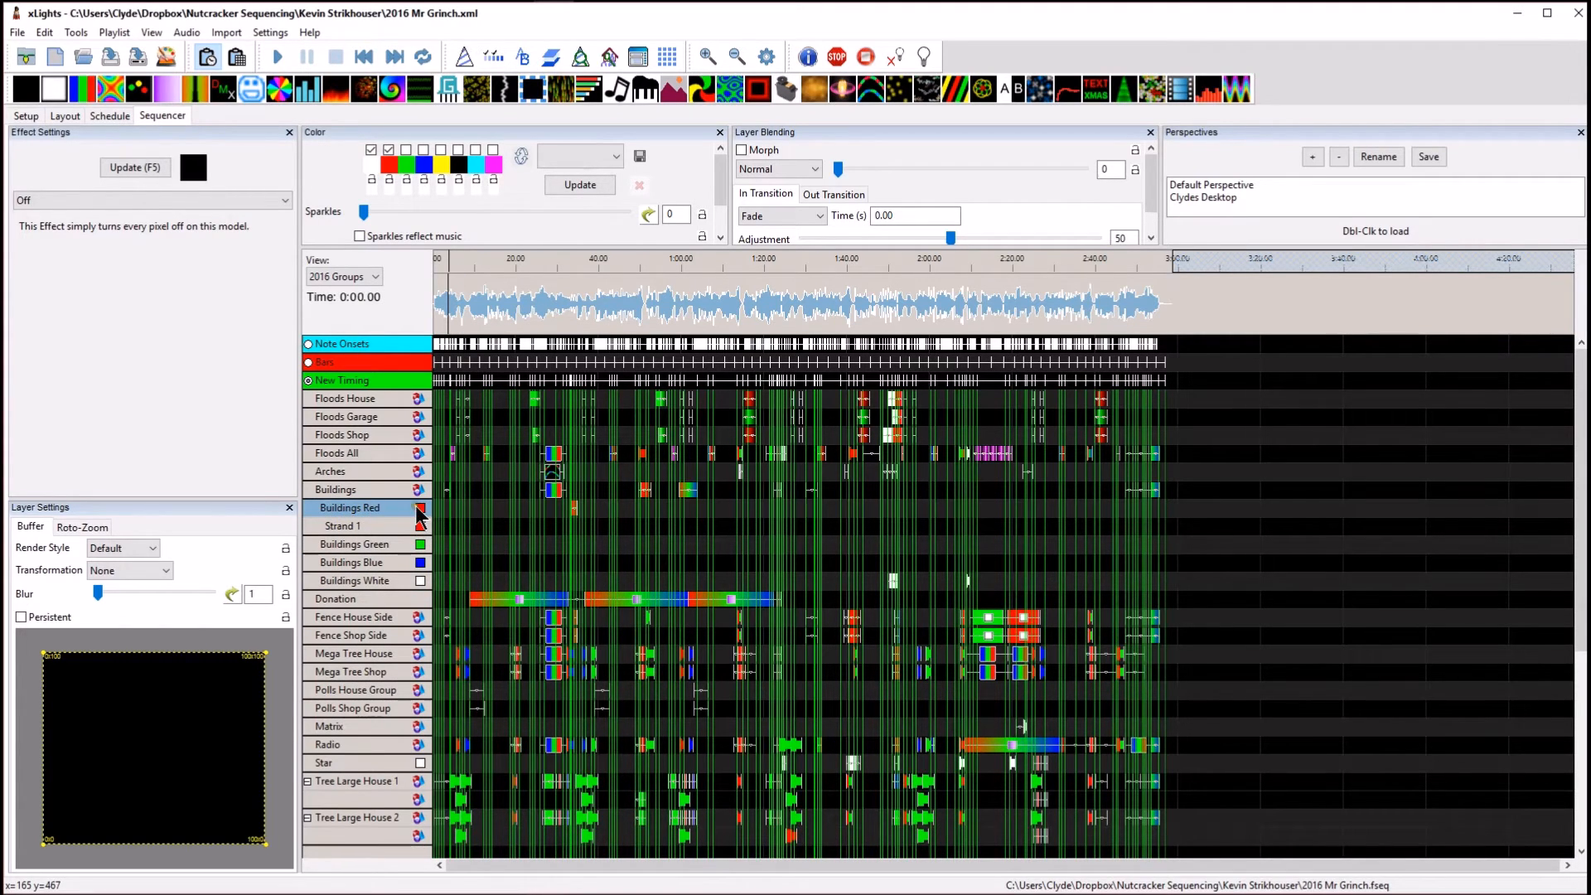
double_click(340, 526)
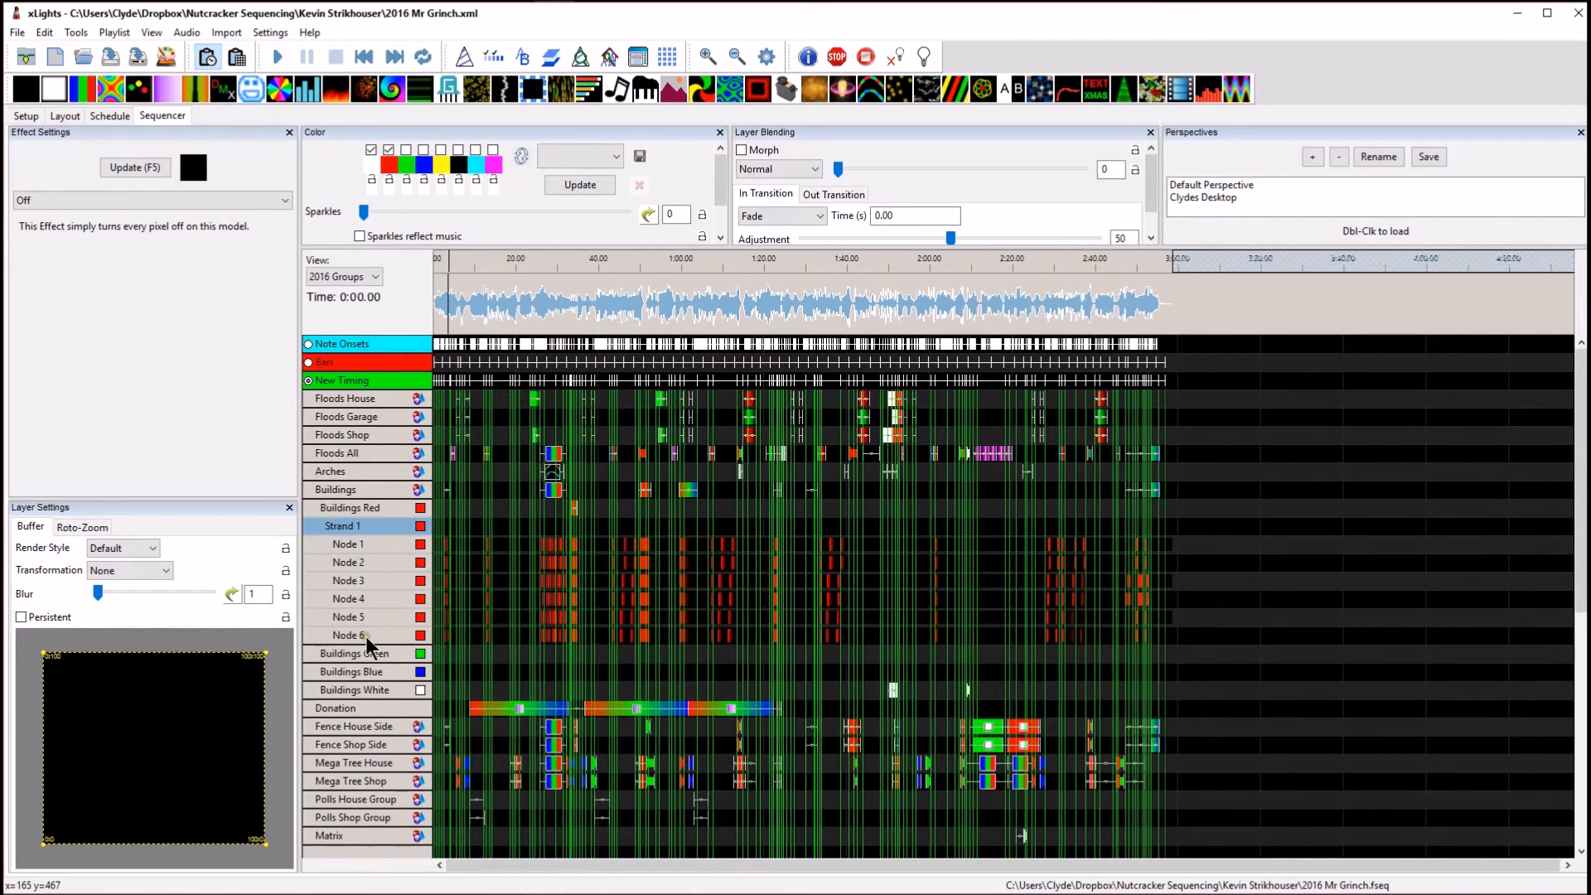
drag(471, 638, 680, 635)
click(654, 618)
click(477, 565)
double_click(370, 507)
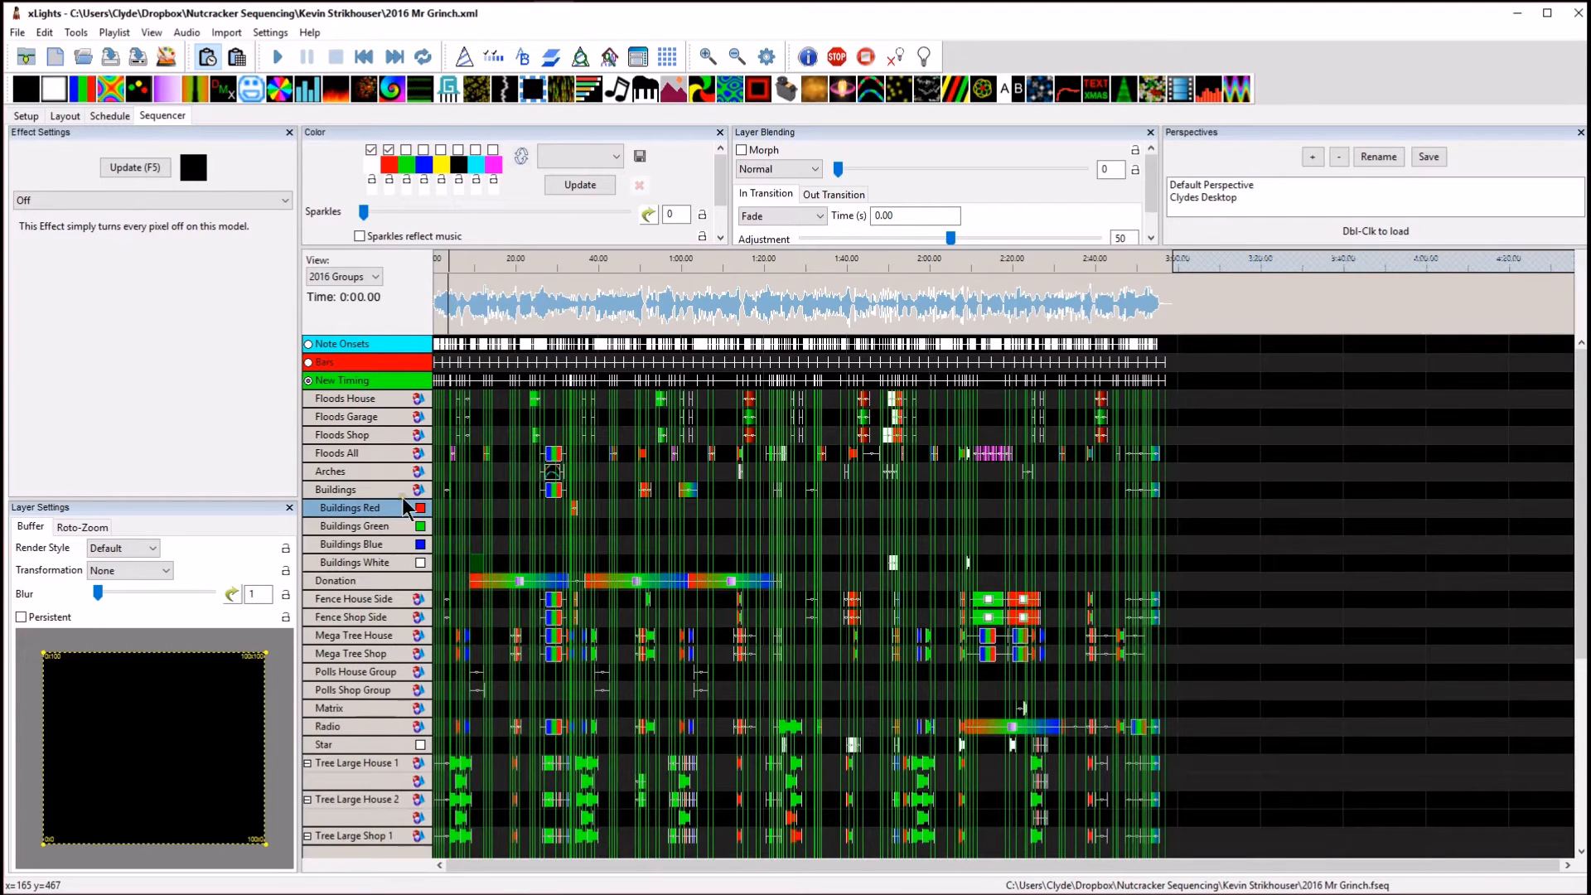
double_click(395, 490)
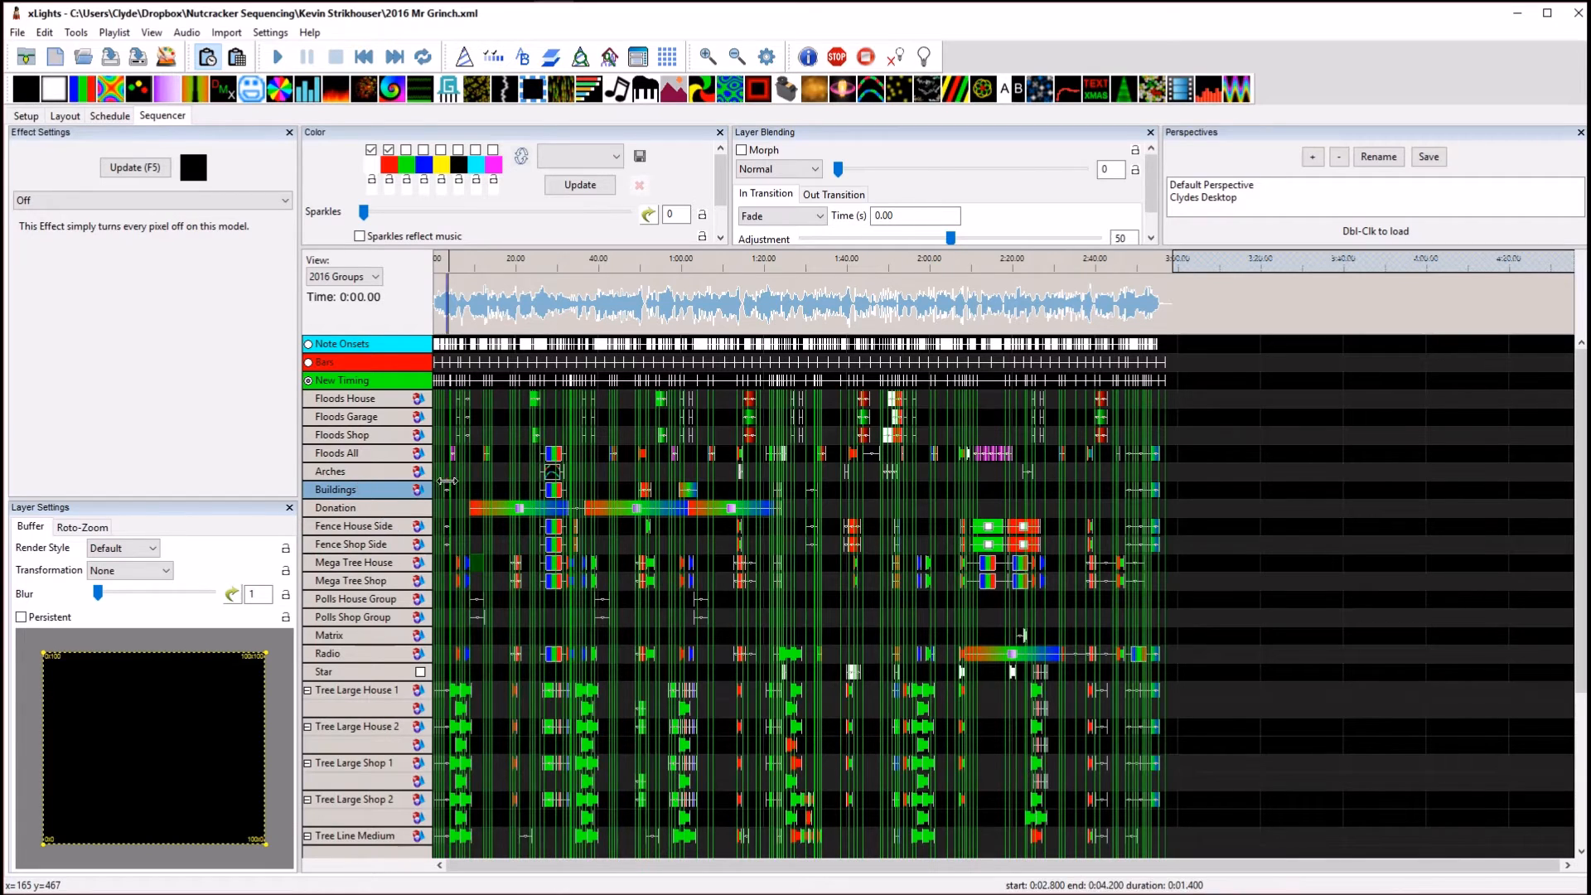
Preview the Bars effect on the Buildings row, around 26 to 32 seconds, in the House Preview.
scroll(466, 500, up, 2)
scroll(466, 501, up, 1)
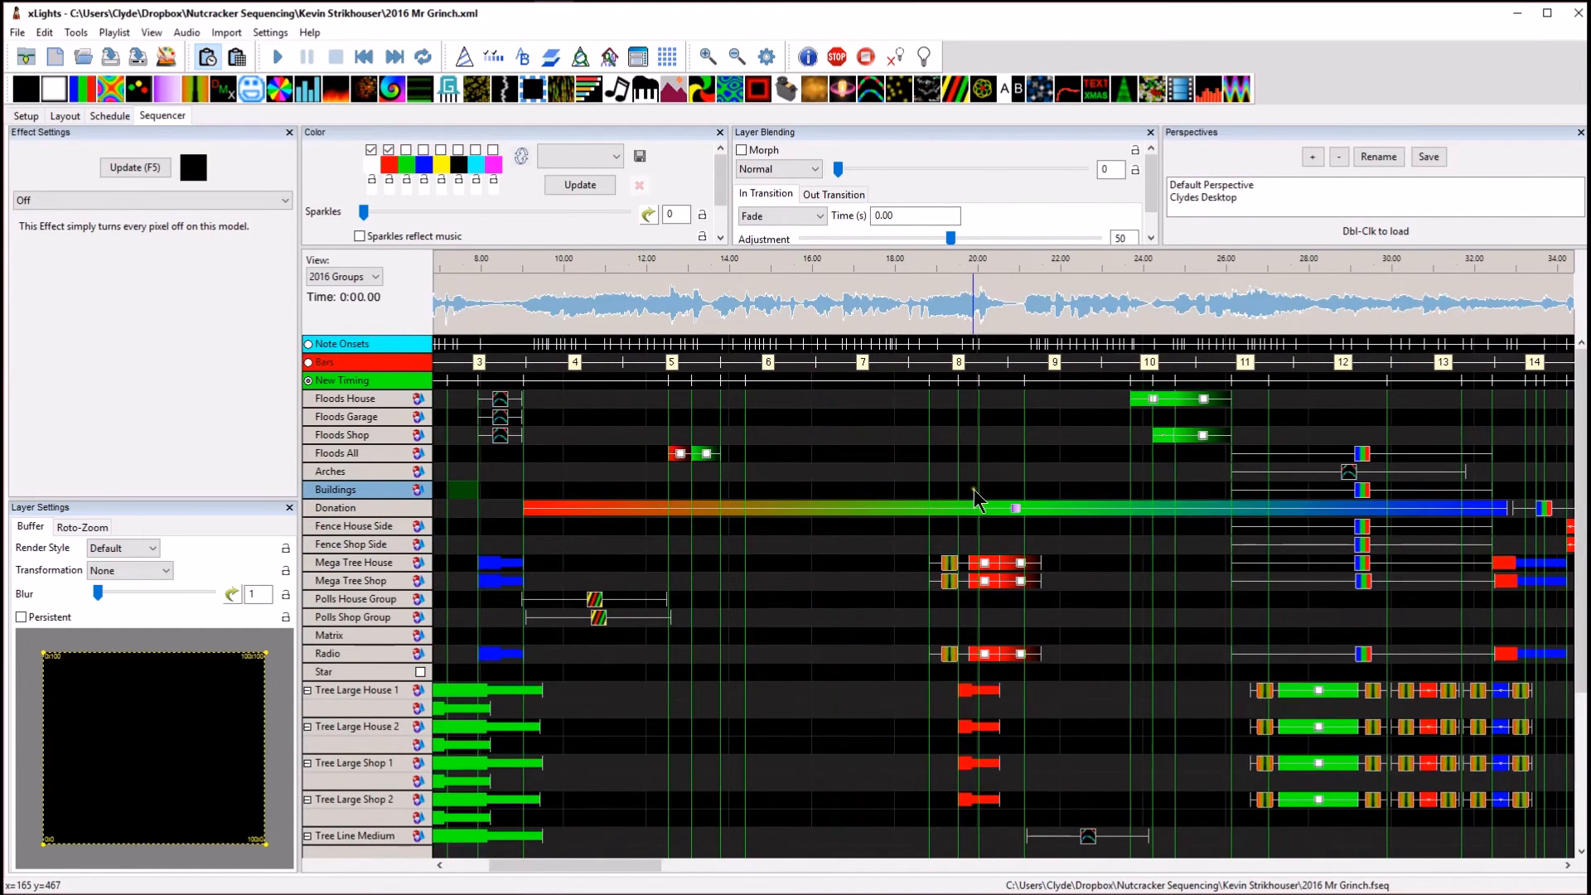
click(1384, 490)
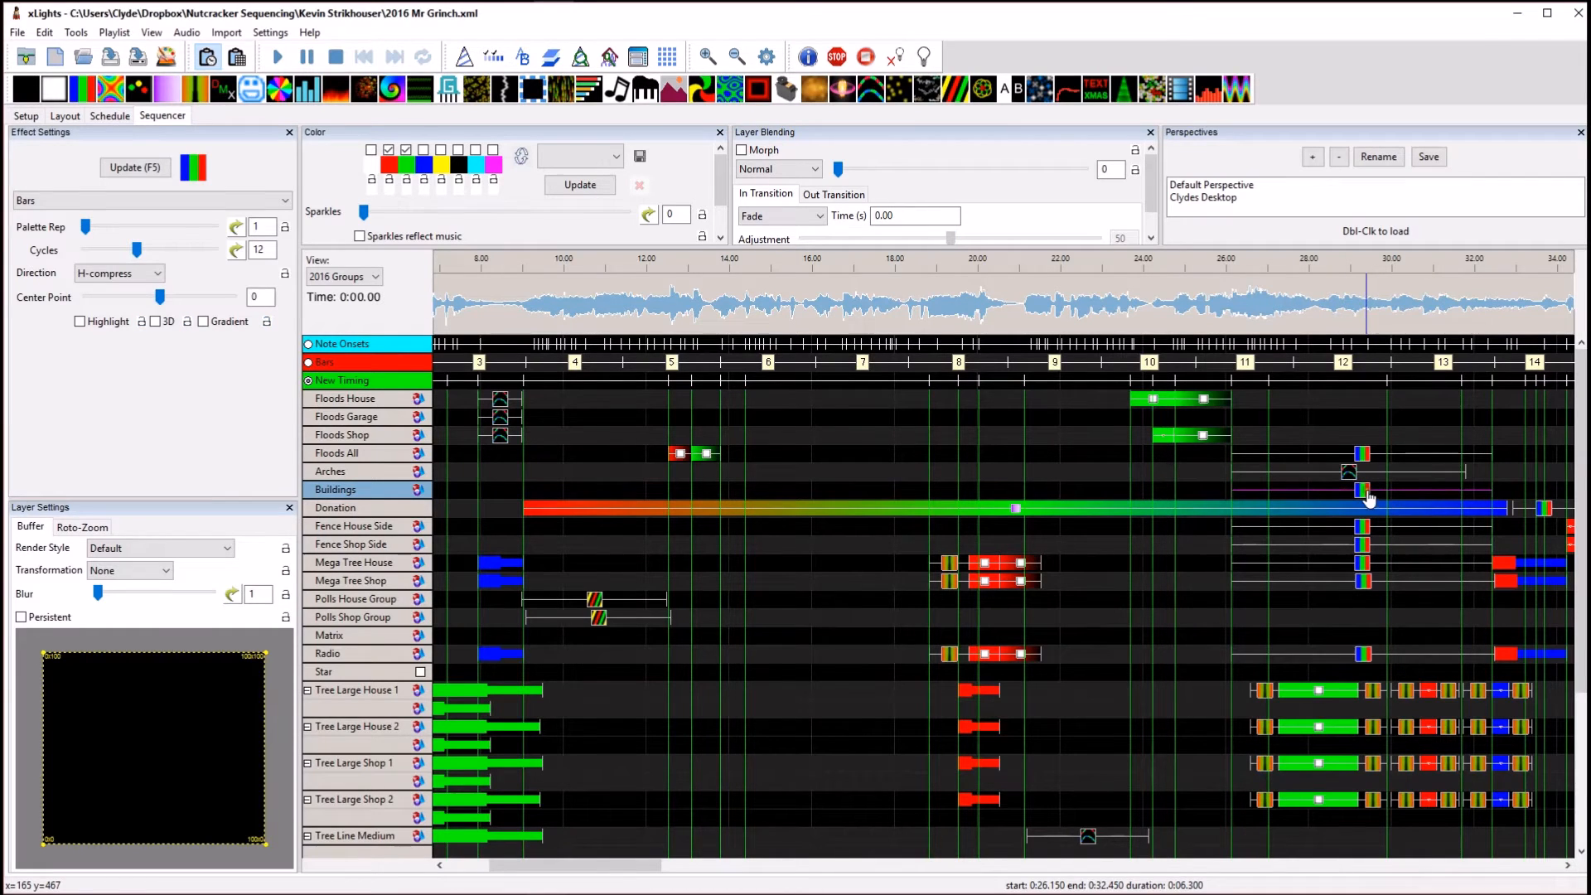
drag(1077, 0, 1155, 528)
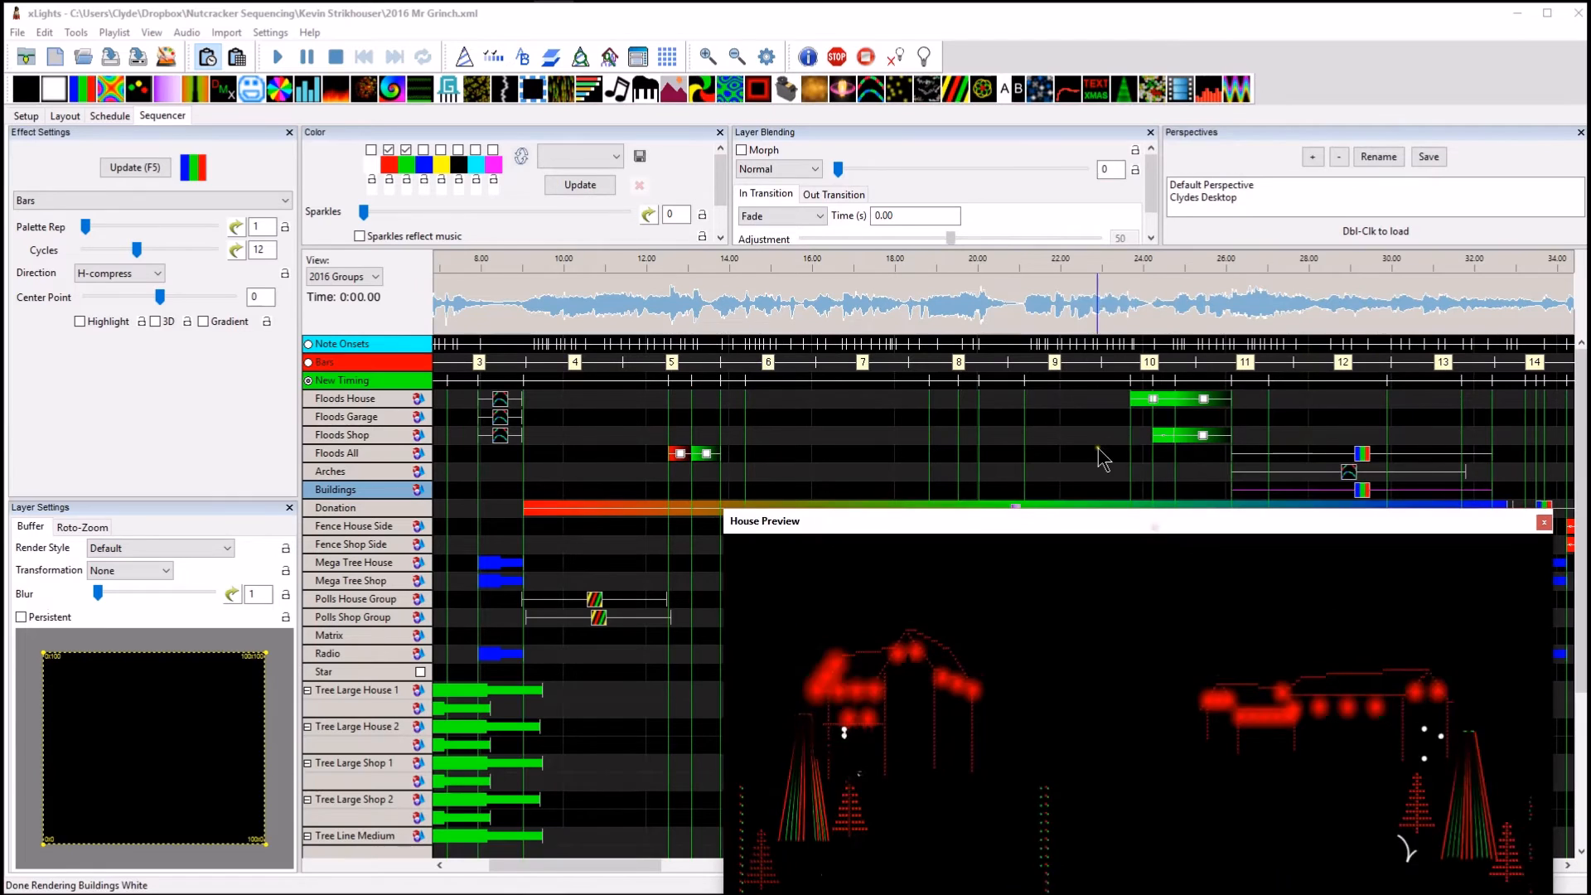
click(1358, 496)
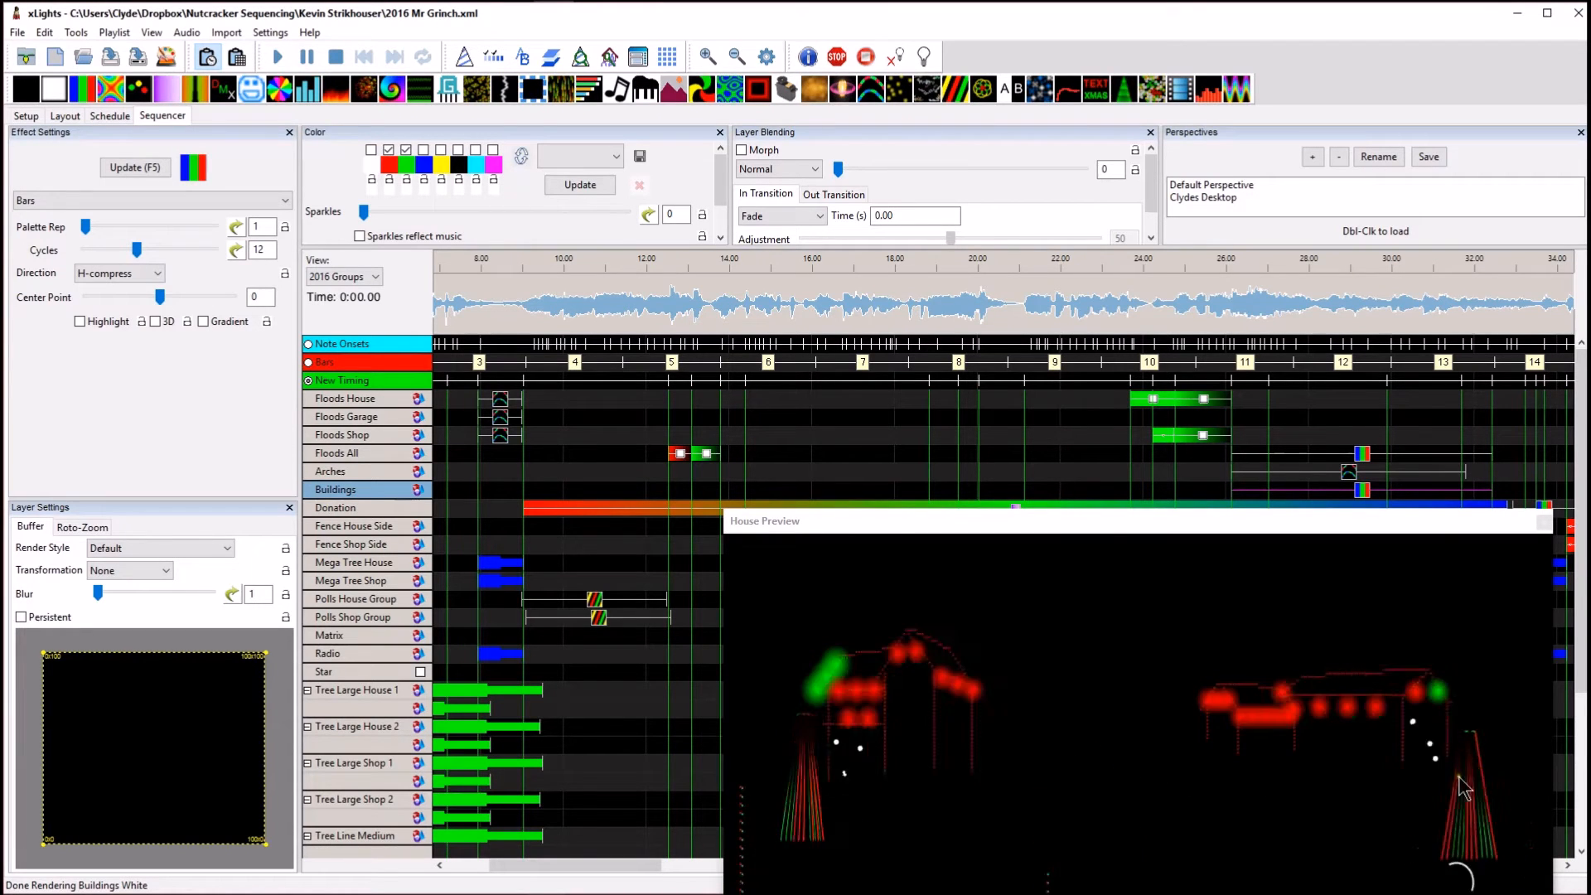
drag(1297, 528, 1236, 317)
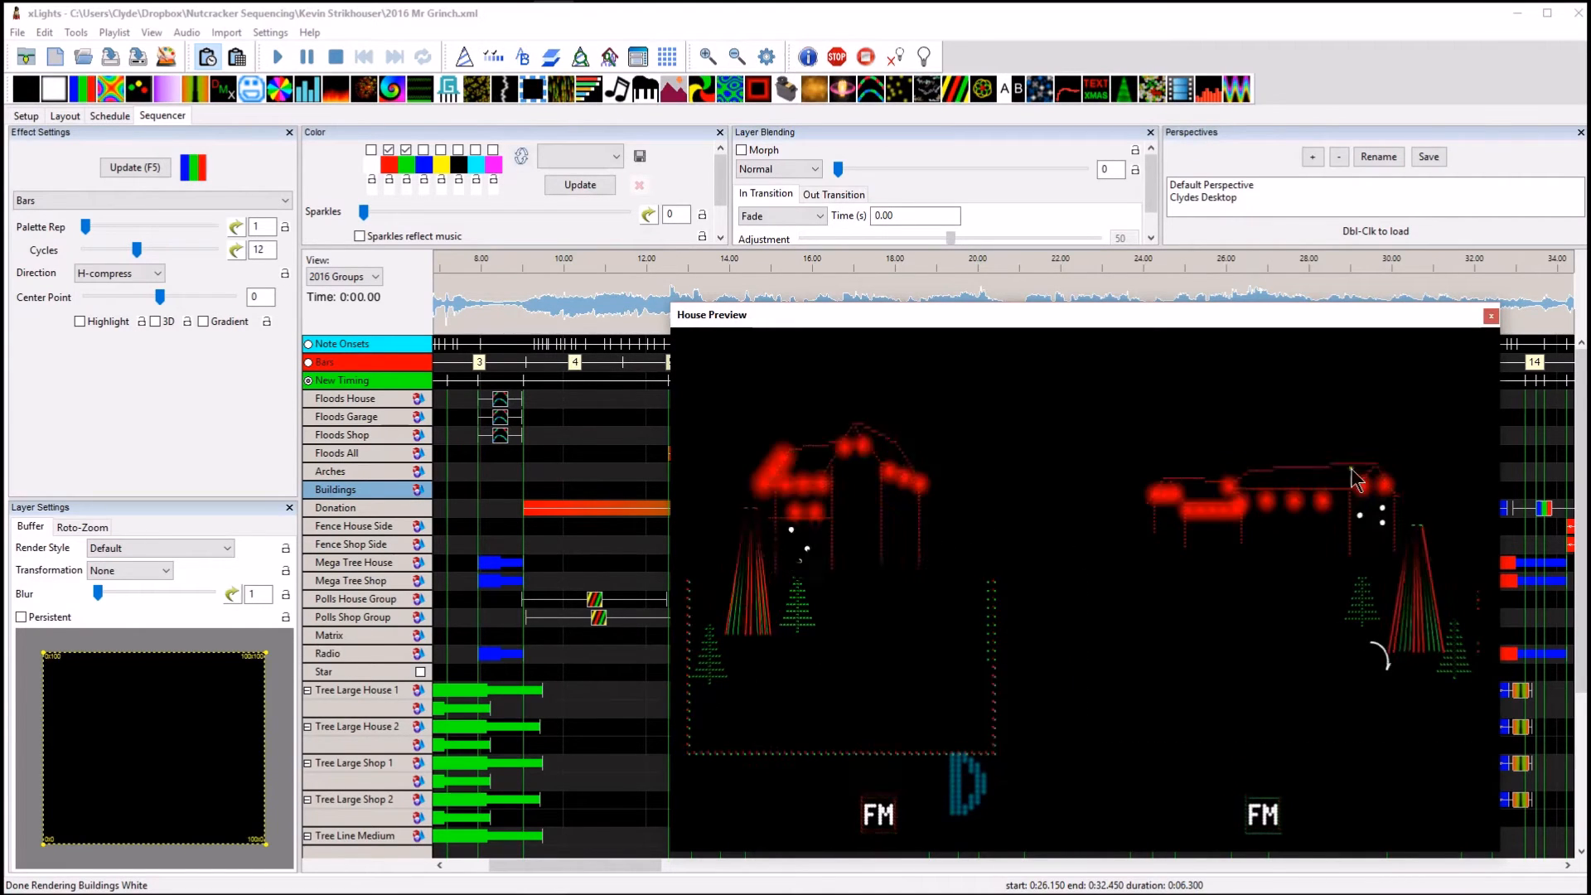
drag(1037, 313, 876, 1)
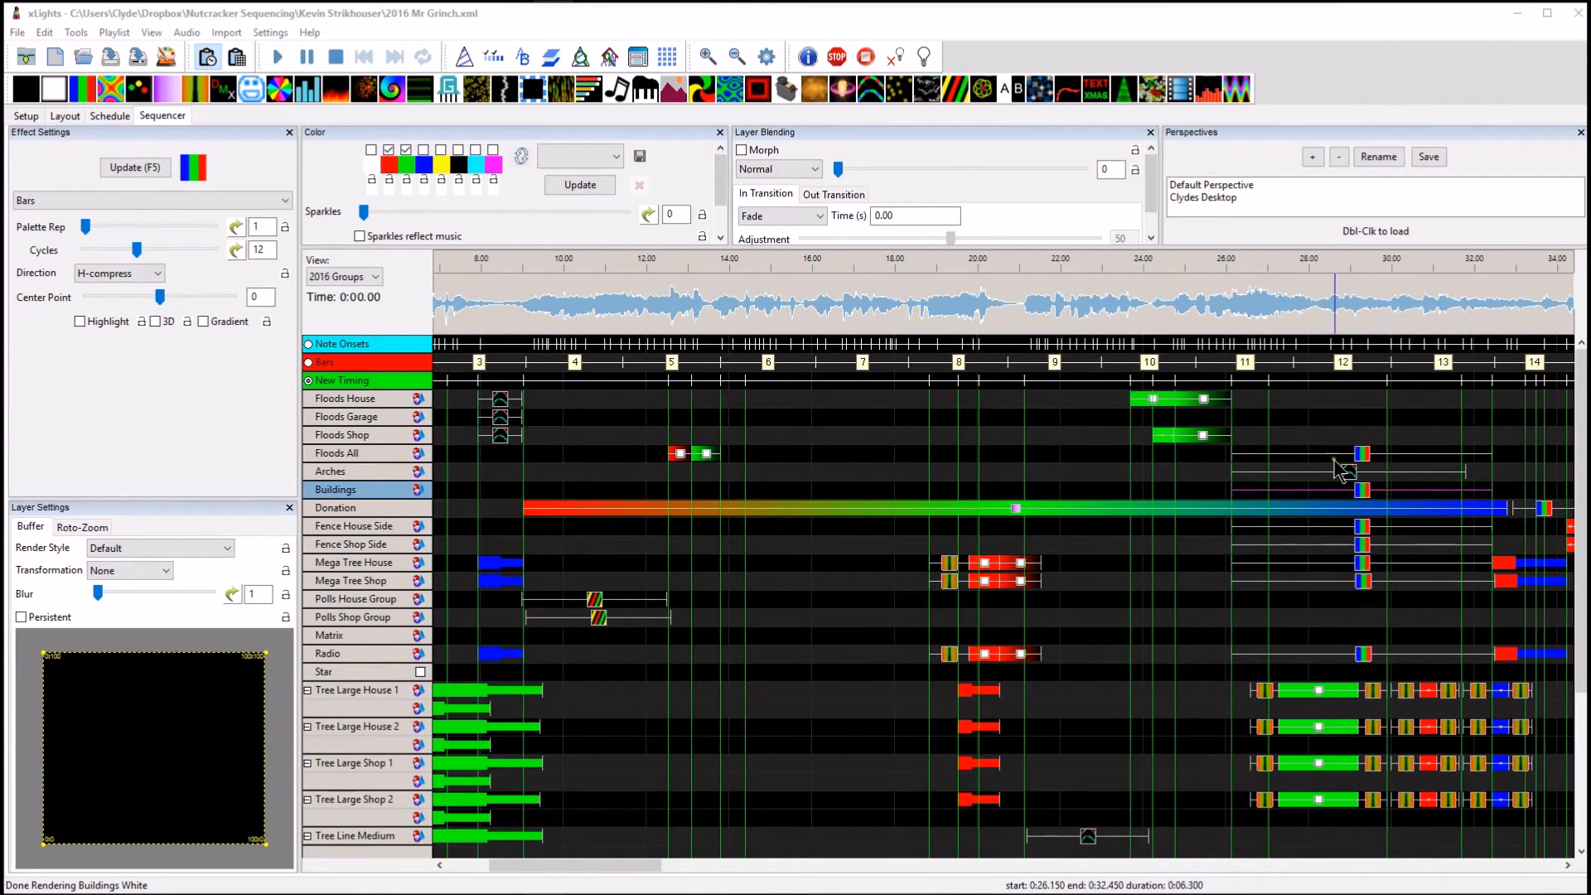
Expand Buildings and Buildings Red, and examine the node effects beneath the Bars effect, starting with Node 1.
click(1365, 509)
key(ctrl+s)
double_click(410, 489)
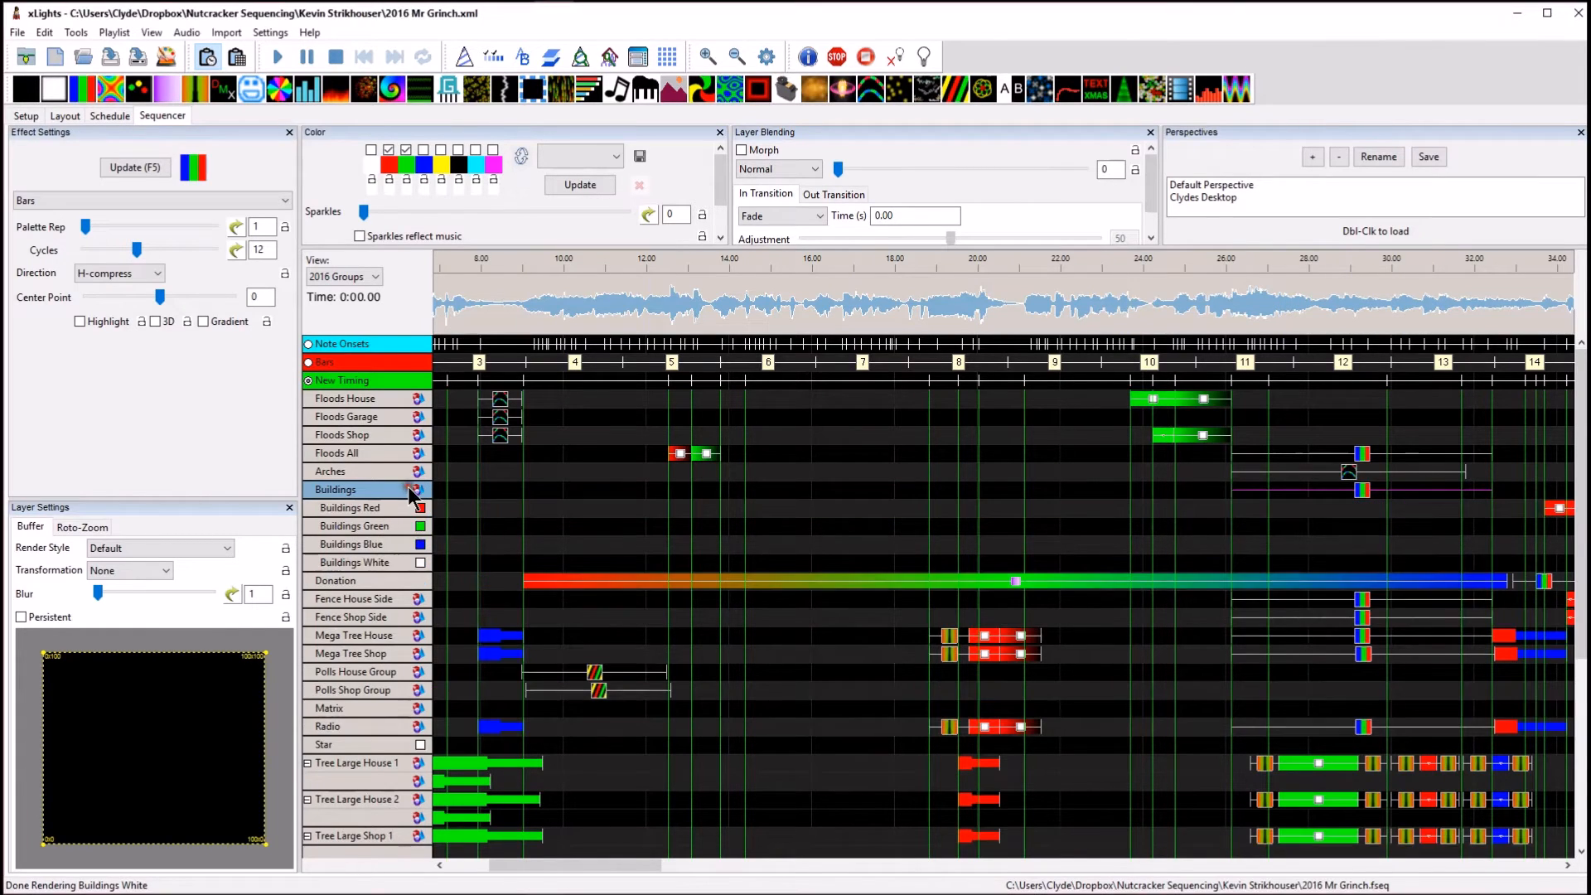
double_click(406, 507)
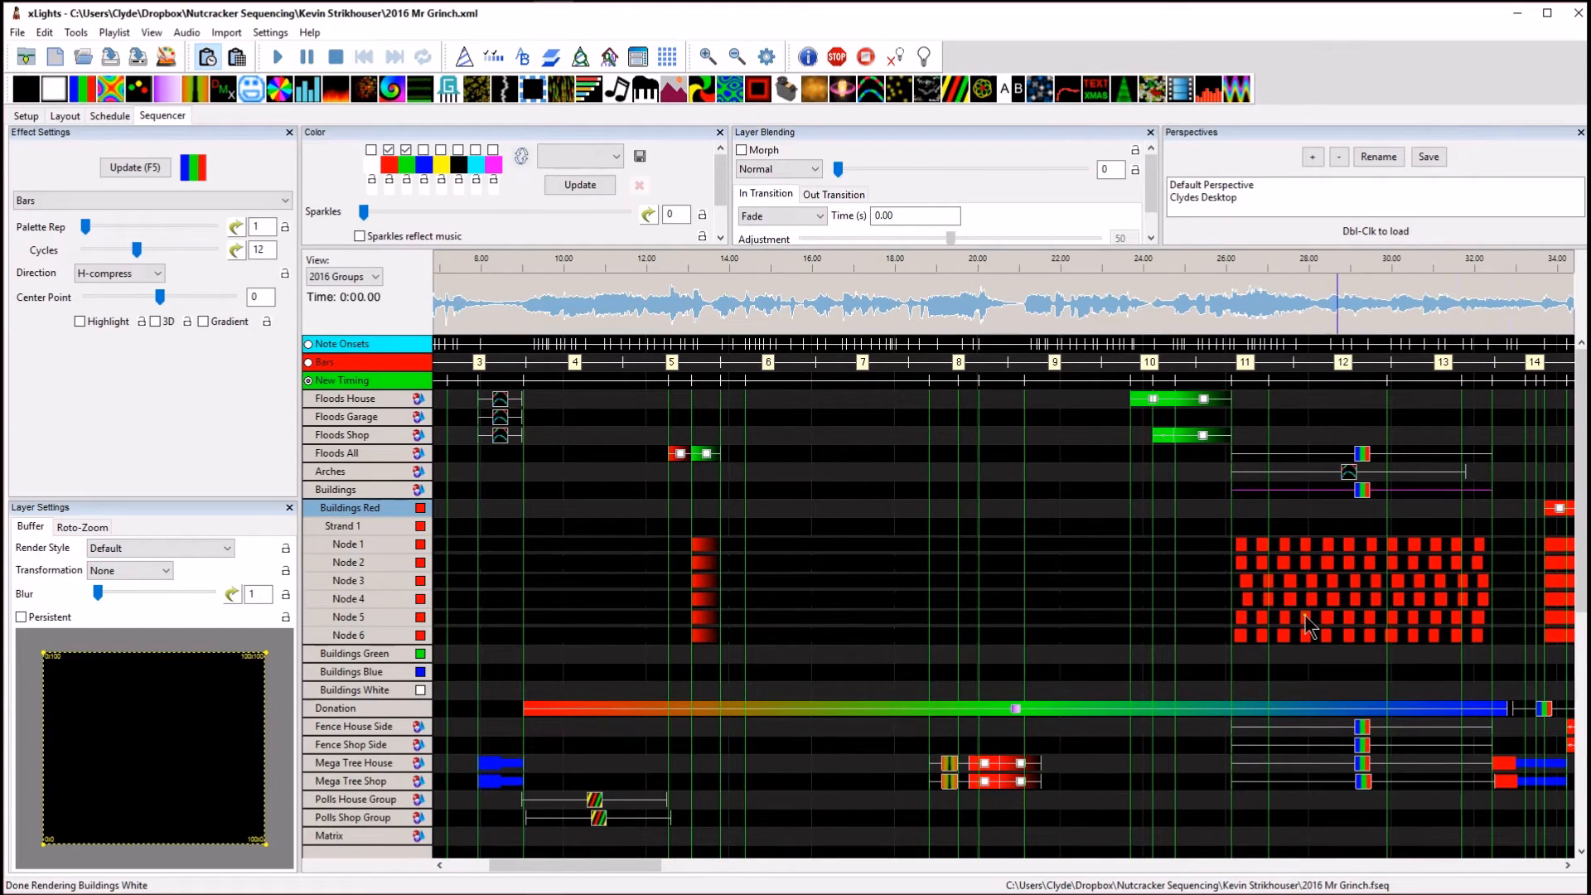
click(1242, 544)
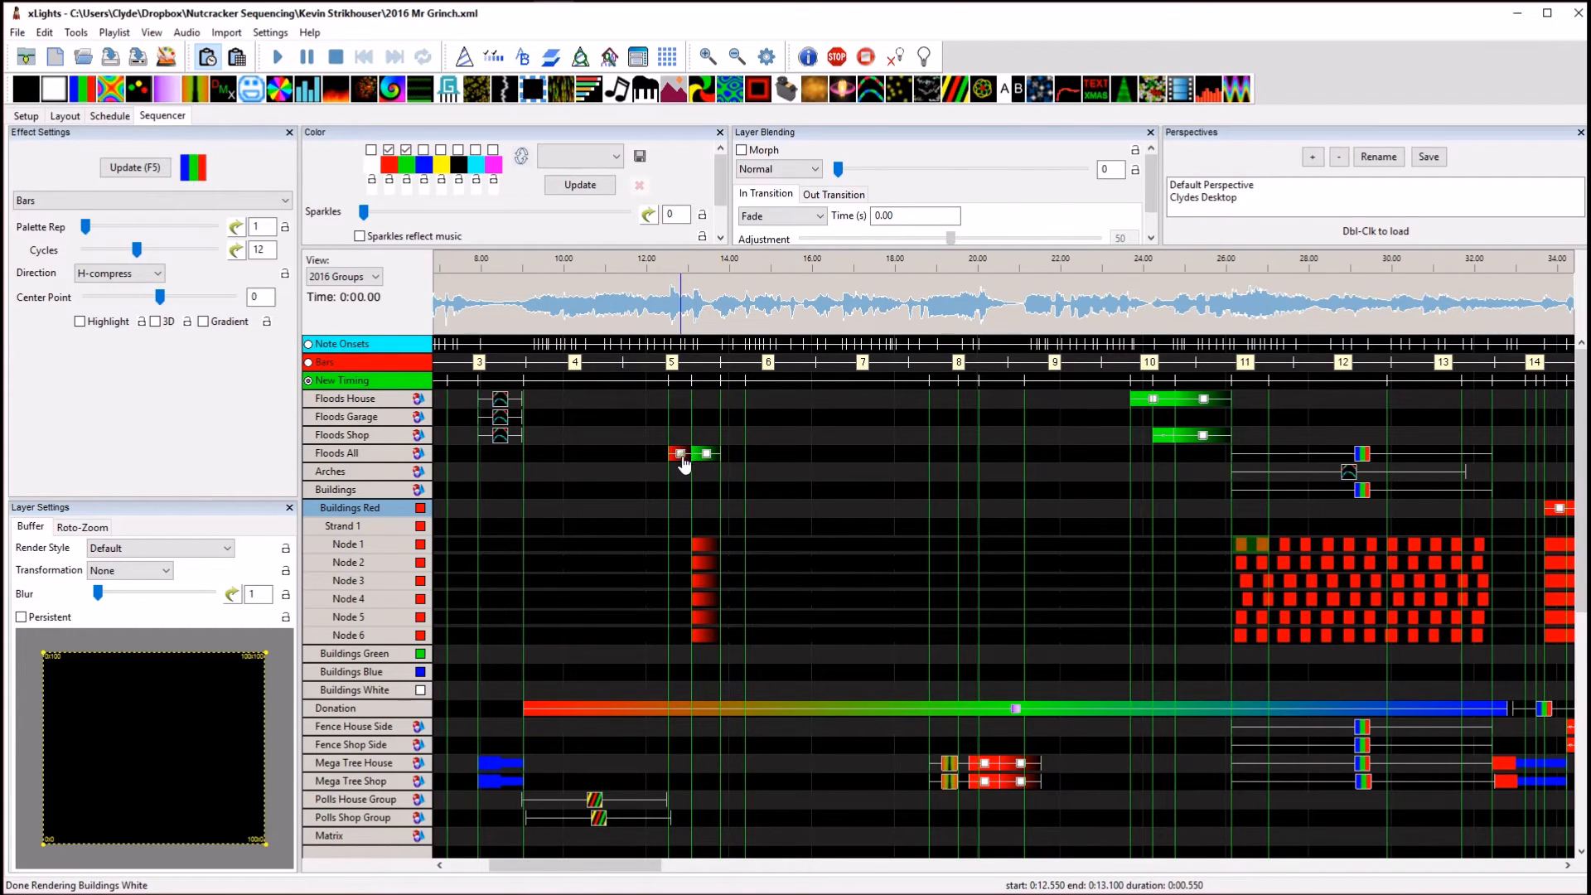
Preview the neighbouring red and green On effects on Floods All in the House Preview, playing from about 12.3 seconds.
click(682, 457)
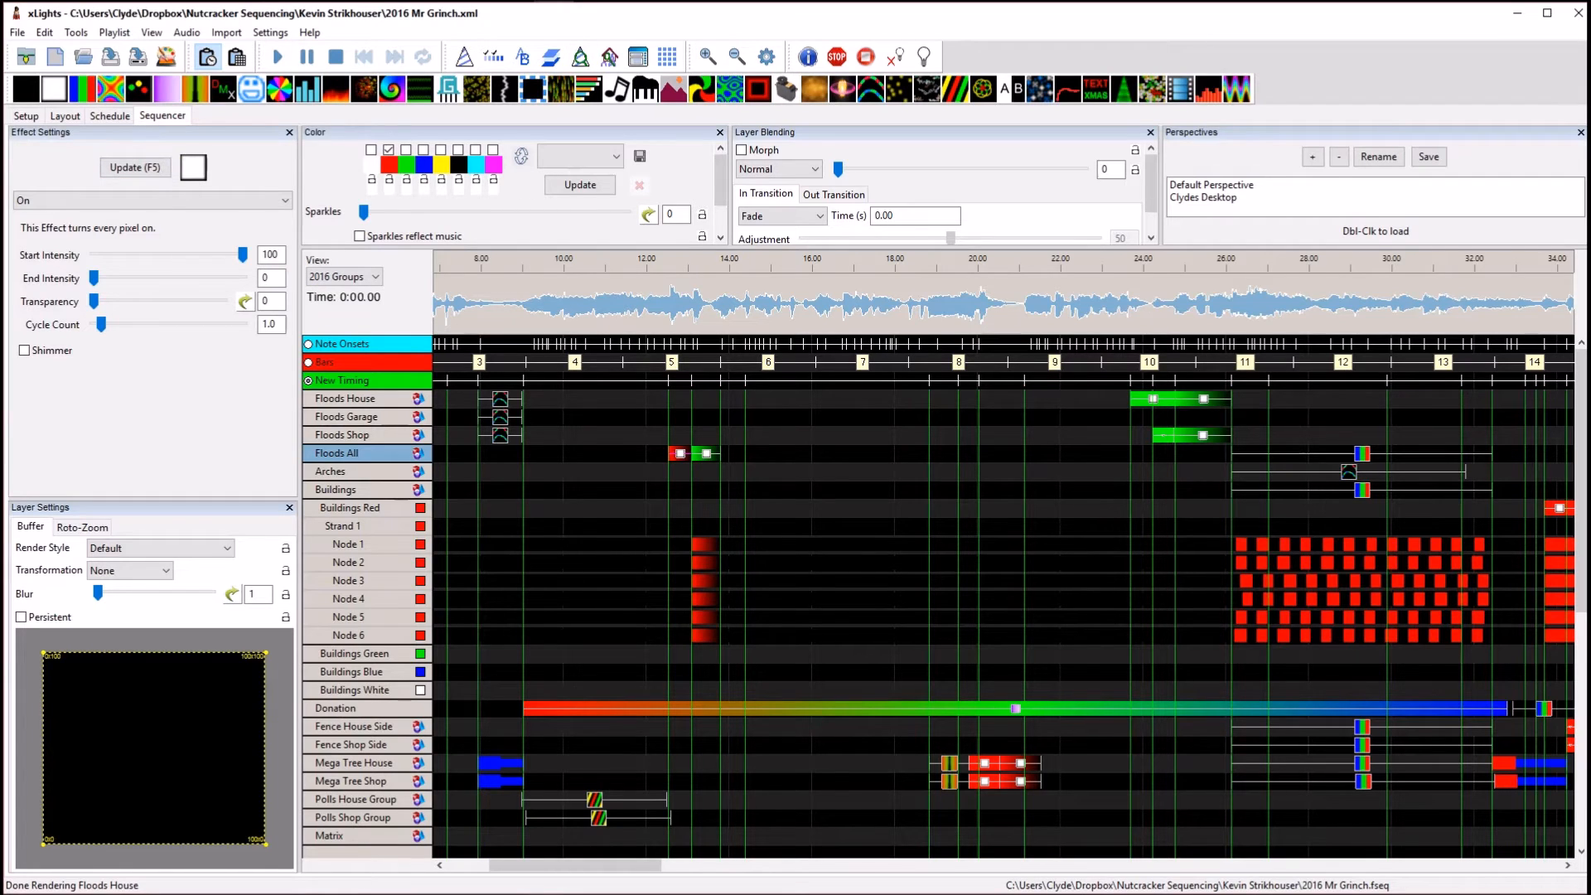
drag(918, 1, 1104, 352)
click(675, 454)
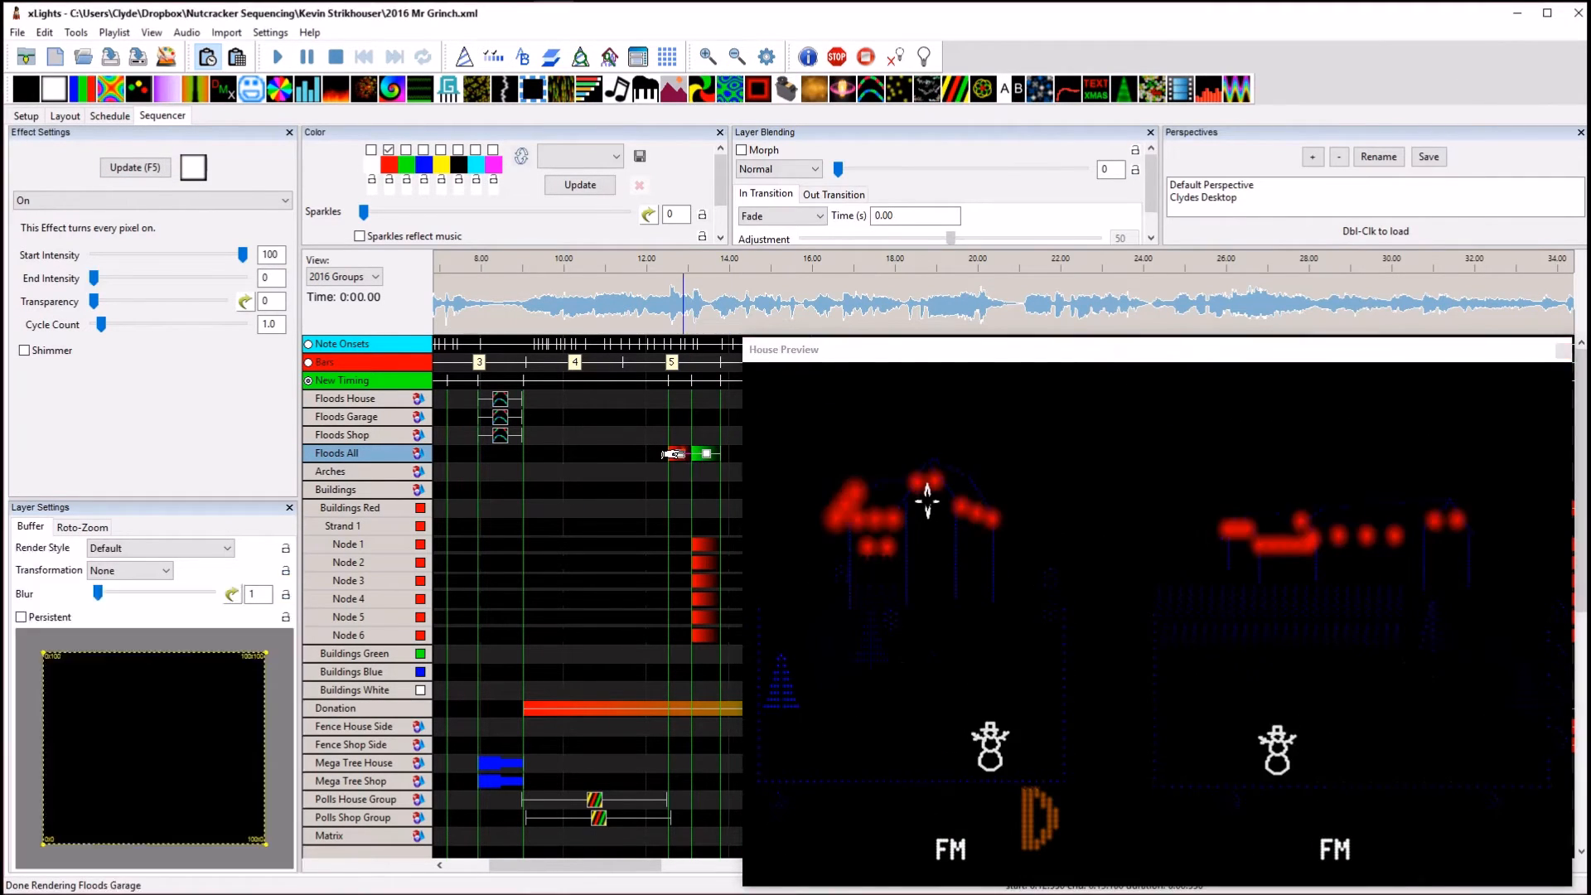
click(694, 454)
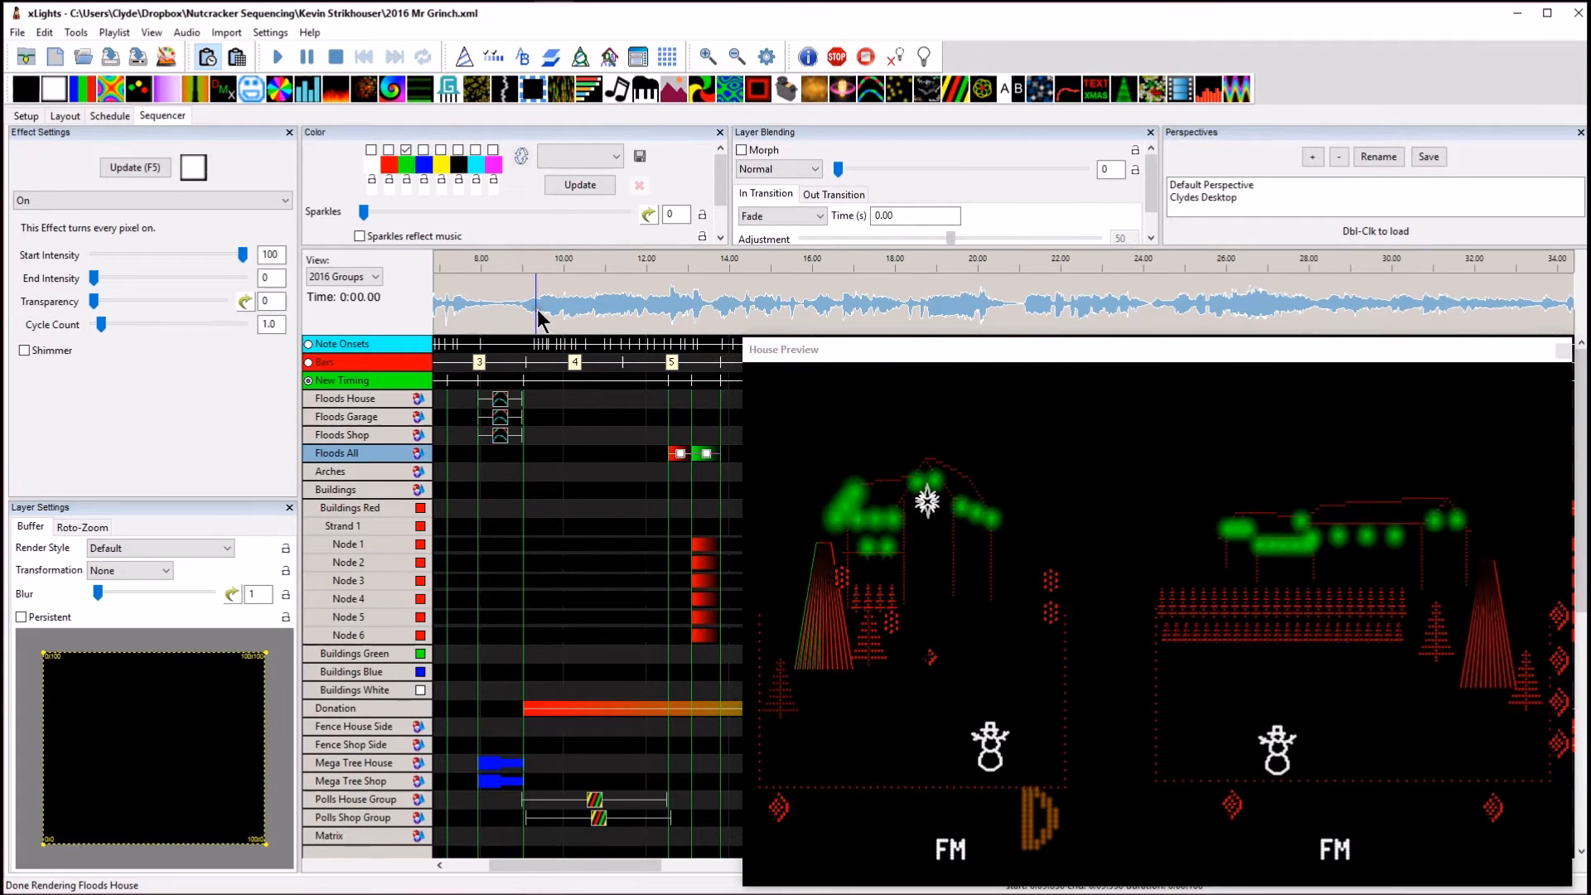
click(705, 454)
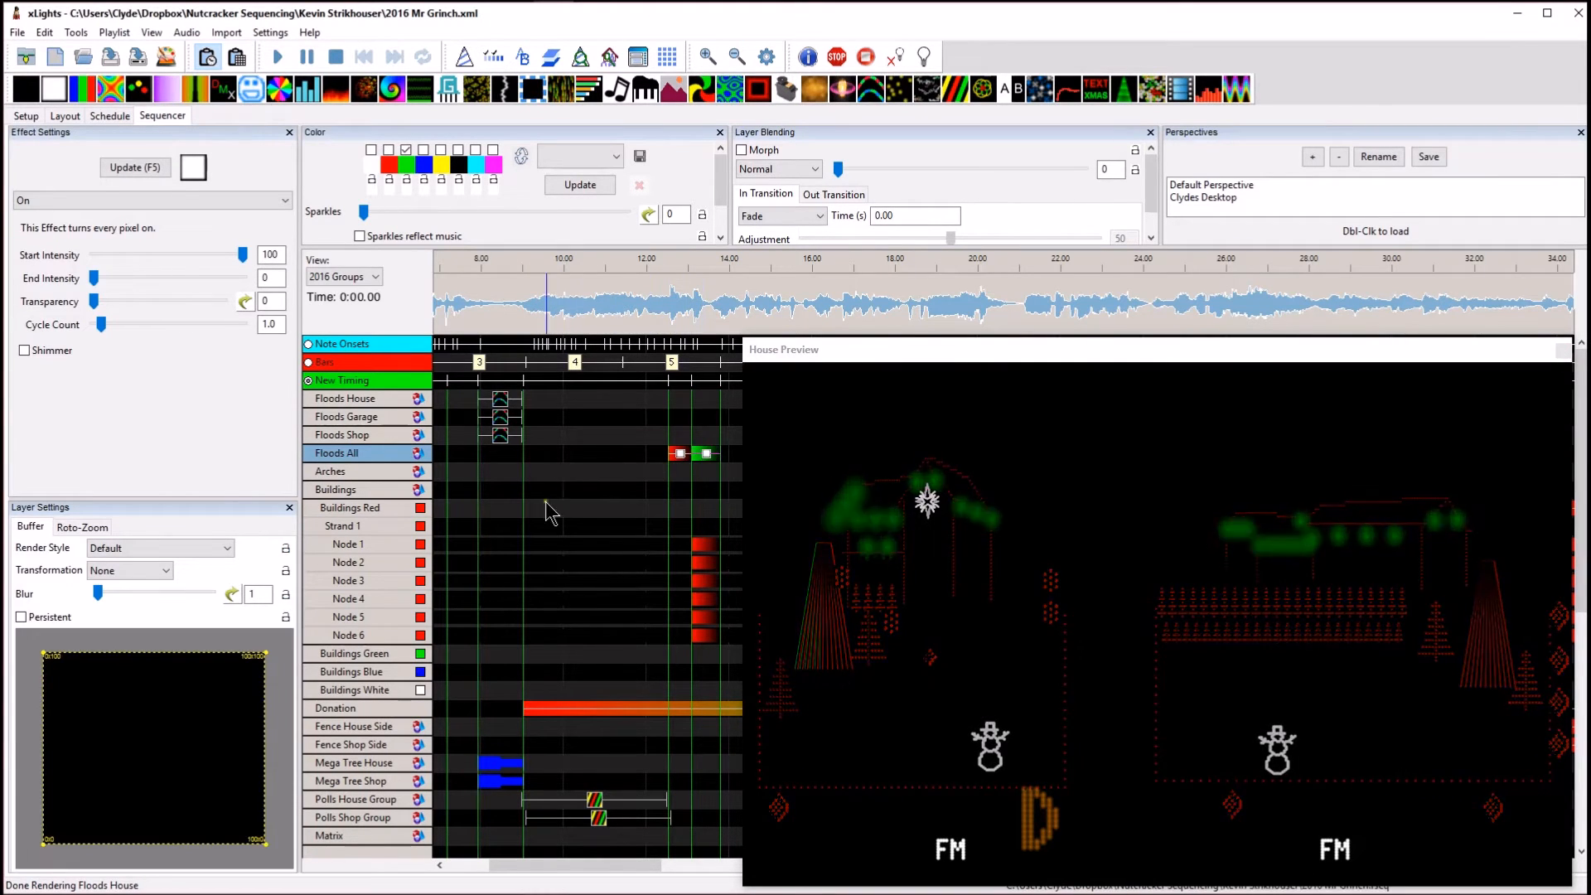
click(681, 456)
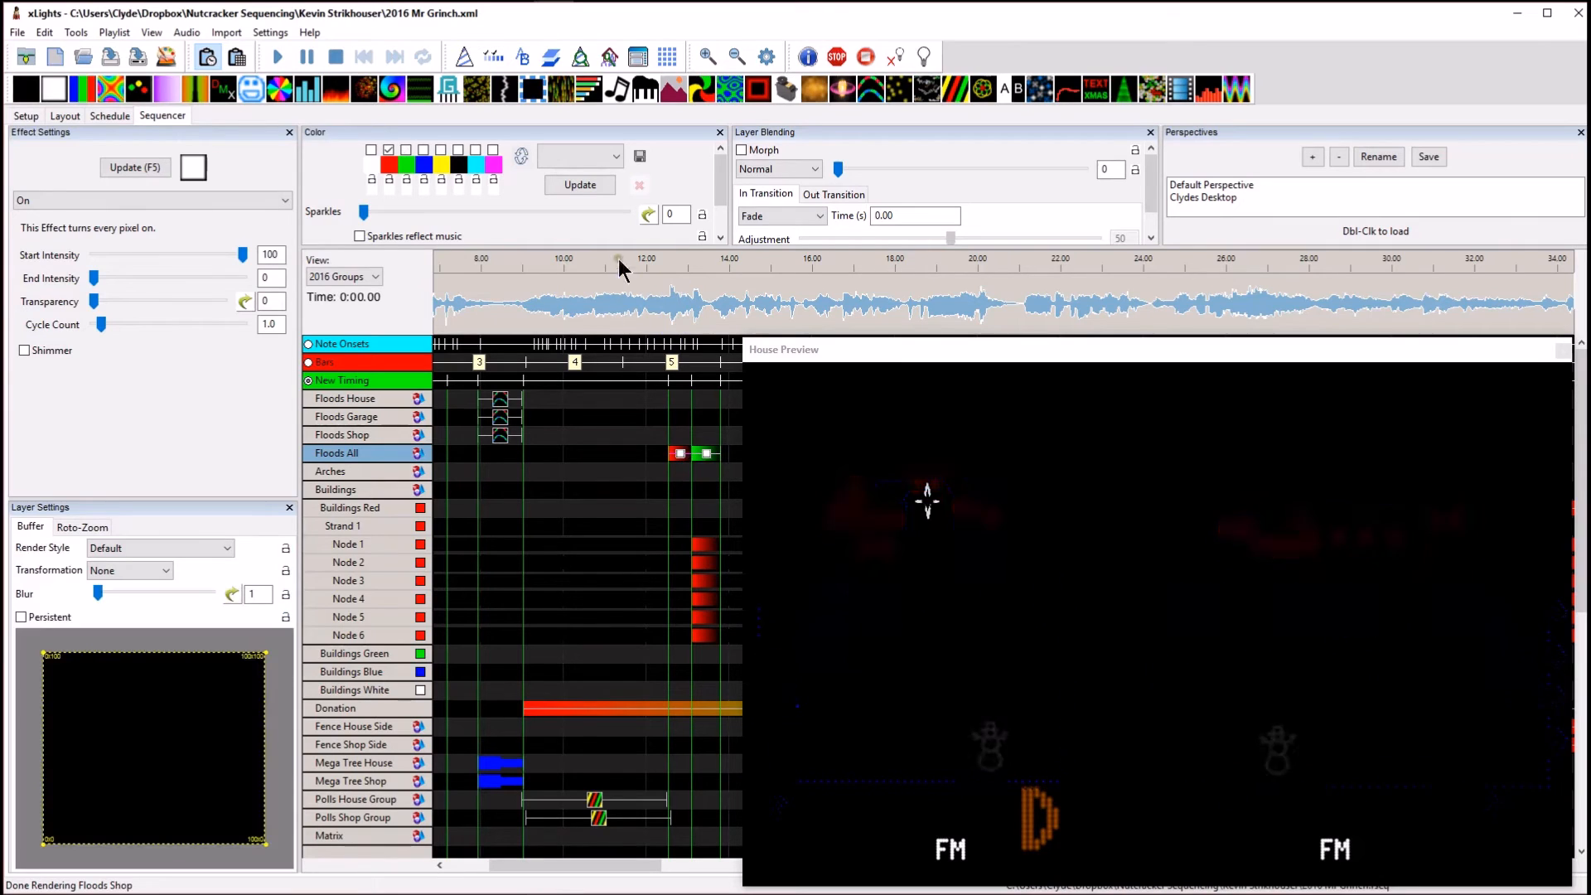
click(660, 326)
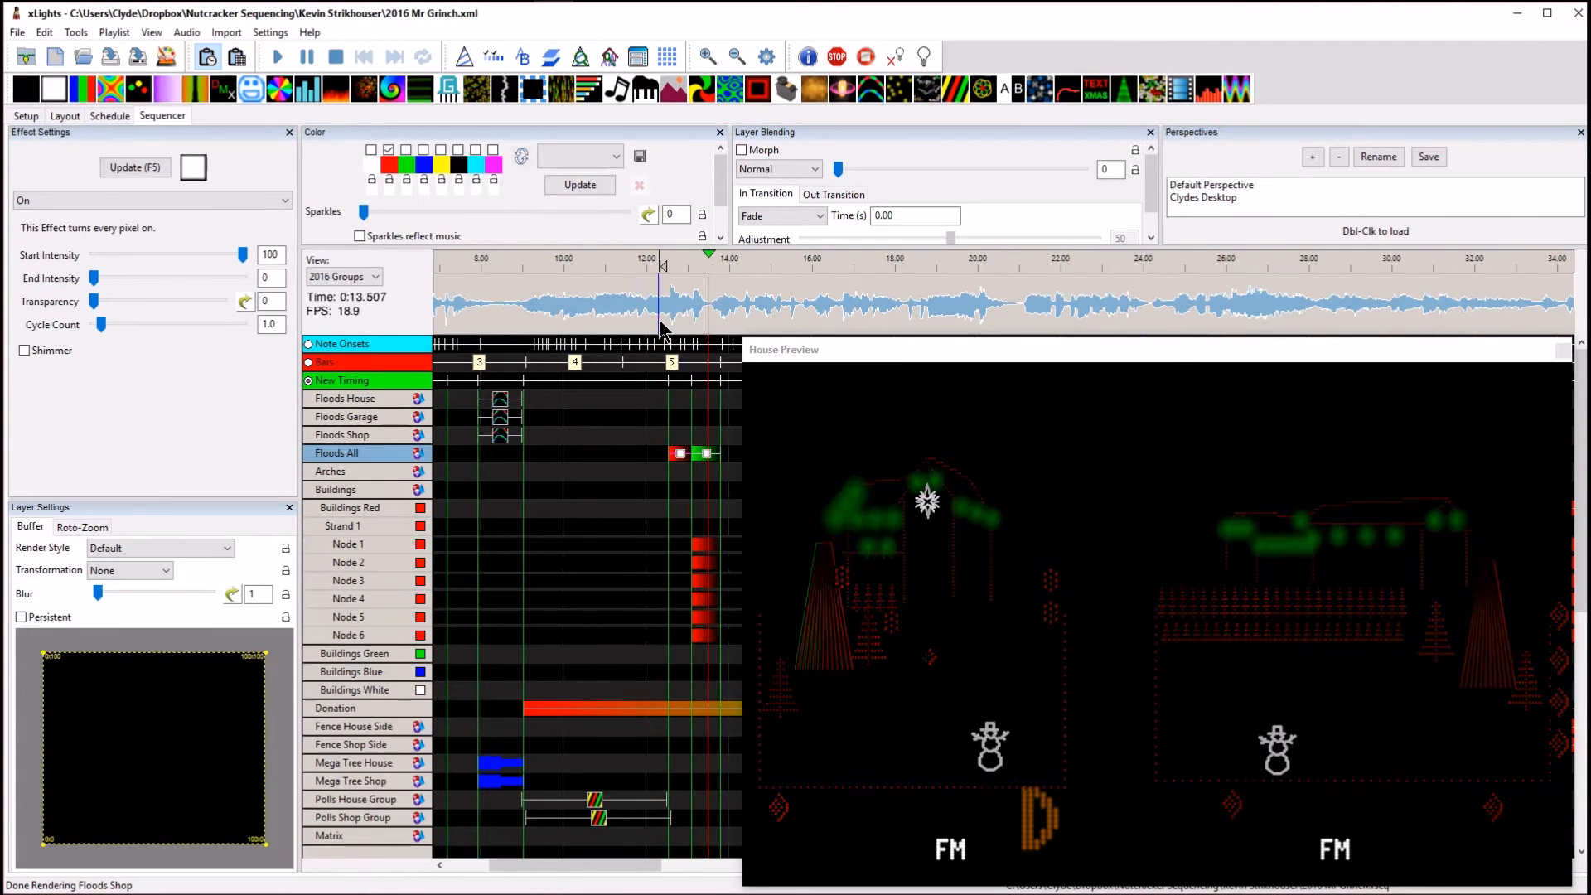
drag(860, 355, 738, 0)
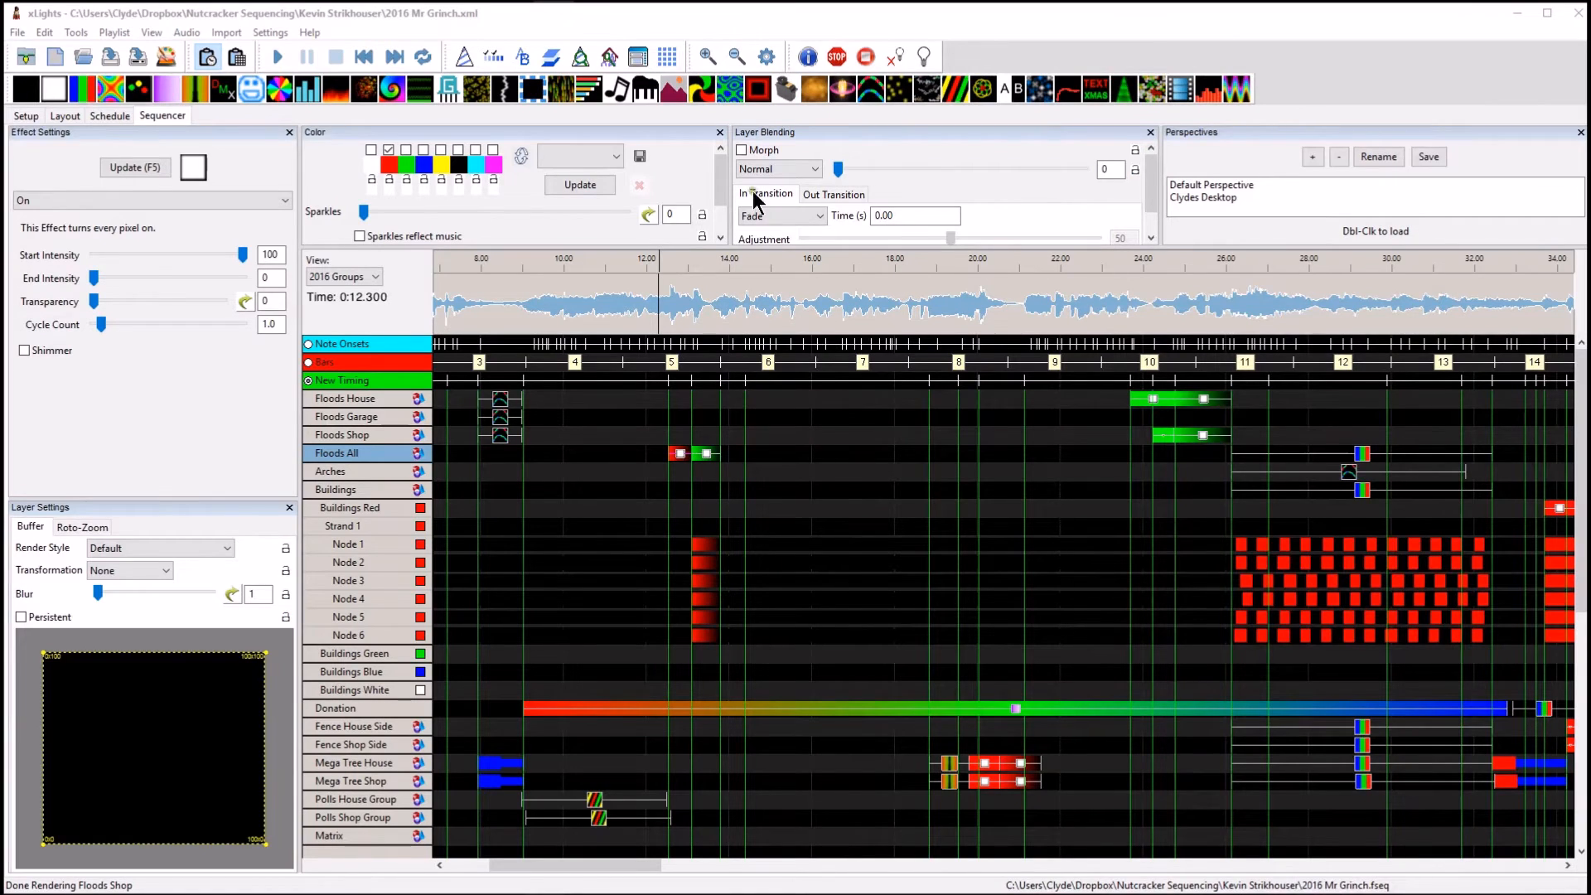
click(679, 452)
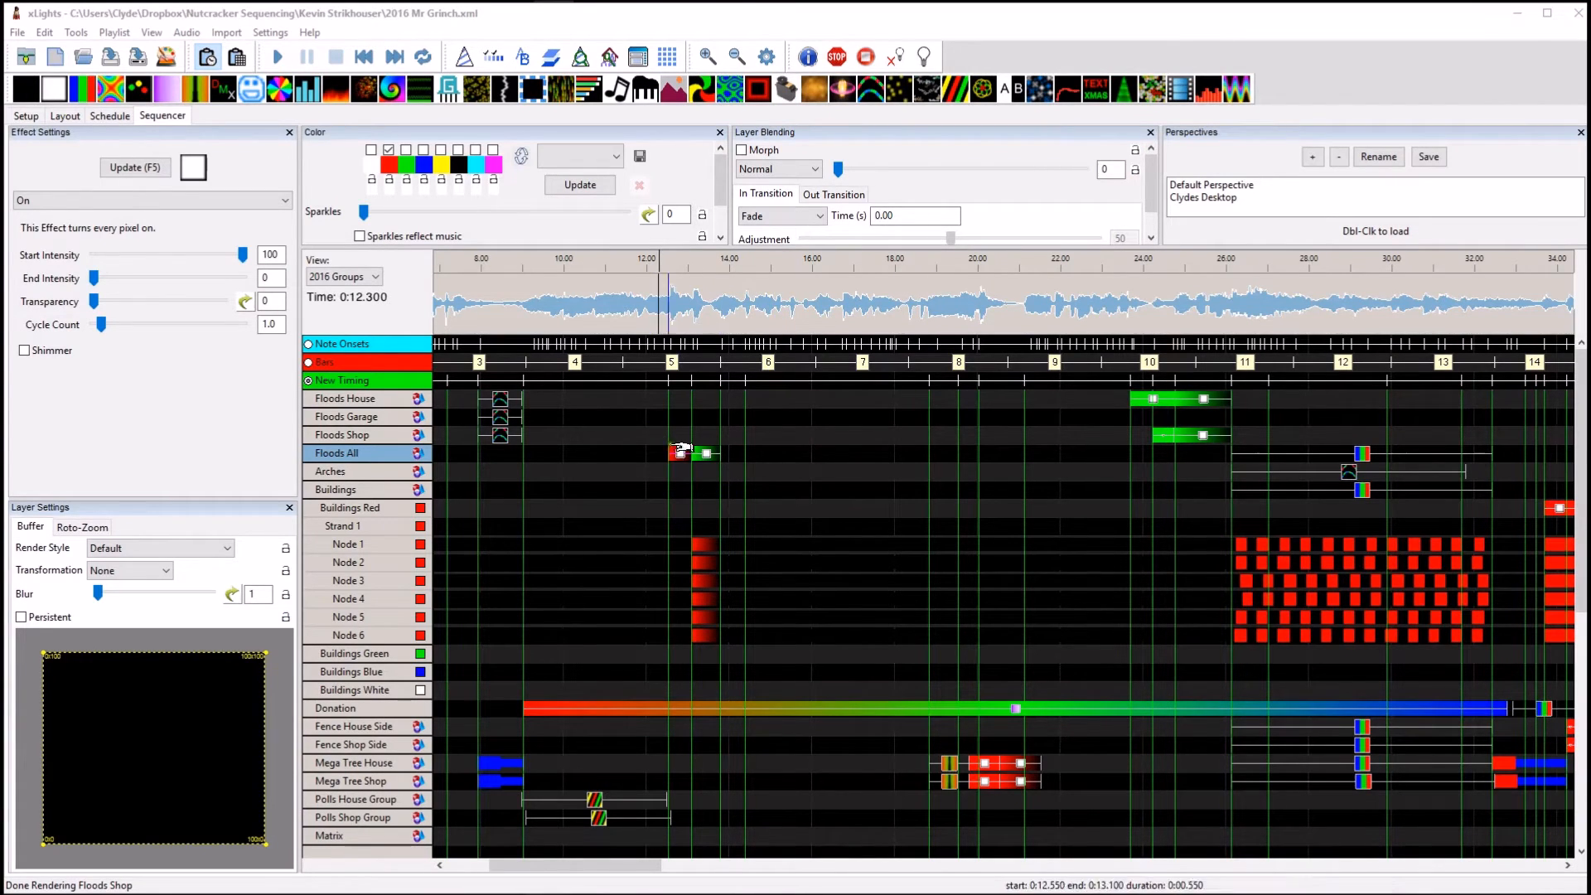
click(657, 330)
Compare the Buildings row with the Buildings Red node effects by collapsing and reopening its node rows, ending with them collapsed.
scroll(745, 538, right, 5)
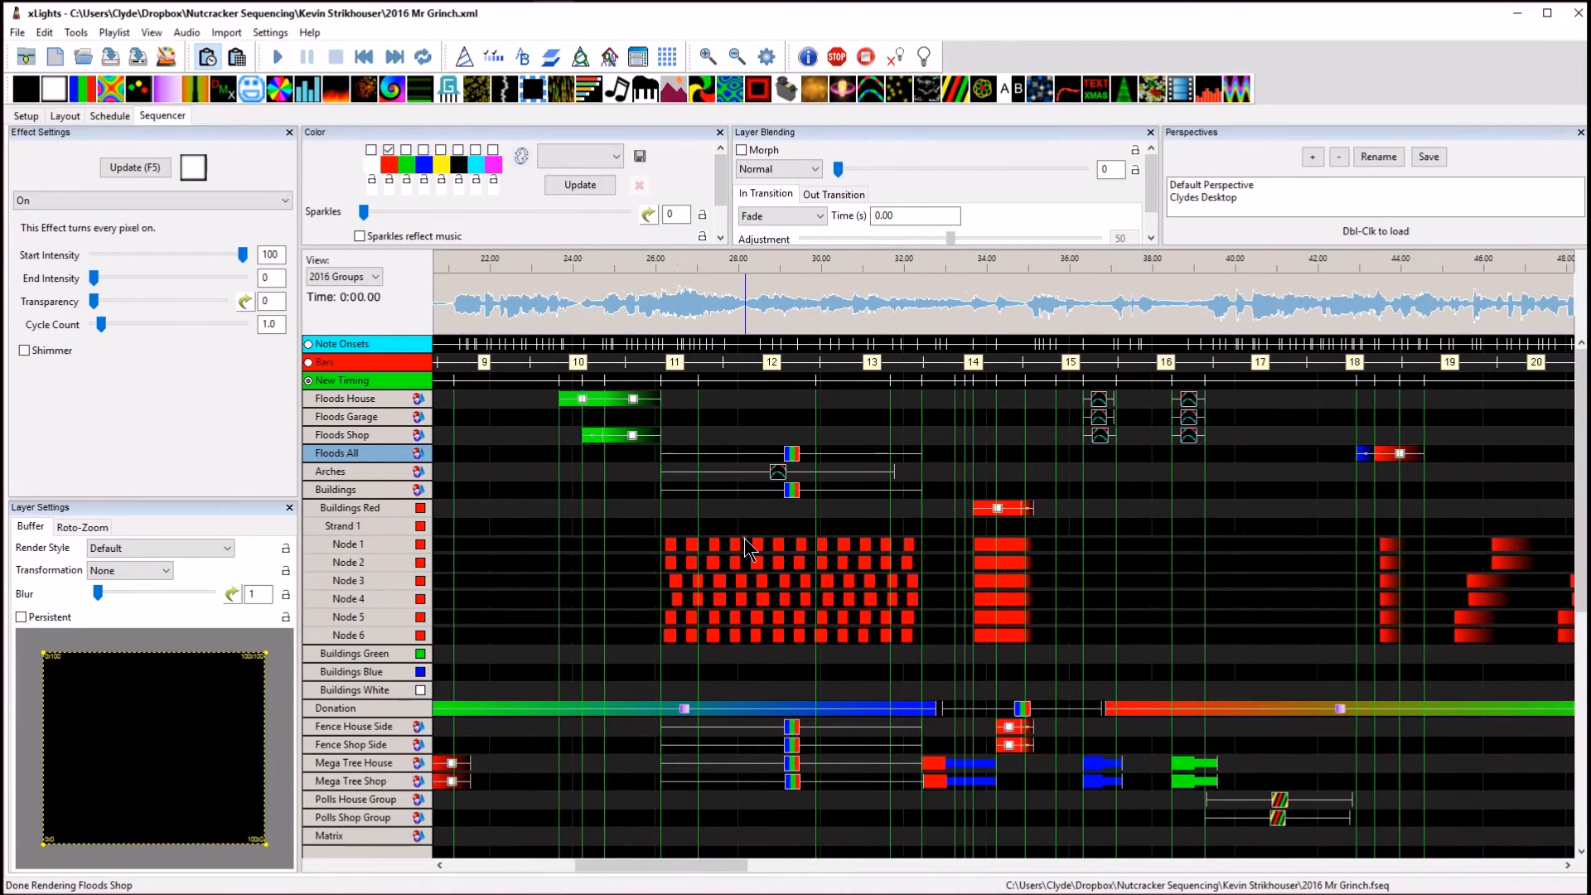
scroll(744, 539, left, 2)
scroll(872, 572, left, 2)
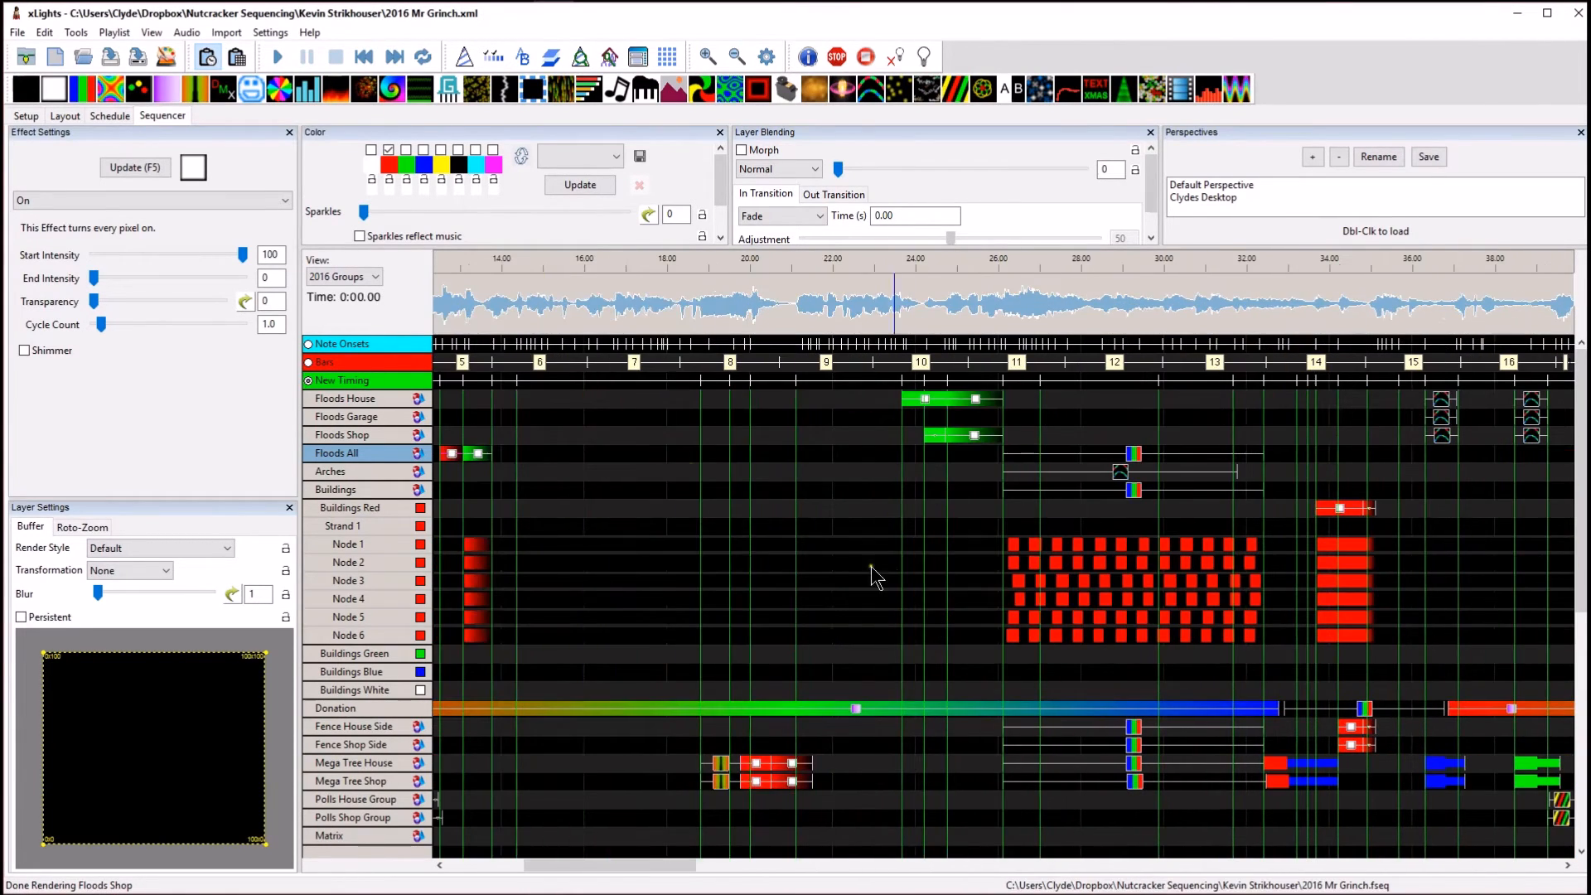
click(385, 489)
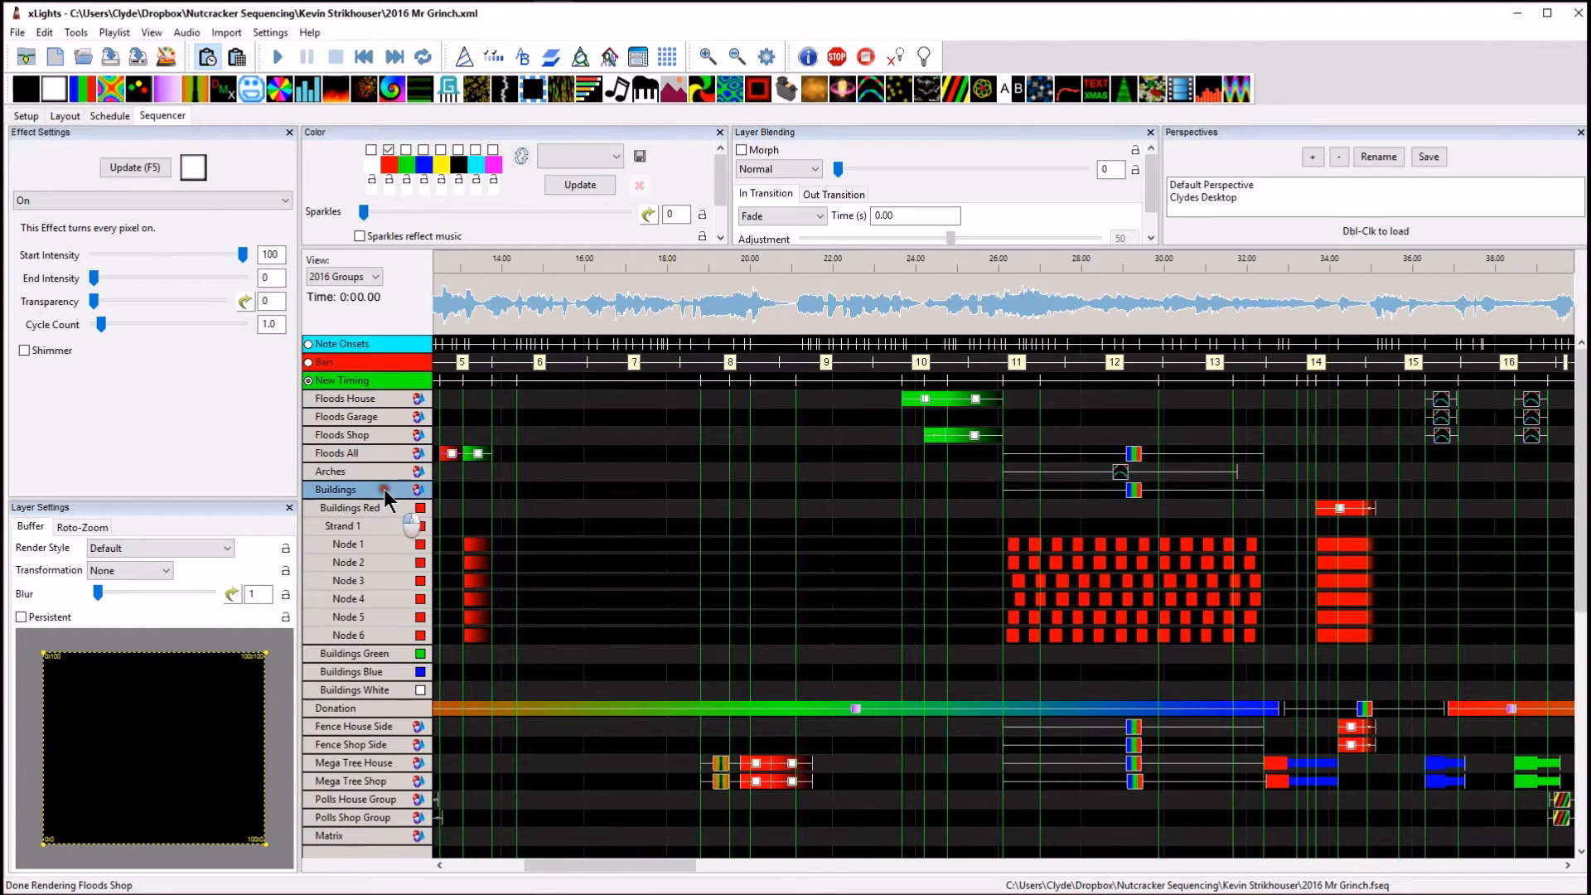
double_click(384, 489)
double_click(384, 489)
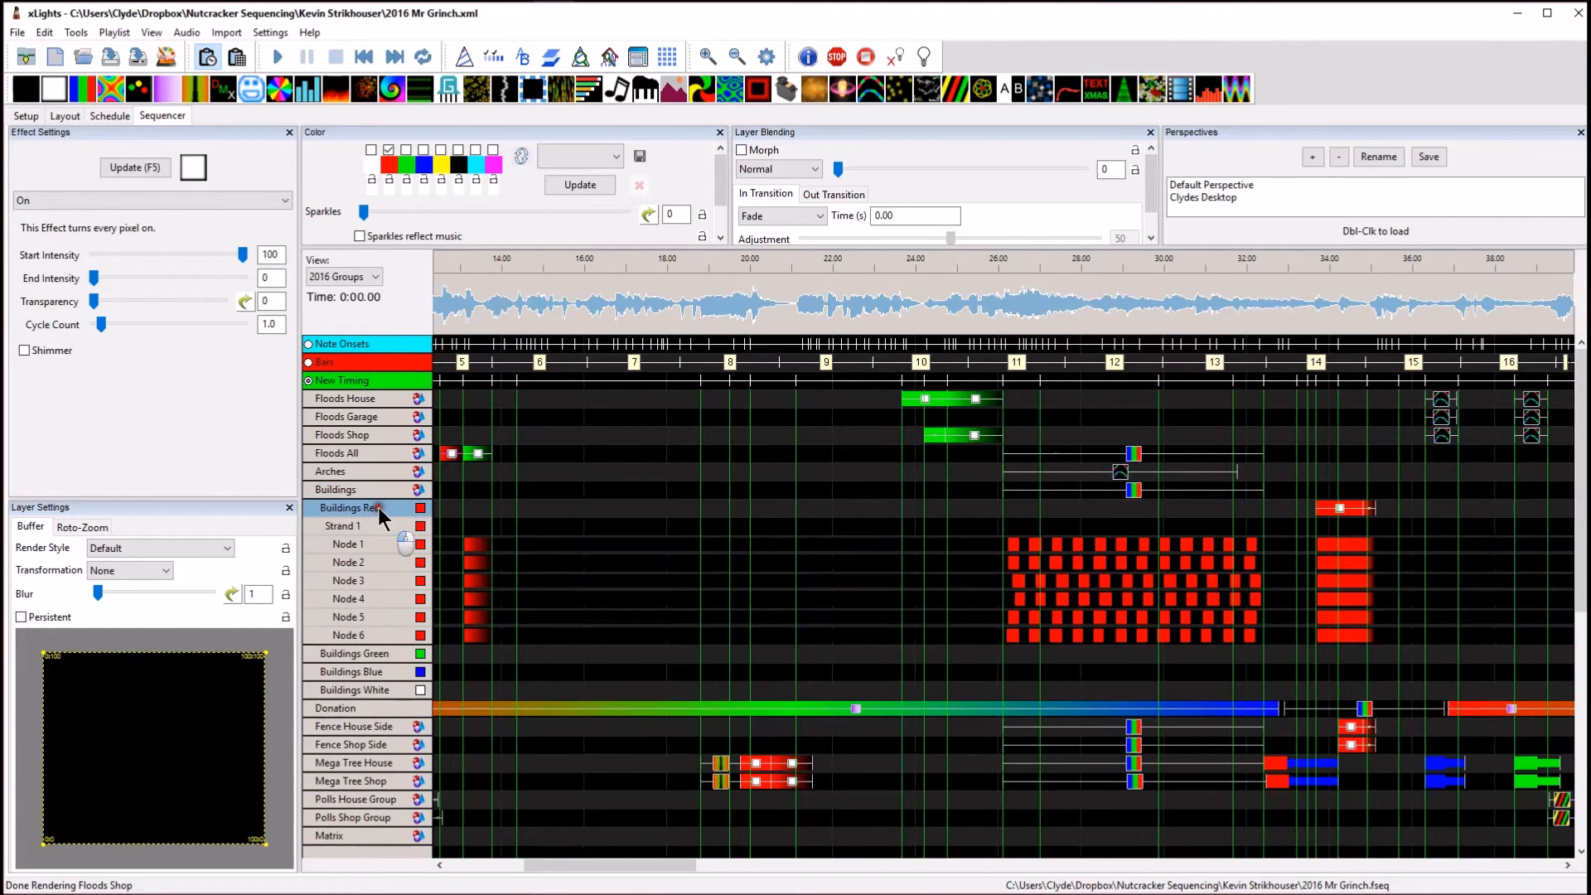
double_click(378, 507)
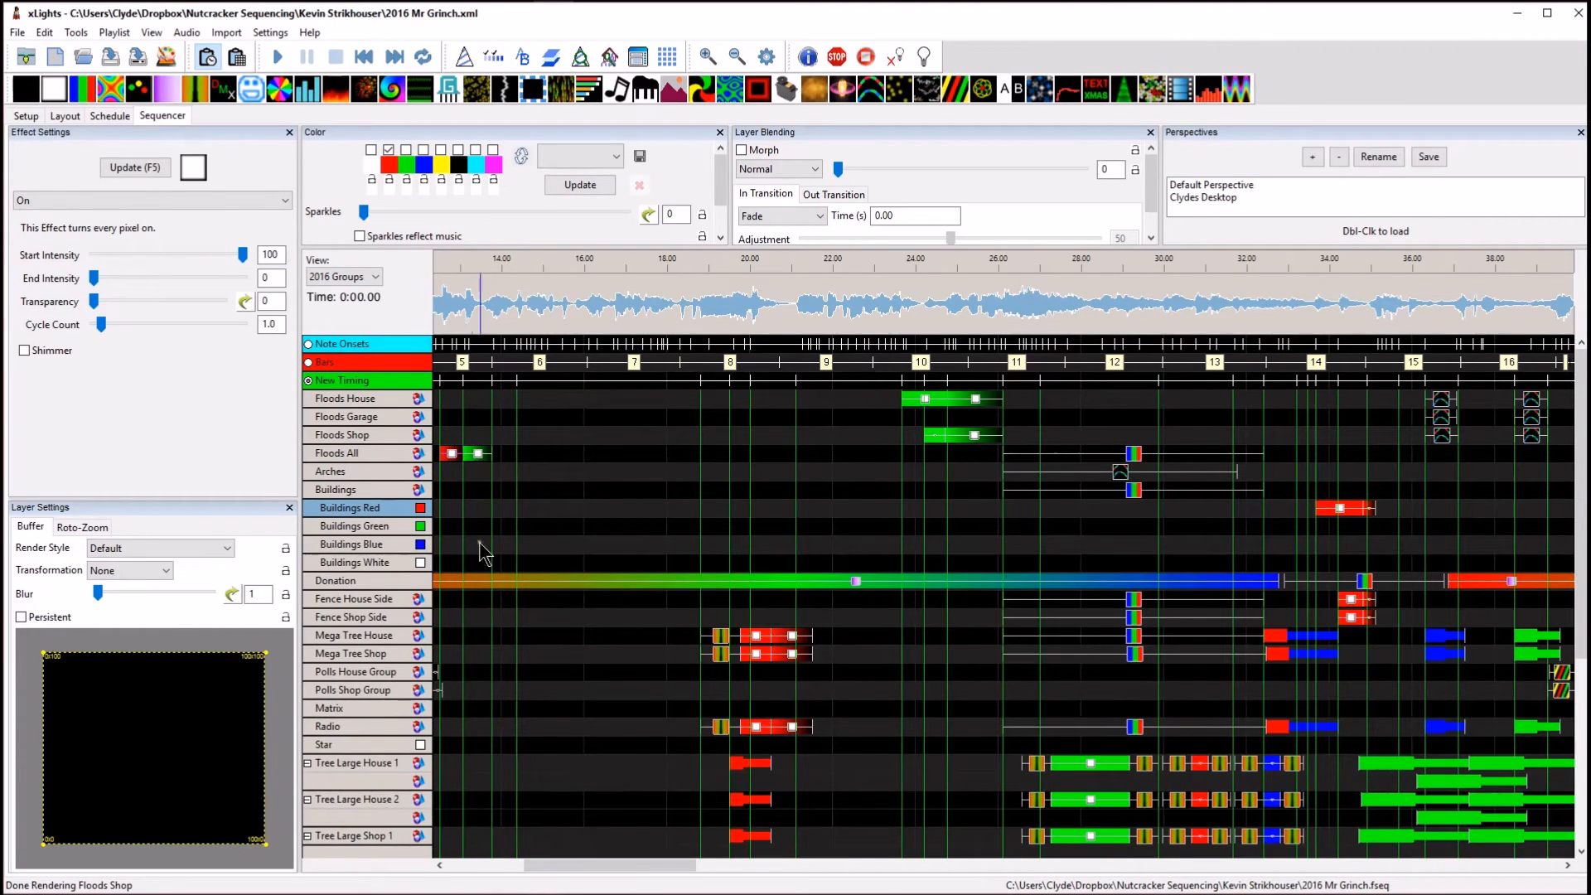
double_click(368, 506)
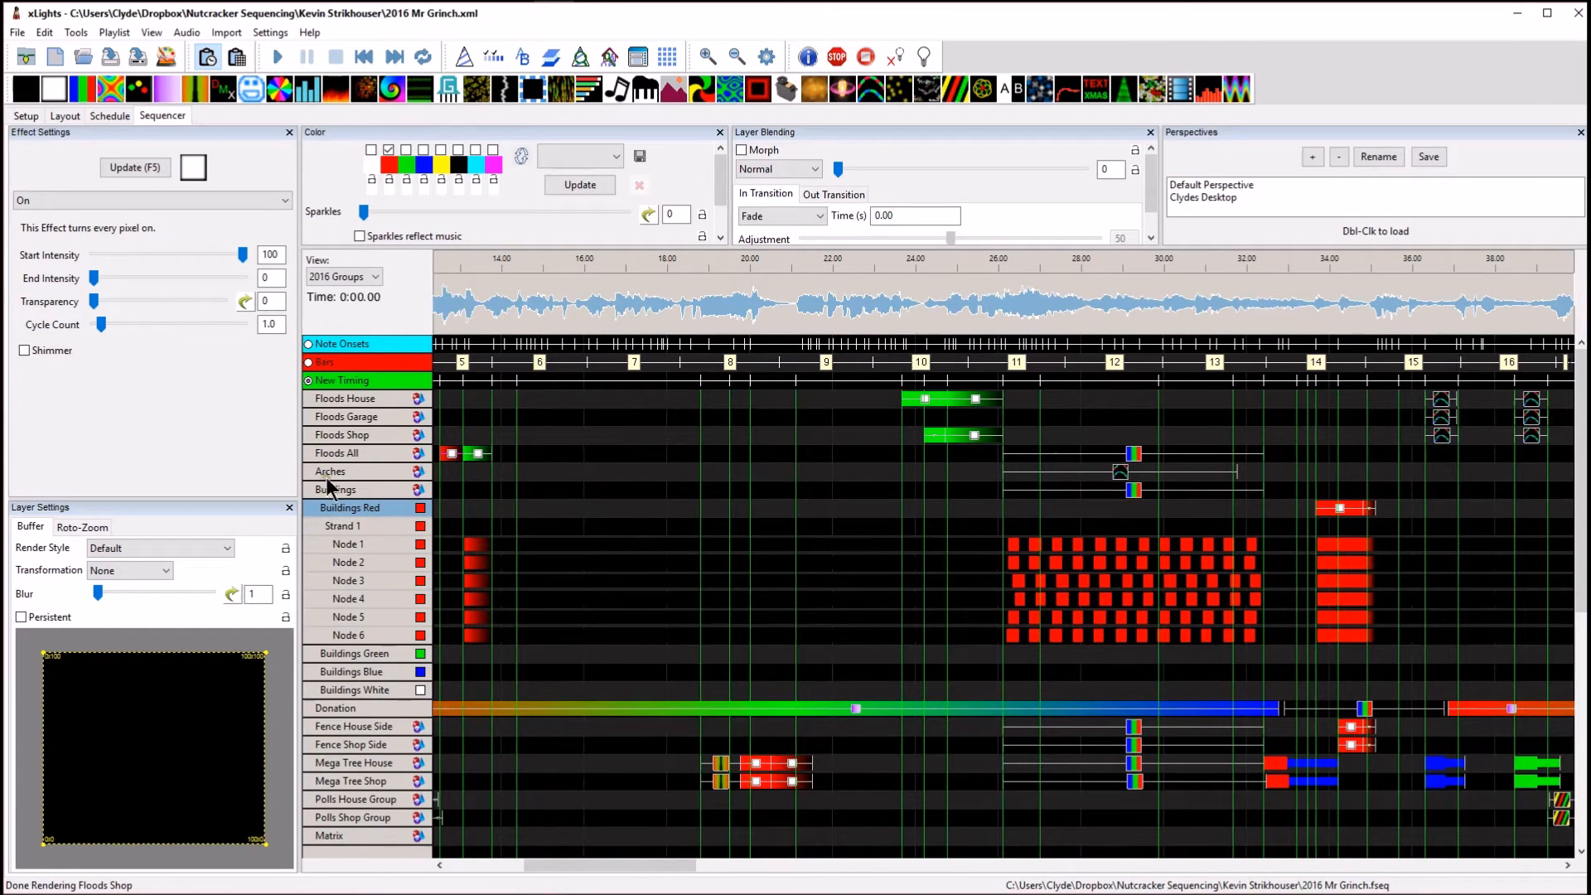
double_click(340, 527)
double_click(340, 505)
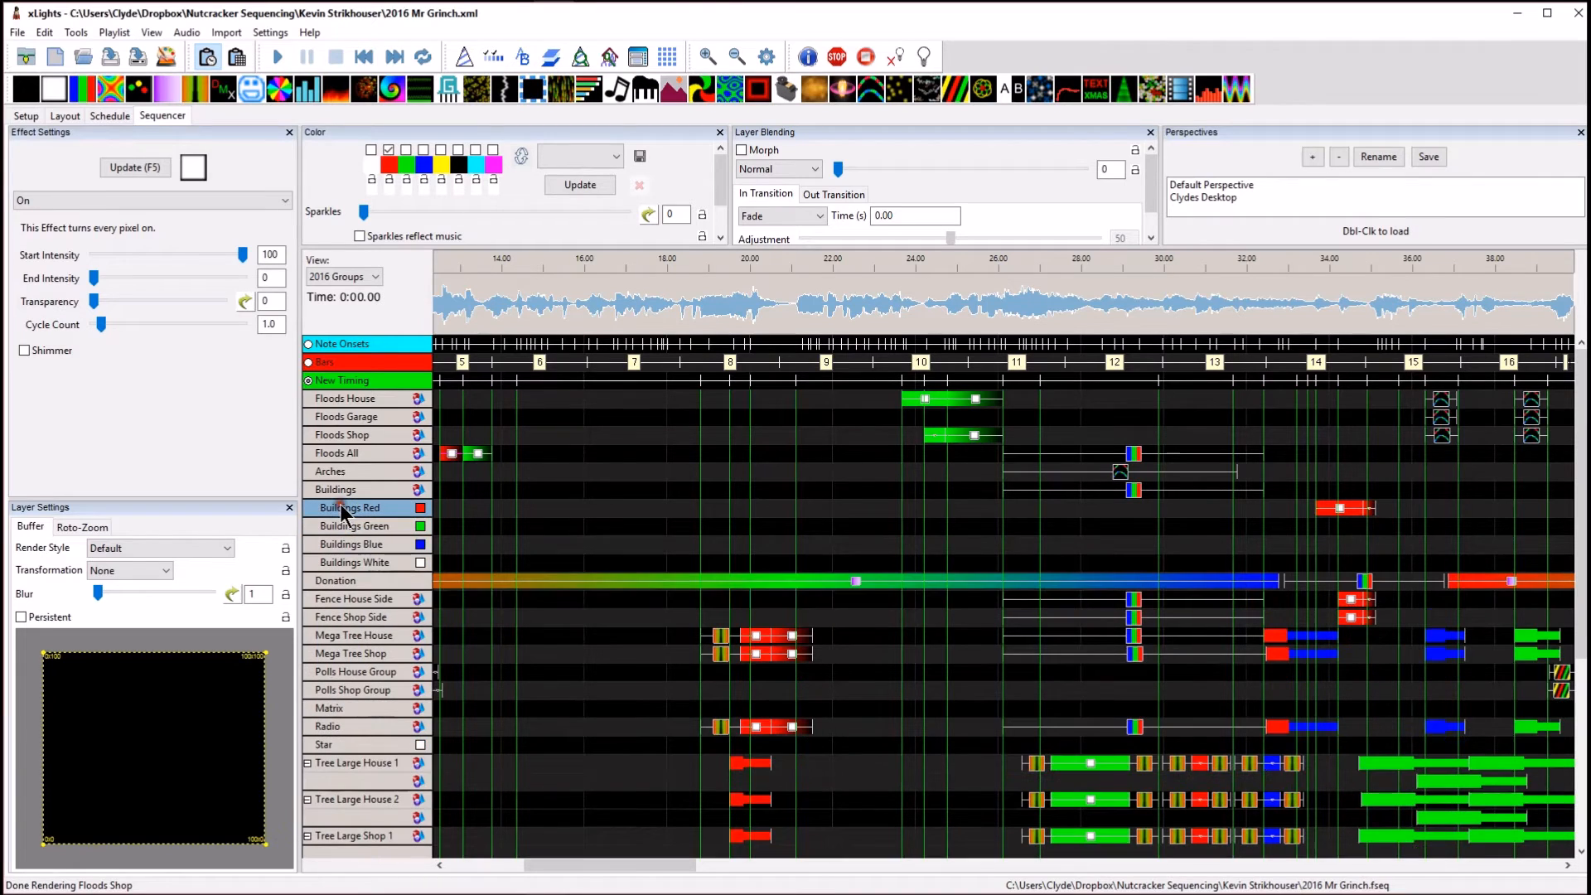
Expand the Tree Large House 1 group and preview its red Morph effect near 20 seconds in the Model Preview.
scroll(386, 673, down, 2)
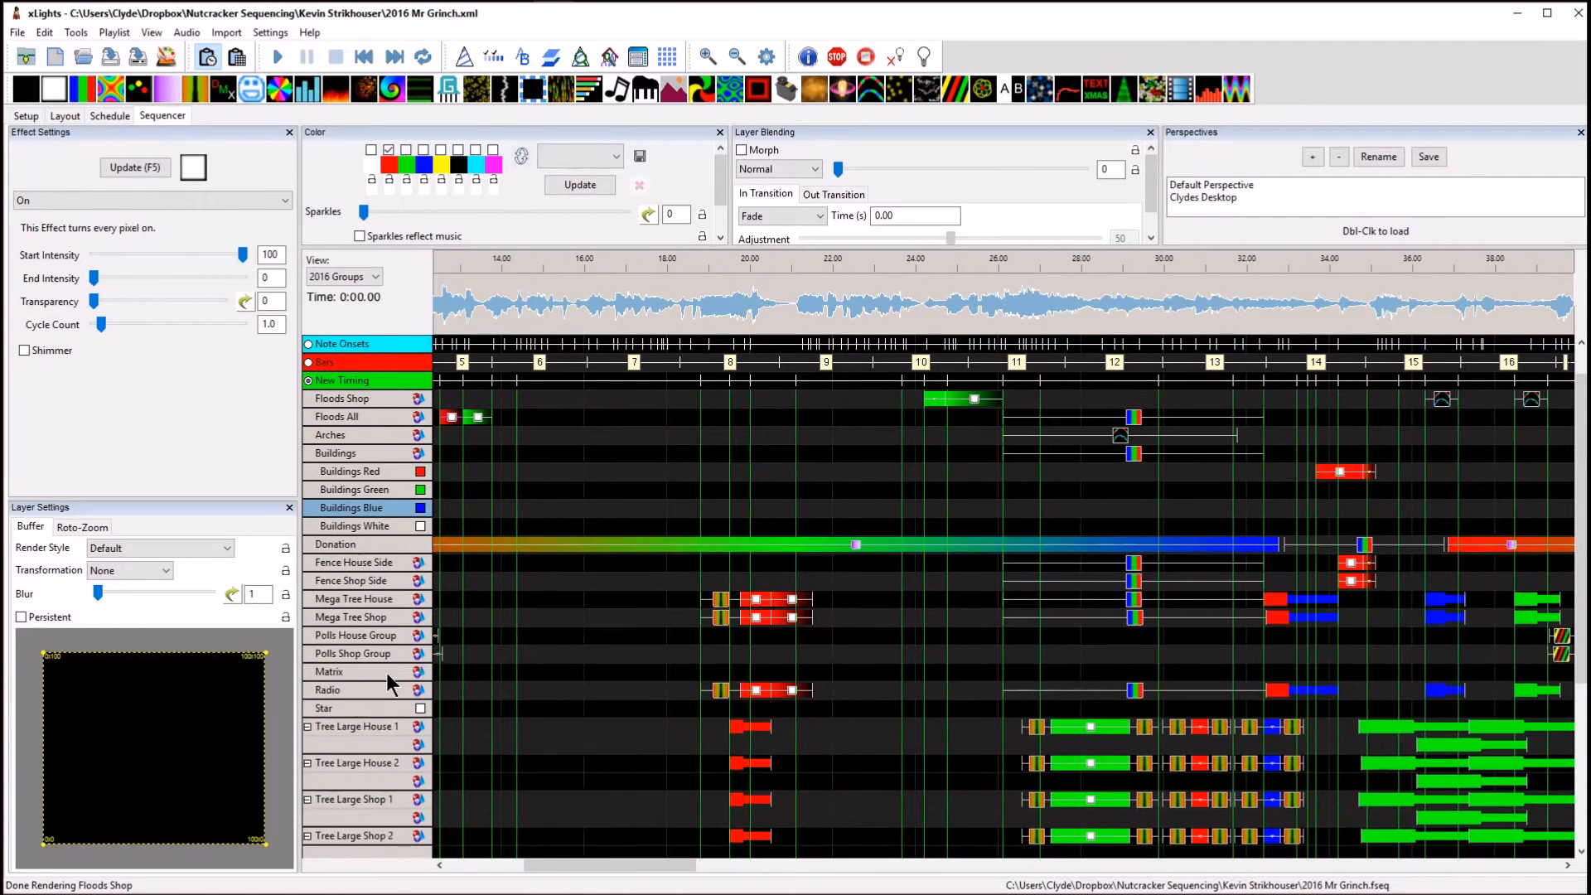
scroll(361, 724, down, 6)
scroll(351, 698, down, 3)
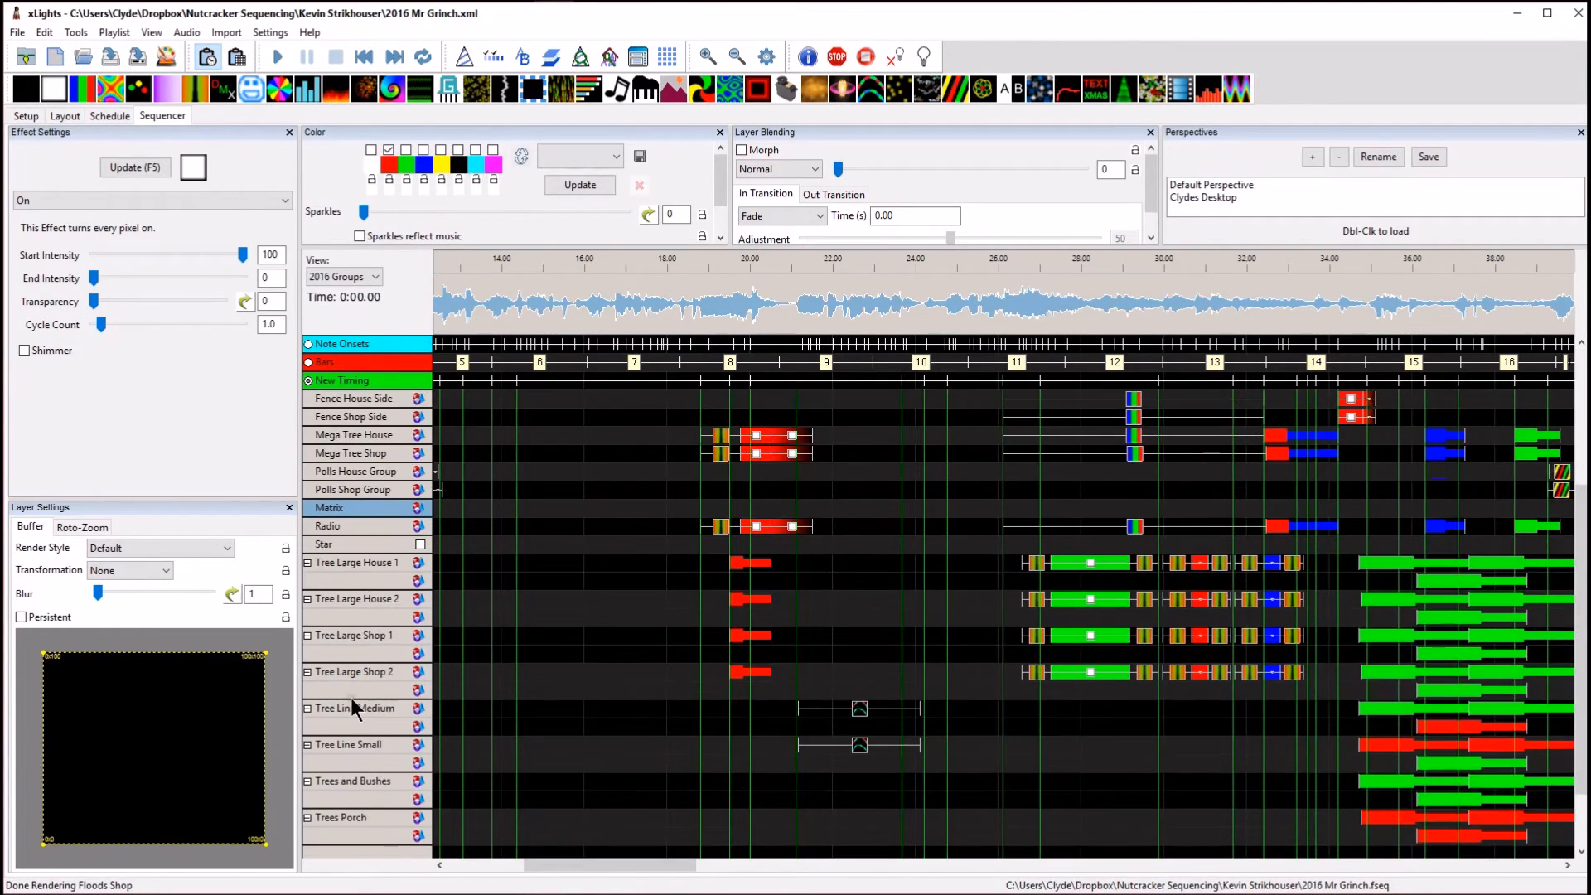
double_click(341, 565)
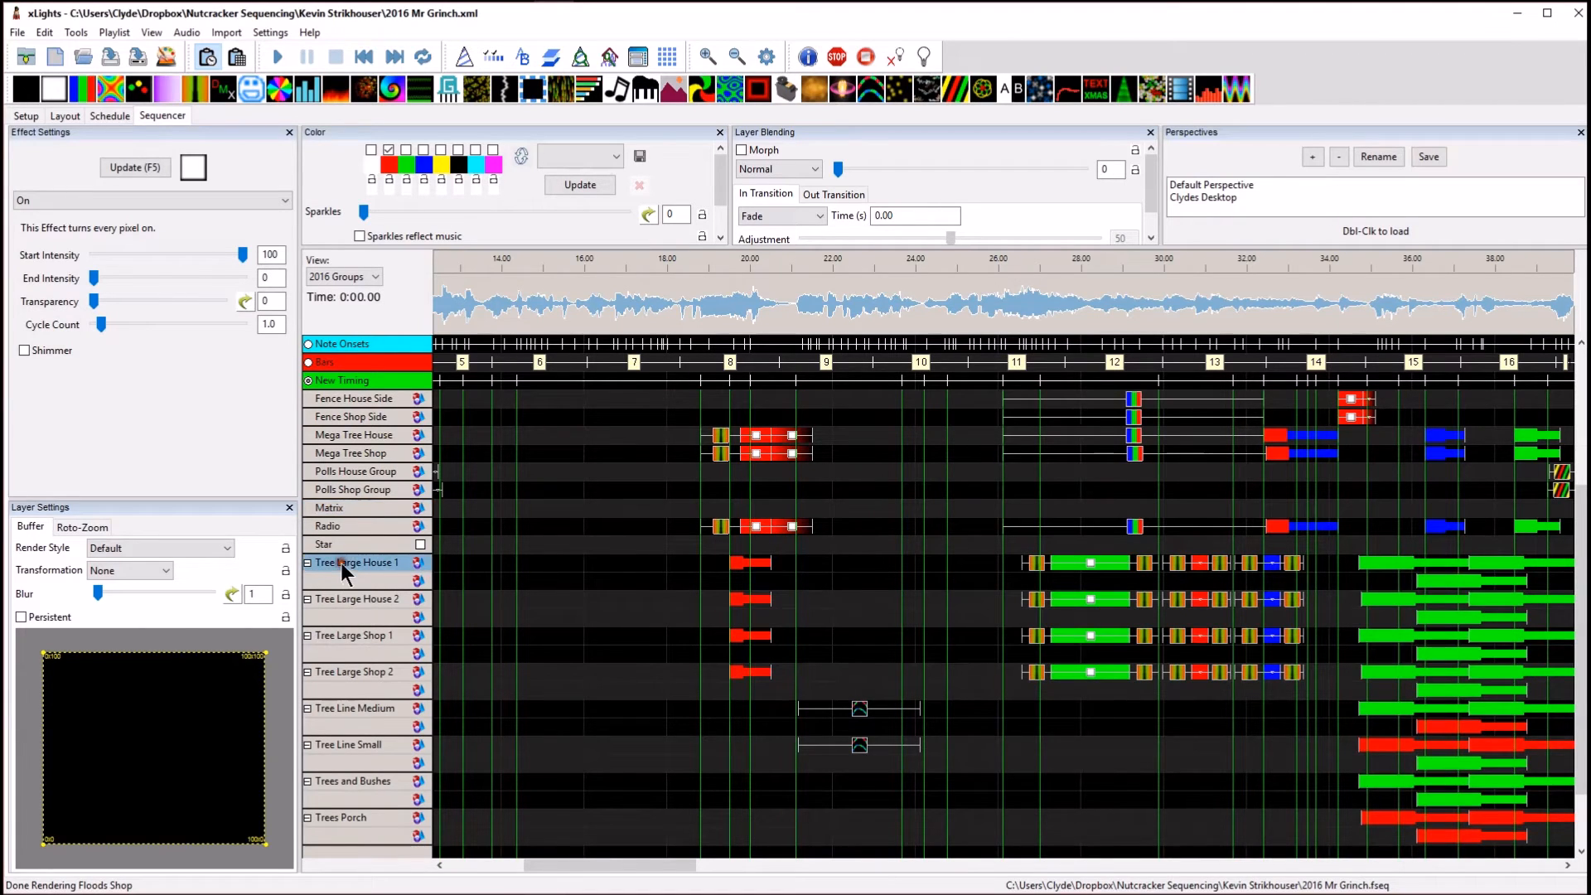
click(751, 563)
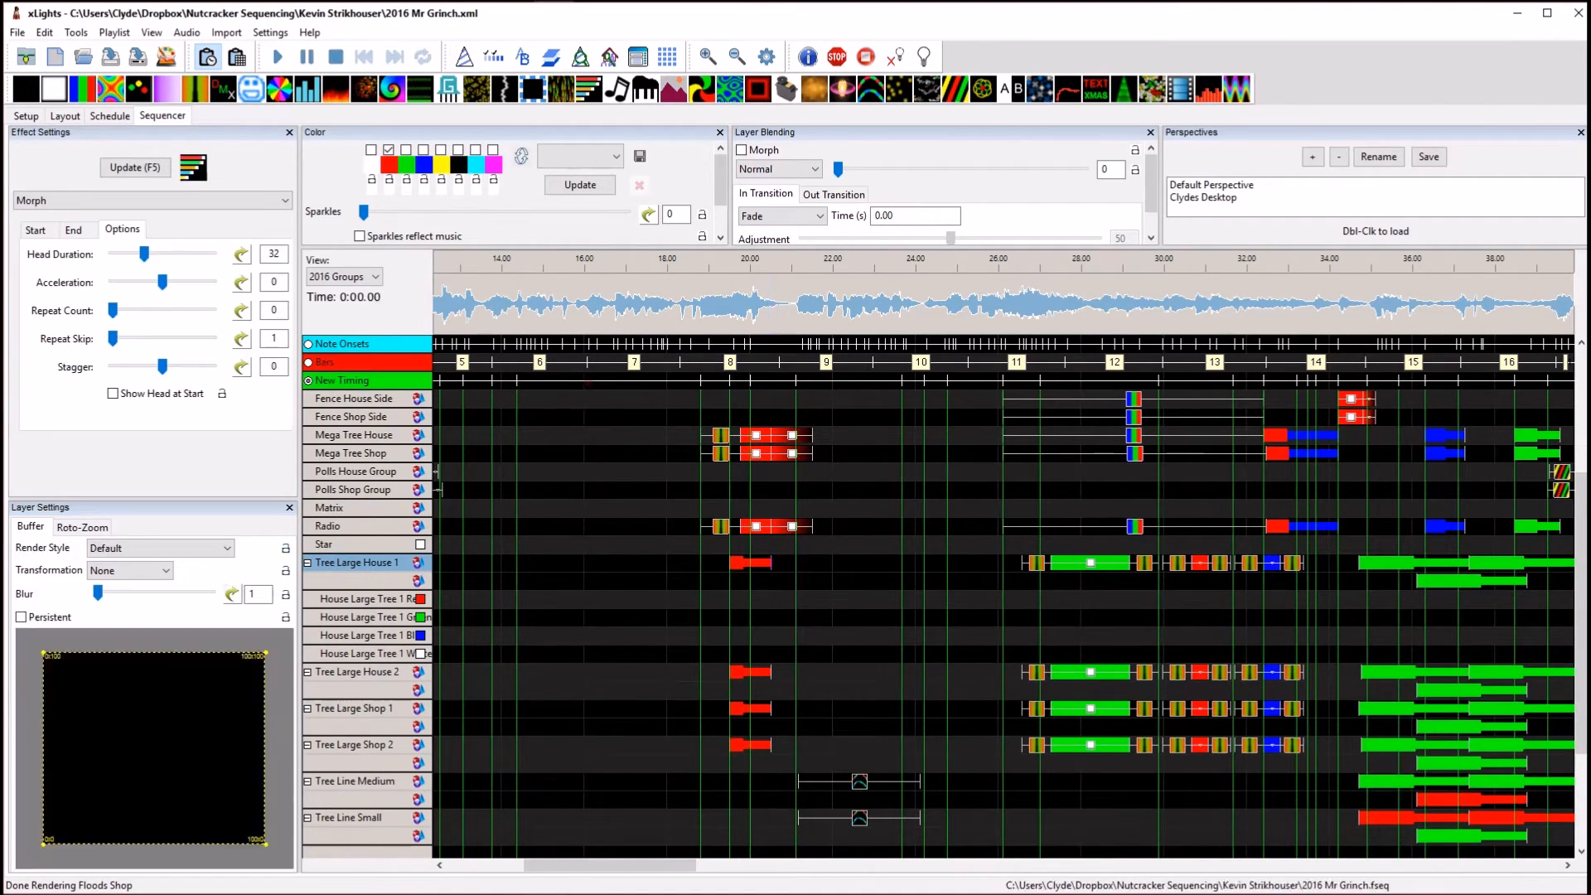
drag(568, 39, 1152, 470)
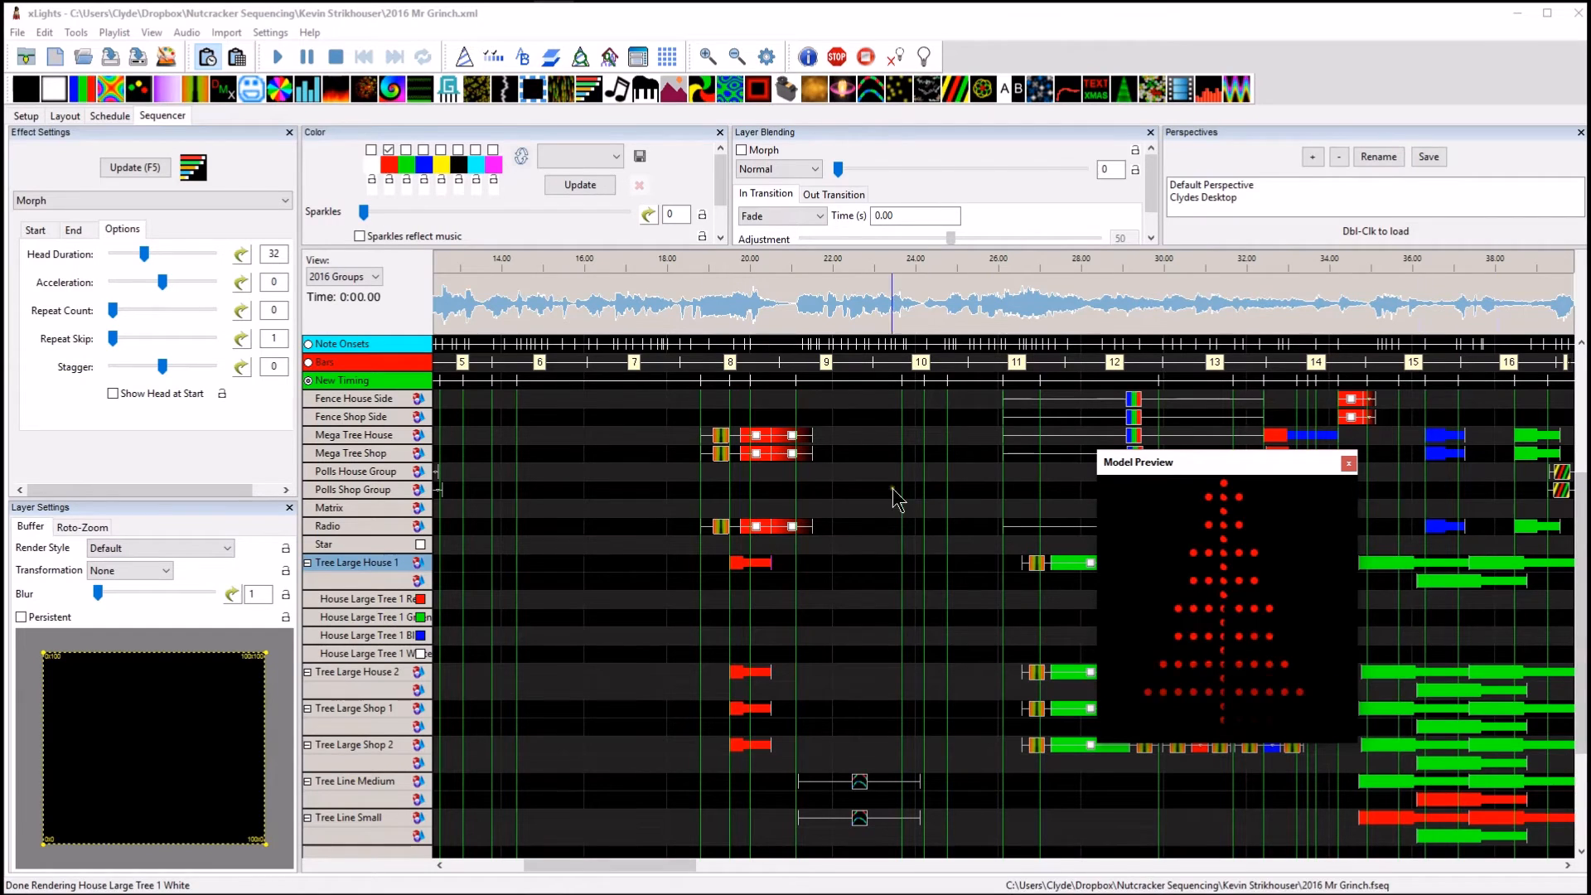
Open the House Large Tree 1 red model down to its Strand 1 node rows.
double_click(378, 598)
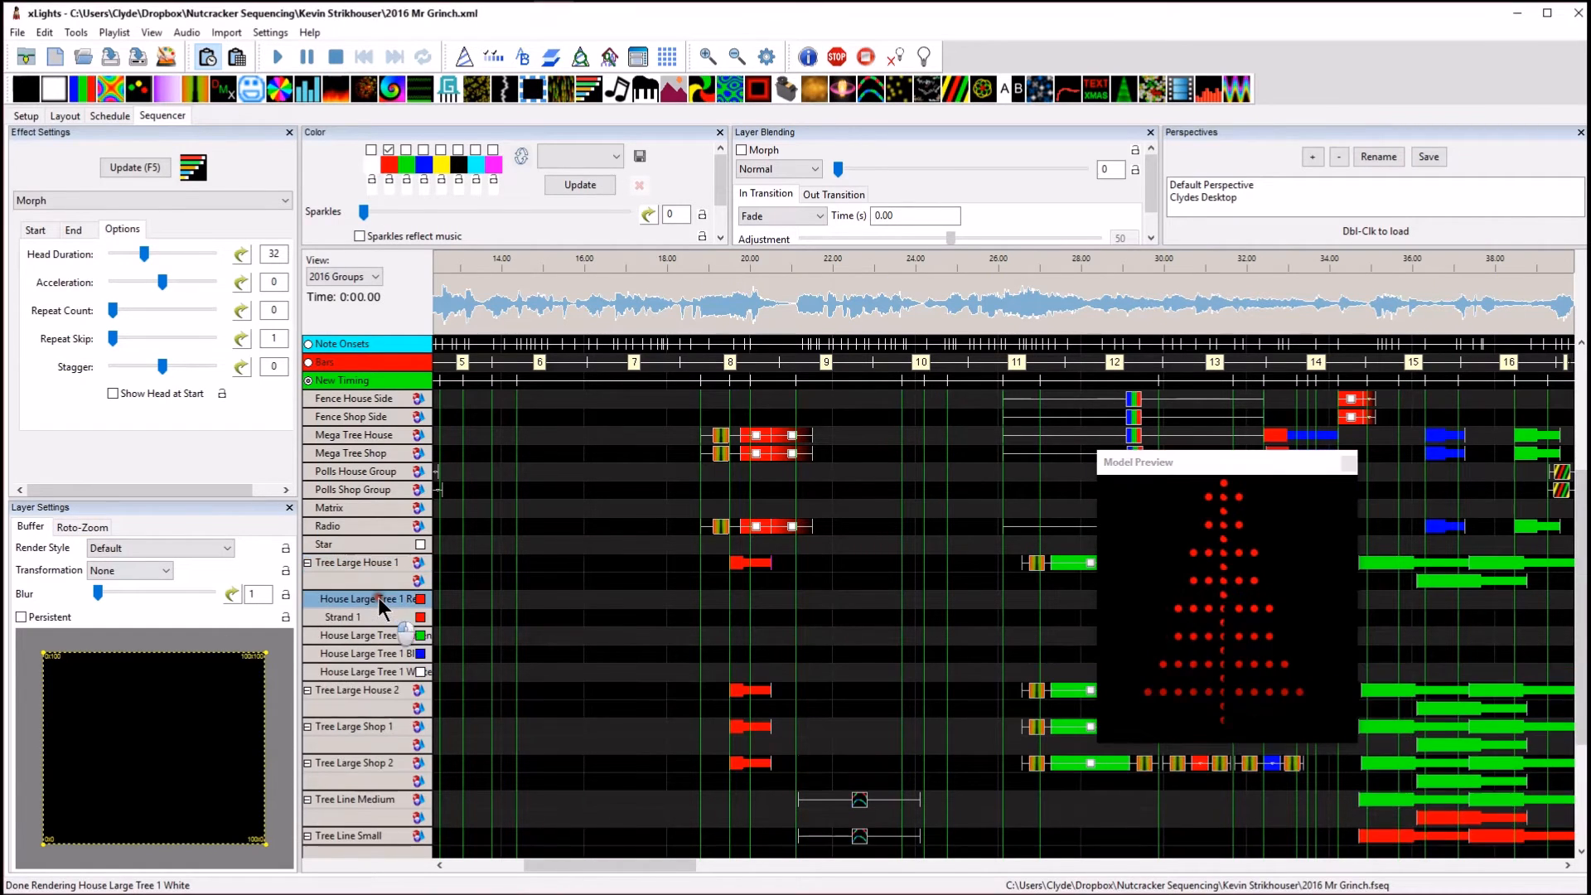
double_click(363, 610)
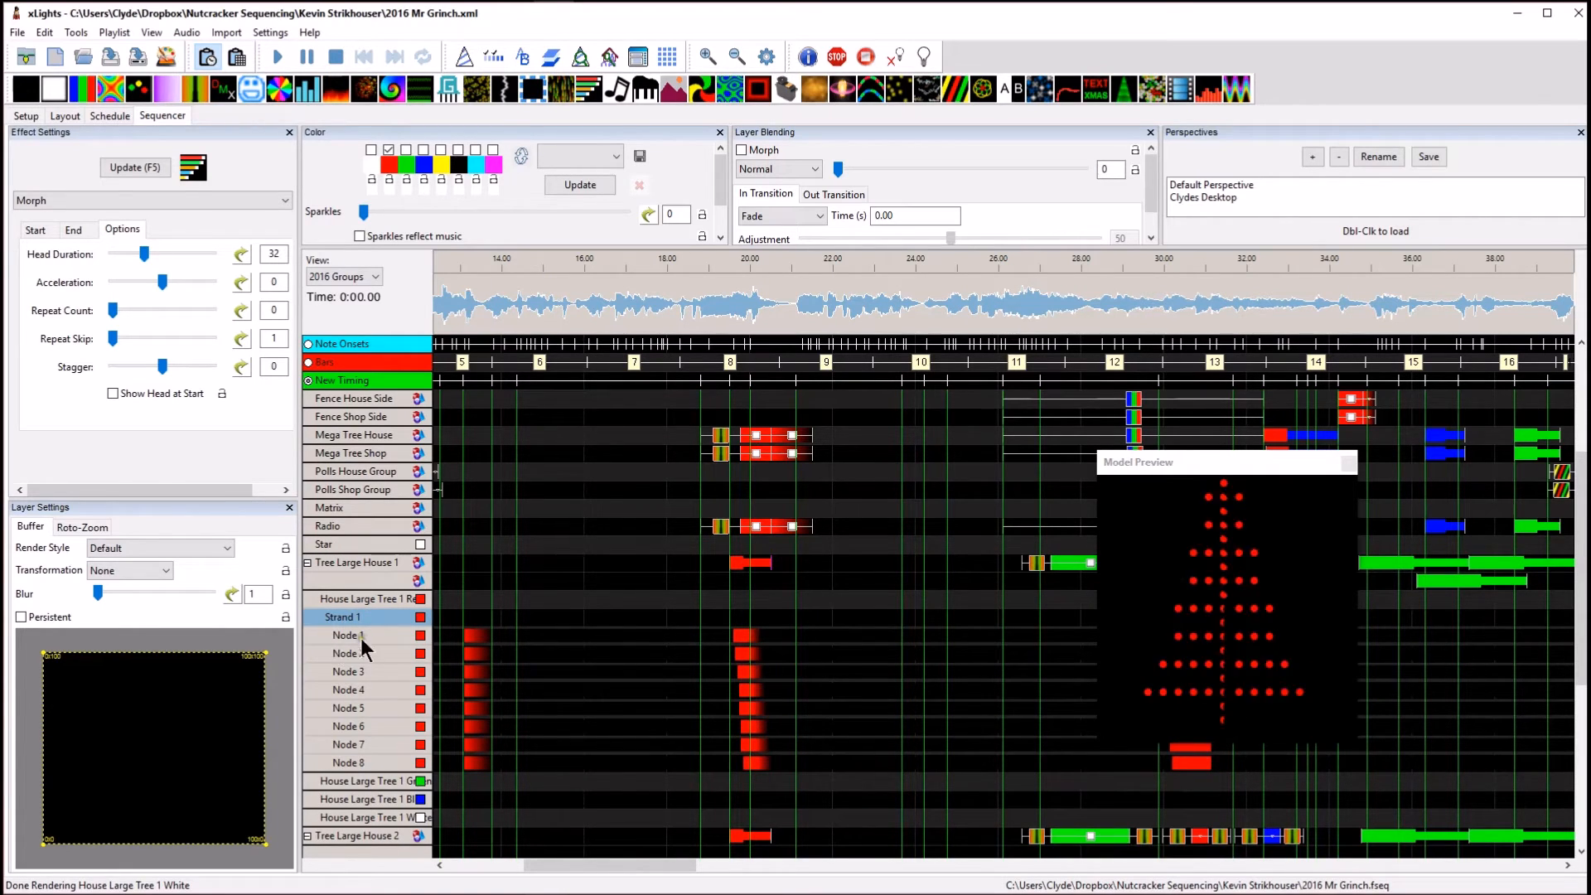
Place On effects from about 23.7 seconds on Nodes 1 to 8 of House Large Tree 1 Red and stagger them progressively later down the rows.
click(749, 562)
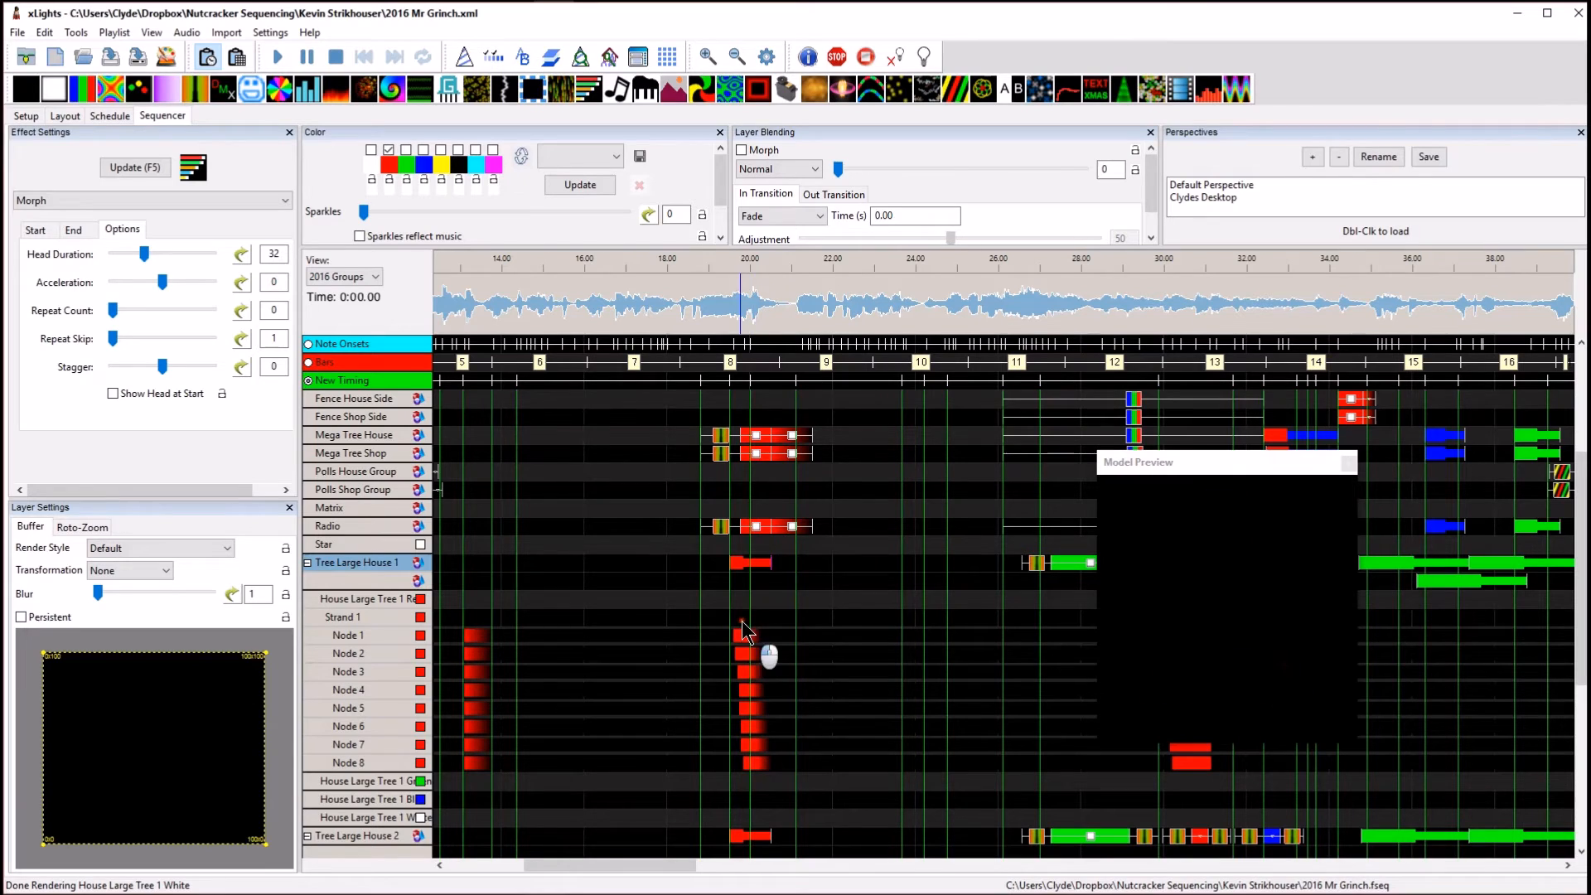
click(812, 620)
click(913, 624)
drag(911, 635, 913, 760)
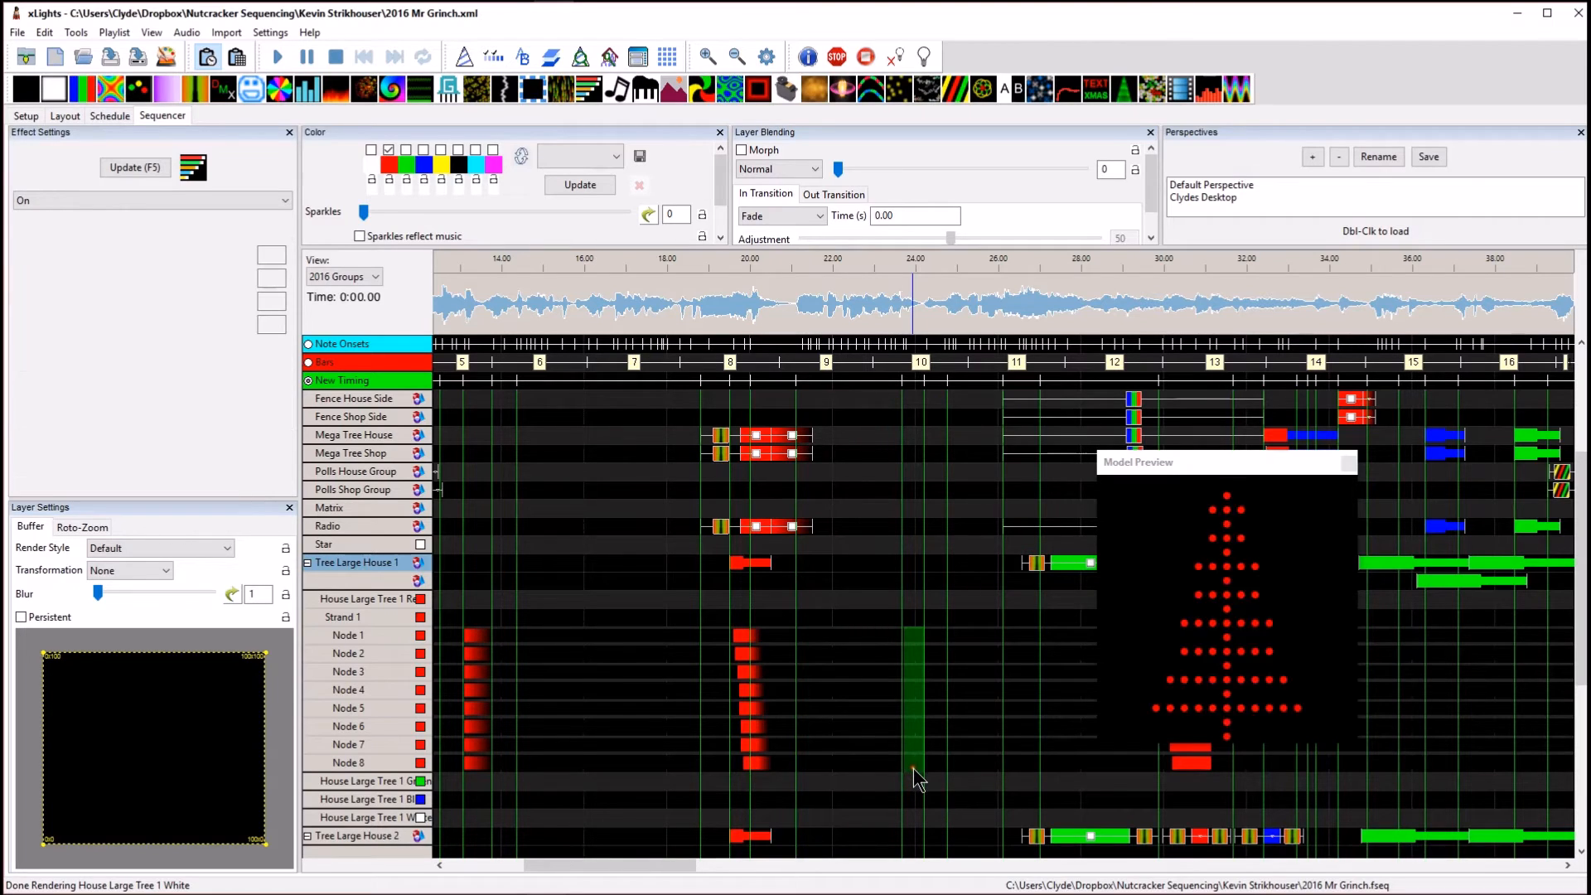
drag(936, 767, 906, 635)
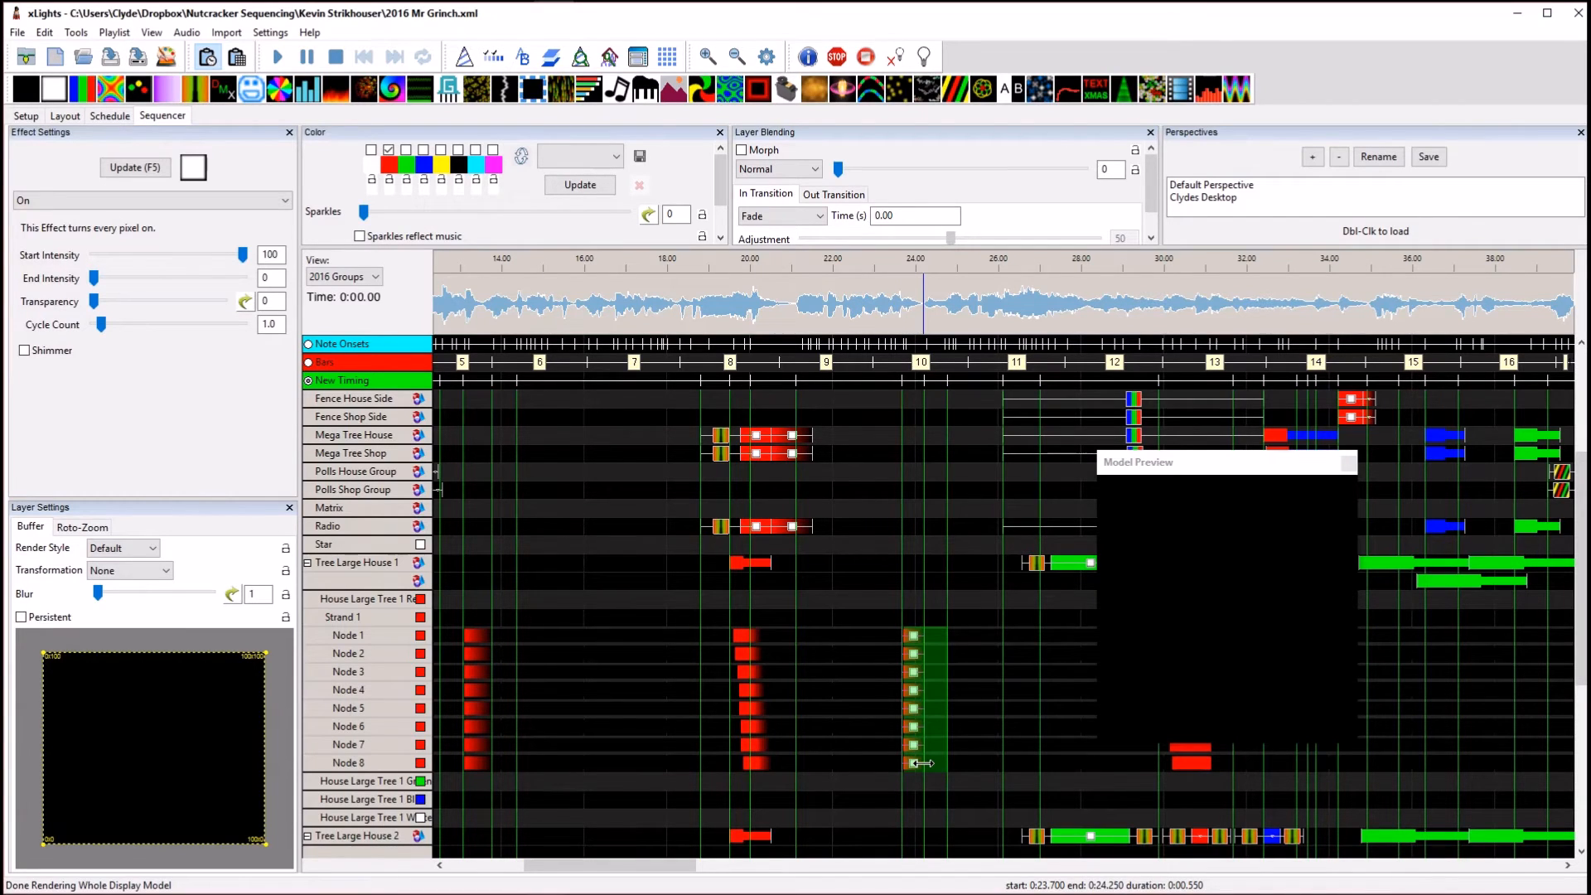
drag(922, 763, 965, 764)
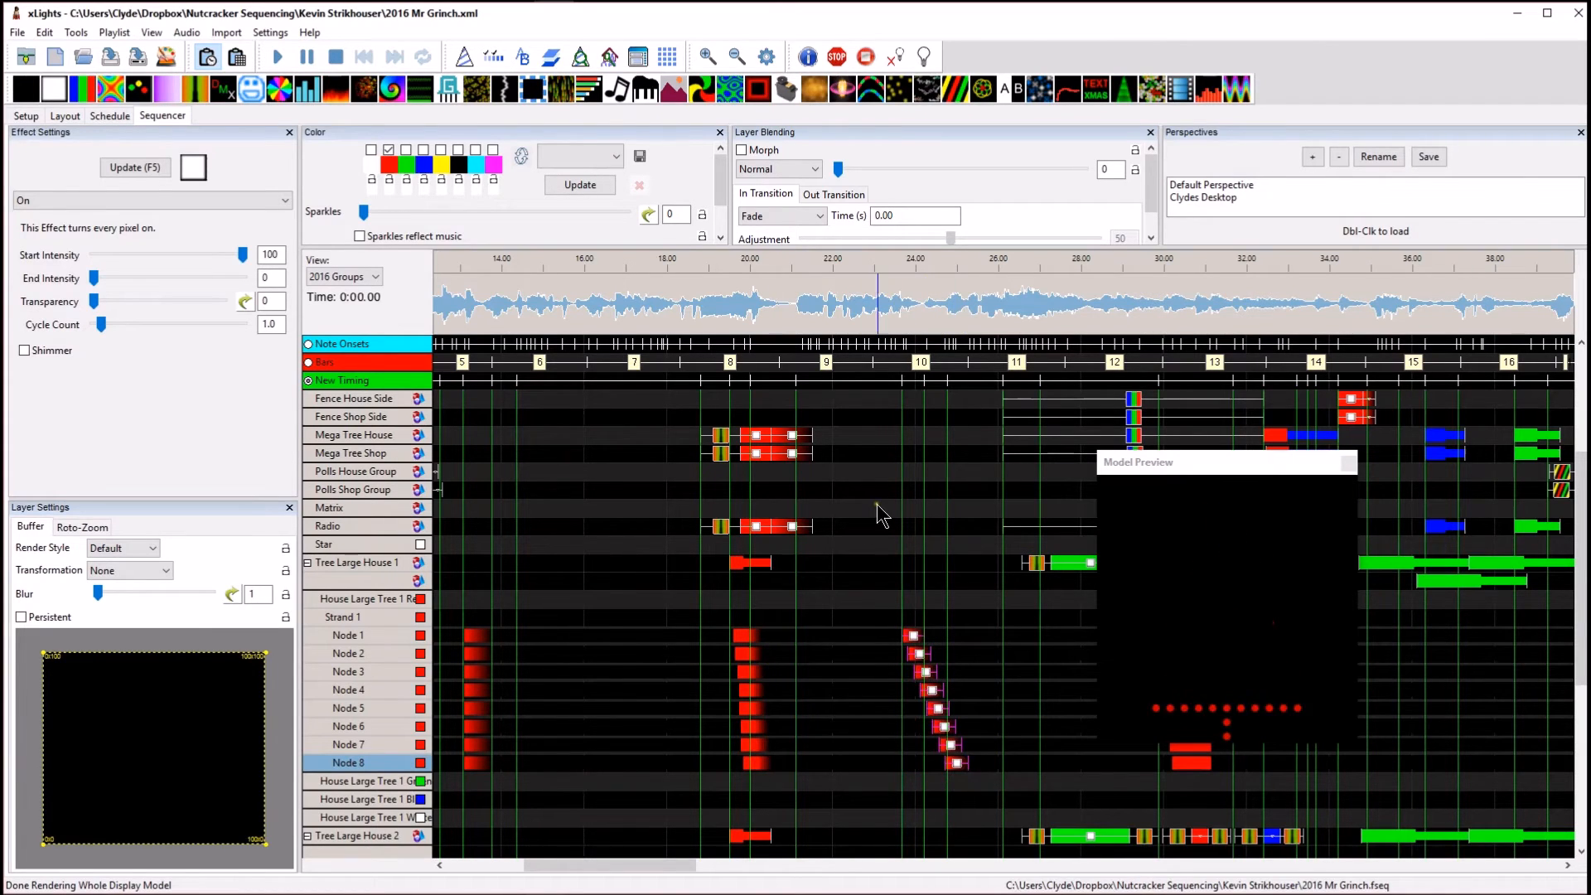
Preview the staggered node effects from 23.5 seconds, and delete them from Nodes 1 to 8.
click(895, 314)
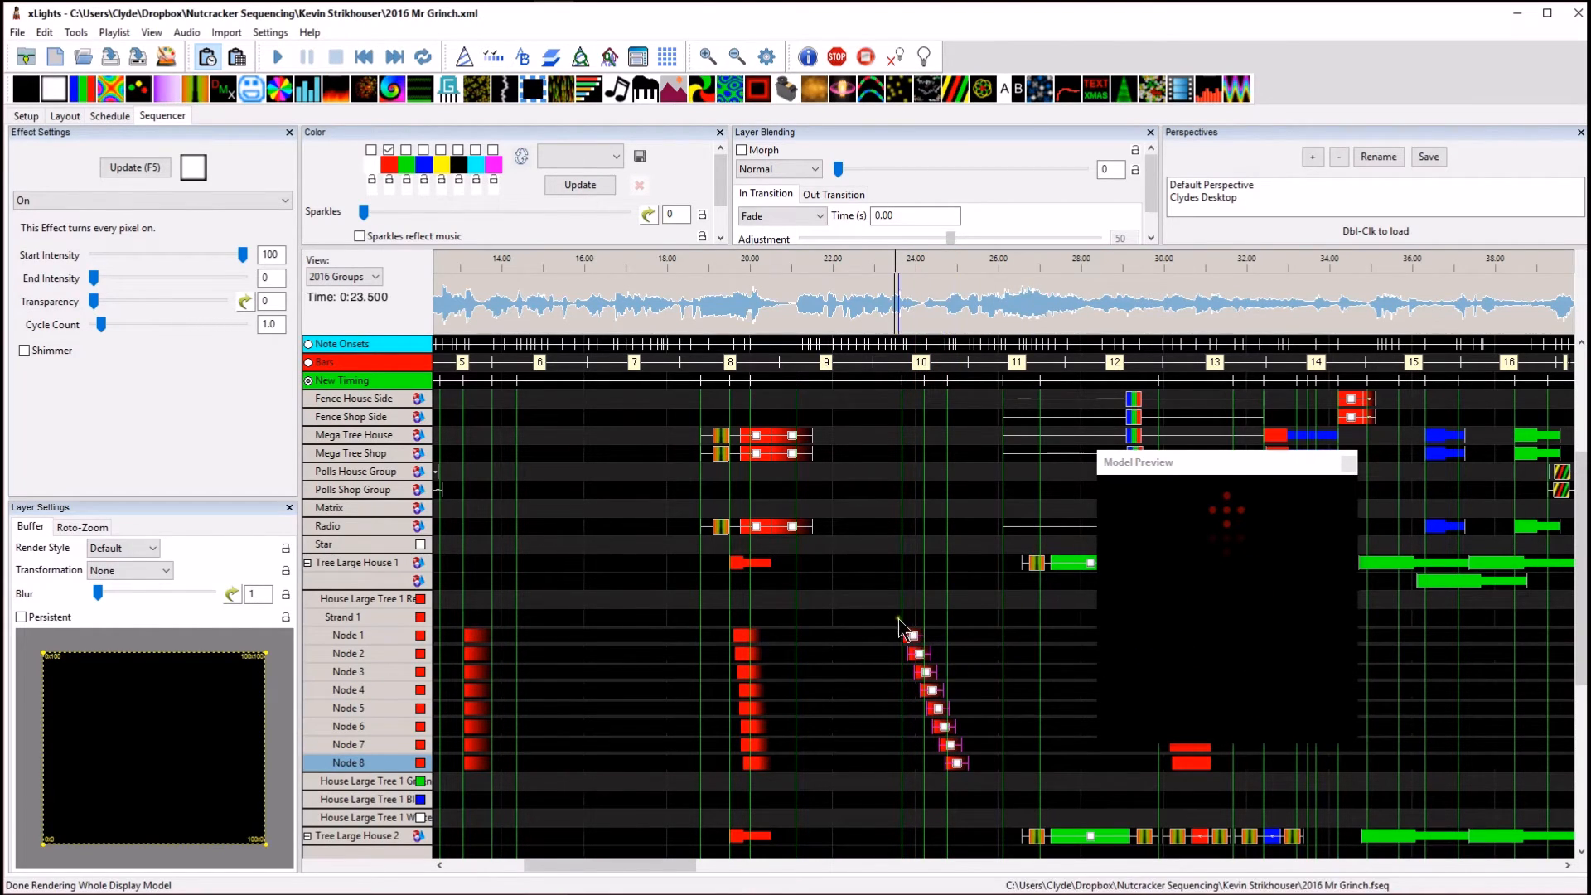
drag(909, 633, 983, 757)
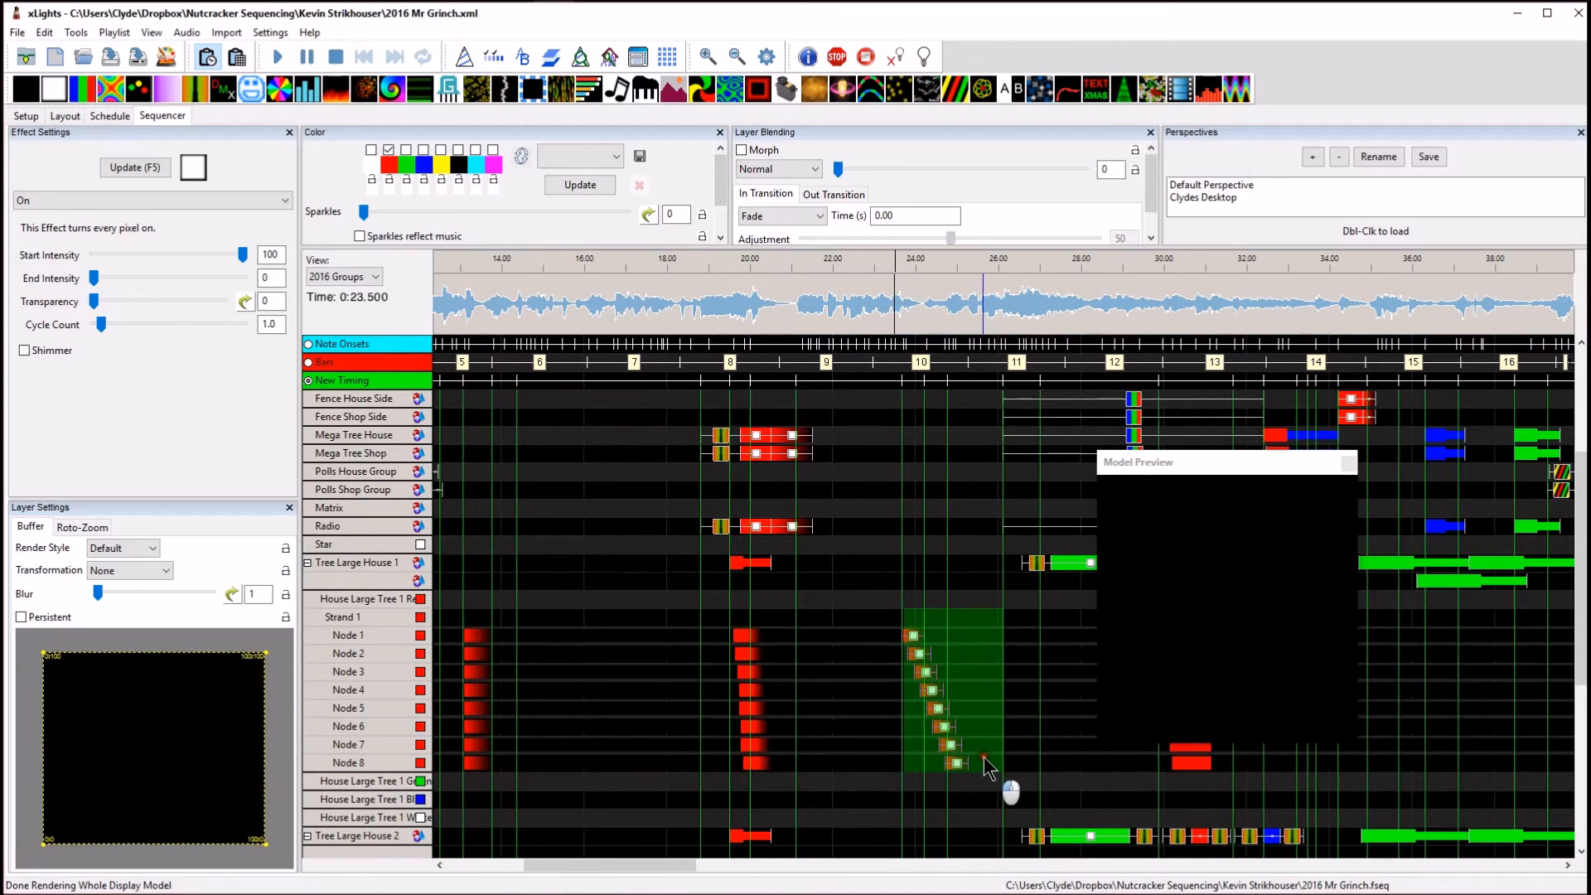
key(Delete)
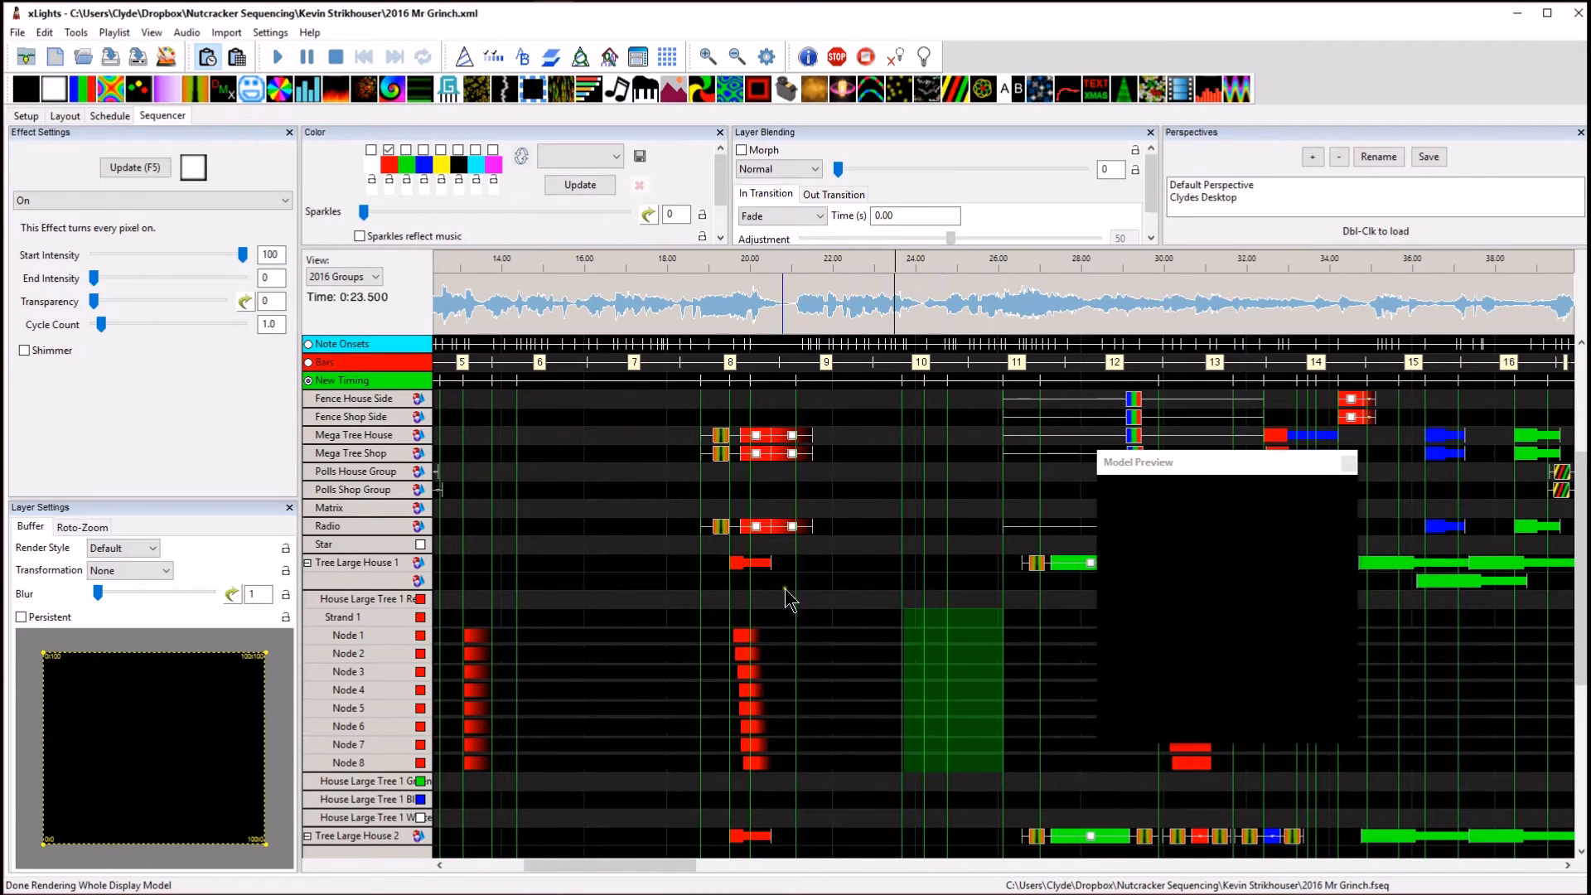
Replay the red Morph on Tree Large House 1, and reopen the group showing its four color models without their node rows.
click(753, 562)
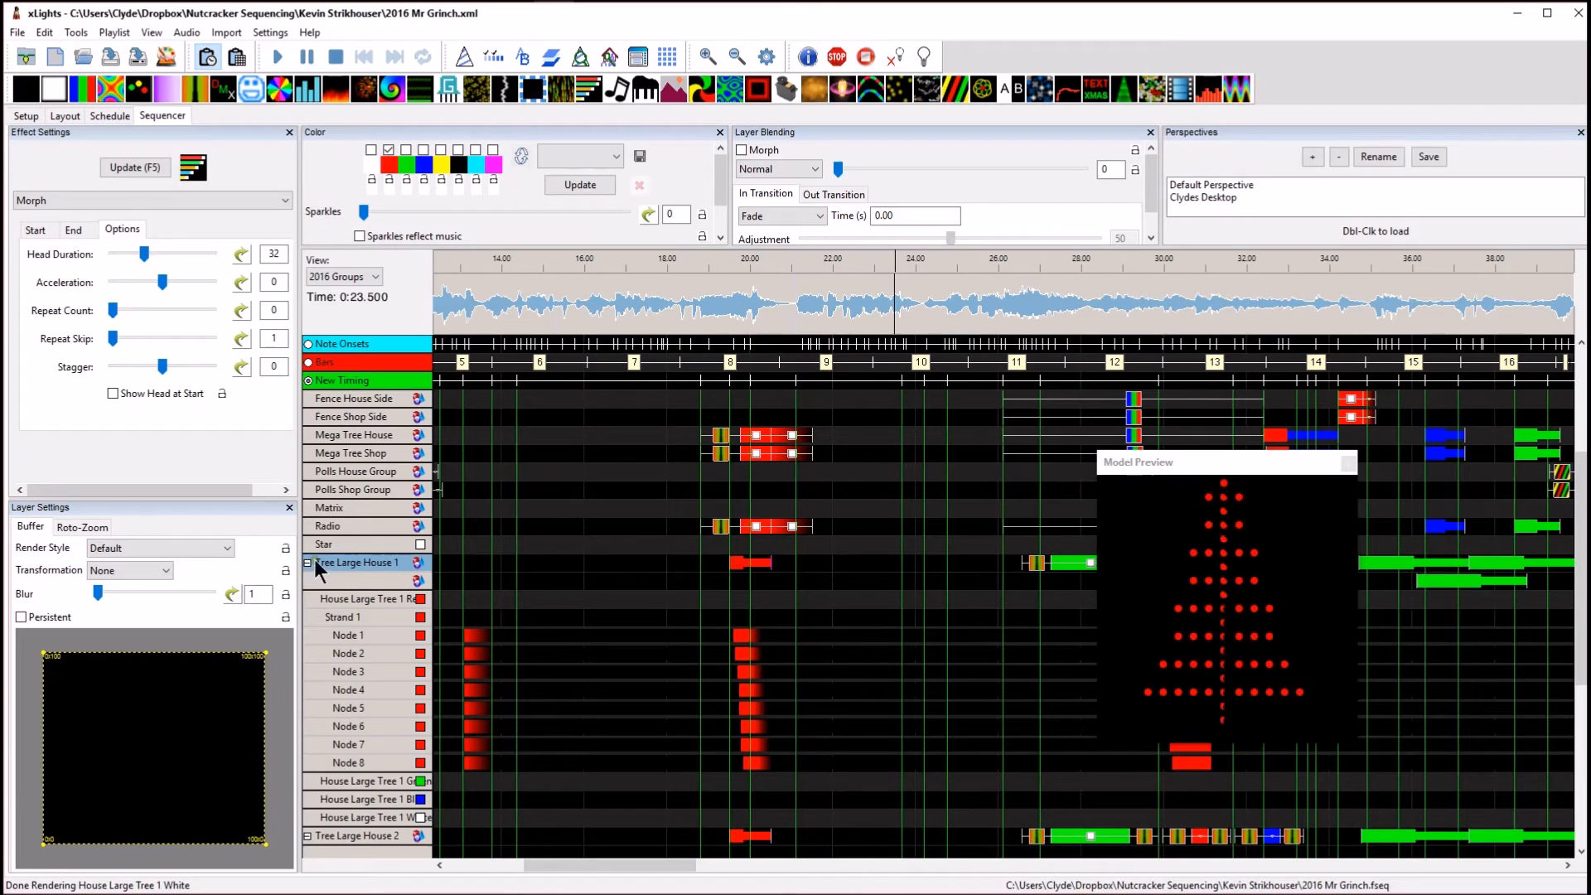
click(787, 571)
double_click(412, 562)
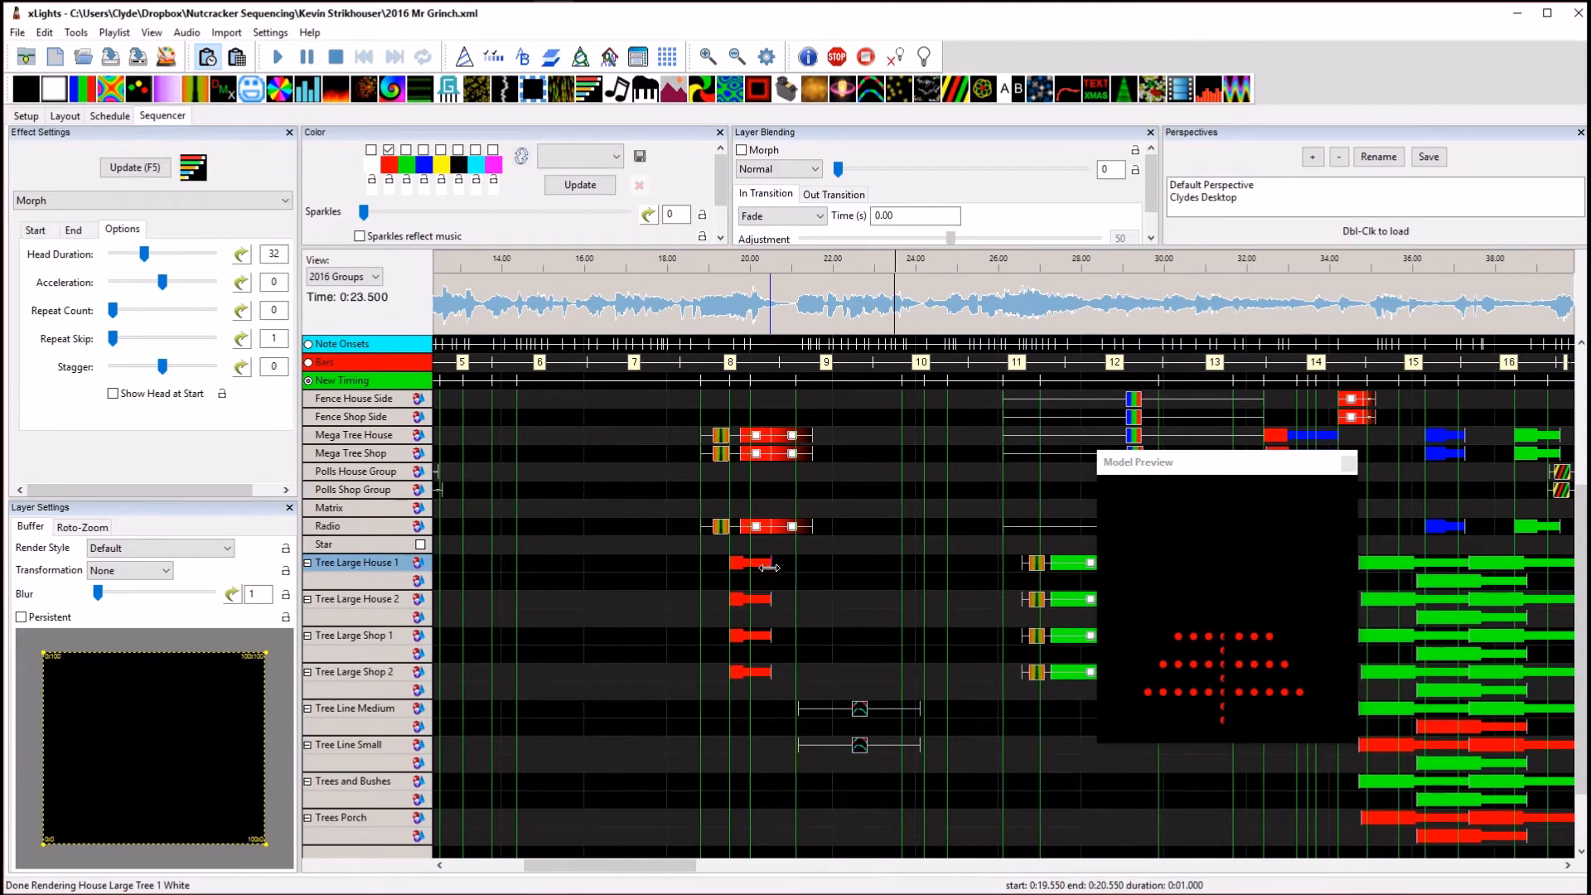
double_click(401, 568)
double_click(395, 577)
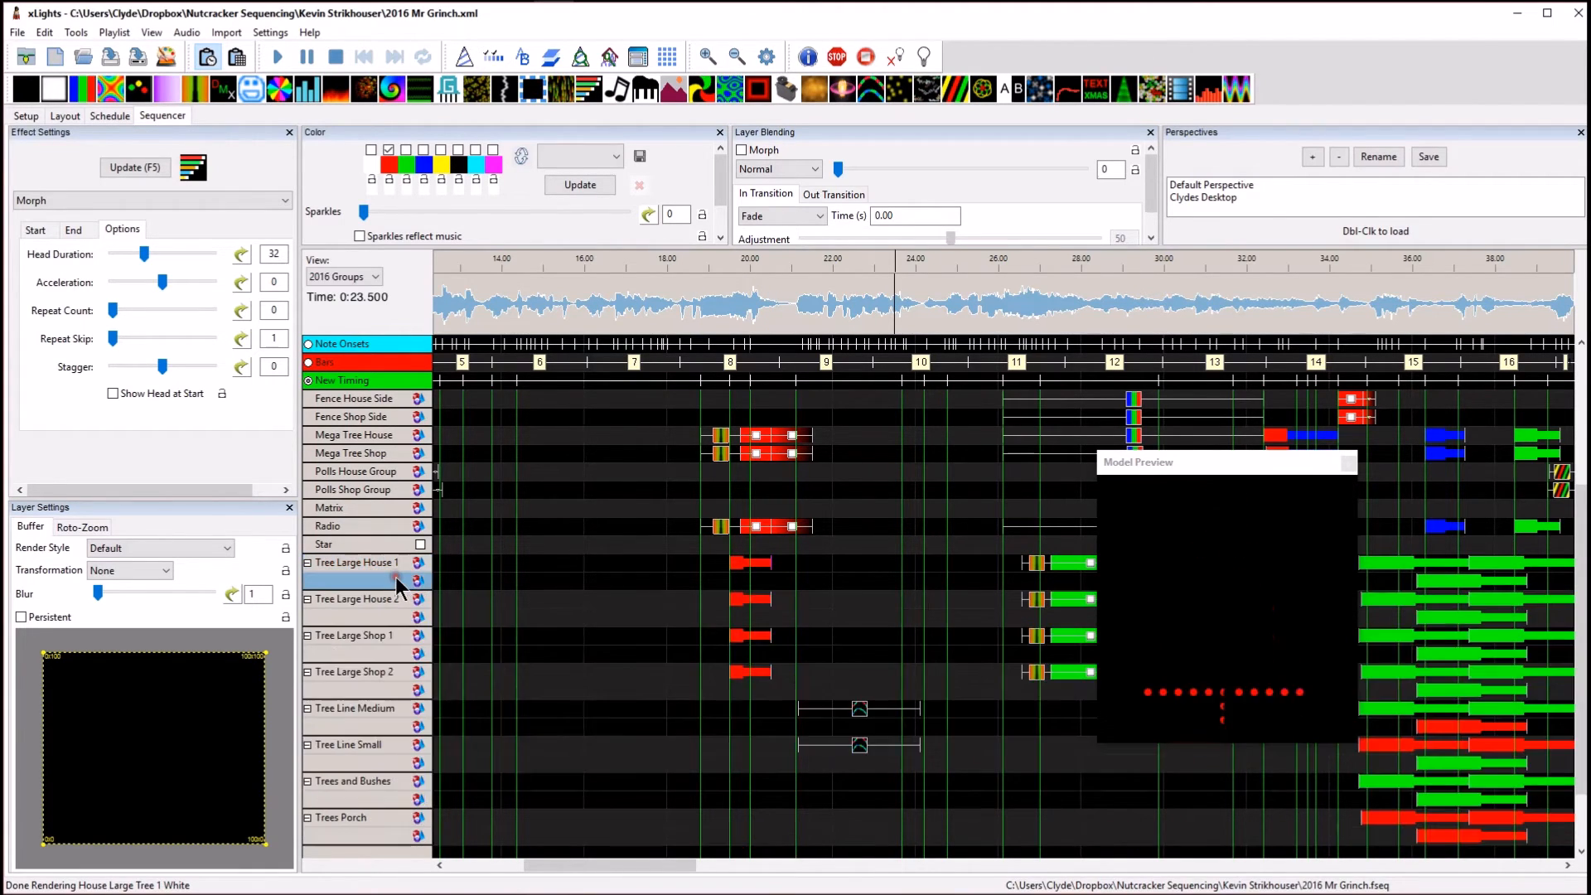
double_click(395, 577)
double_click(391, 600)
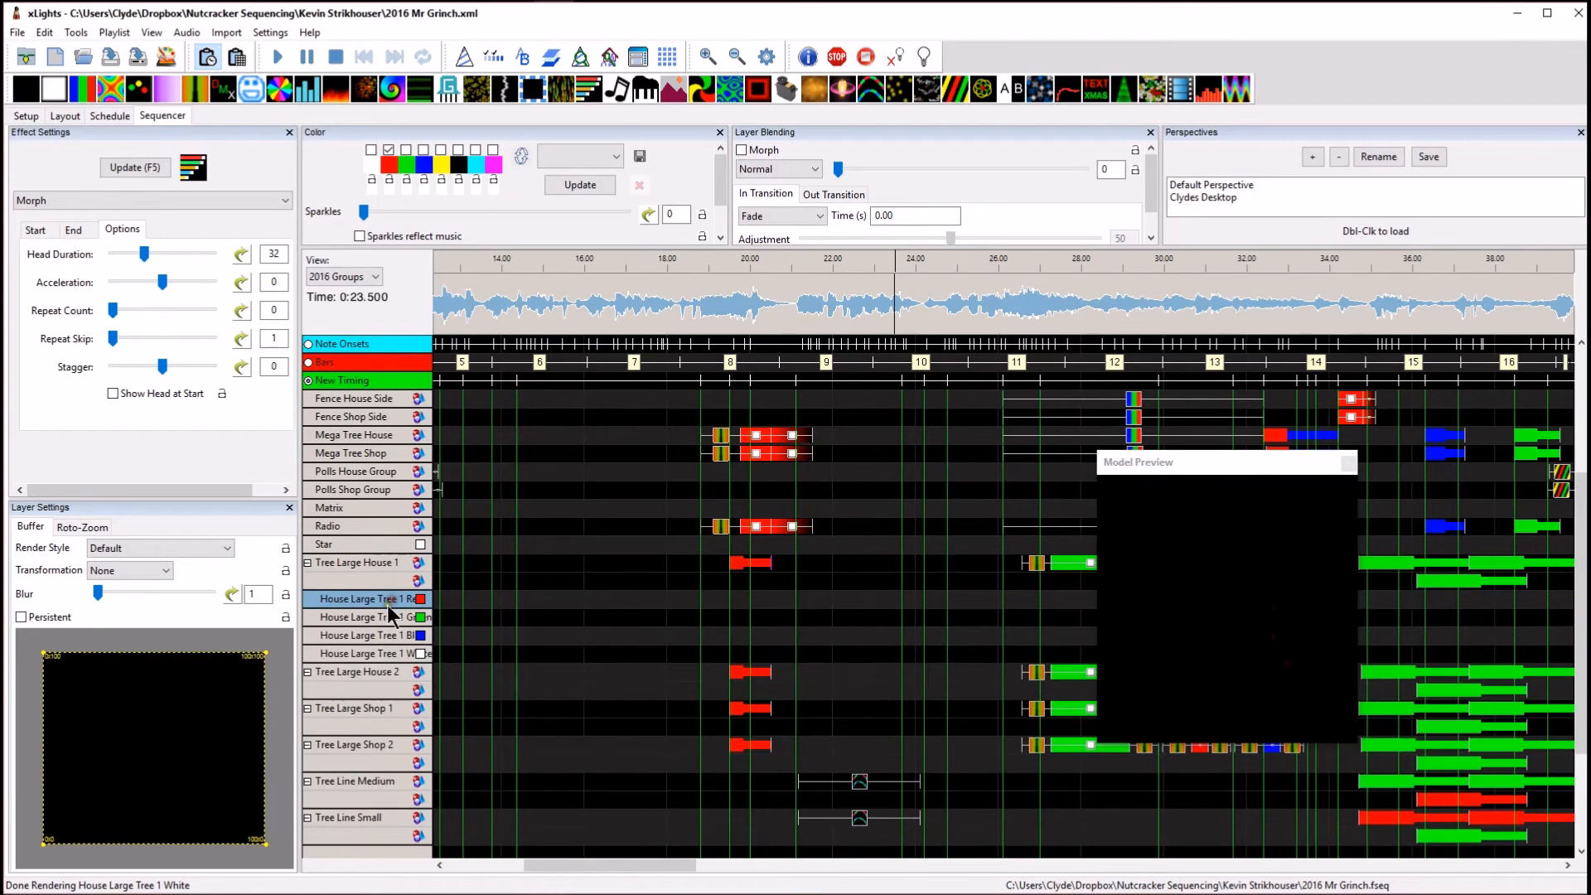
Copy the red Morph near 20 seconds on Tree Large House 1 into the empty span from 21.15 to 23.7 seconds.
click(770, 561)
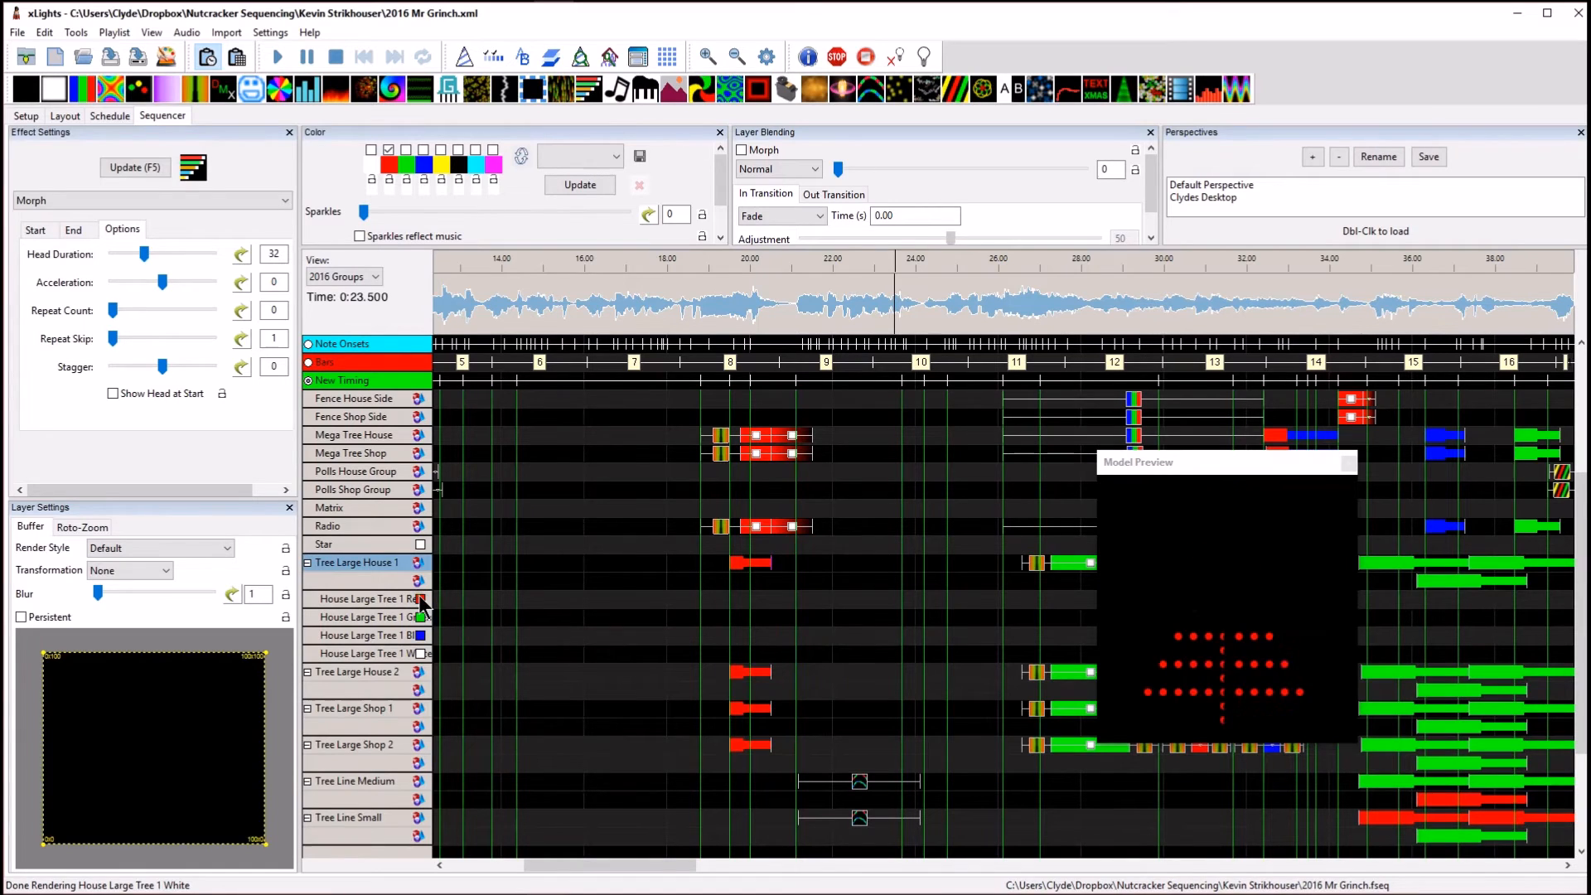
click(770, 564)
click(830, 566)
key(ctrl+v)
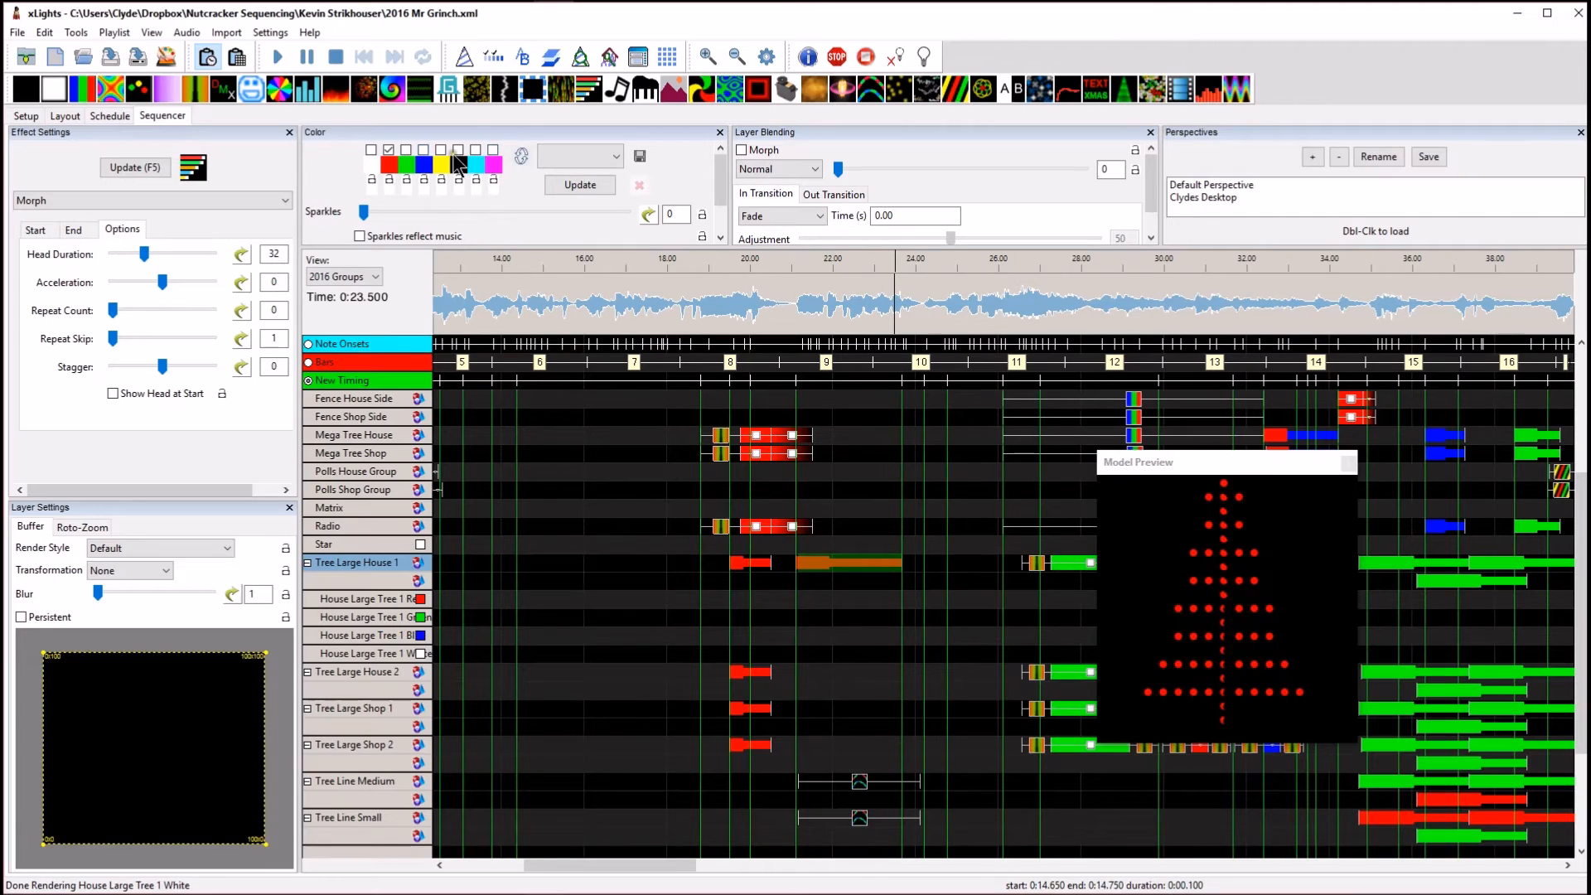
Change the yellow palette color to purple, and make it the copied Morph's only active color by enabling it and disabling red.
click(442, 164)
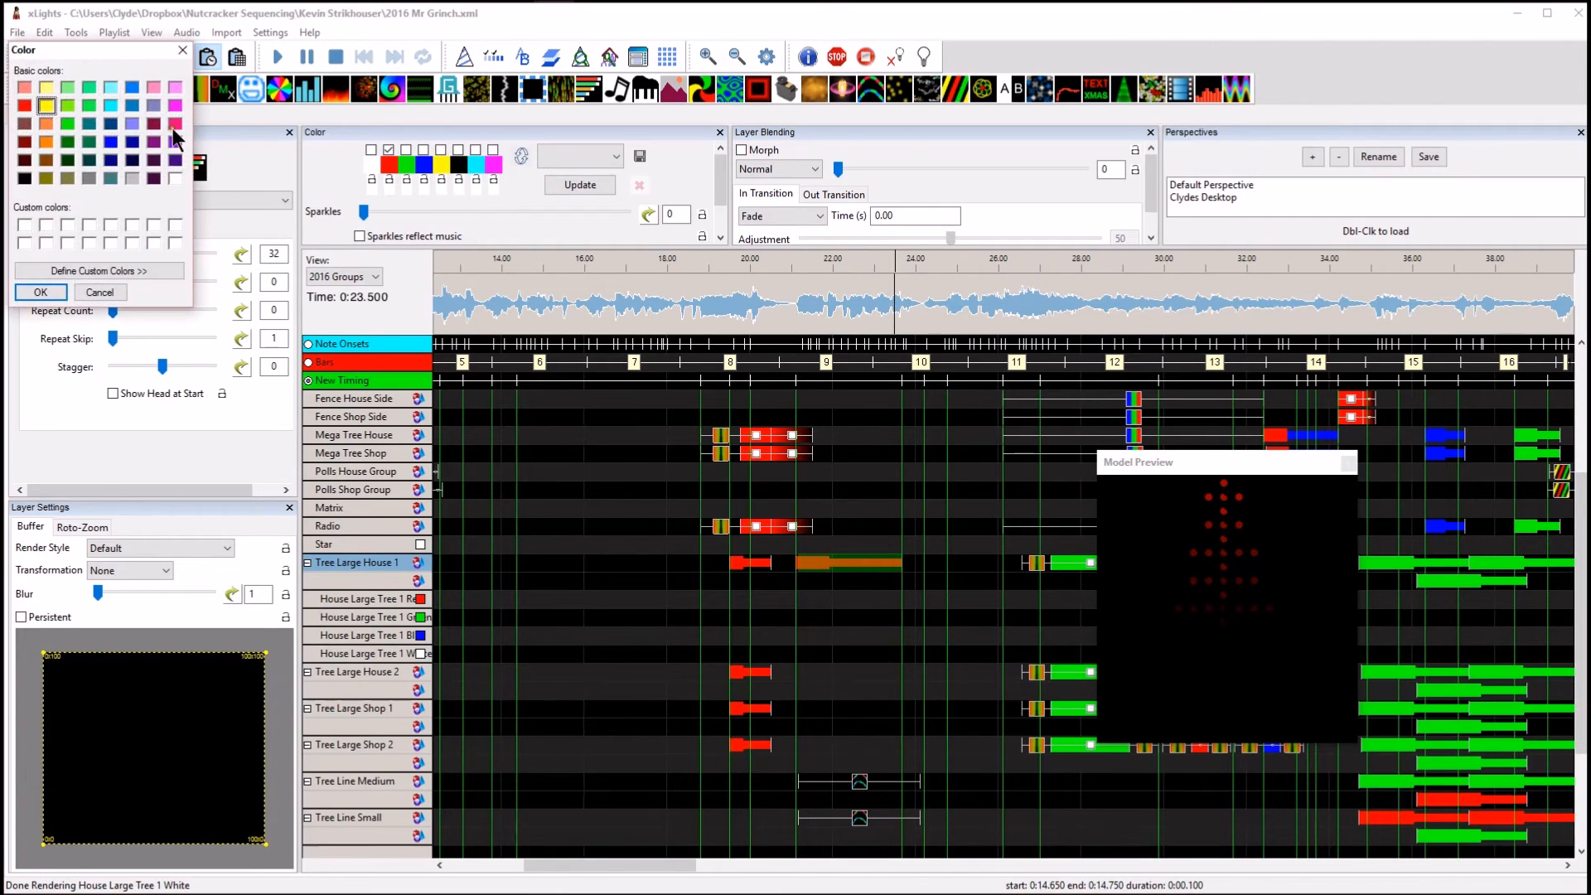
click(175, 143)
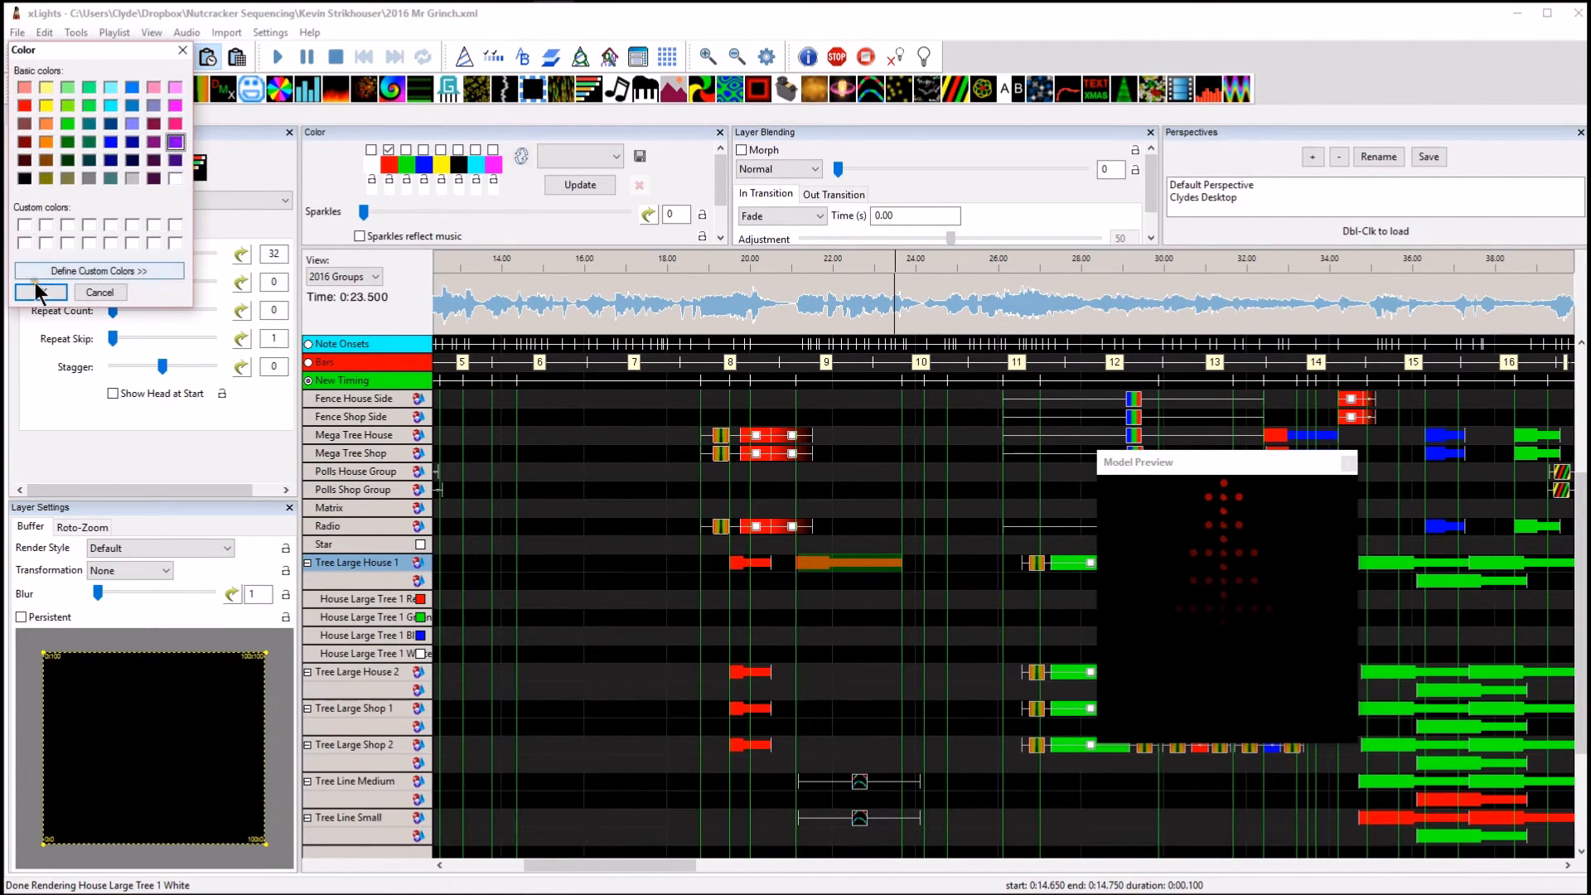
click(33, 291)
click(441, 150)
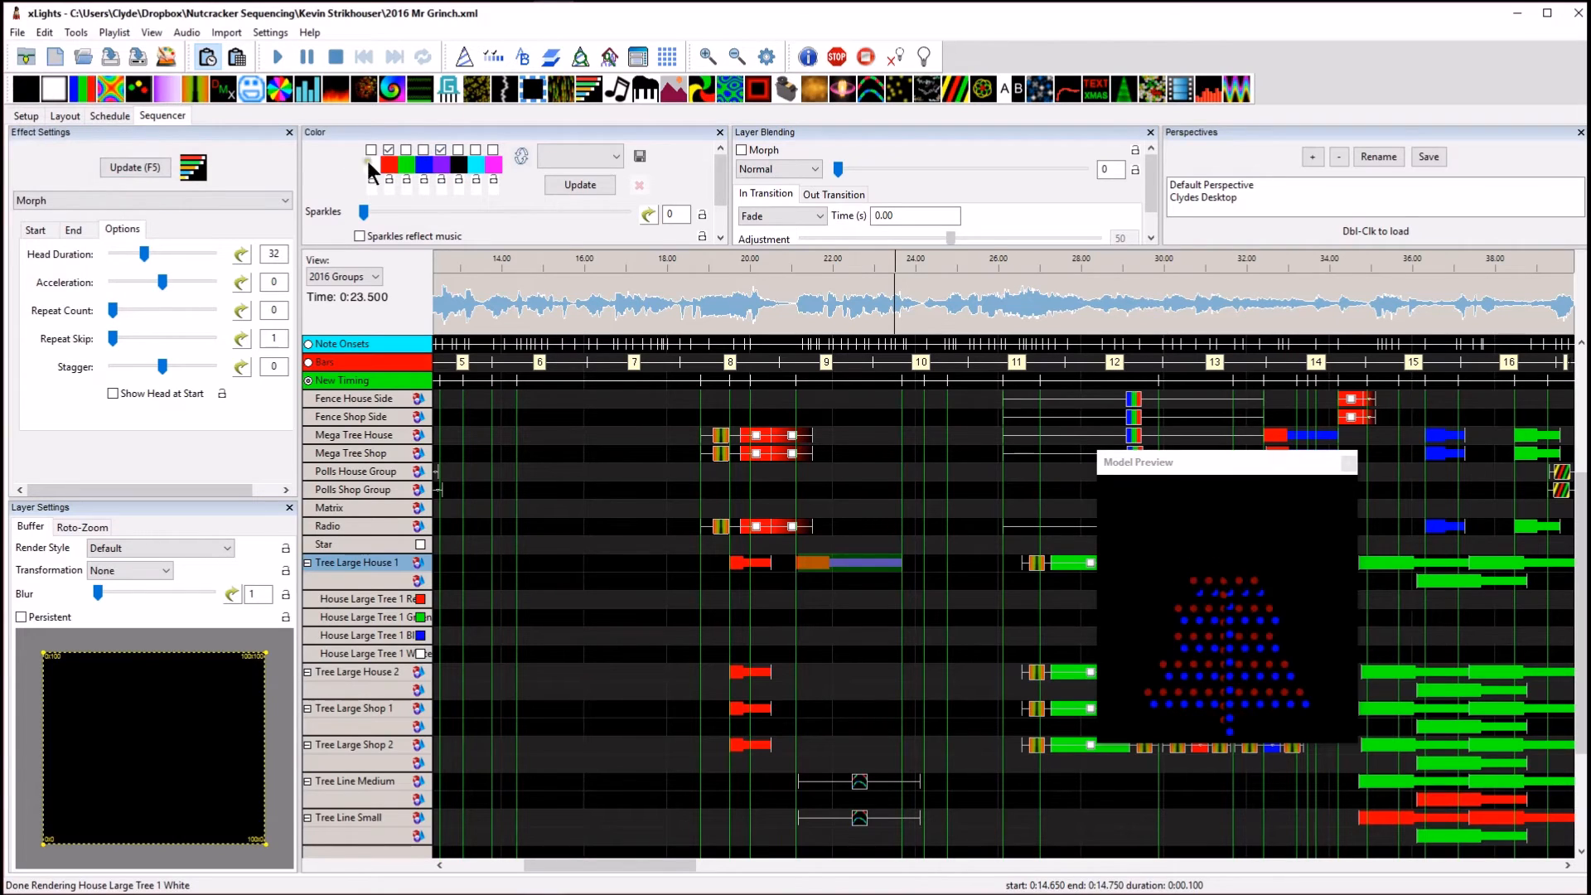
click(388, 150)
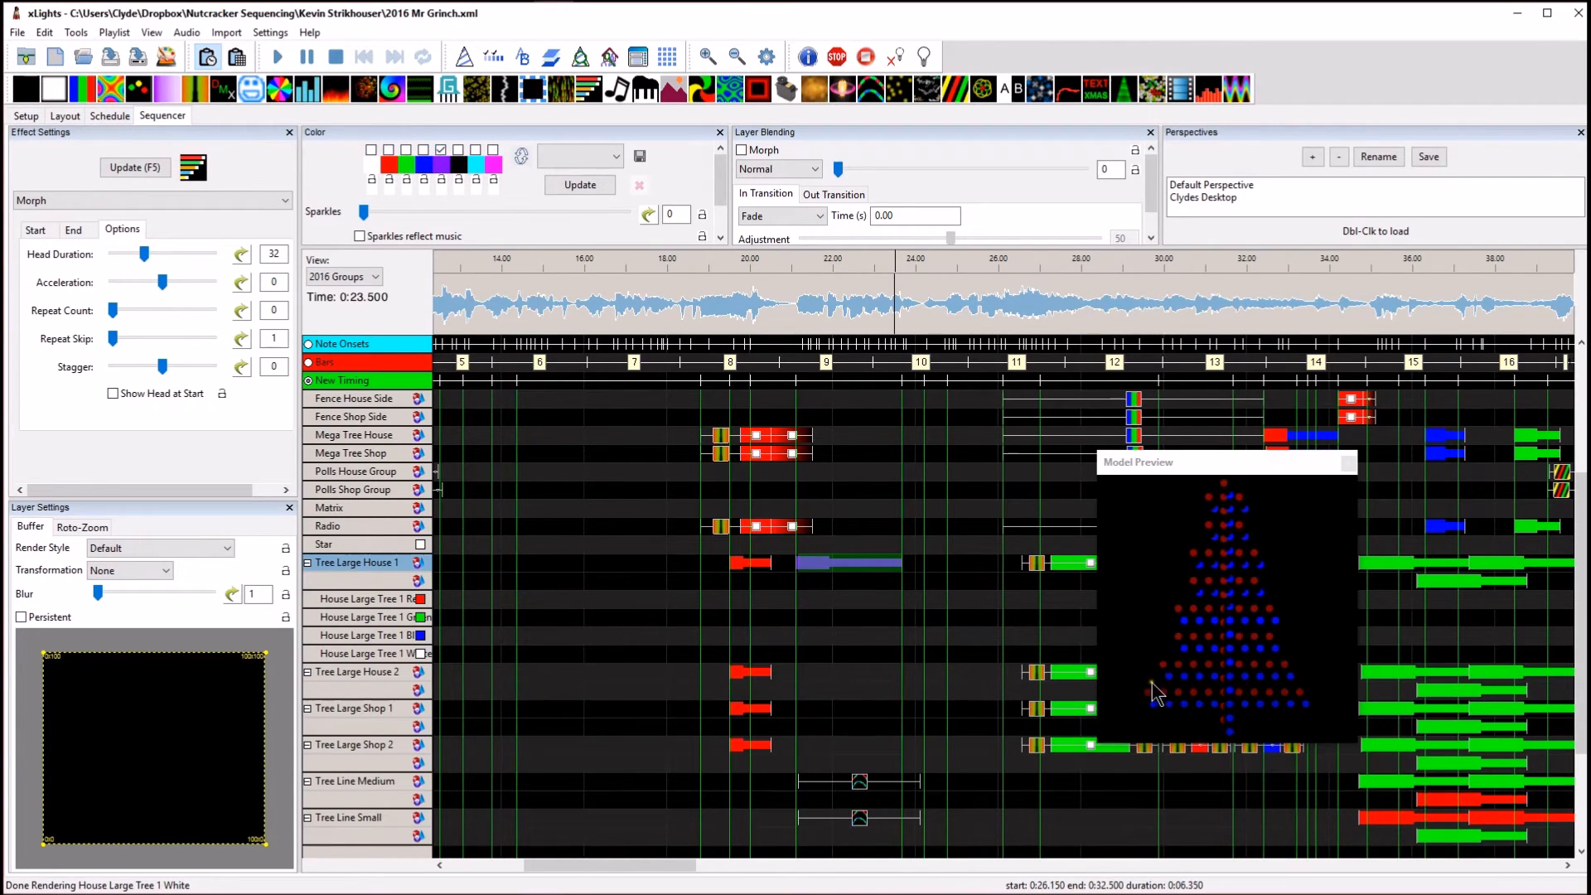
Preview the purple Morph, and compare its rendering in the Strand 1 node rows of the red and blue House Large Tree 1 models.
click(848, 563)
double_click(389, 598)
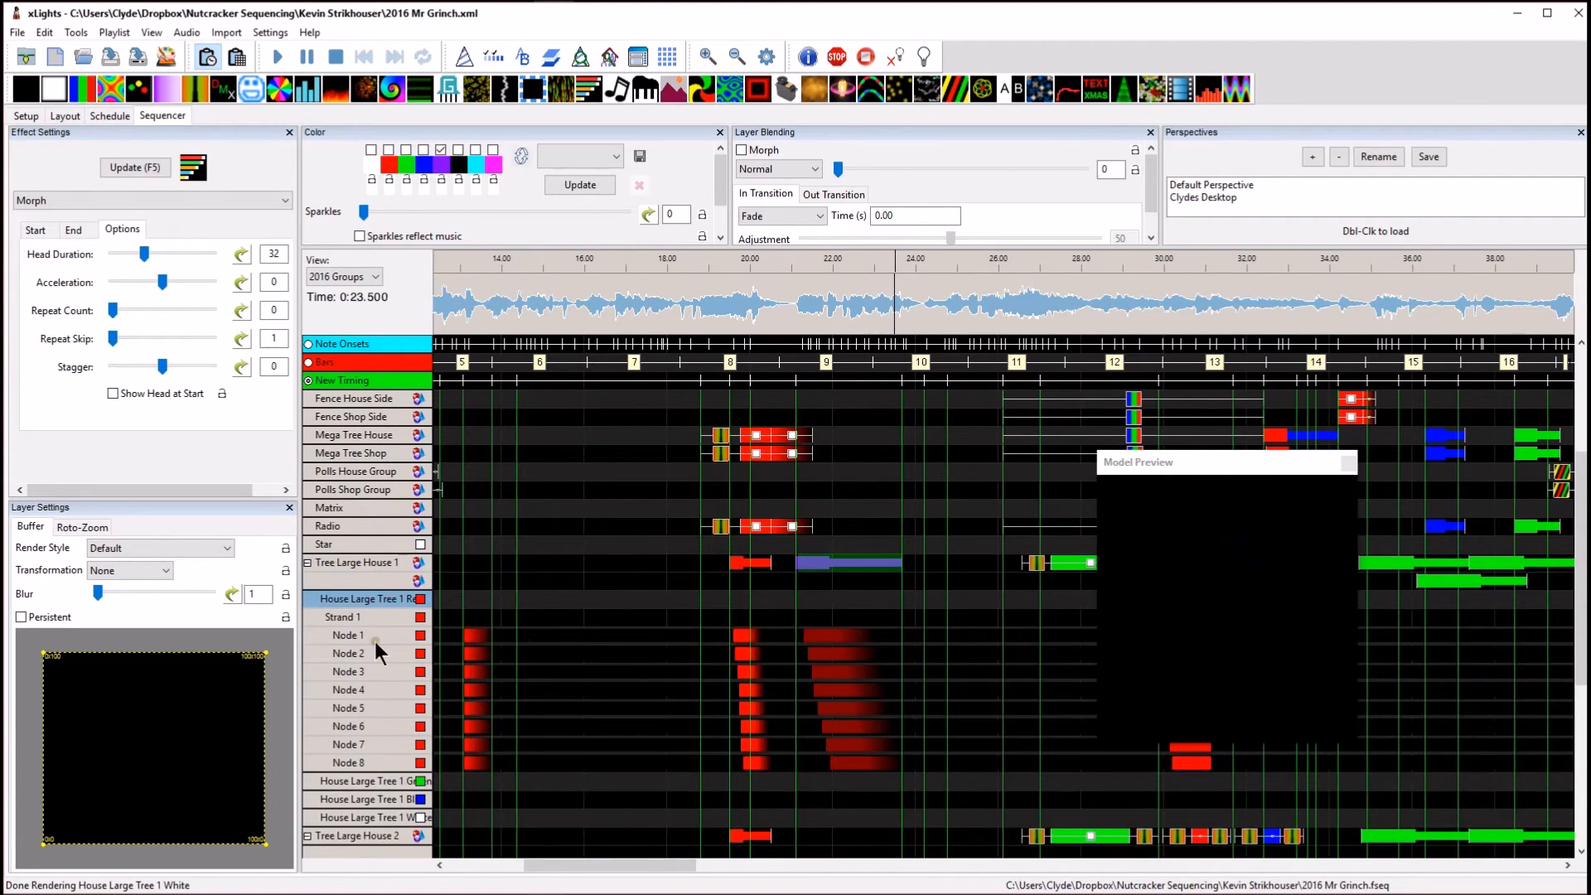
double_click(385, 797)
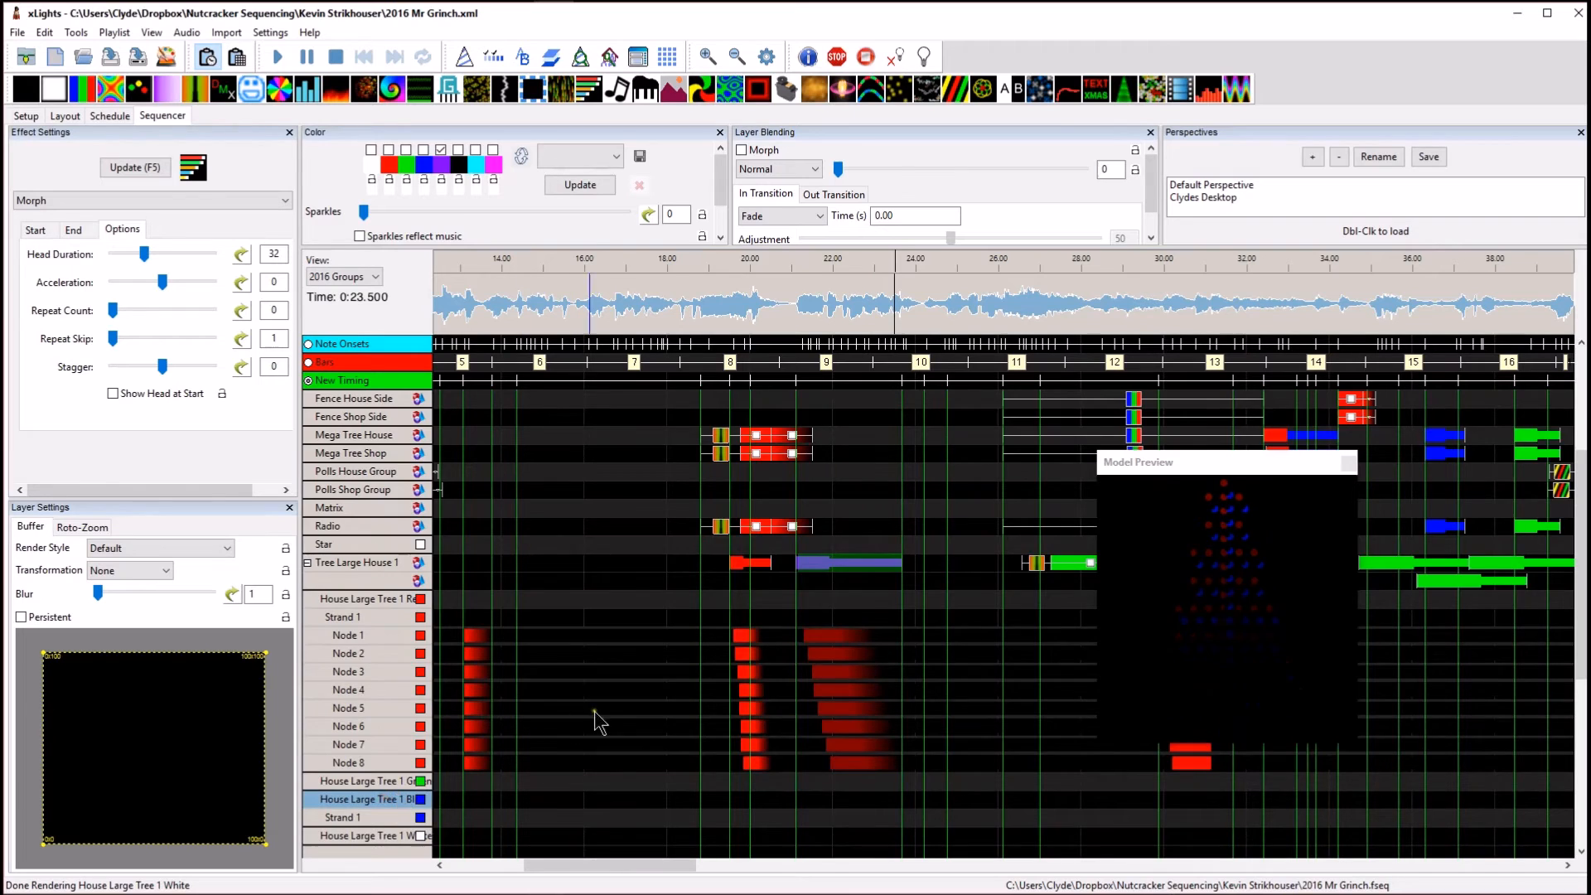
scroll(659, 688, down, 3)
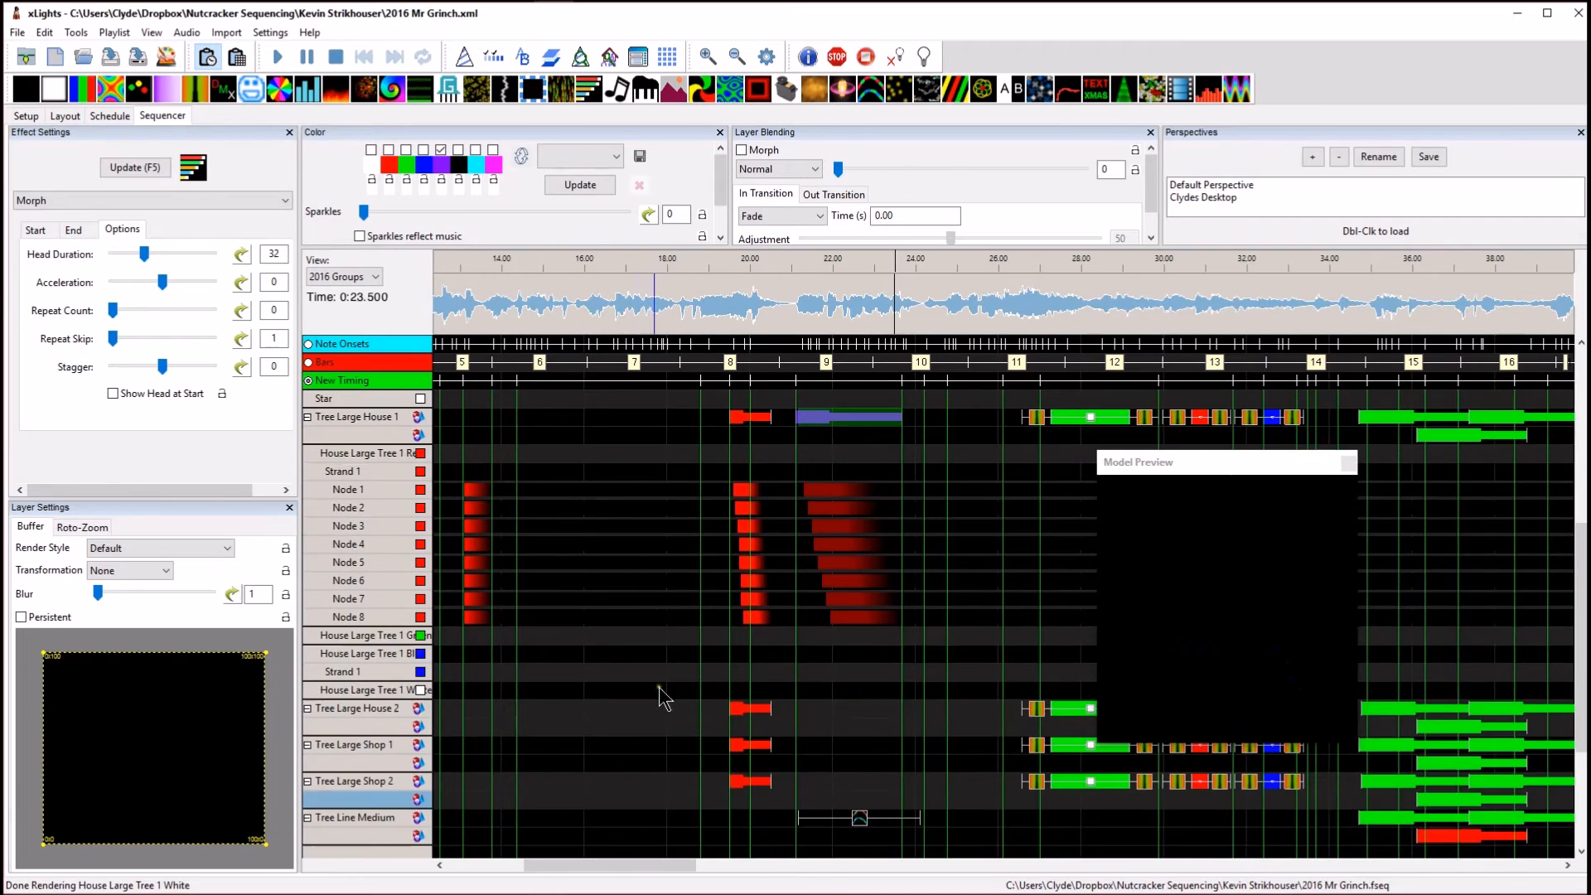
double_click(383, 671)
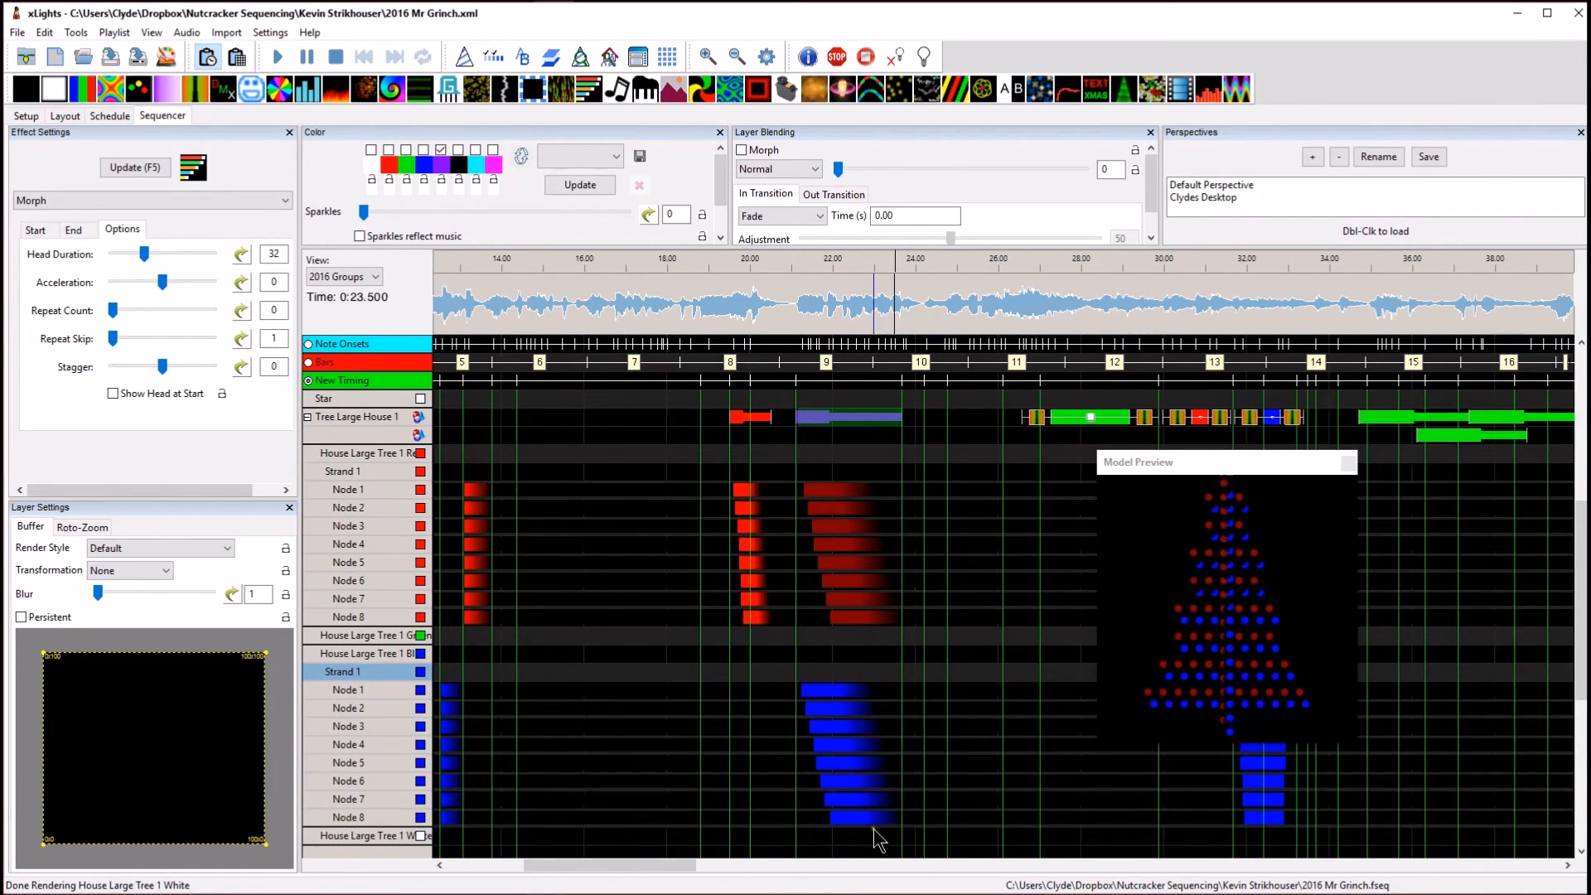
double_click(351, 673)
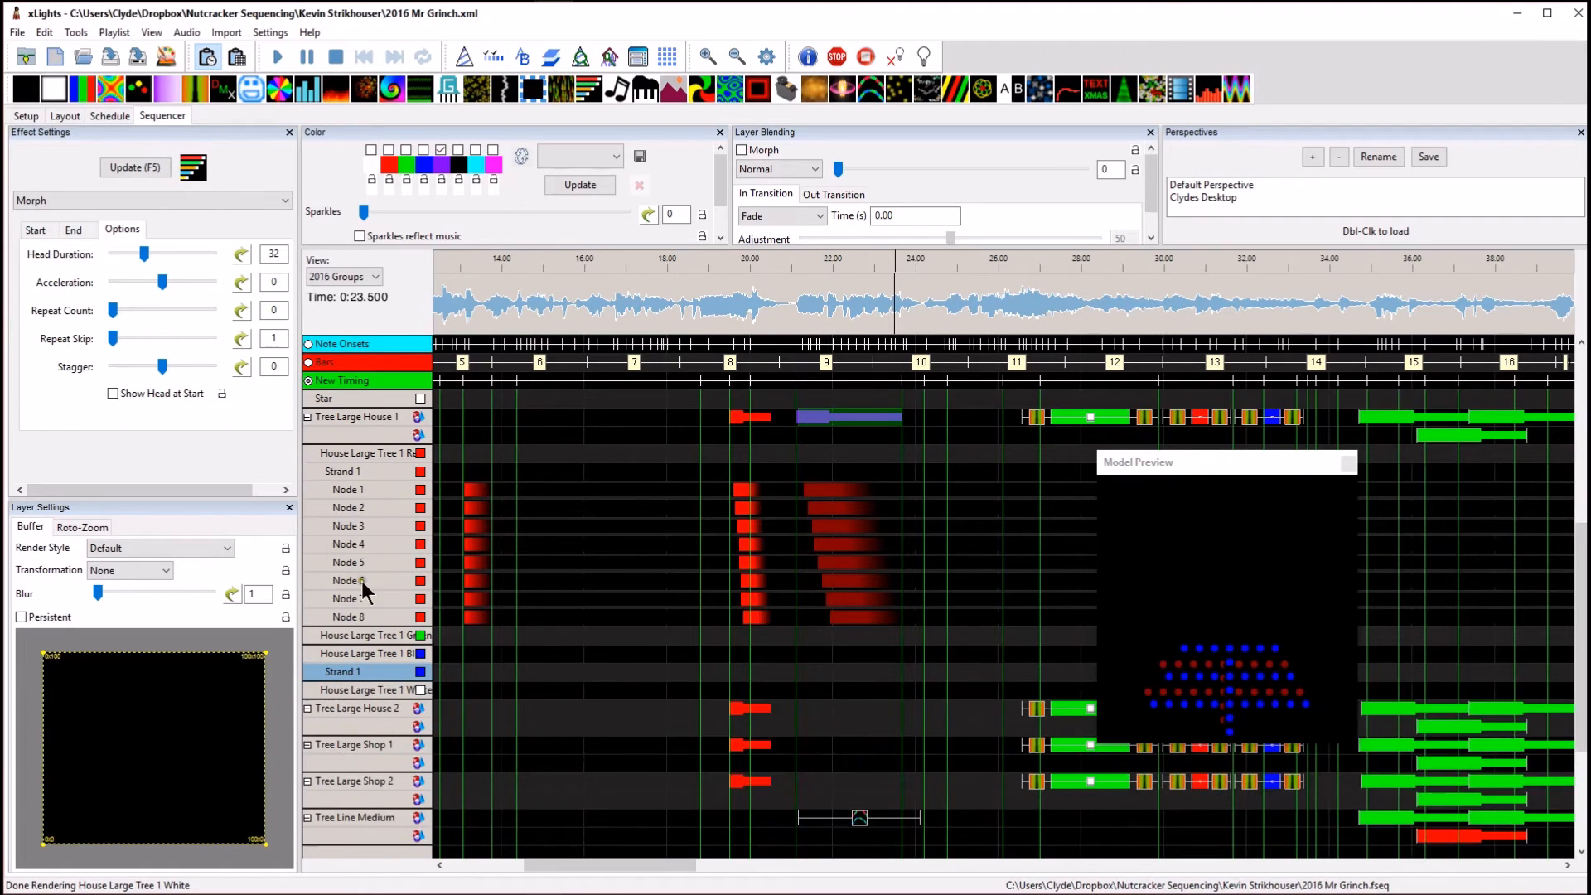
Collapse the red Strand 1 nodes, and open the House Large Tree 1 Green model down to its Strand 1 node rows.
double_click(367, 470)
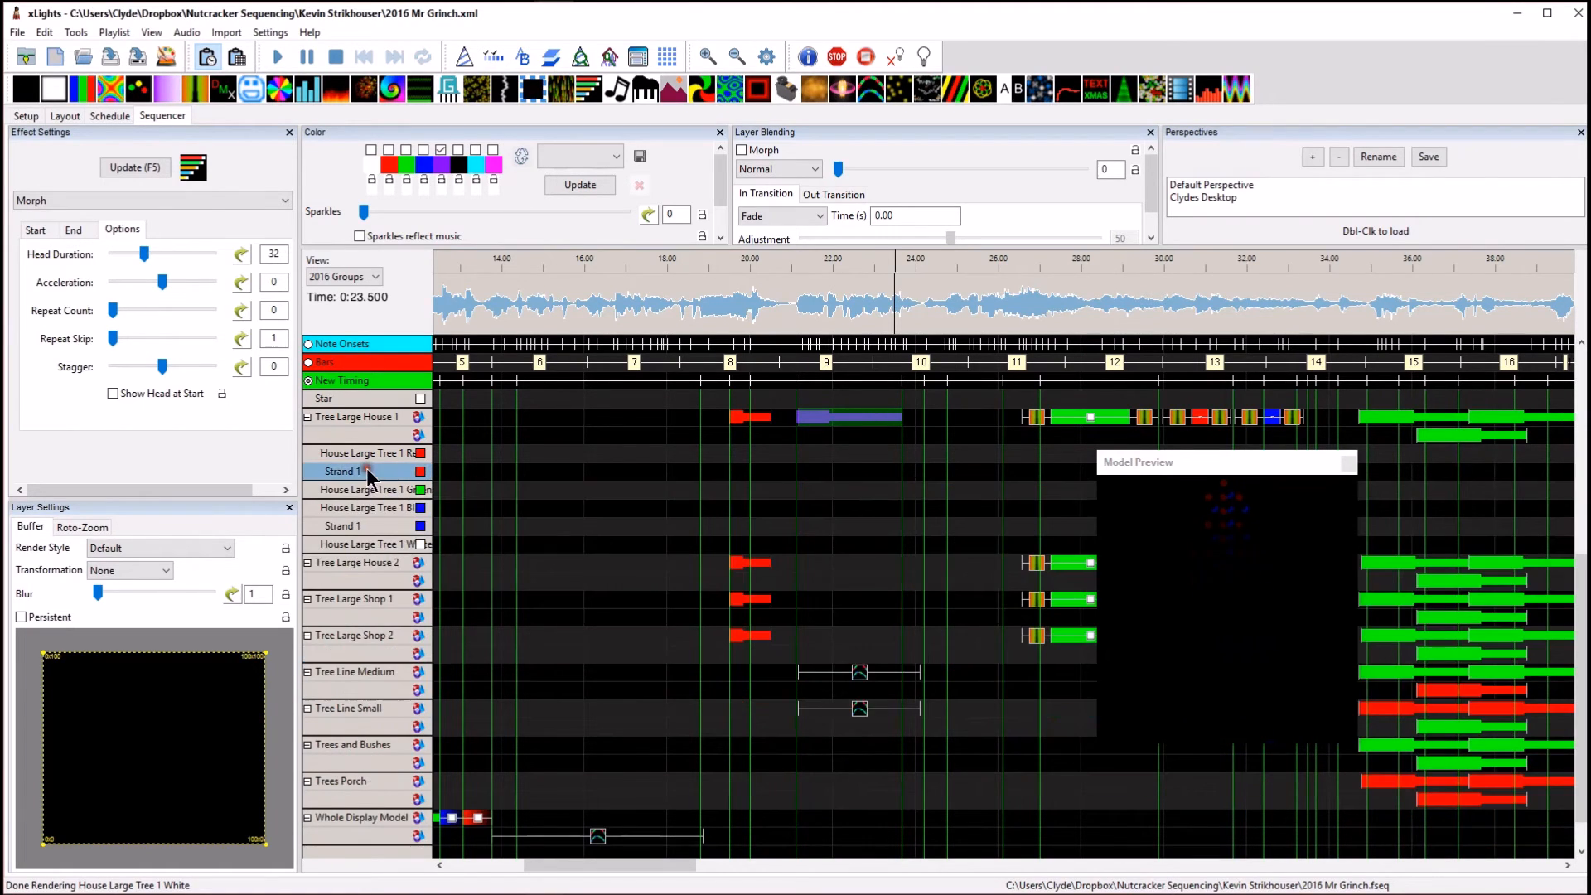
double_click(376, 477)
double_click(376, 466)
double_click(379, 489)
double_click(374, 504)
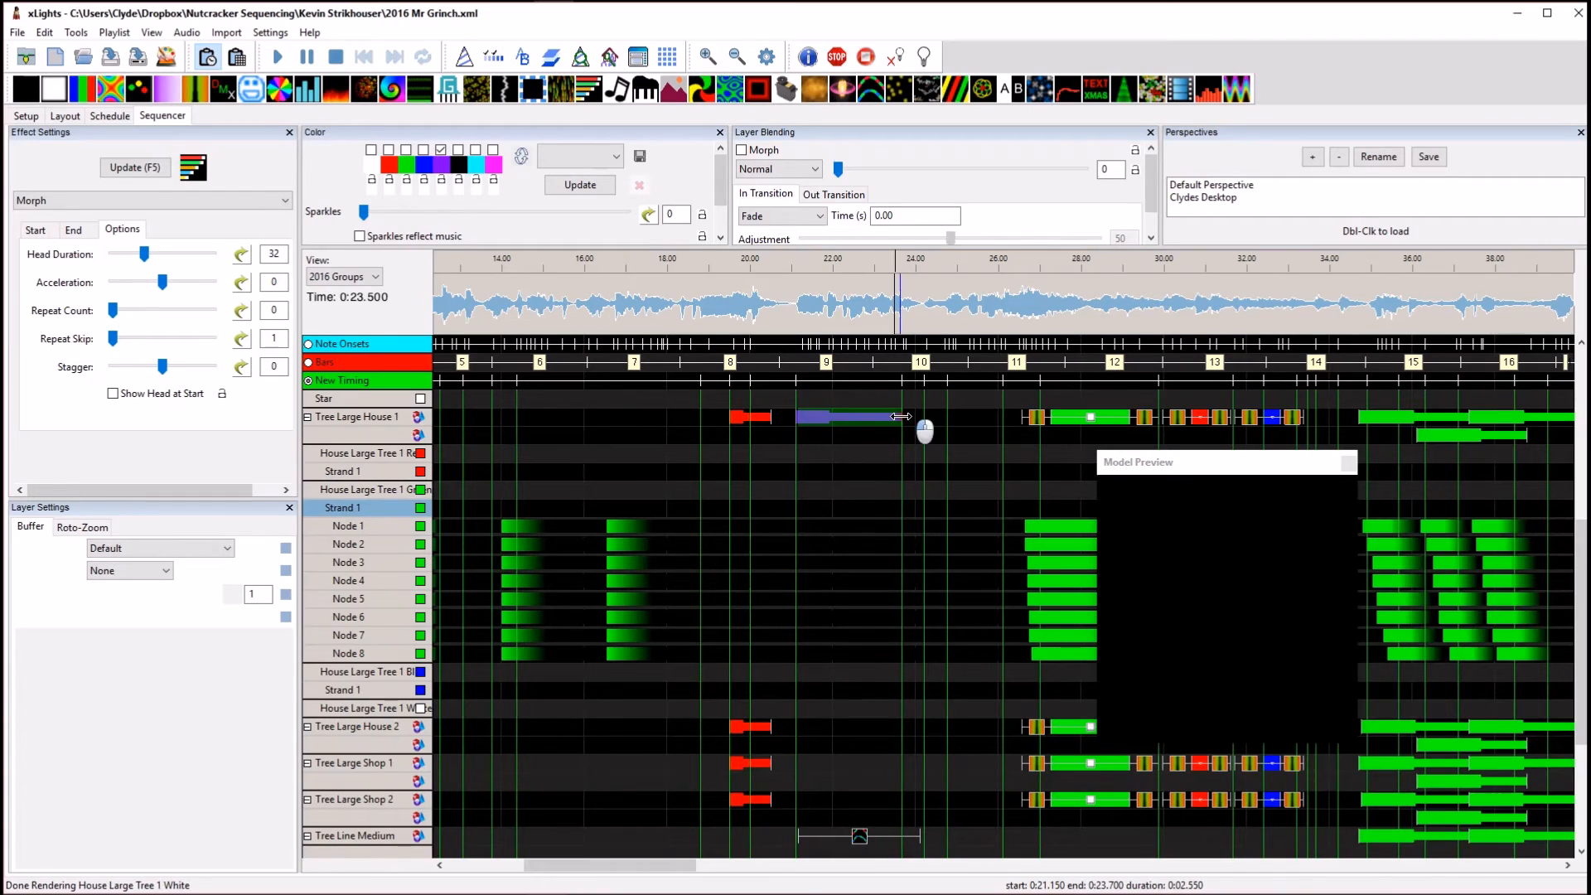
Recolor the purple Morph on Tree Large House 1 to orange.
click(845, 417)
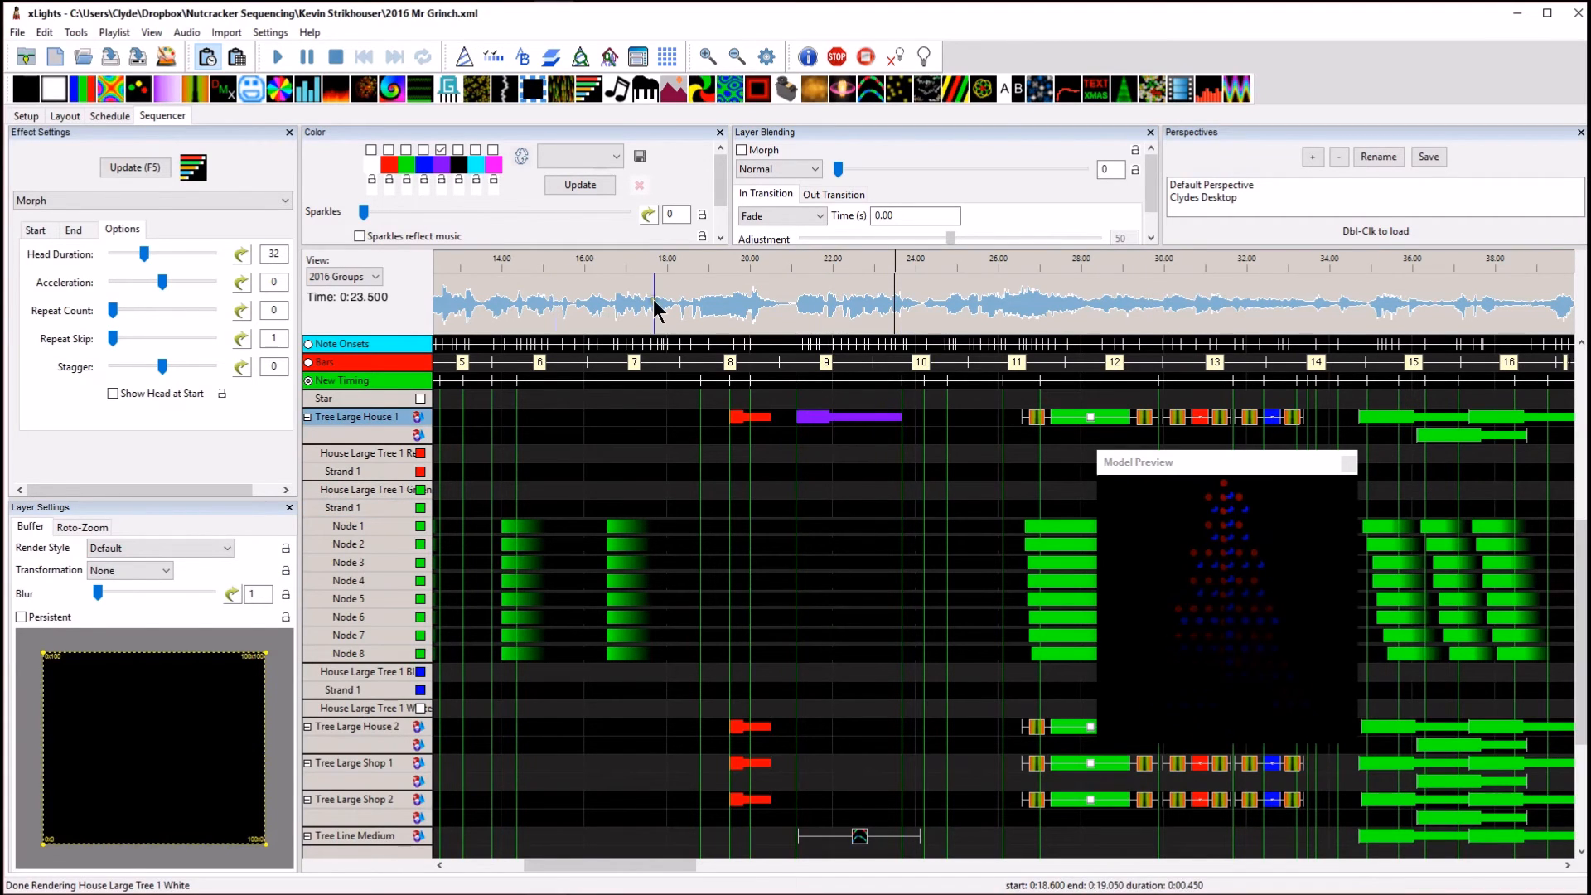
click(445, 163)
click(47, 145)
click(46, 291)
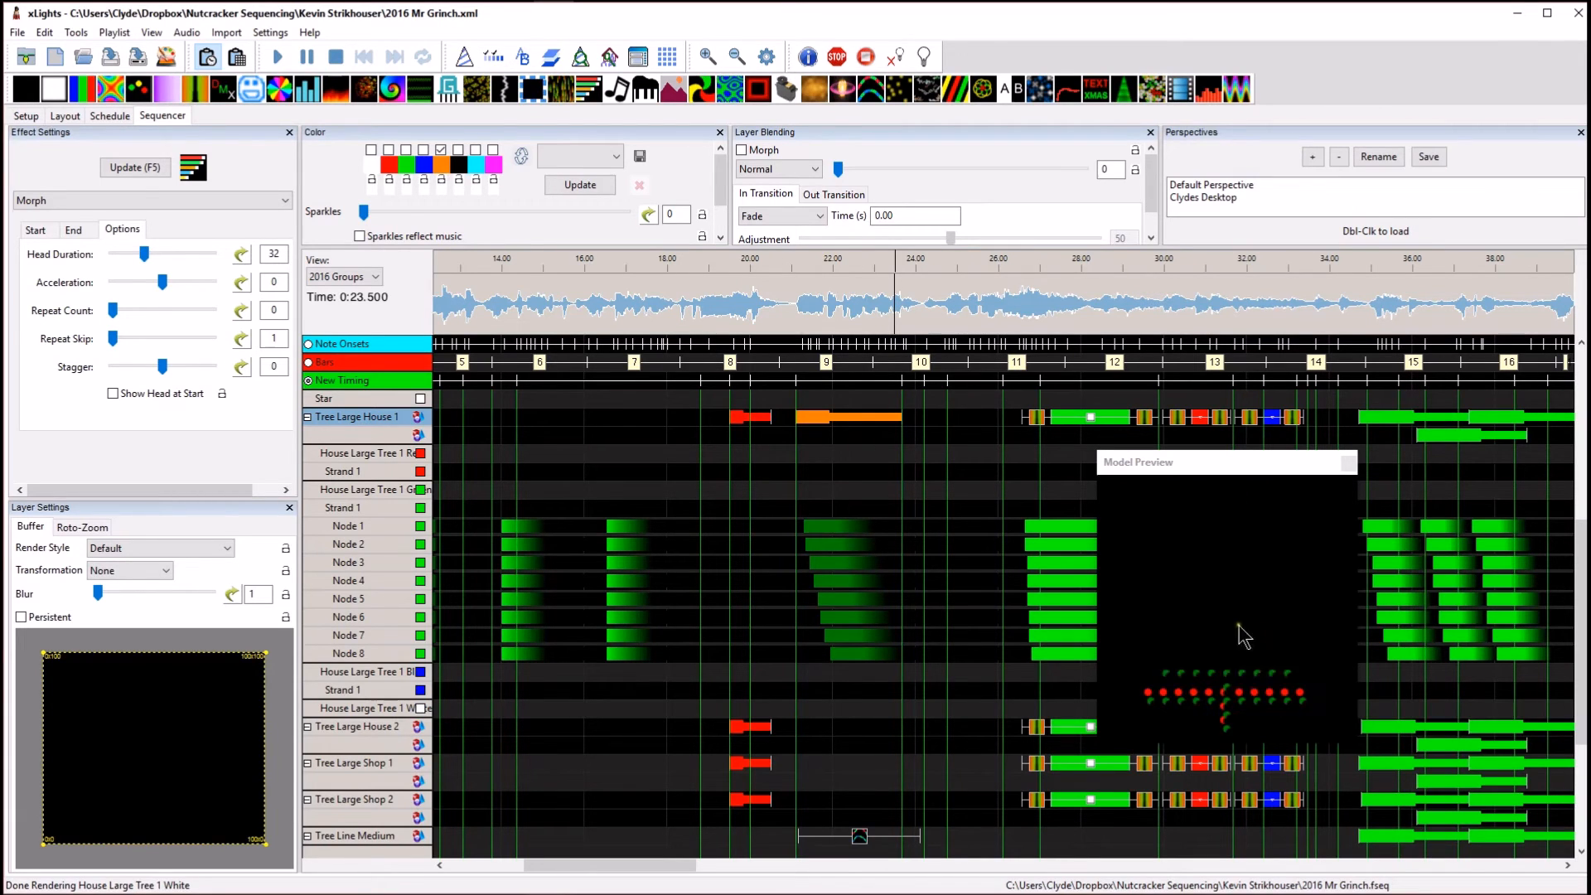
Examine how the orange Morph renders on the red, green and blue nodes, leaving only the blue Strand 1 node rows open.
double_click(385, 469)
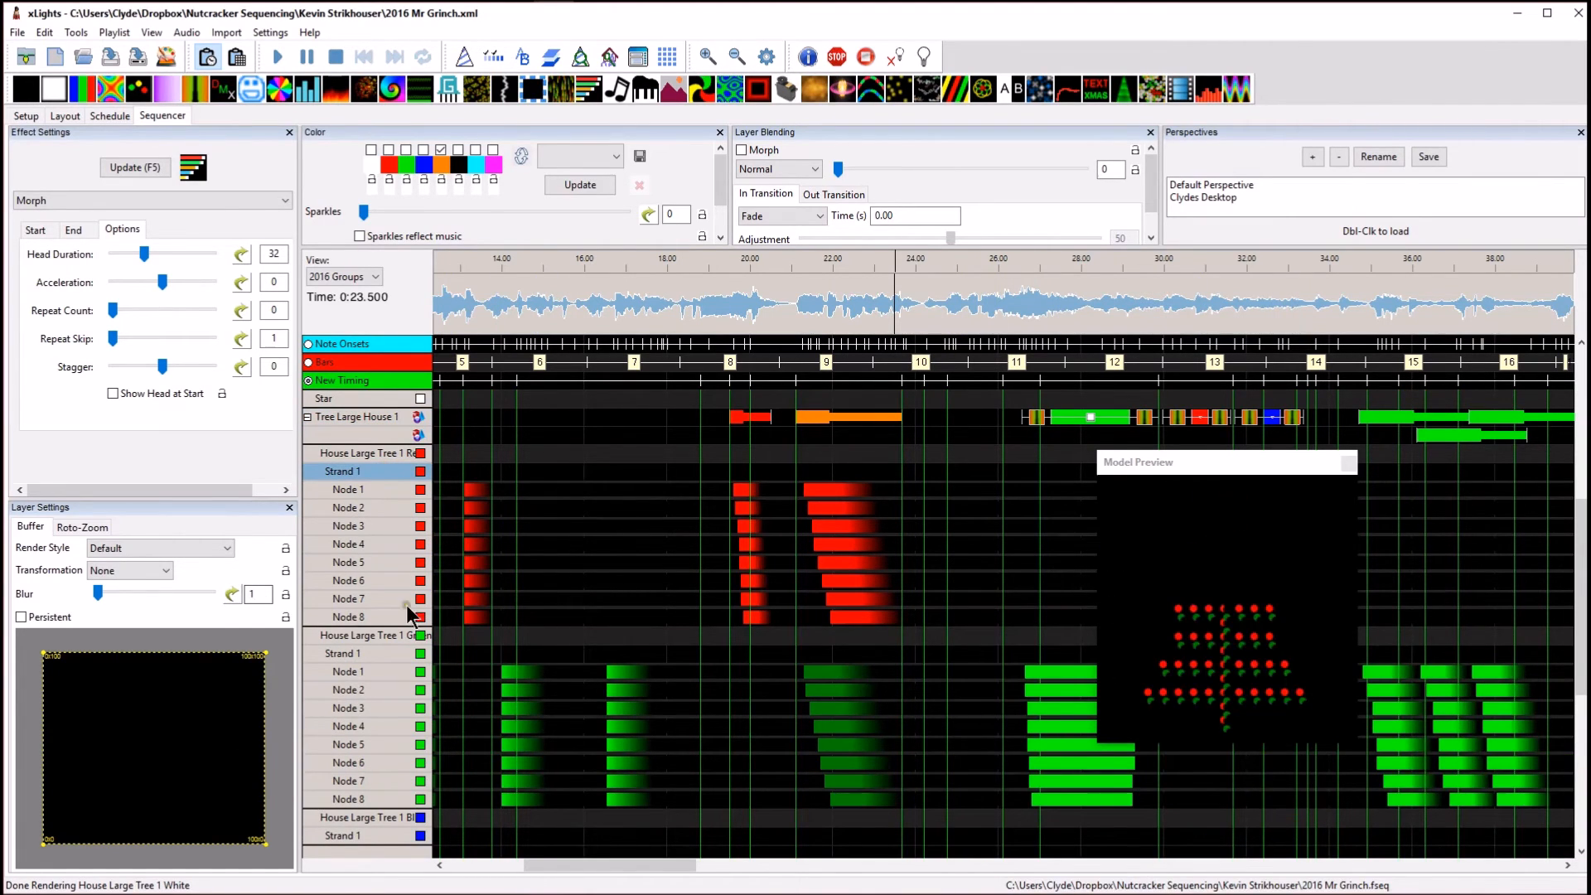
double_click(372, 474)
double_click(365, 505)
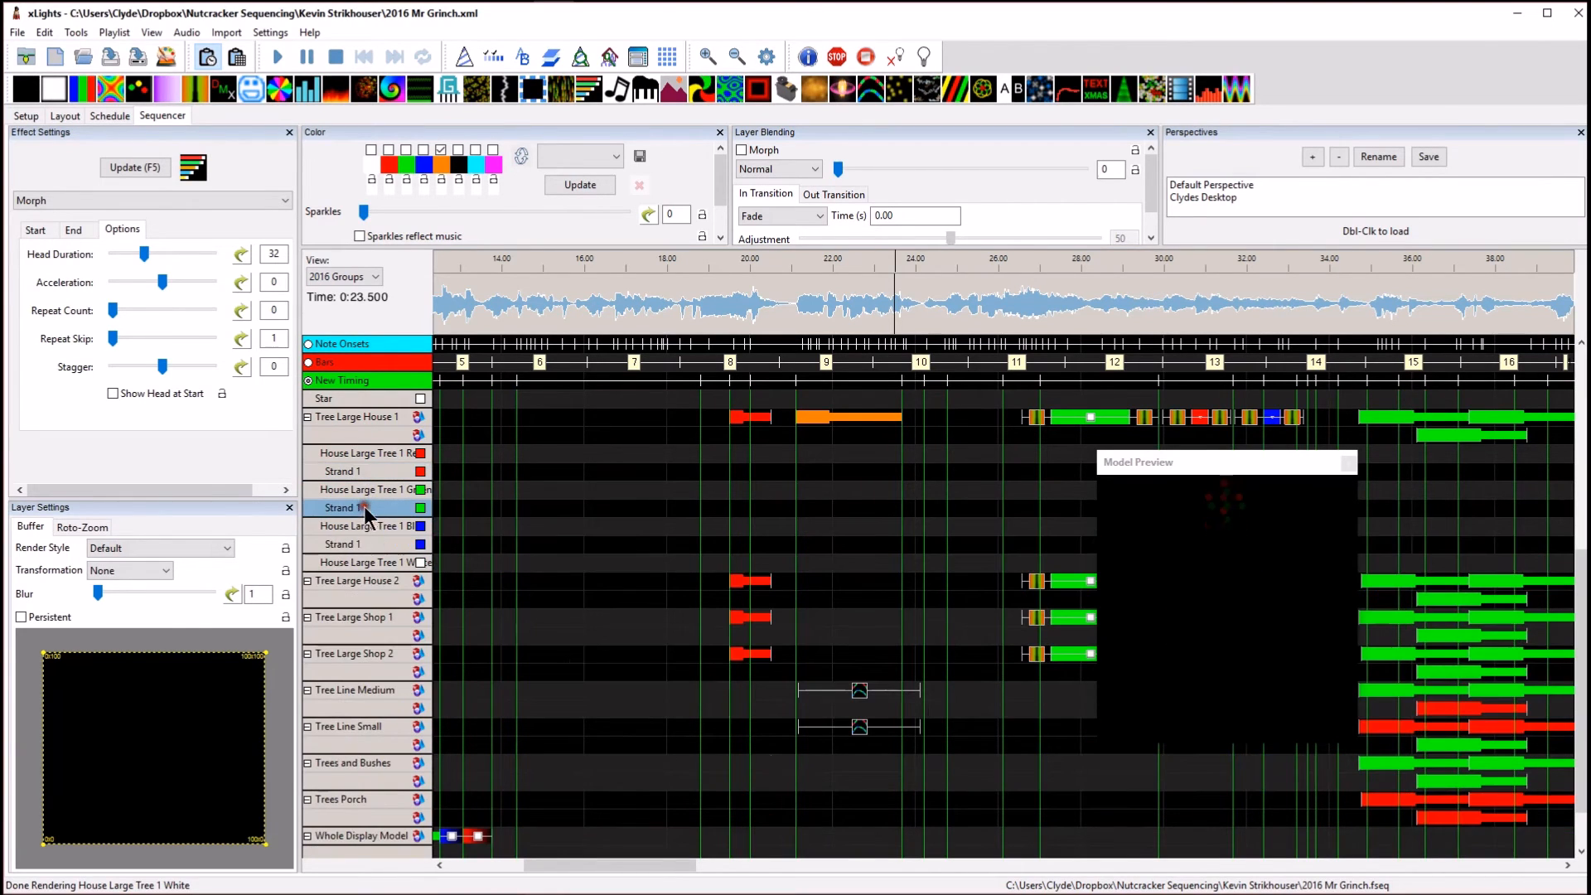
double_click(371, 543)
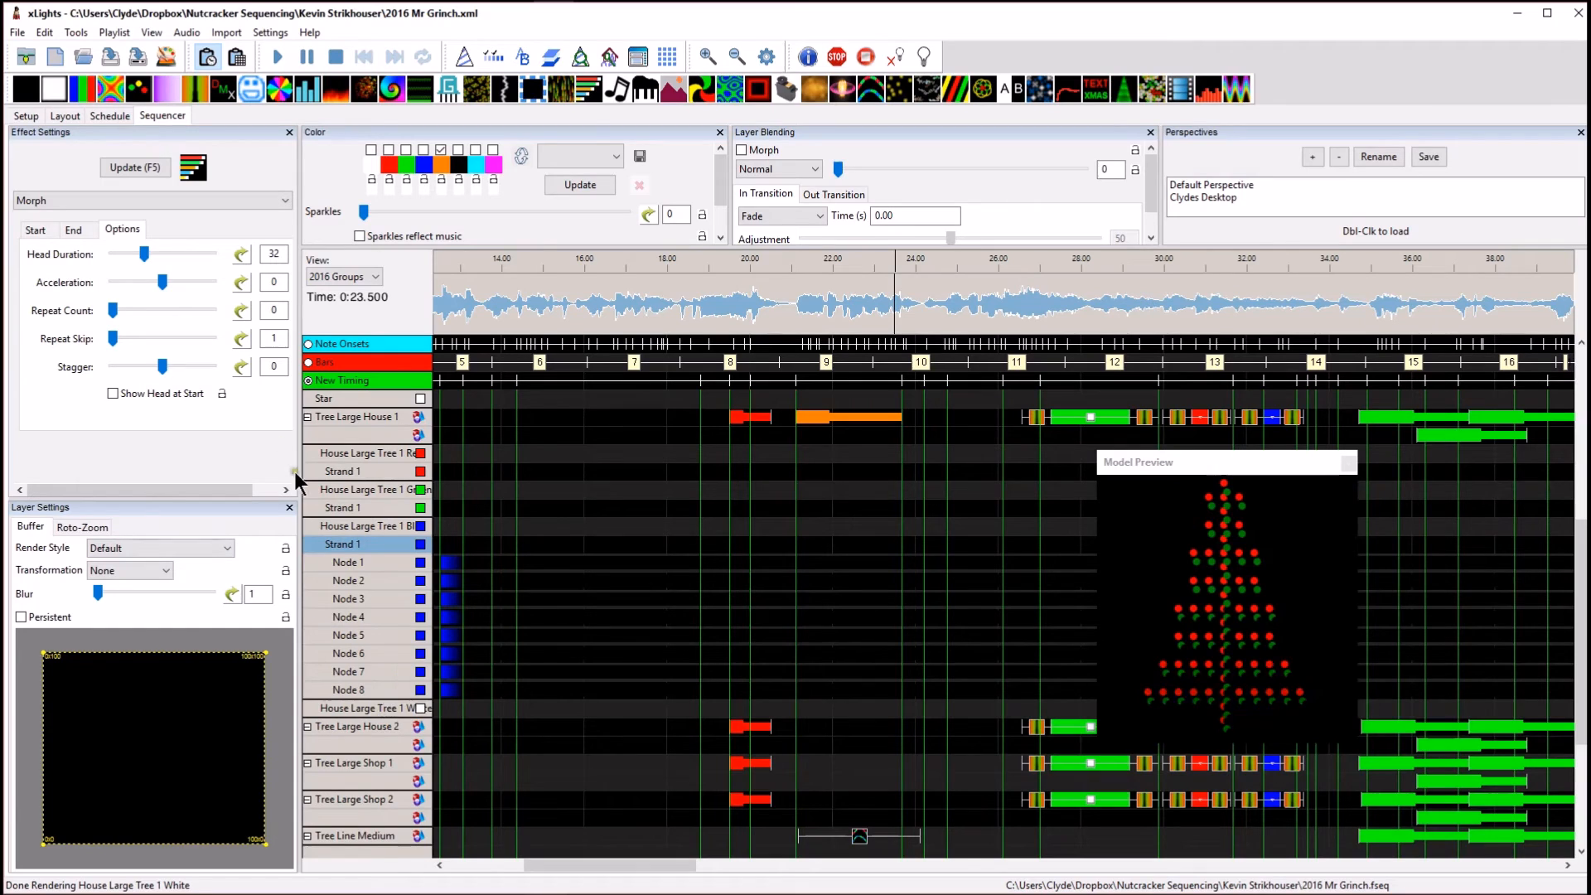
Switch the orange Morph on Tree Large House 1 to white only by enabling white and disabling orange.
click(382, 708)
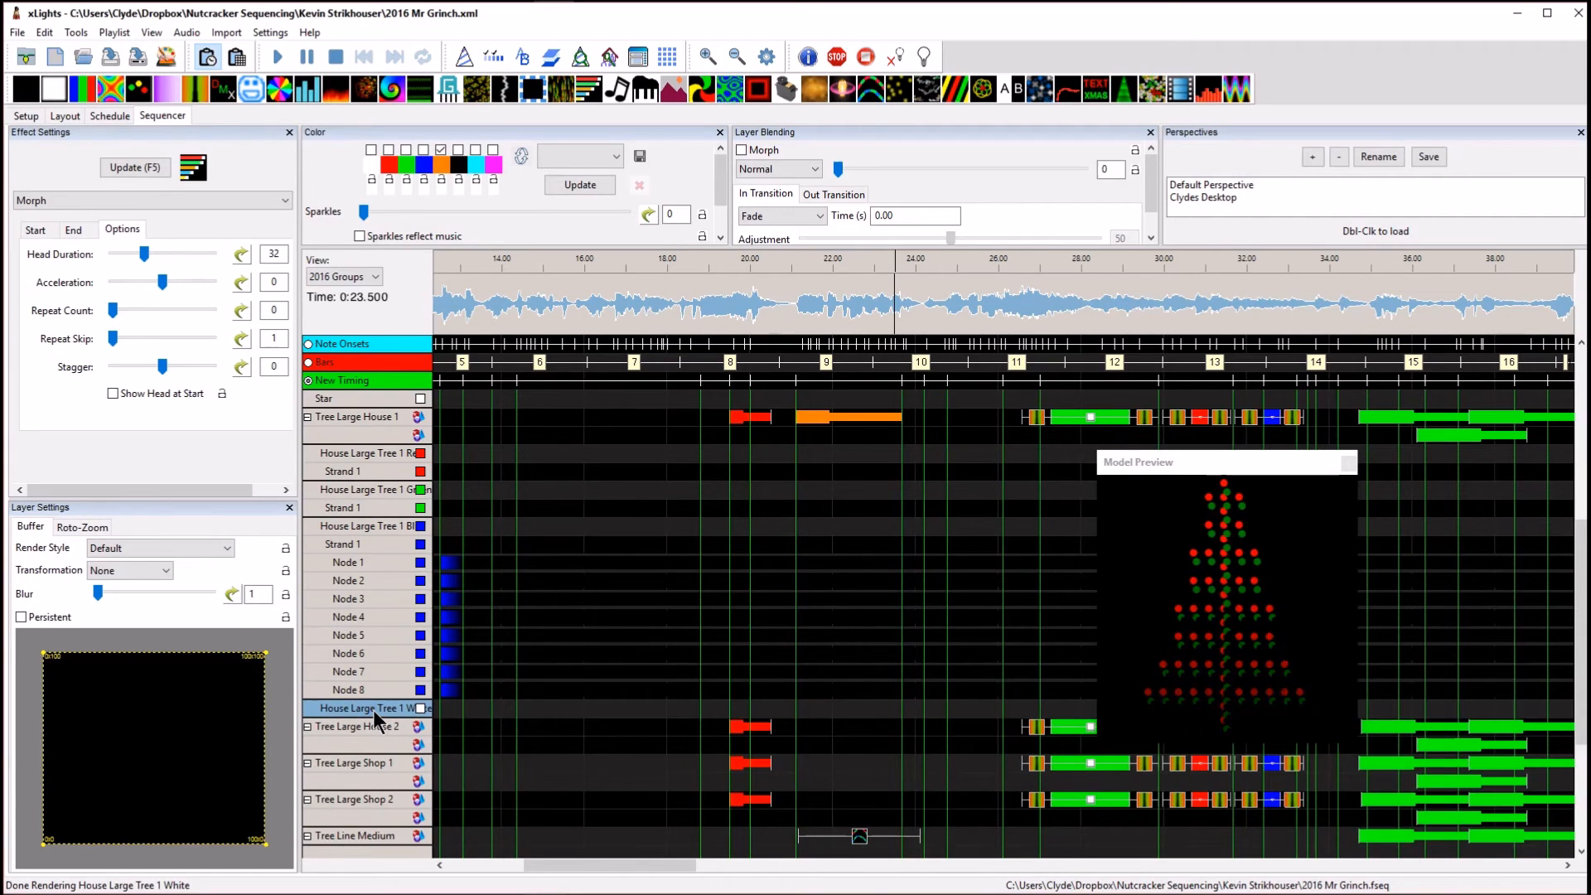
click(900, 417)
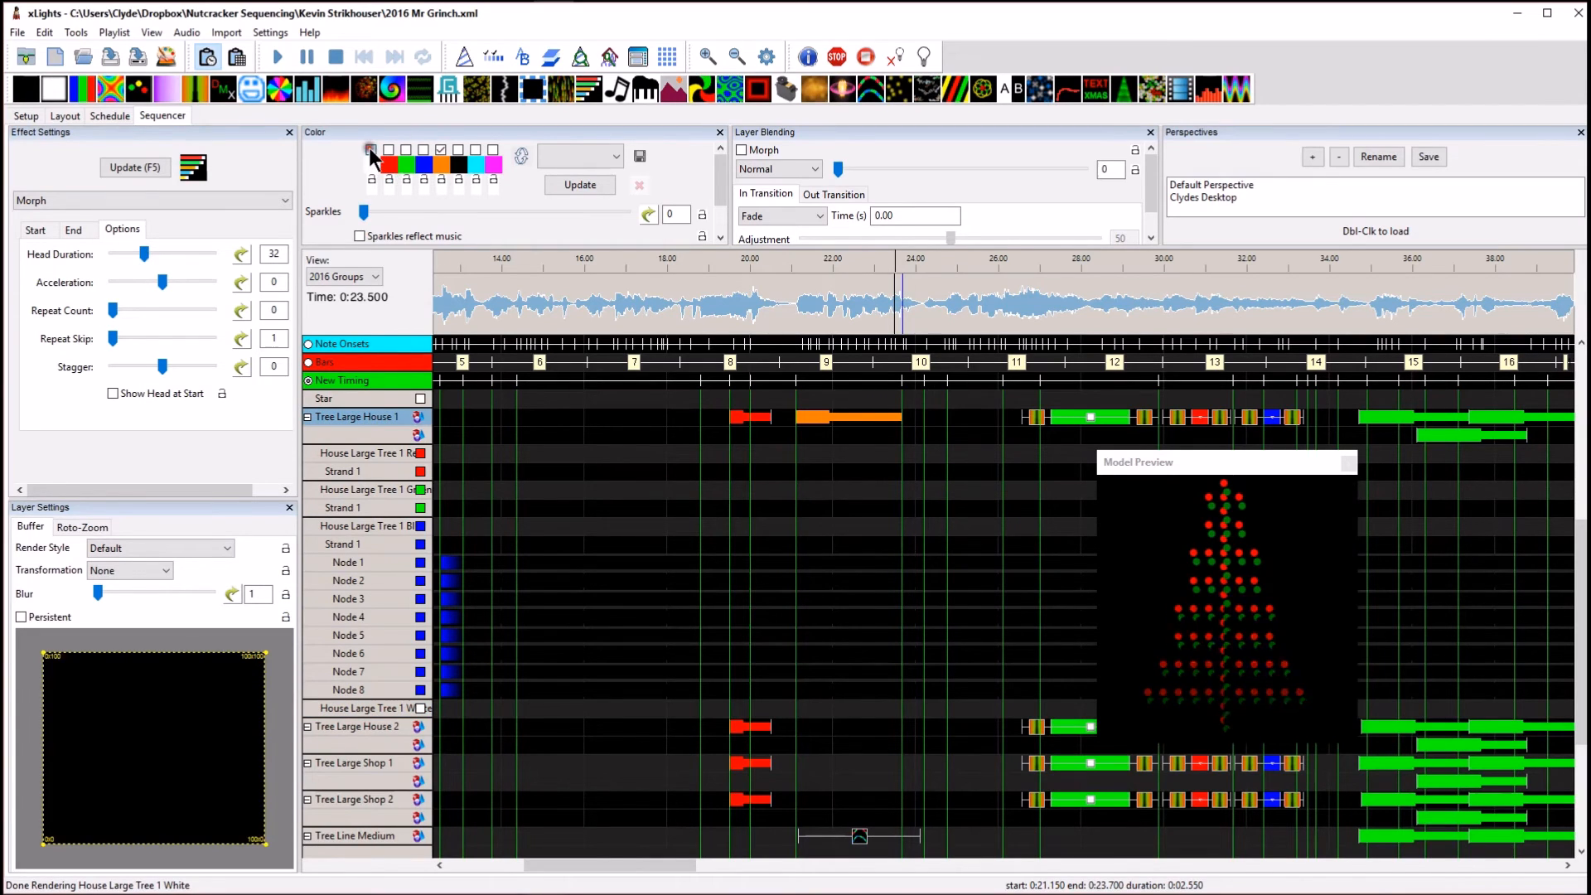
click(440, 149)
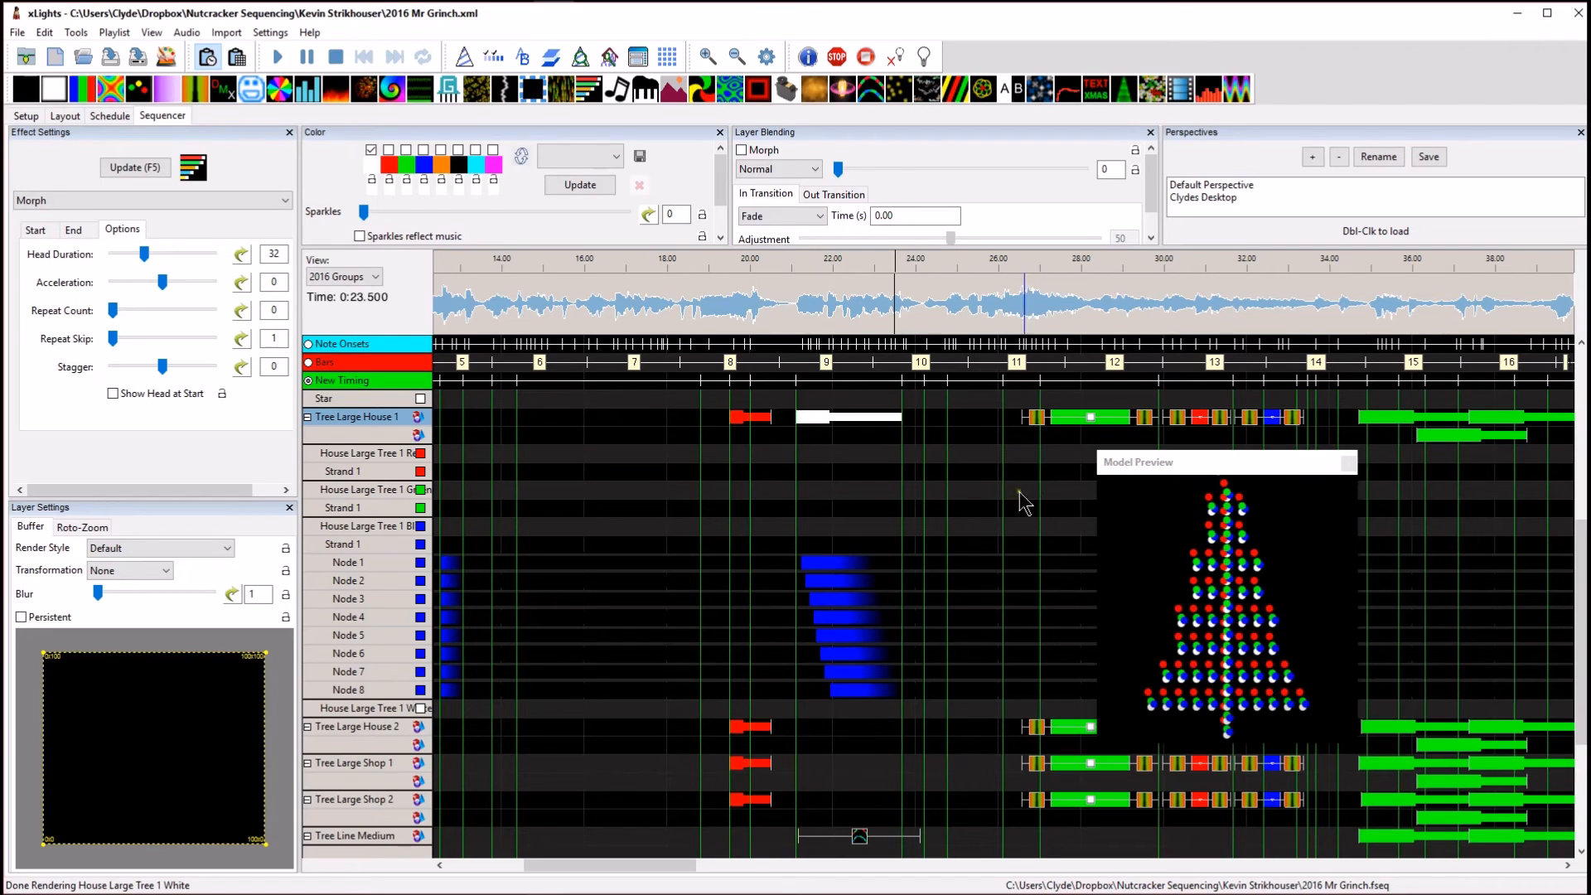
Inspect the white Morph in the House Large Tree 1 White model's Strand 1 node rows, and collapse that model again.
click(372, 708)
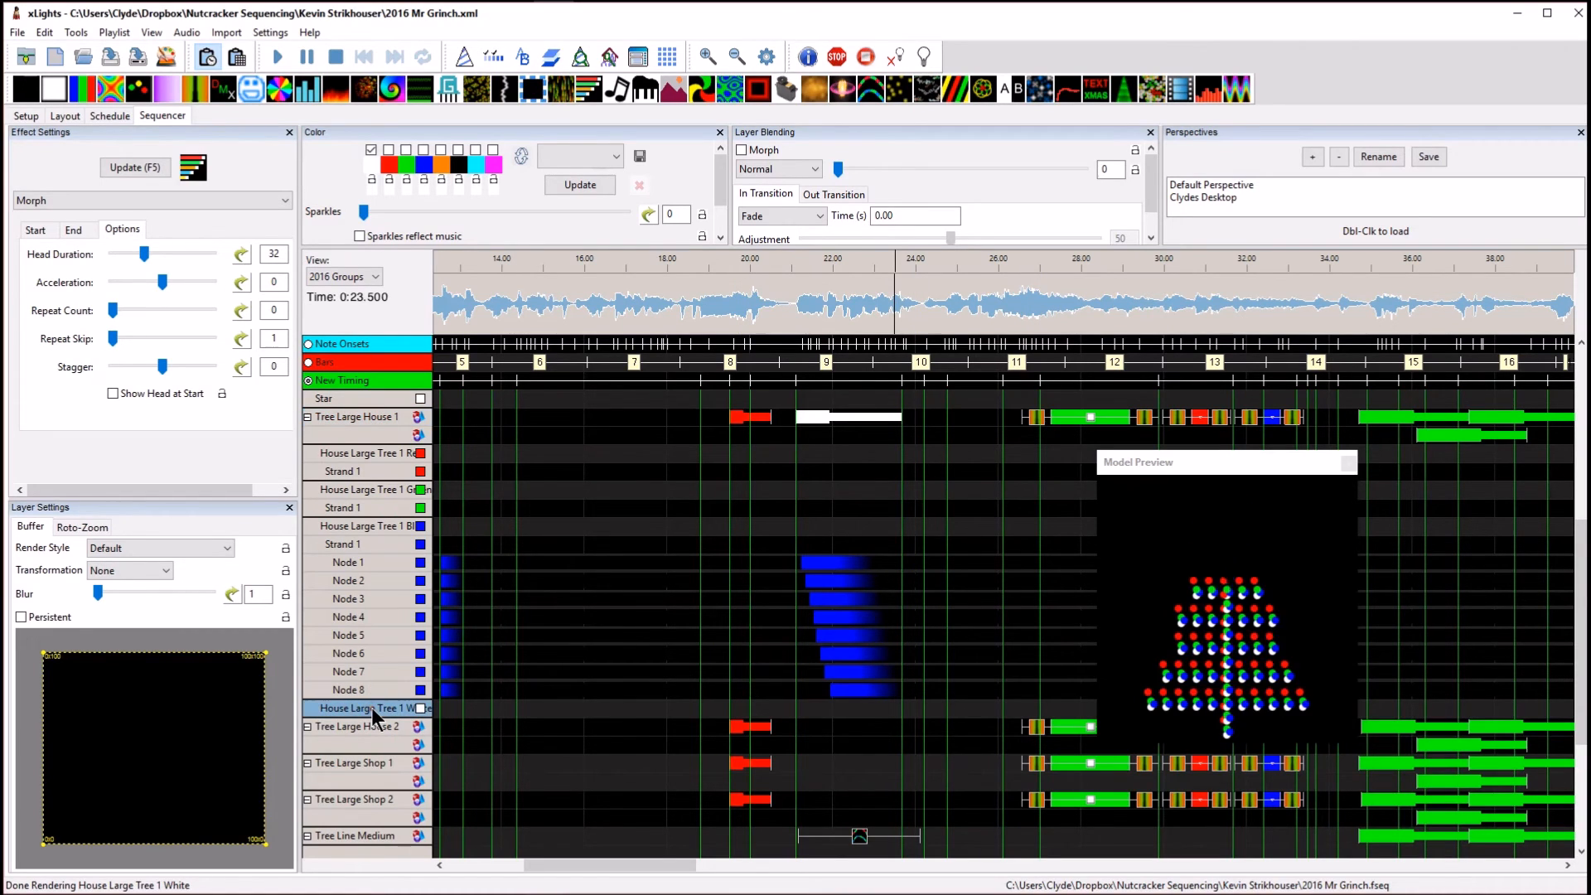
double_click(372, 708)
double_click(370, 728)
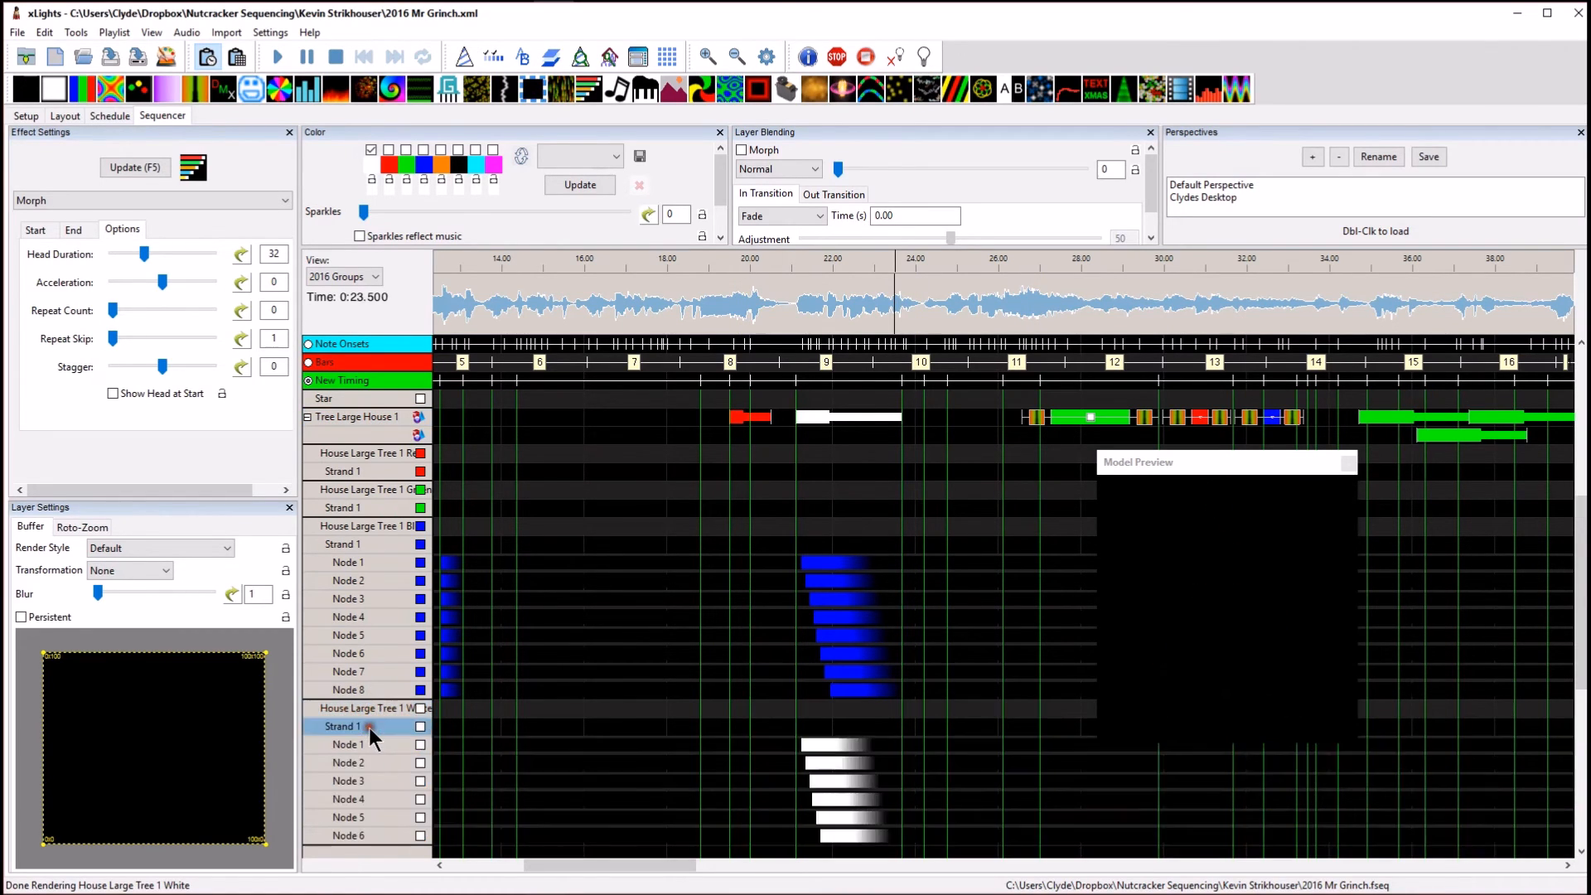
double_click(368, 728)
double_click(368, 706)
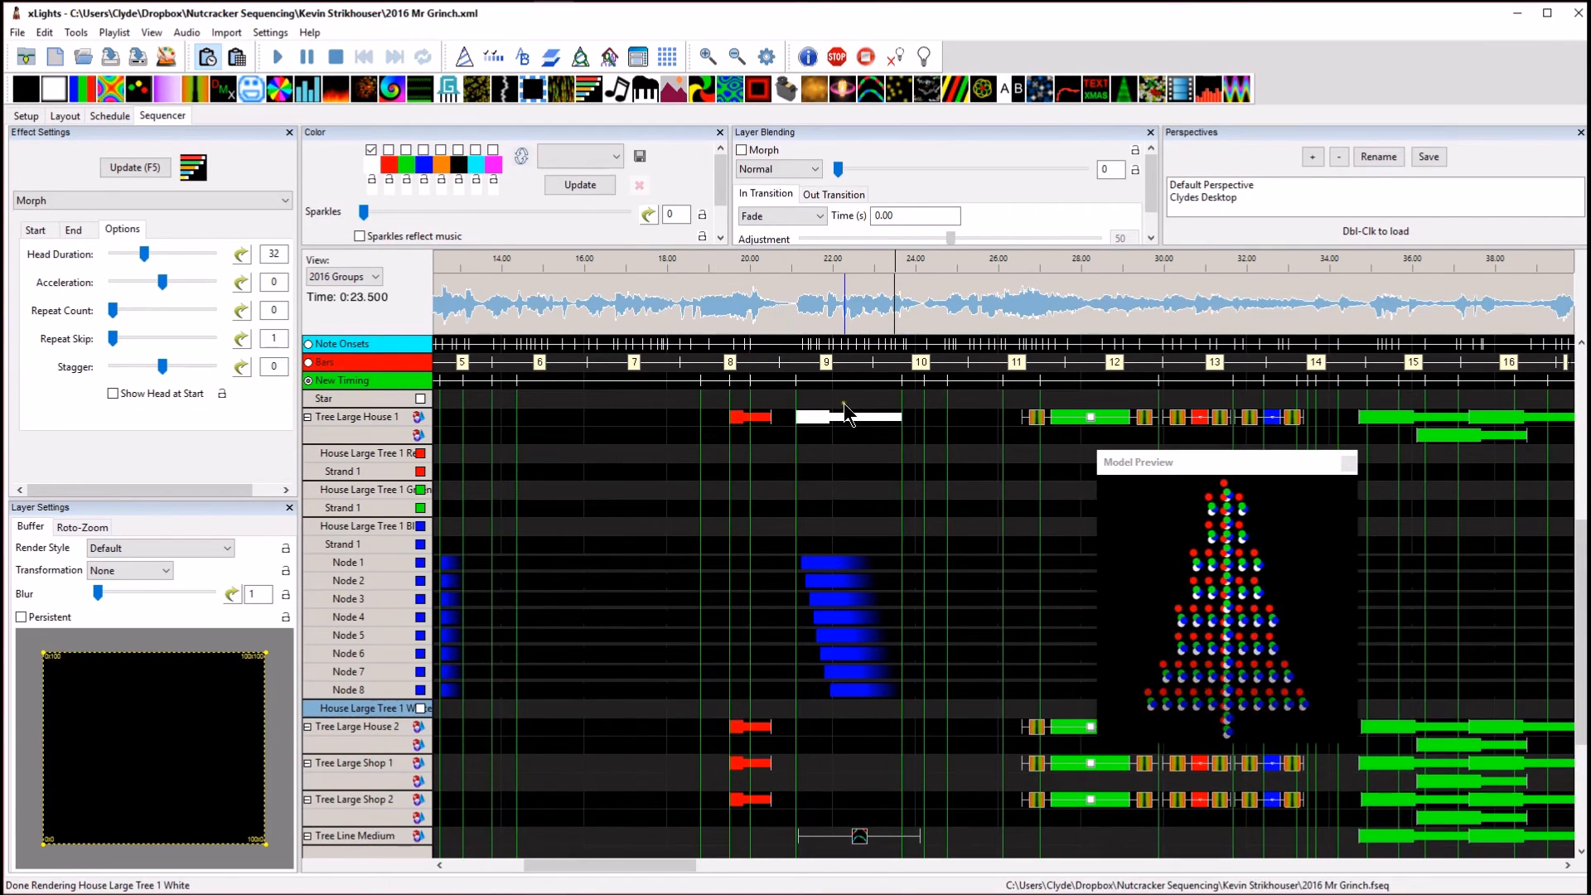
Collapse the House Large Tree 1 Blue model's node rows and expand the Whole House White group to list its models.
double_click(354, 526)
scroll(391, 658, down, 1)
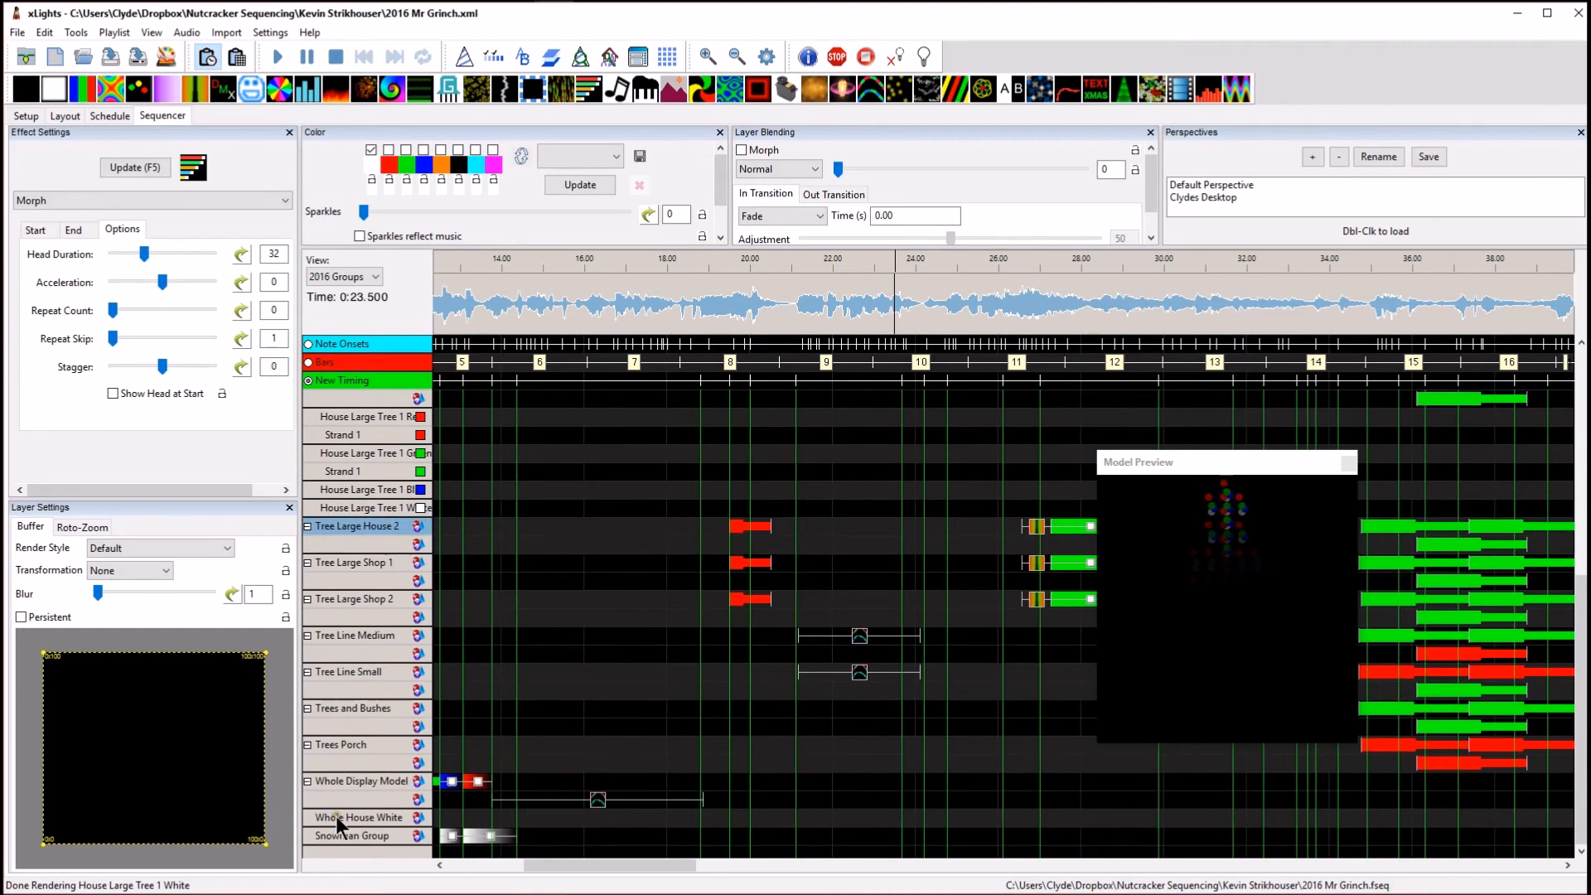
click(336, 817)
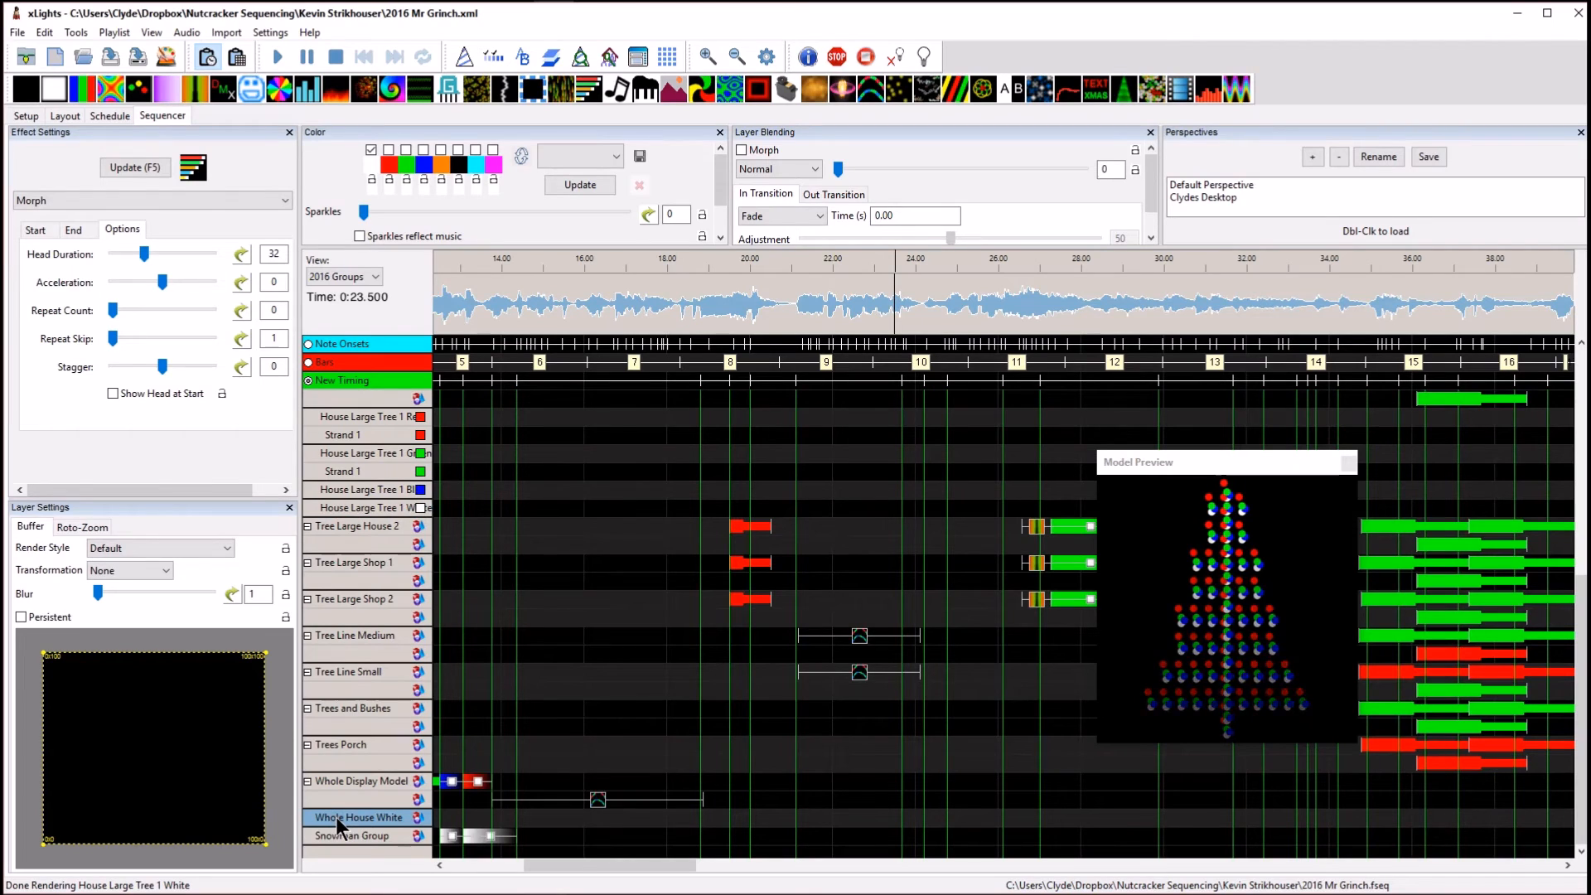
double_click(336, 817)
scroll(378, 769, down, 8)
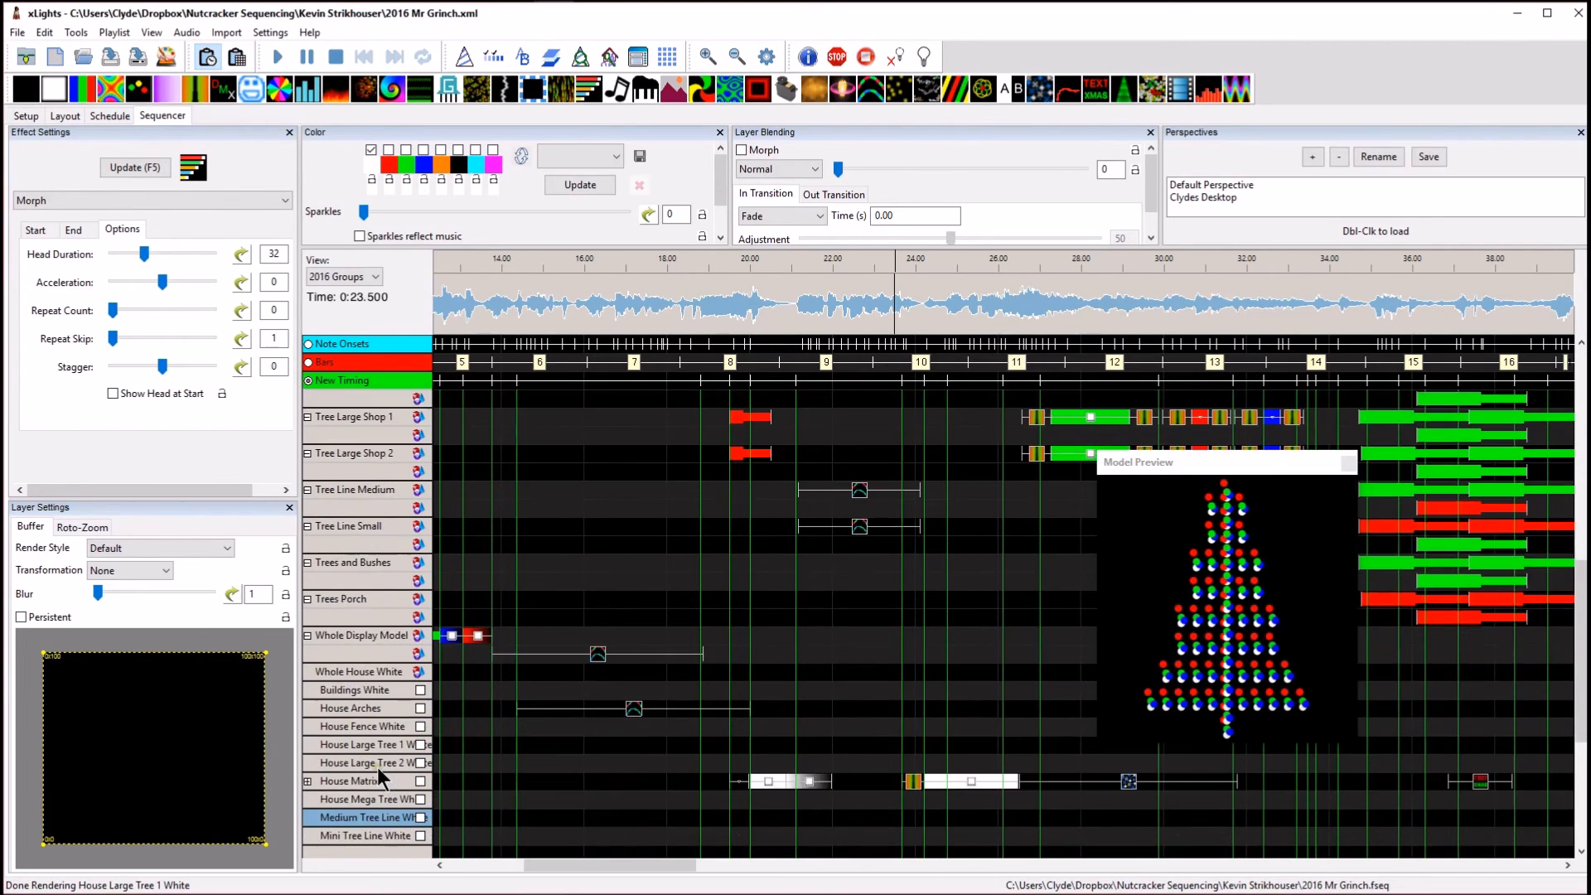
scroll(376, 767, down, 2)
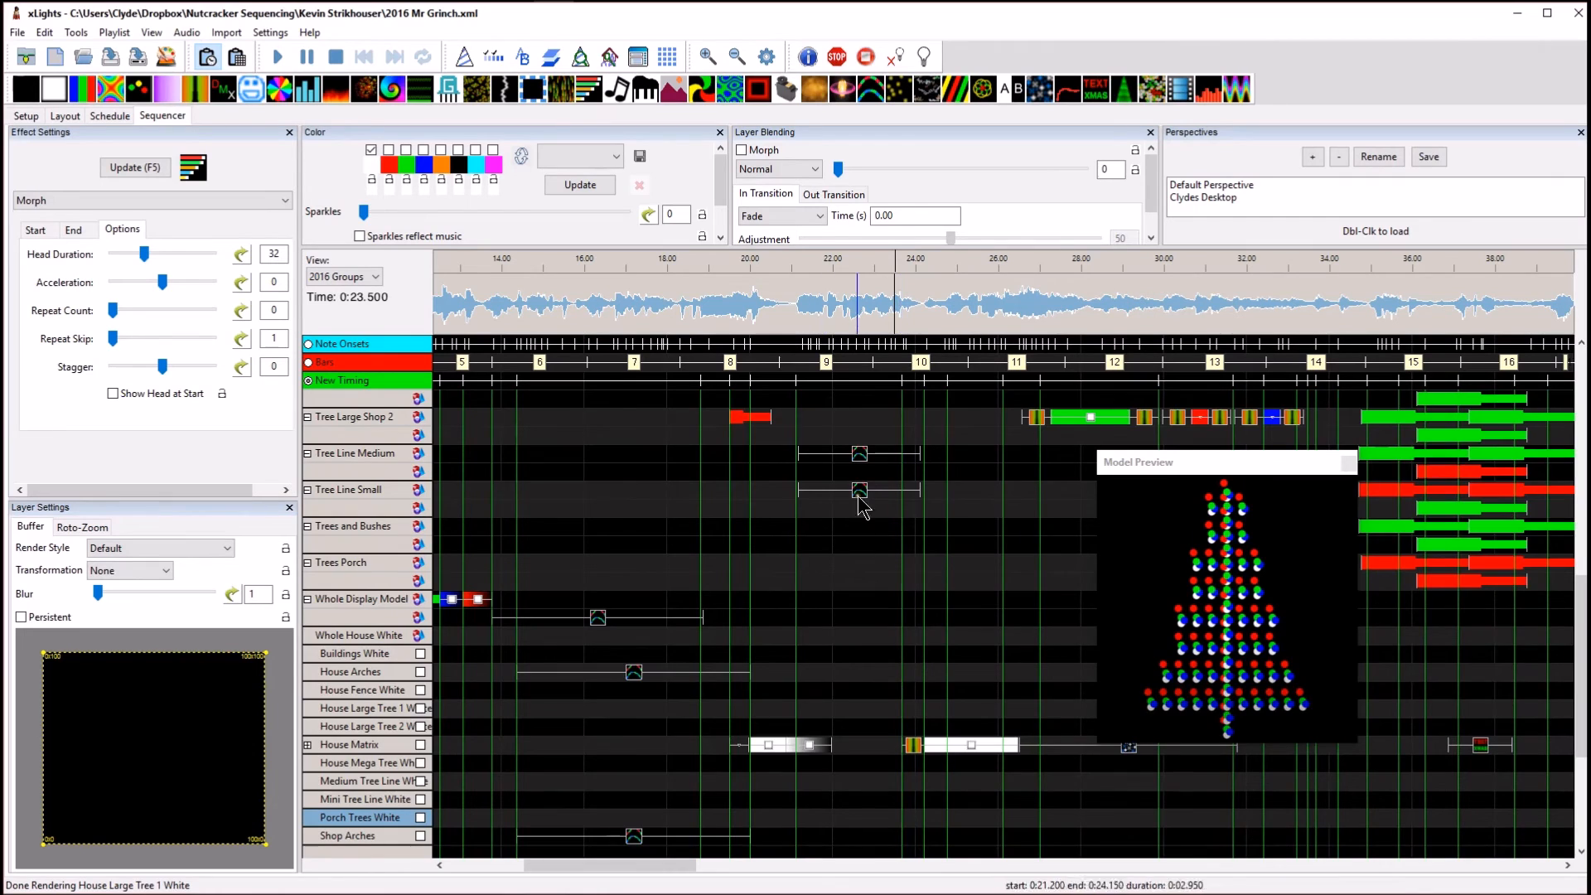
Compare the white Morph on Tree Large House 1 with the individual white model rows under Whole House White.
scroll(858, 507, up, 4)
click(900, 412)
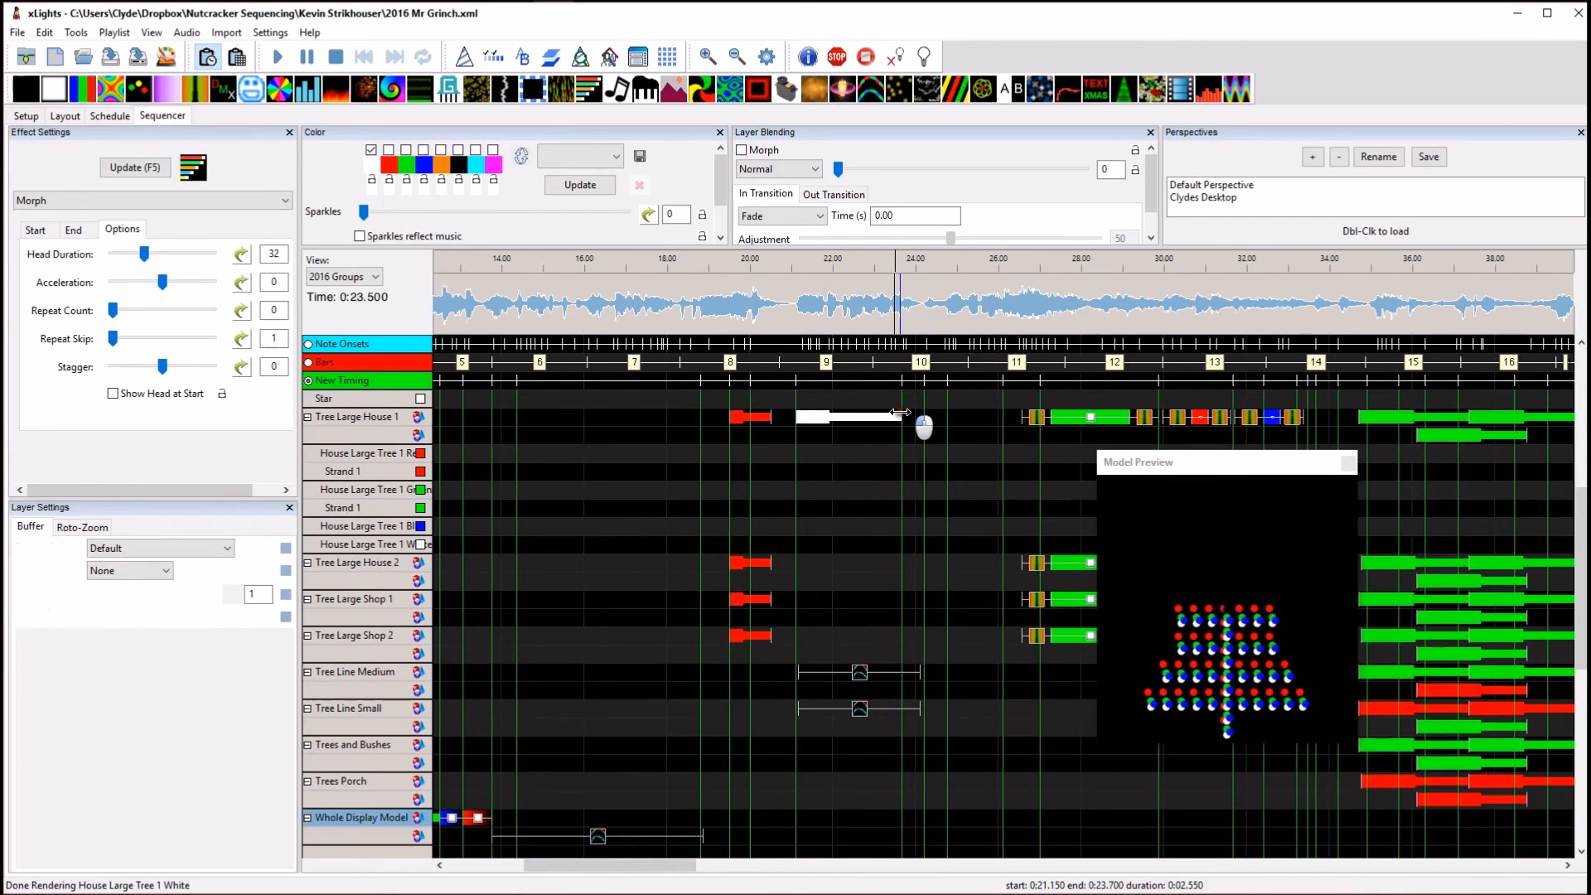
scroll(915, 520, down, 4)
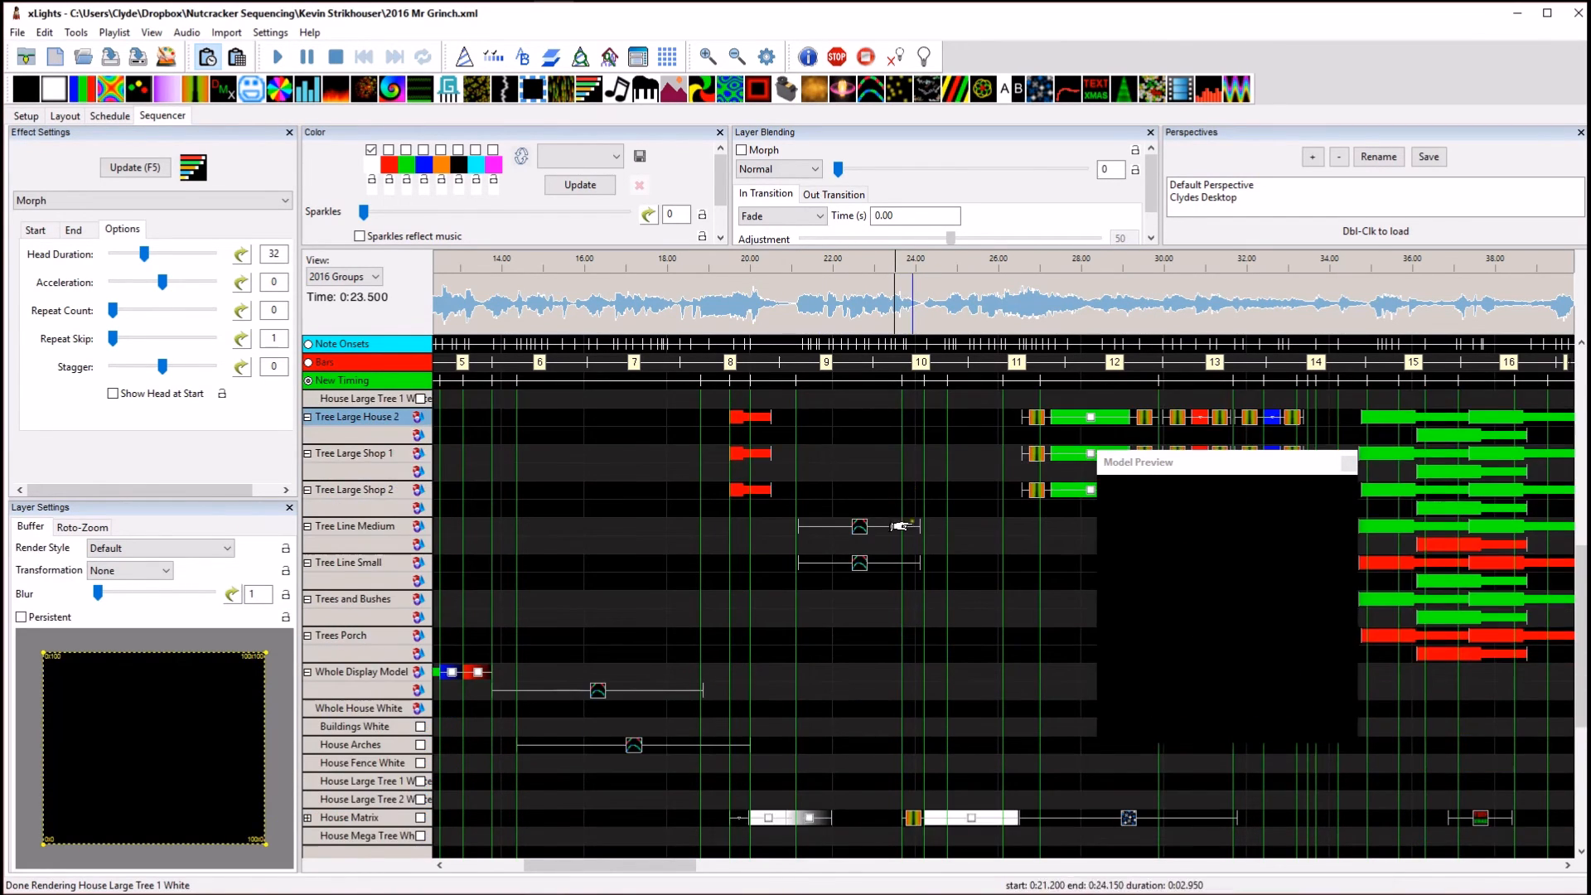
scroll(914, 520, down, 3)
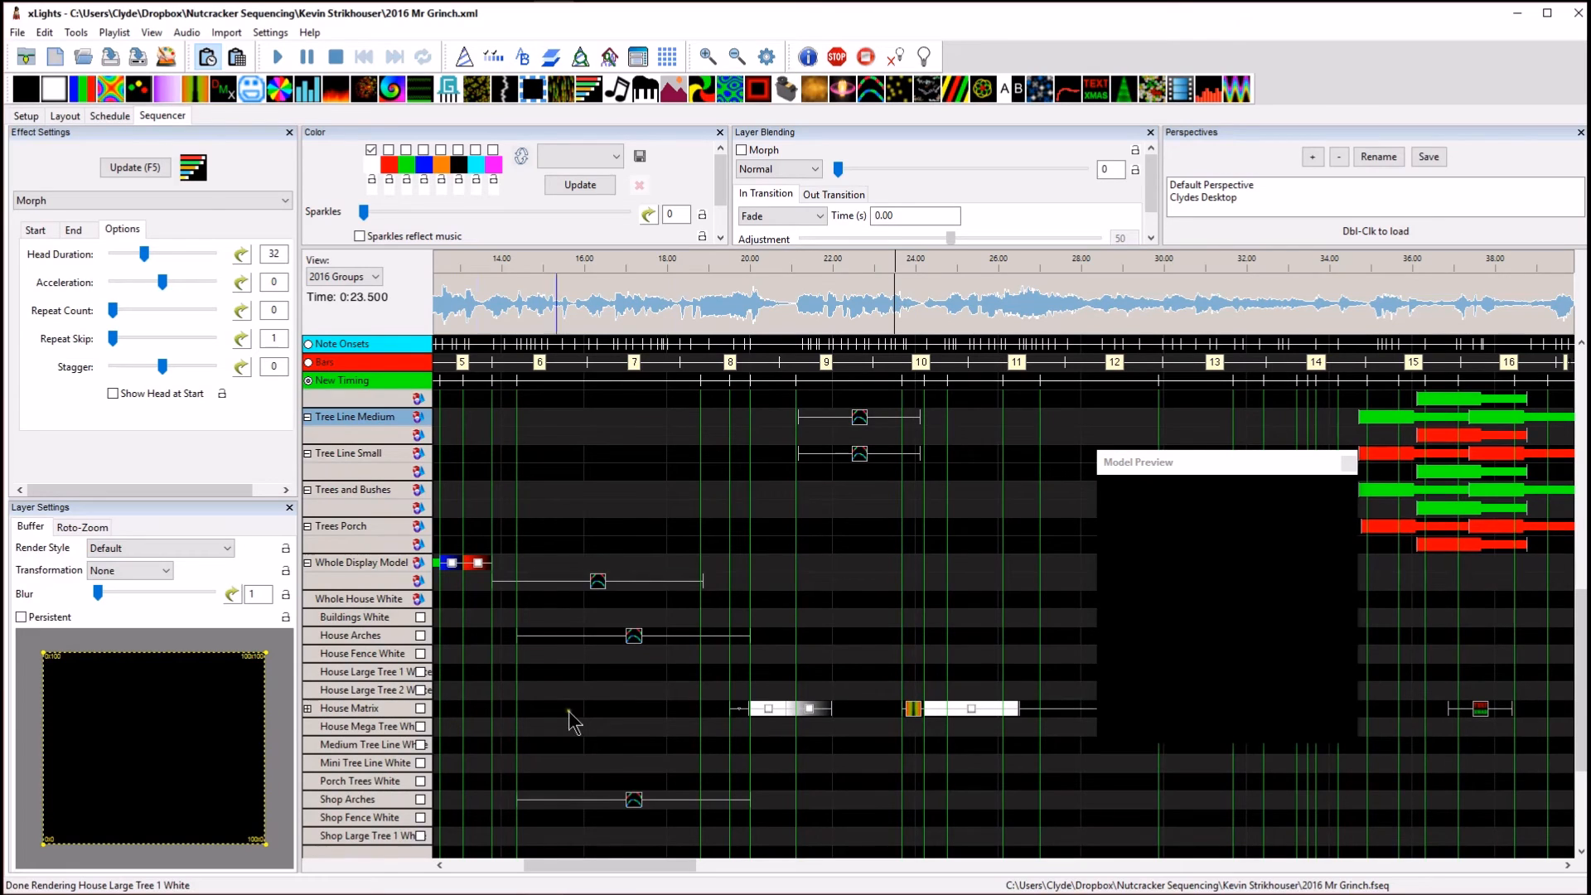
Preview the Curtain, On and Strobe effects placed on the House Matrix model, playing the sequence through that passage.
click(899, 709)
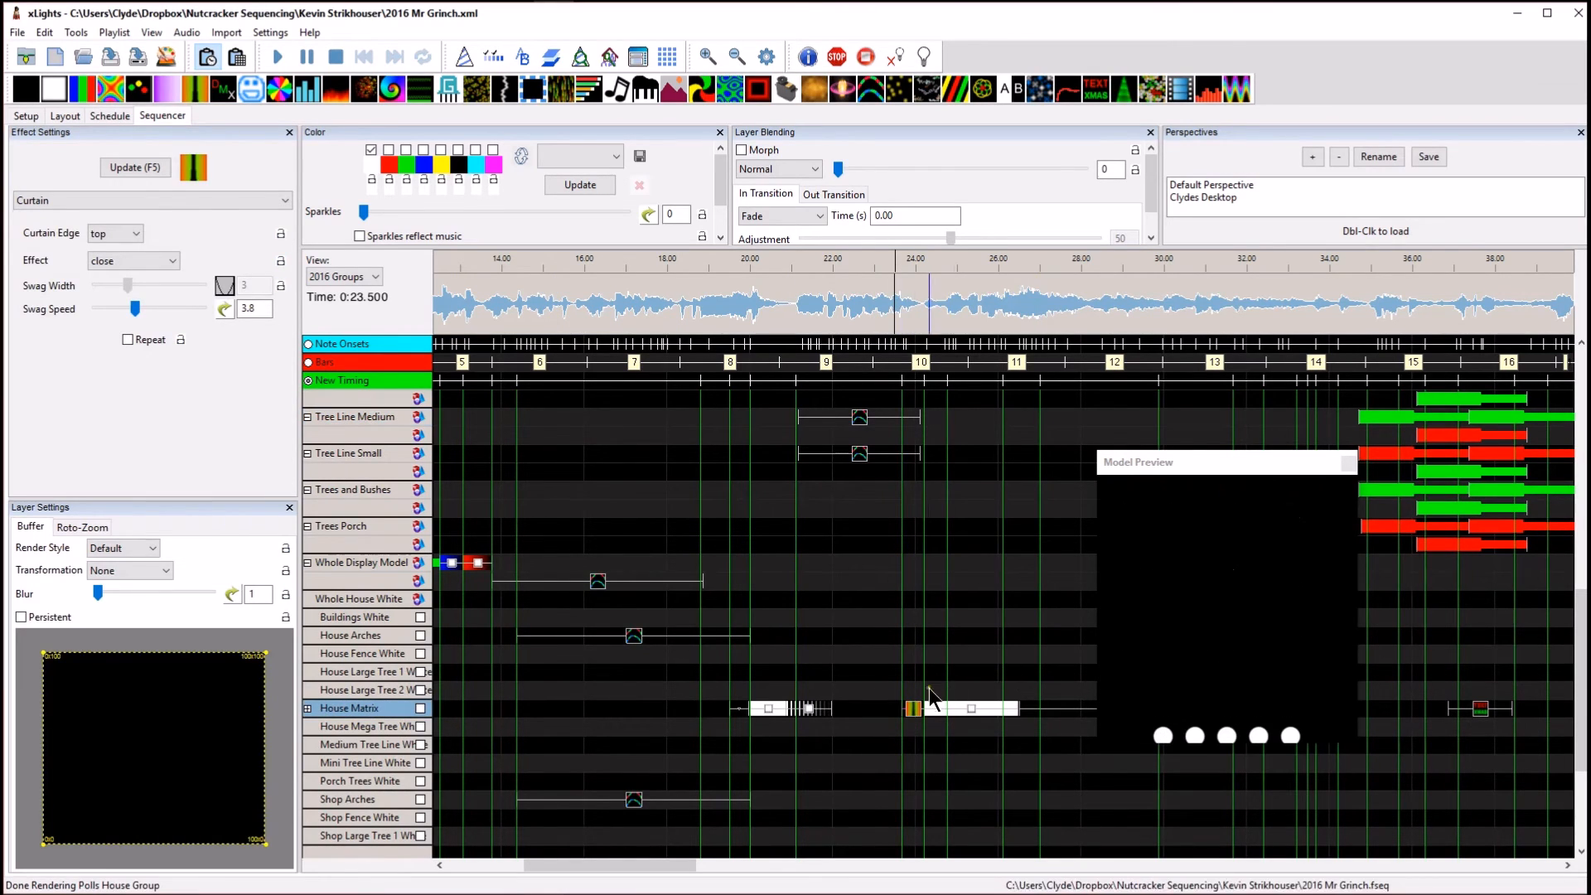
click(940, 709)
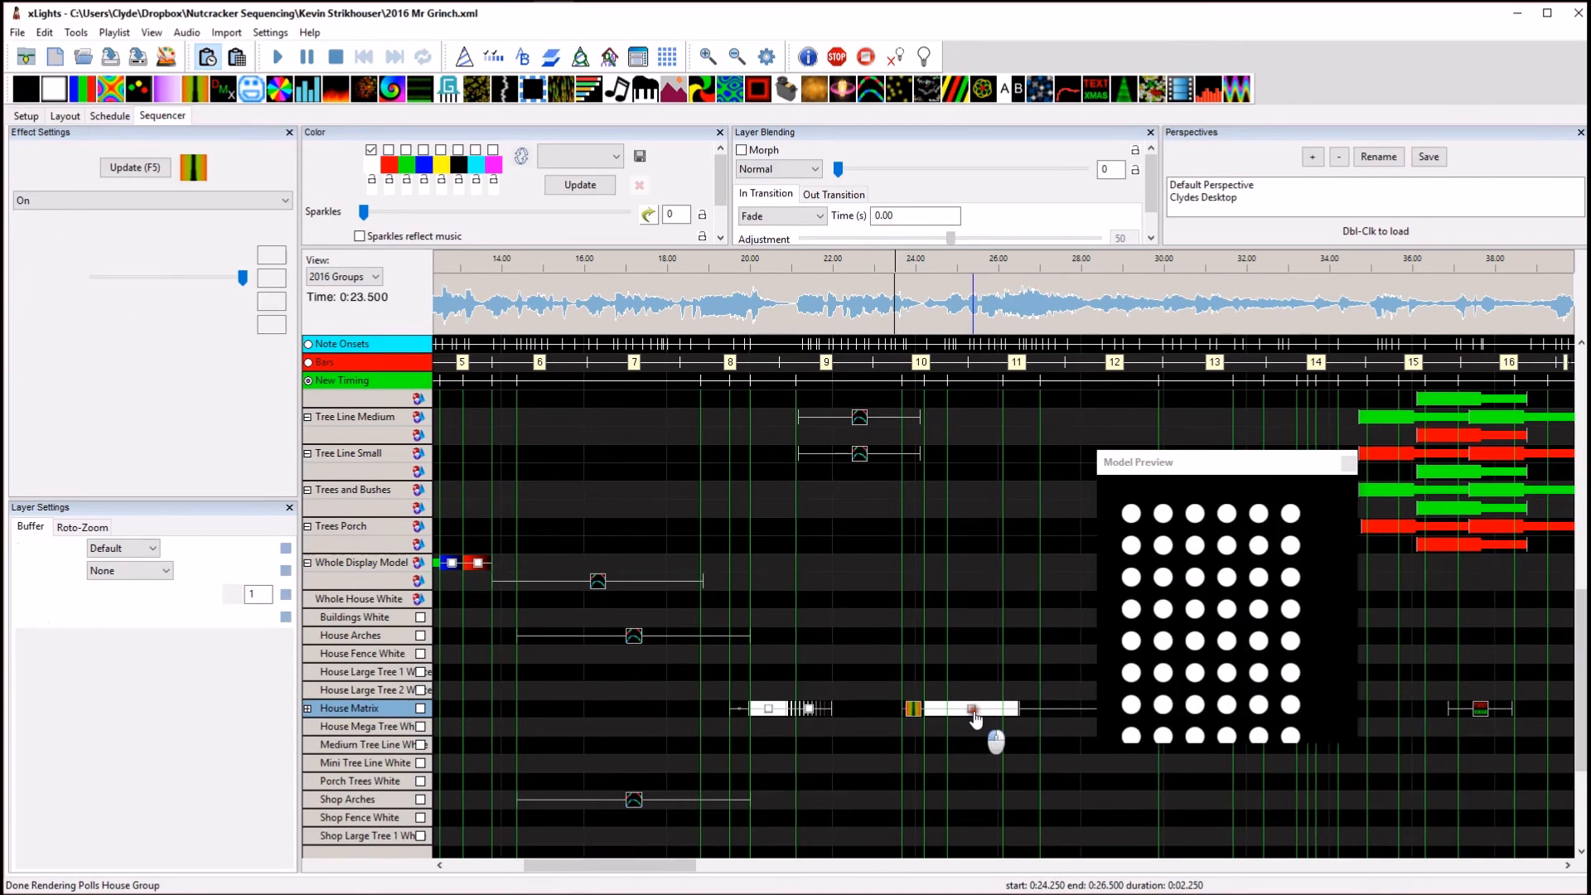
click(918, 693)
key(space)
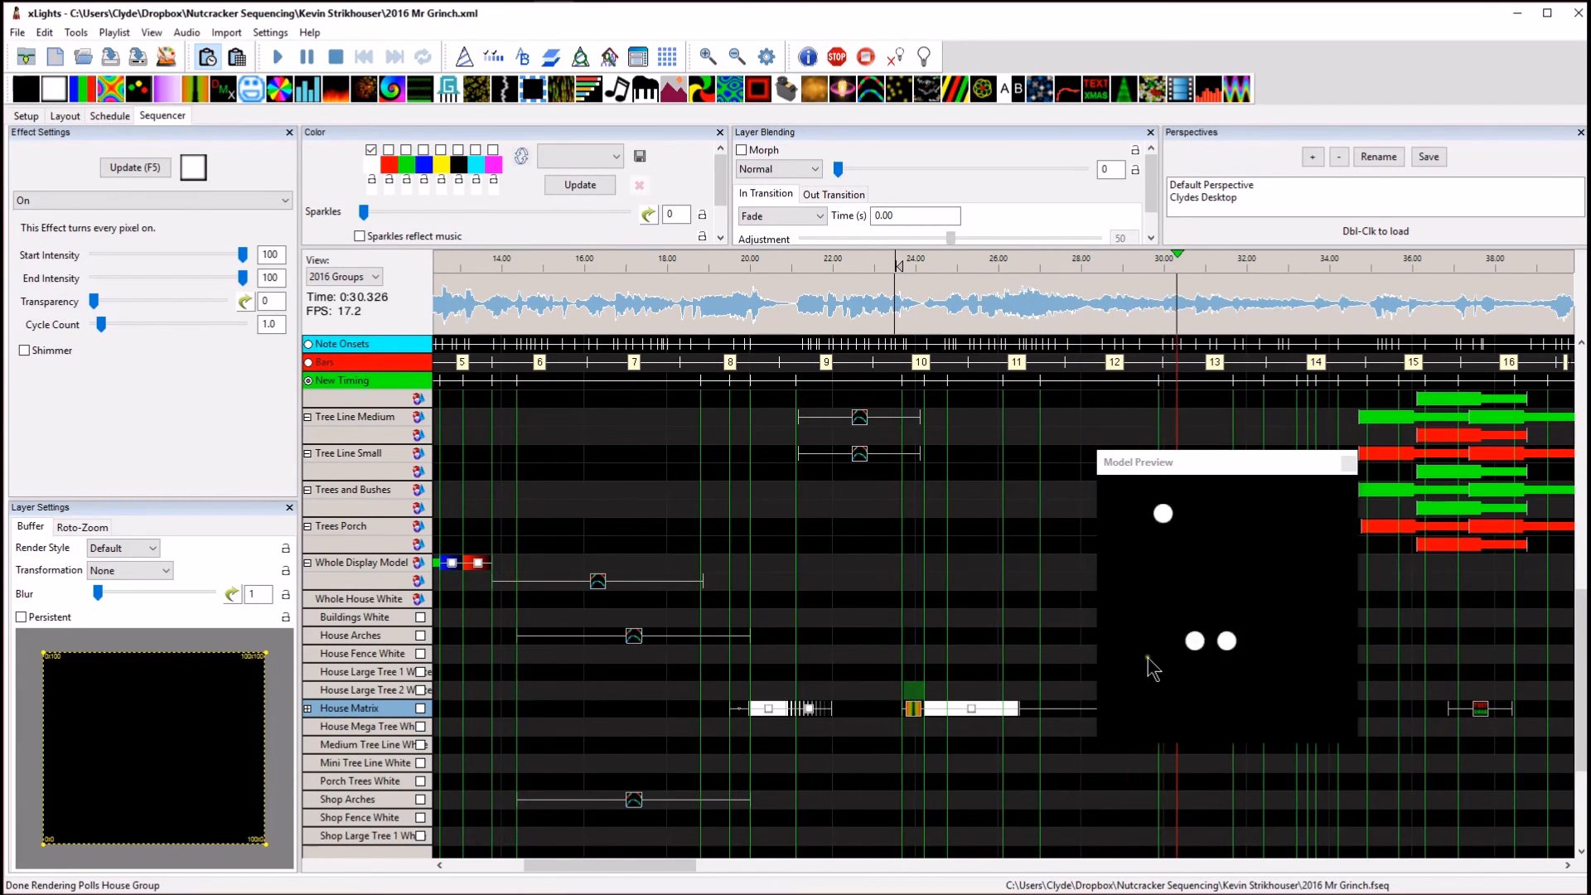
key(space)
scroll(962, 657, right, 4)
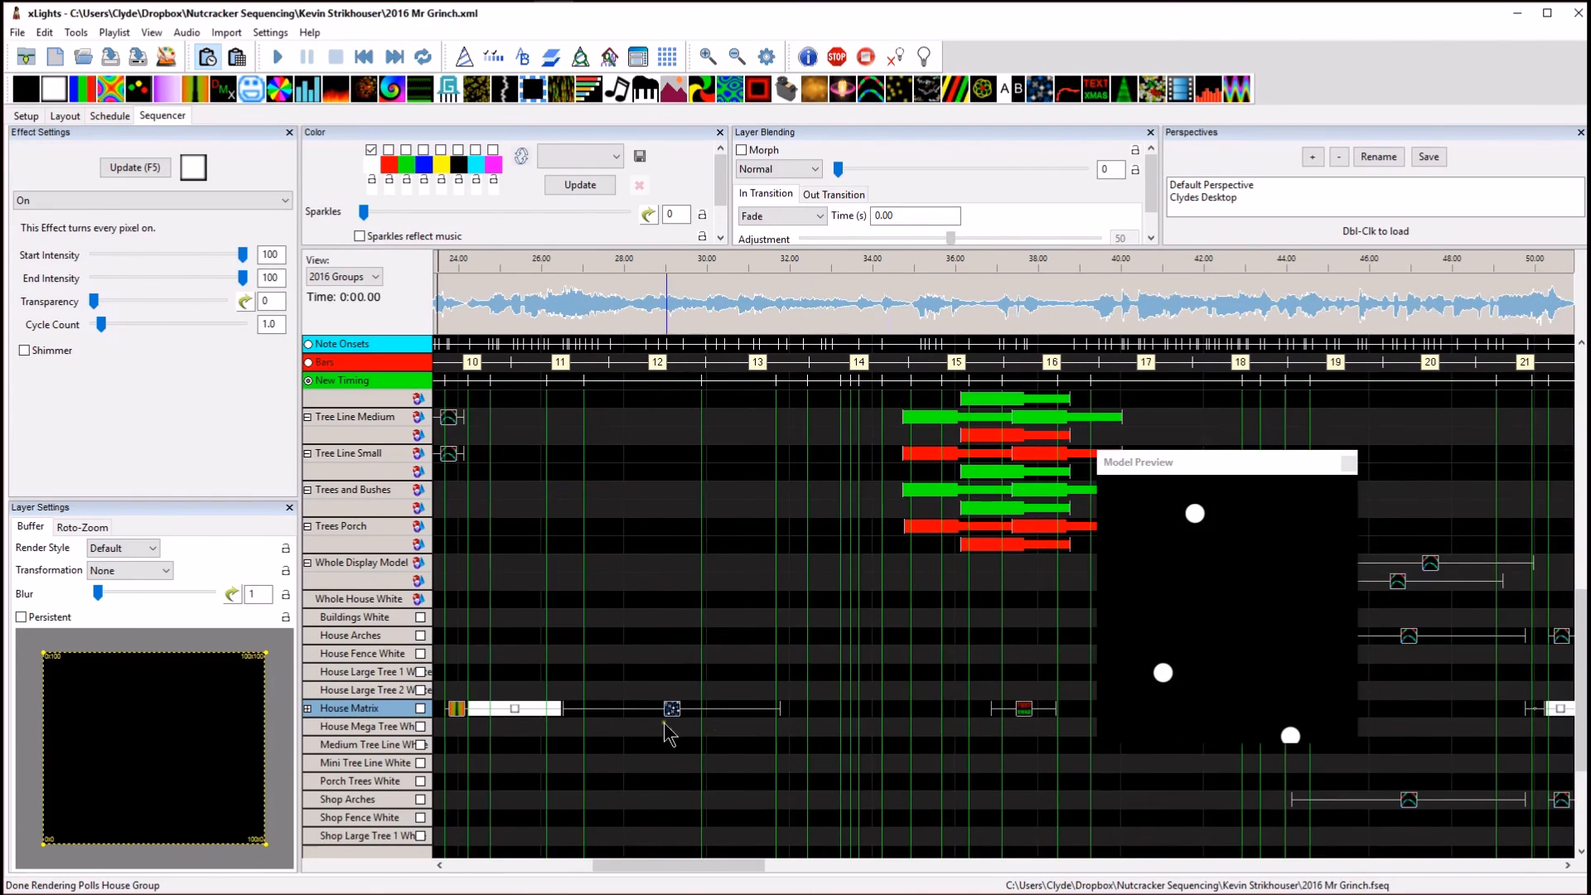
click(672, 710)
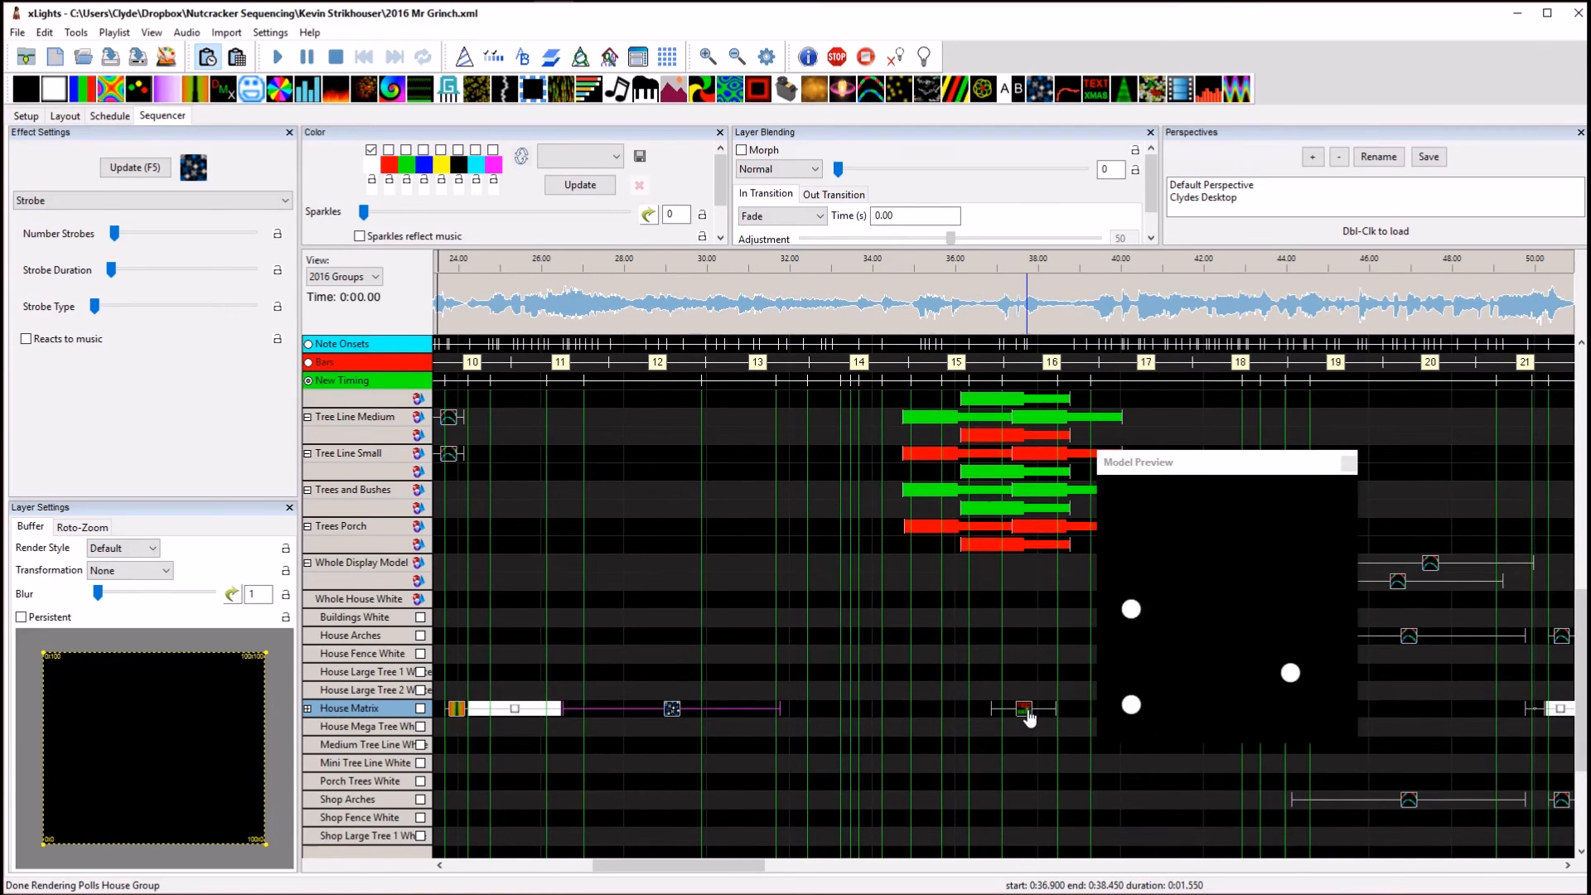
Preview the Single Strand effect on House Arches and review the other white models in the Whole House White group.
scroll(713, 667, left, 5)
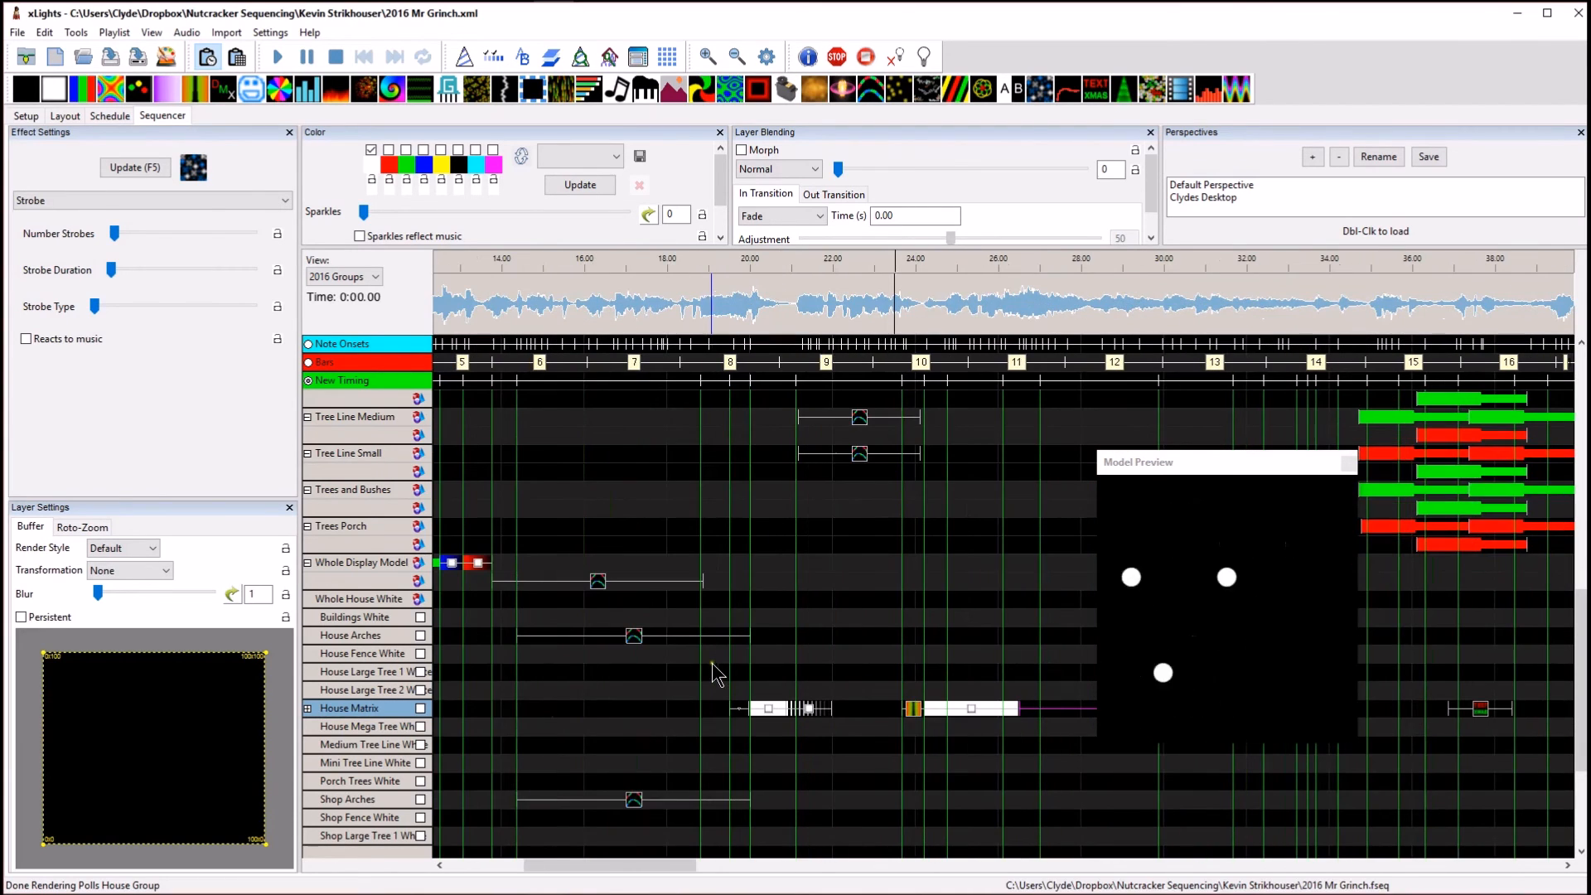
click(639, 638)
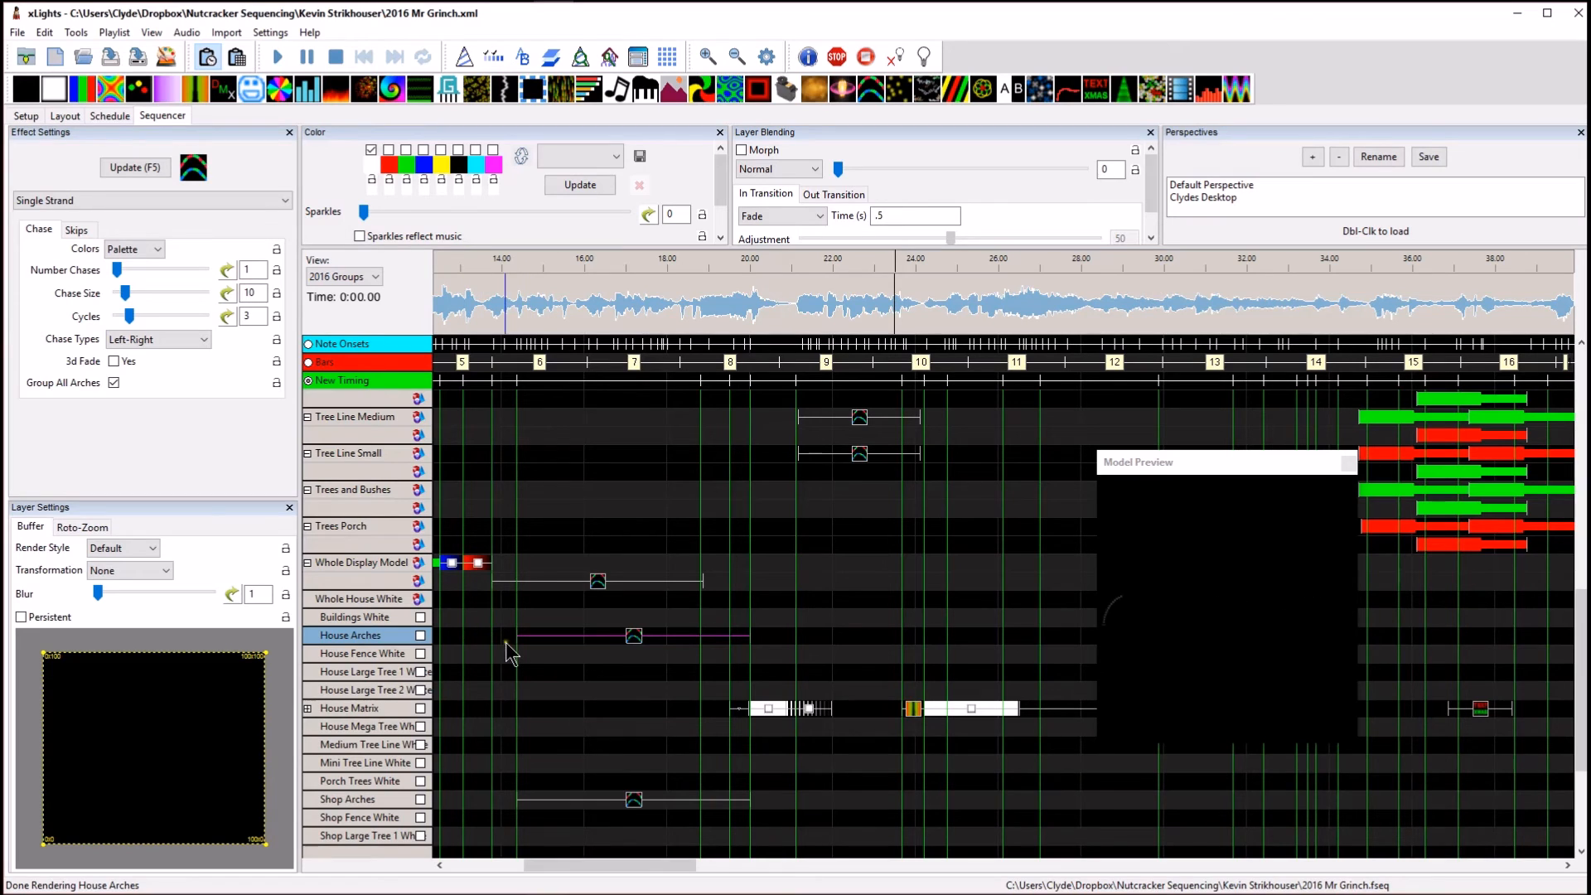
scroll(578, 740, down, 1)
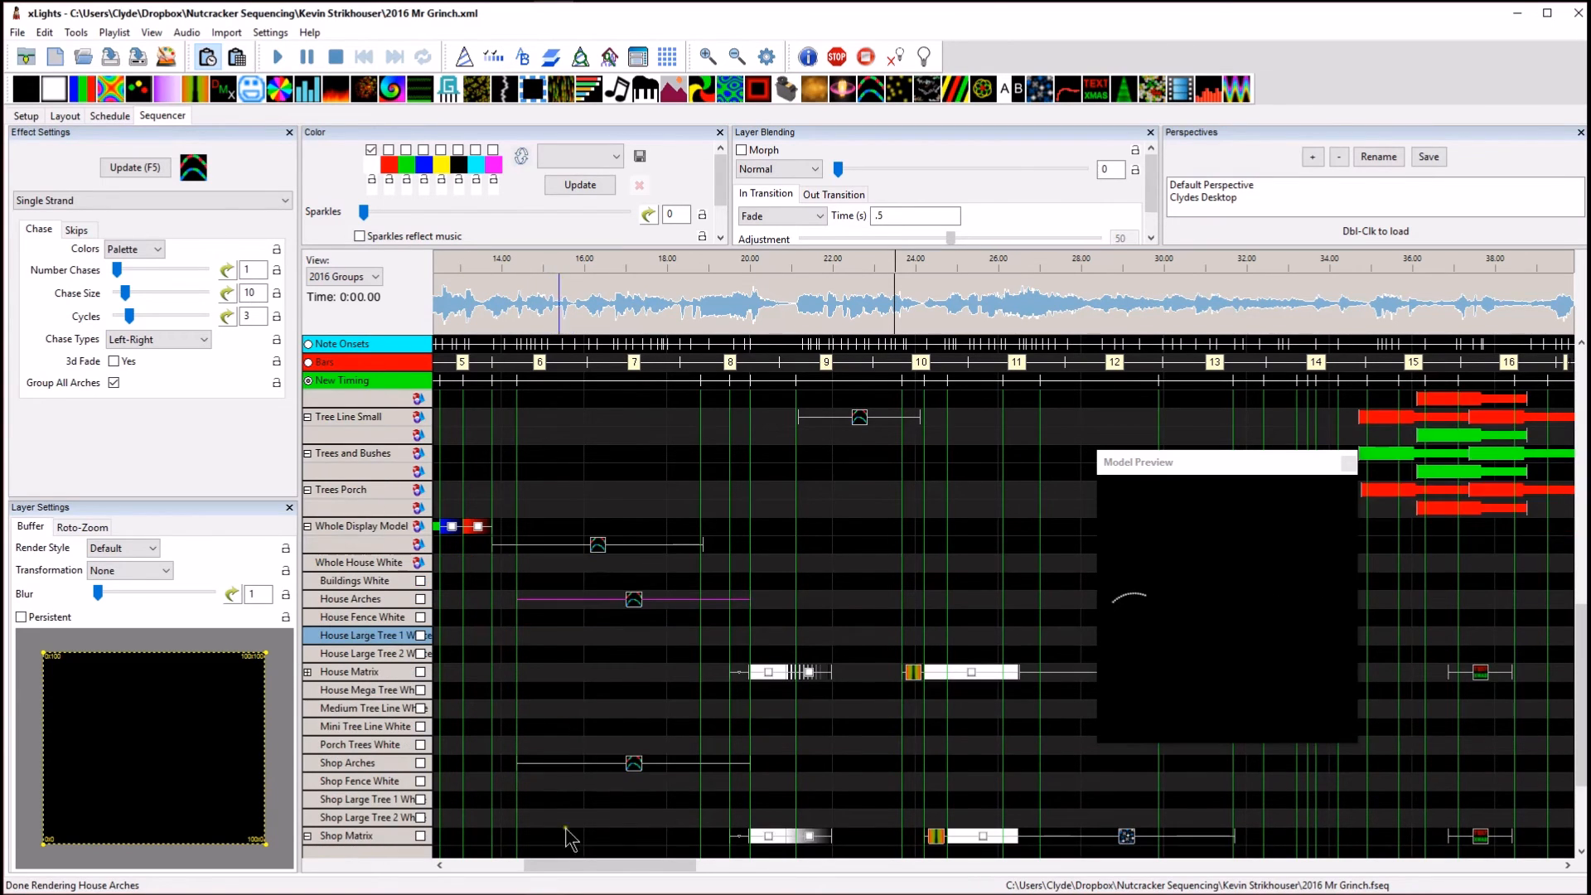
scroll(571, 839, down, 3)
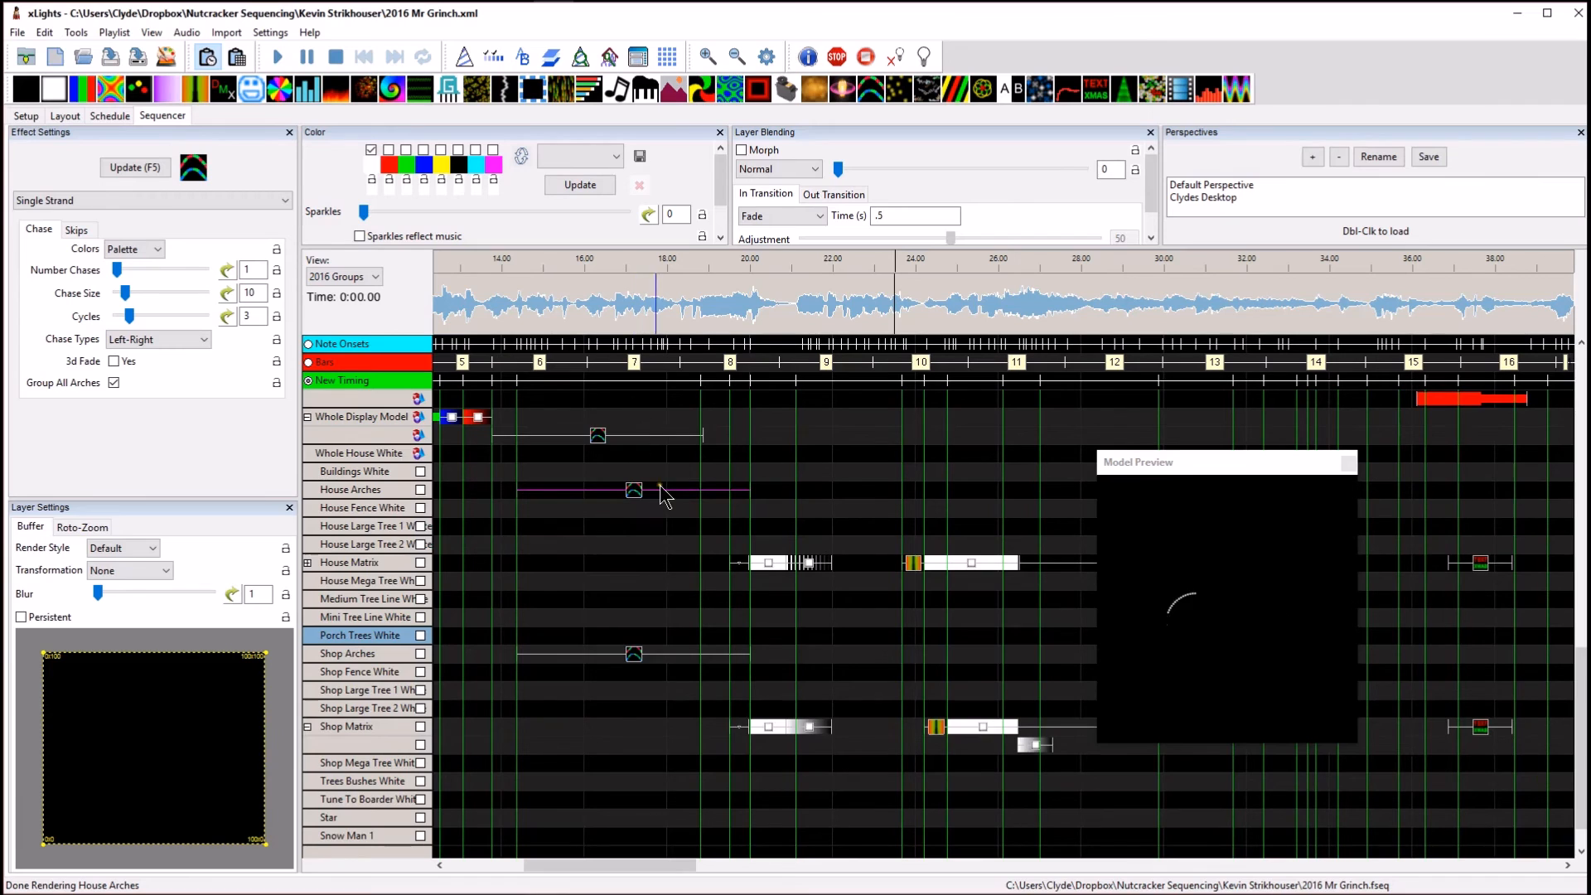
scroll(702, 471, up, 2)
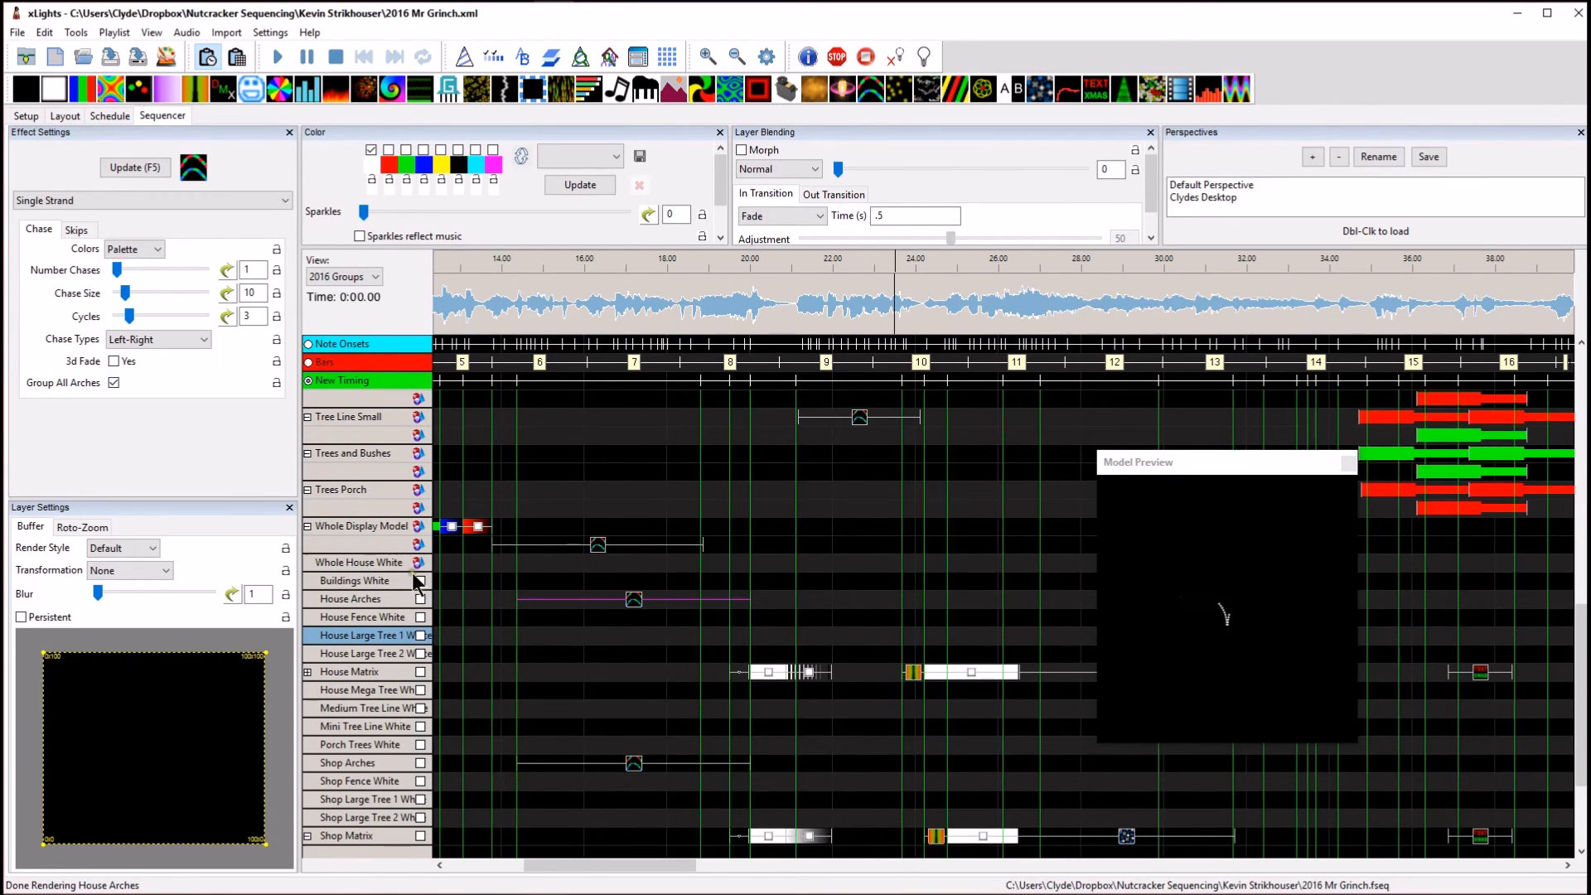
Find the Twinkle effect on the Whole House White group near 1:20 and preview it.
drag(553, 864, 643, 863)
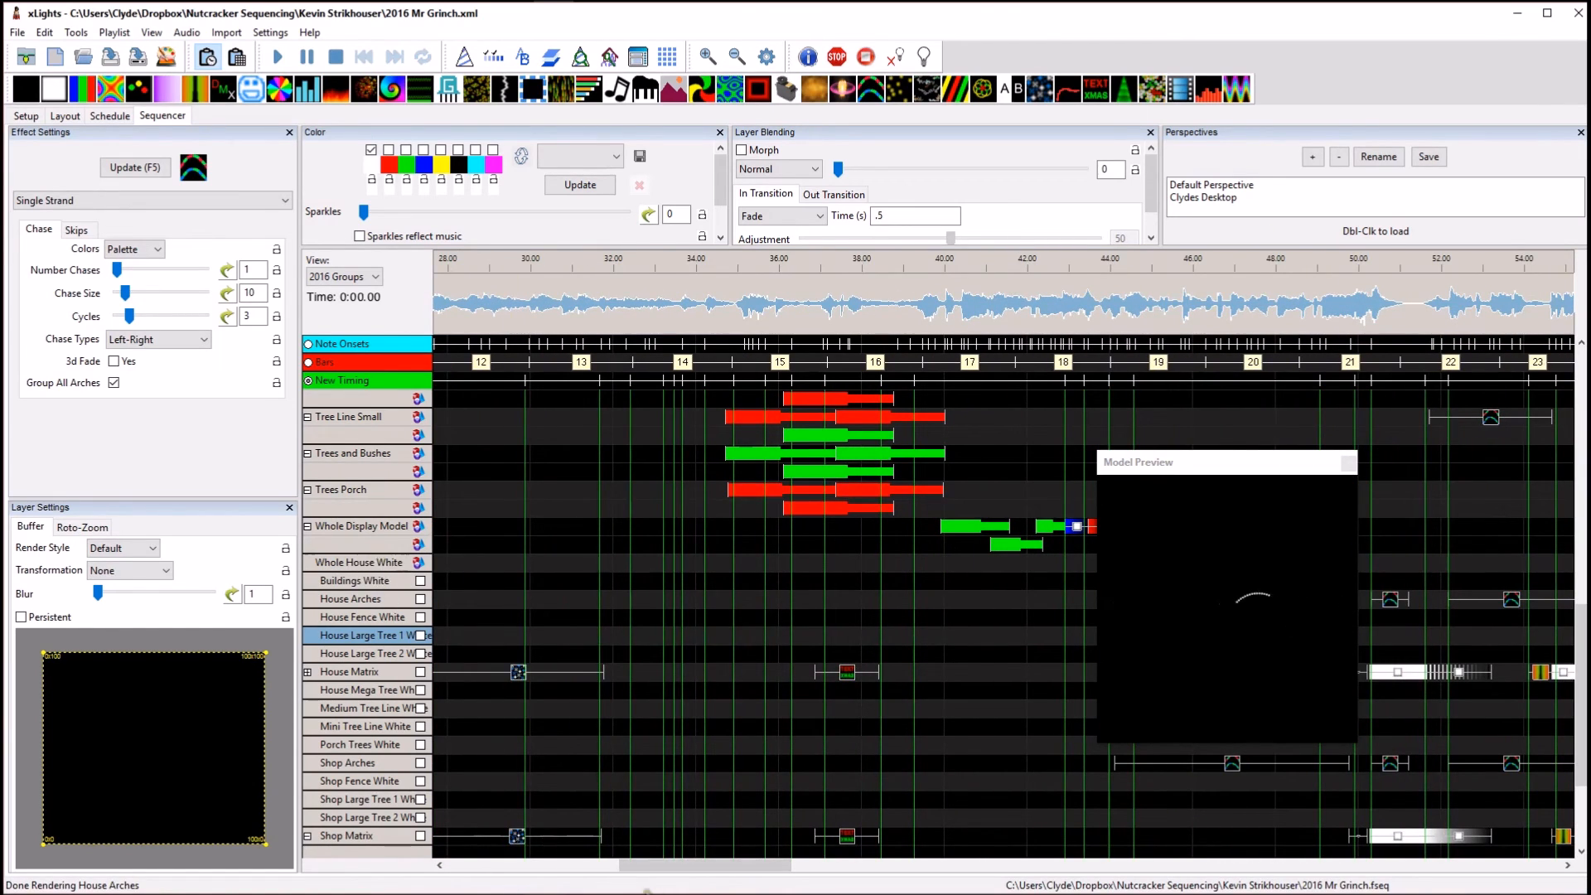
drag(648, 864, 933, 864)
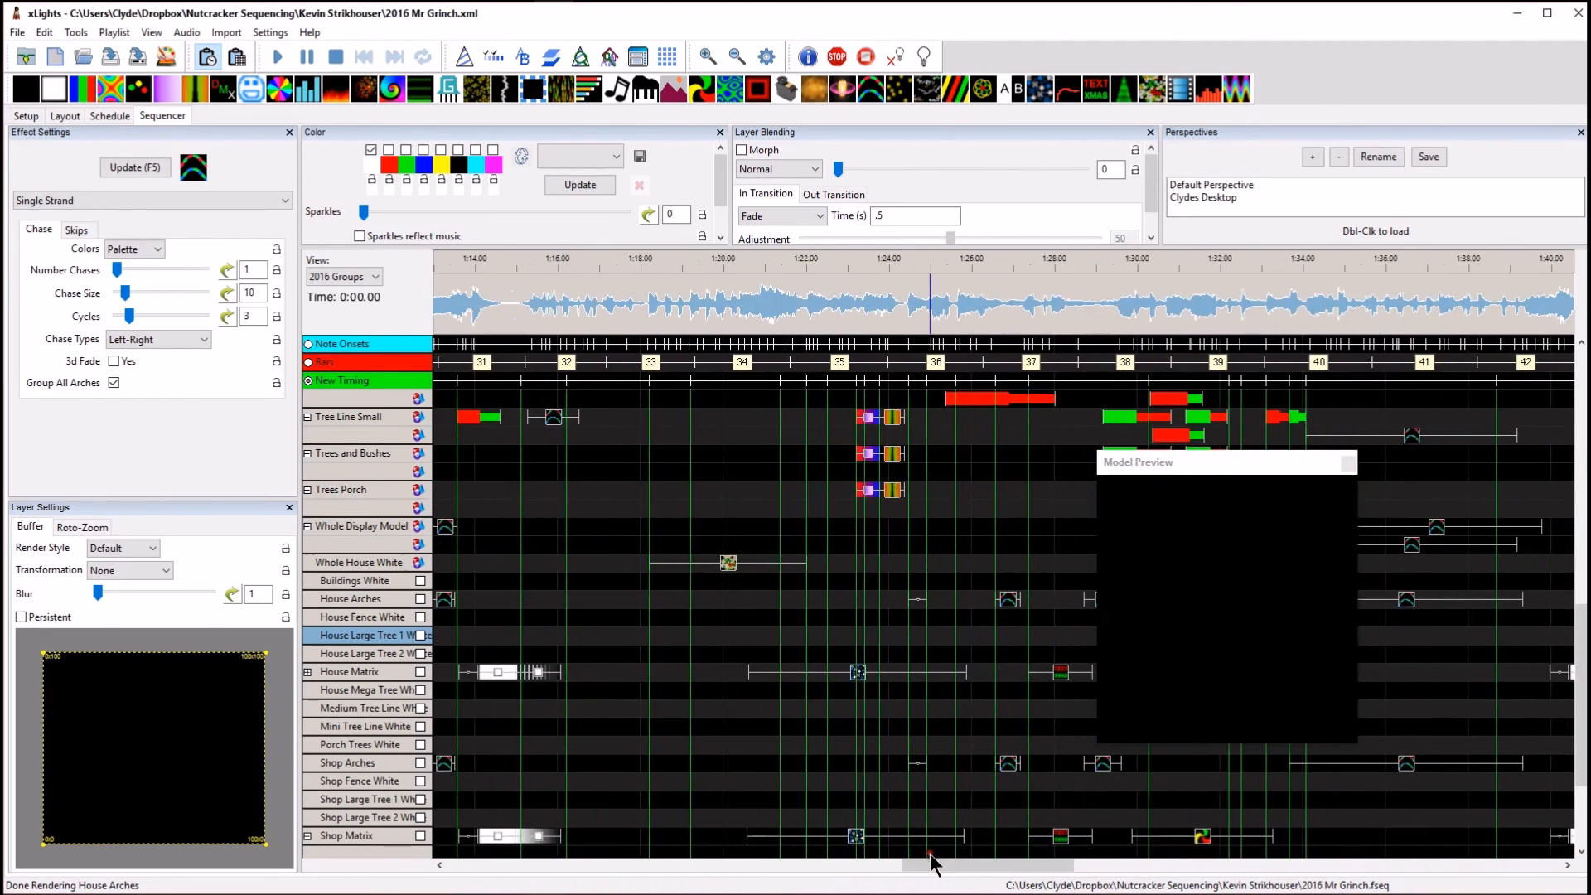
click(729, 562)
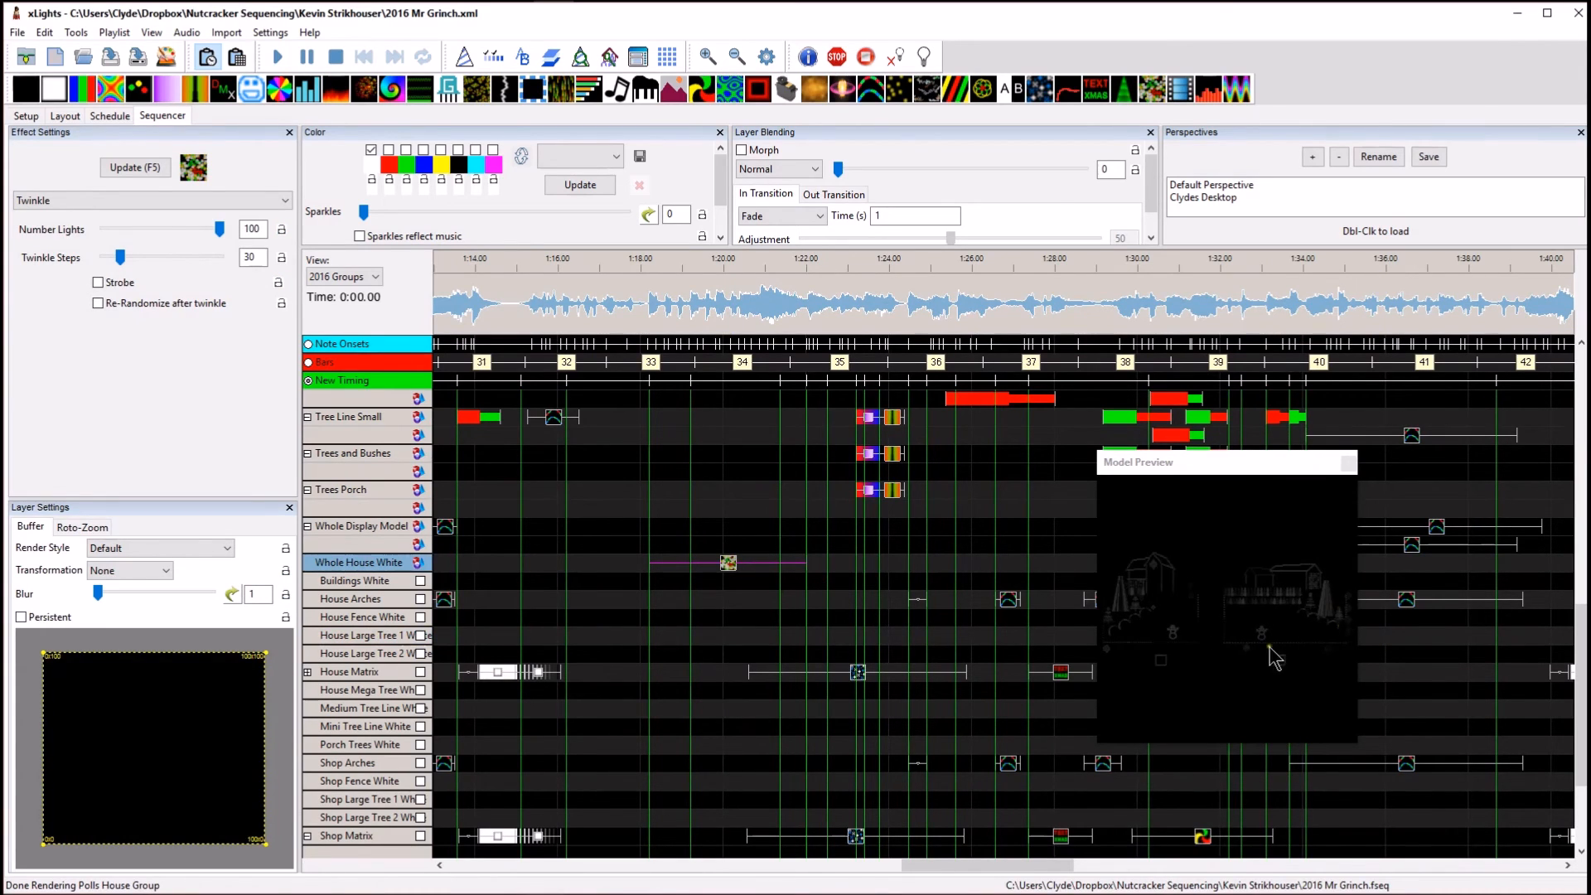
Enlarge and reposition the Model Preview window, and check the Twinkle effect in the House Preview before moving that window away.
drag(1100, 454, 633, 402)
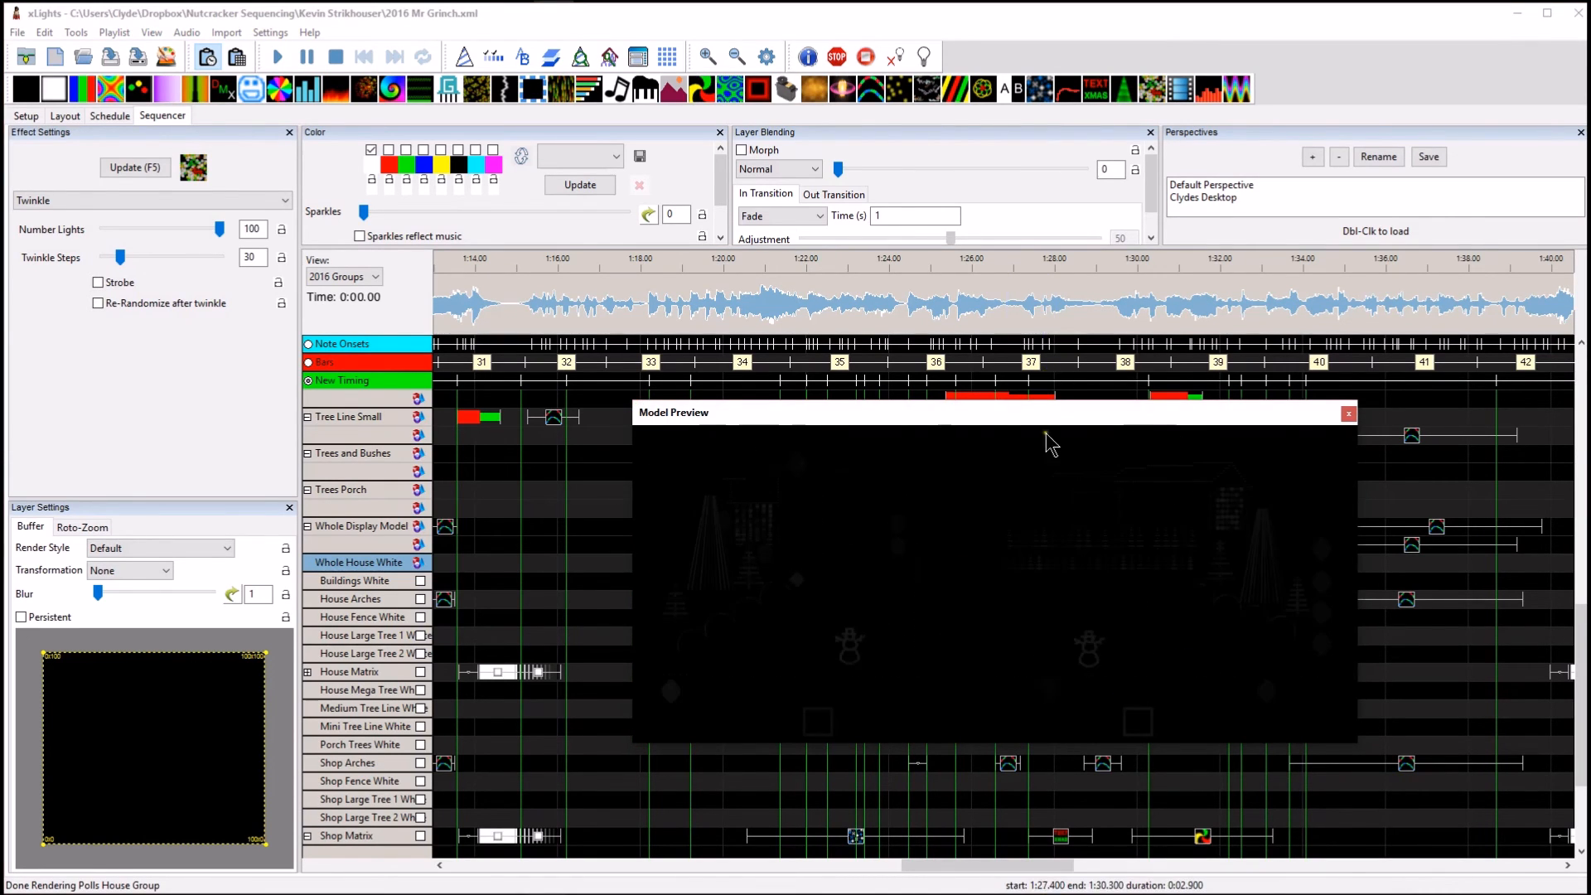
drag(998, 422, 1304, 432)
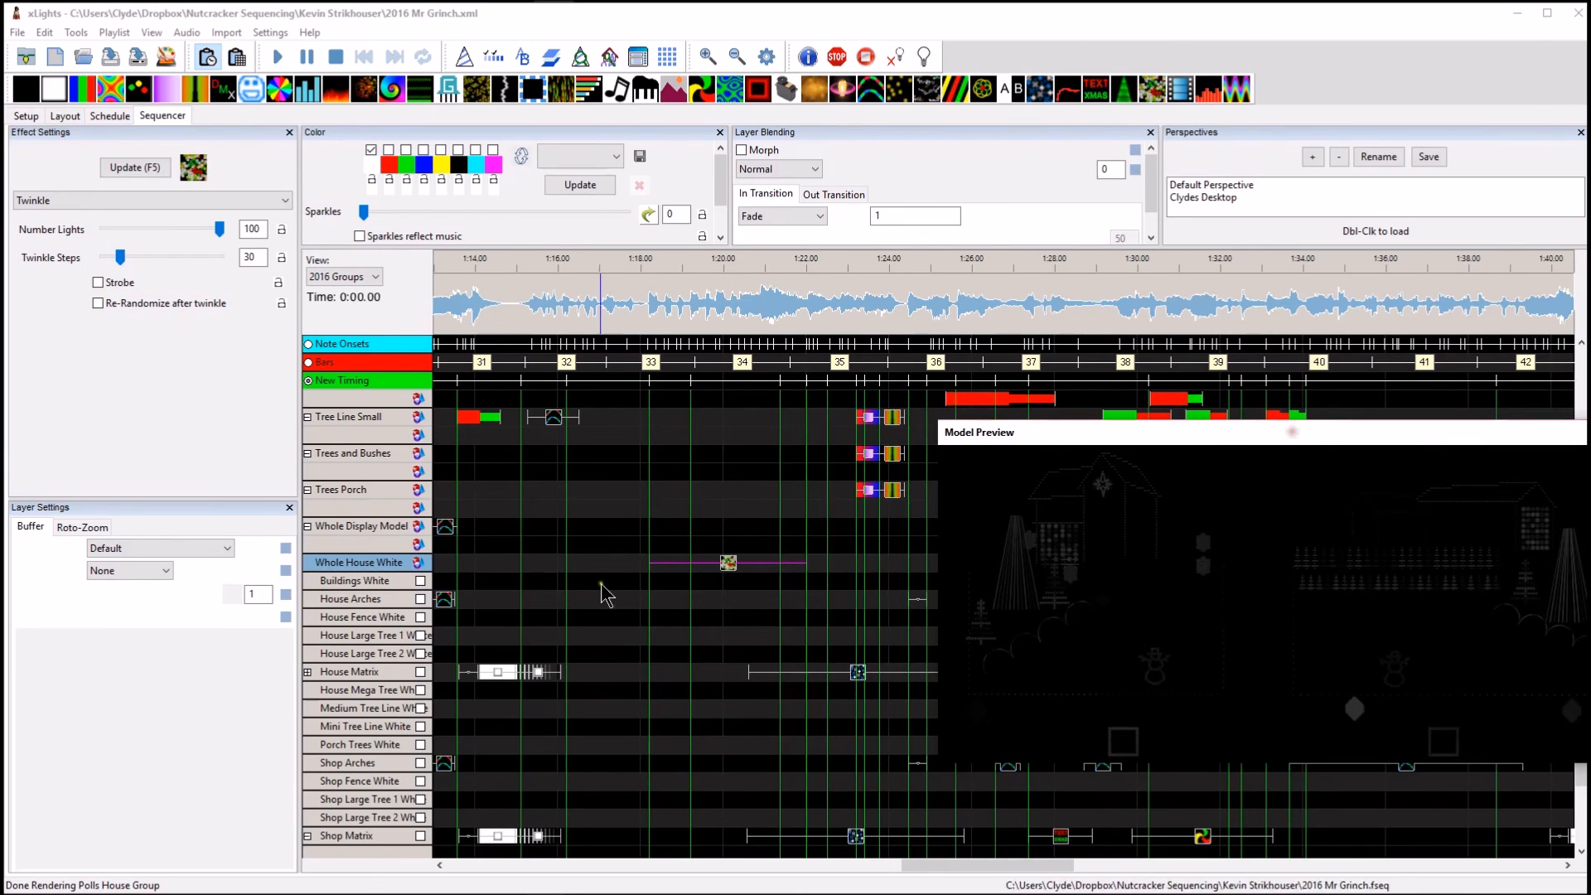
drag(775, 0, 864, 380)
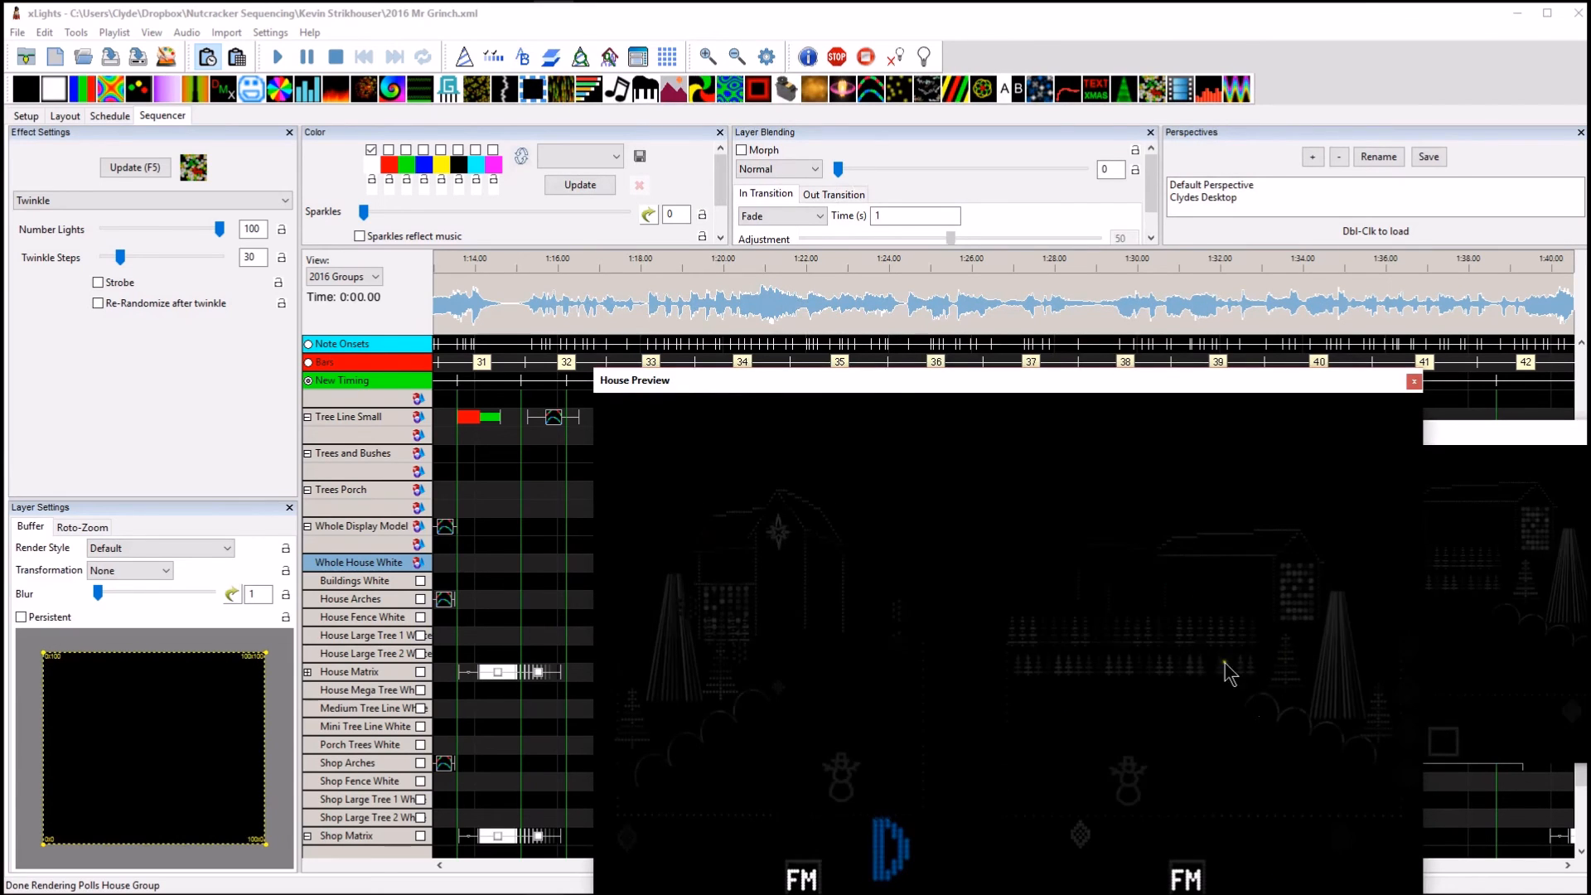
drag(905, 382, 900, 0)
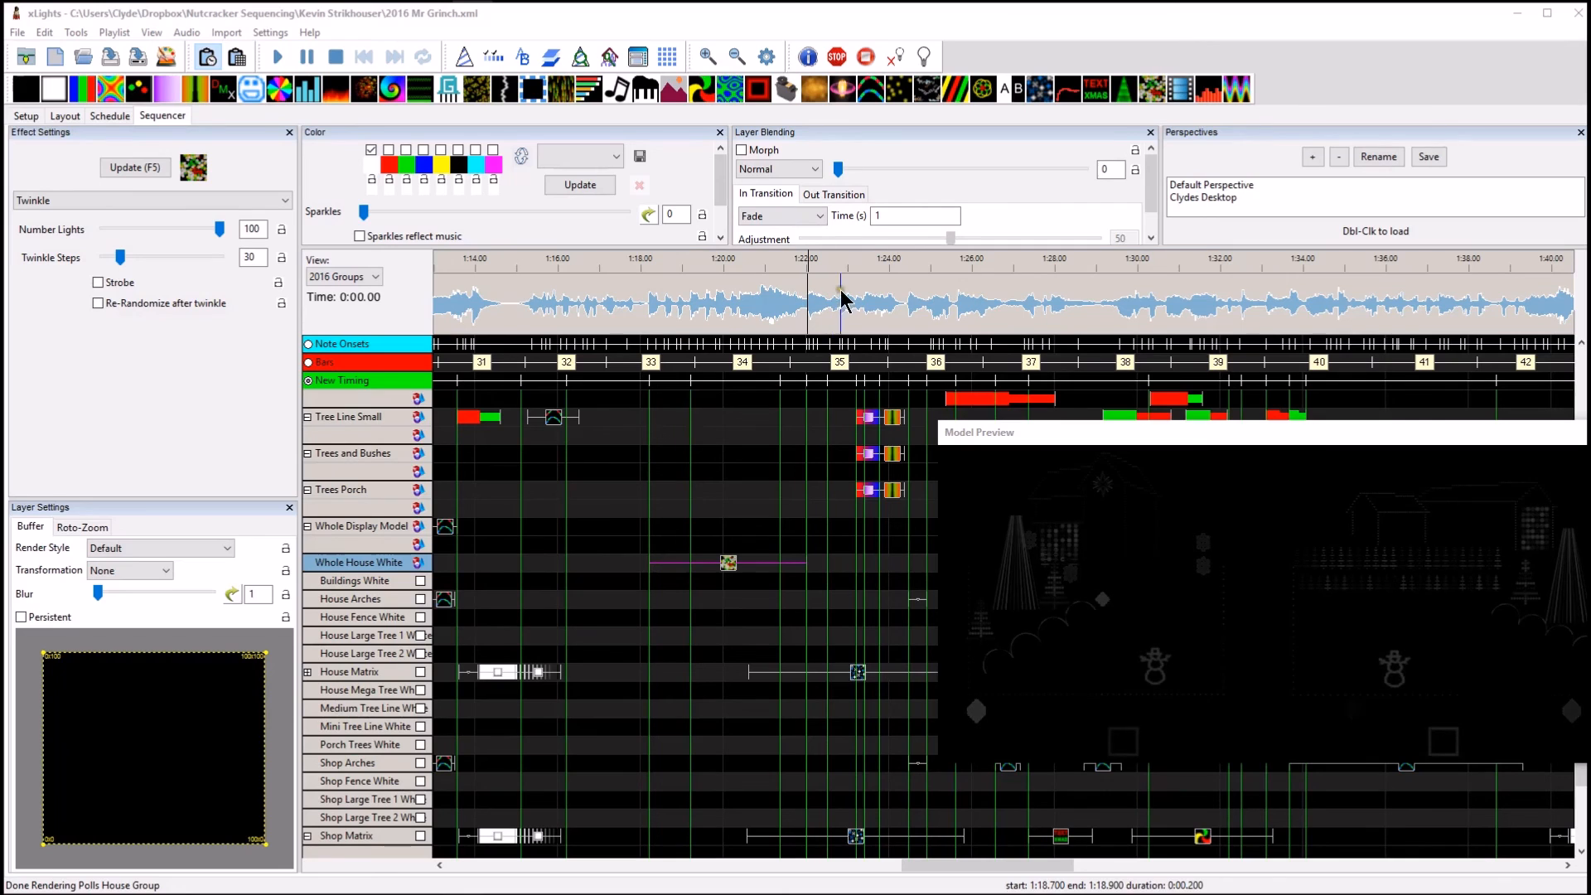
Preview the red and blue Color Wash effect on the Tree Line Small group near 1:23.
click(860, 419)
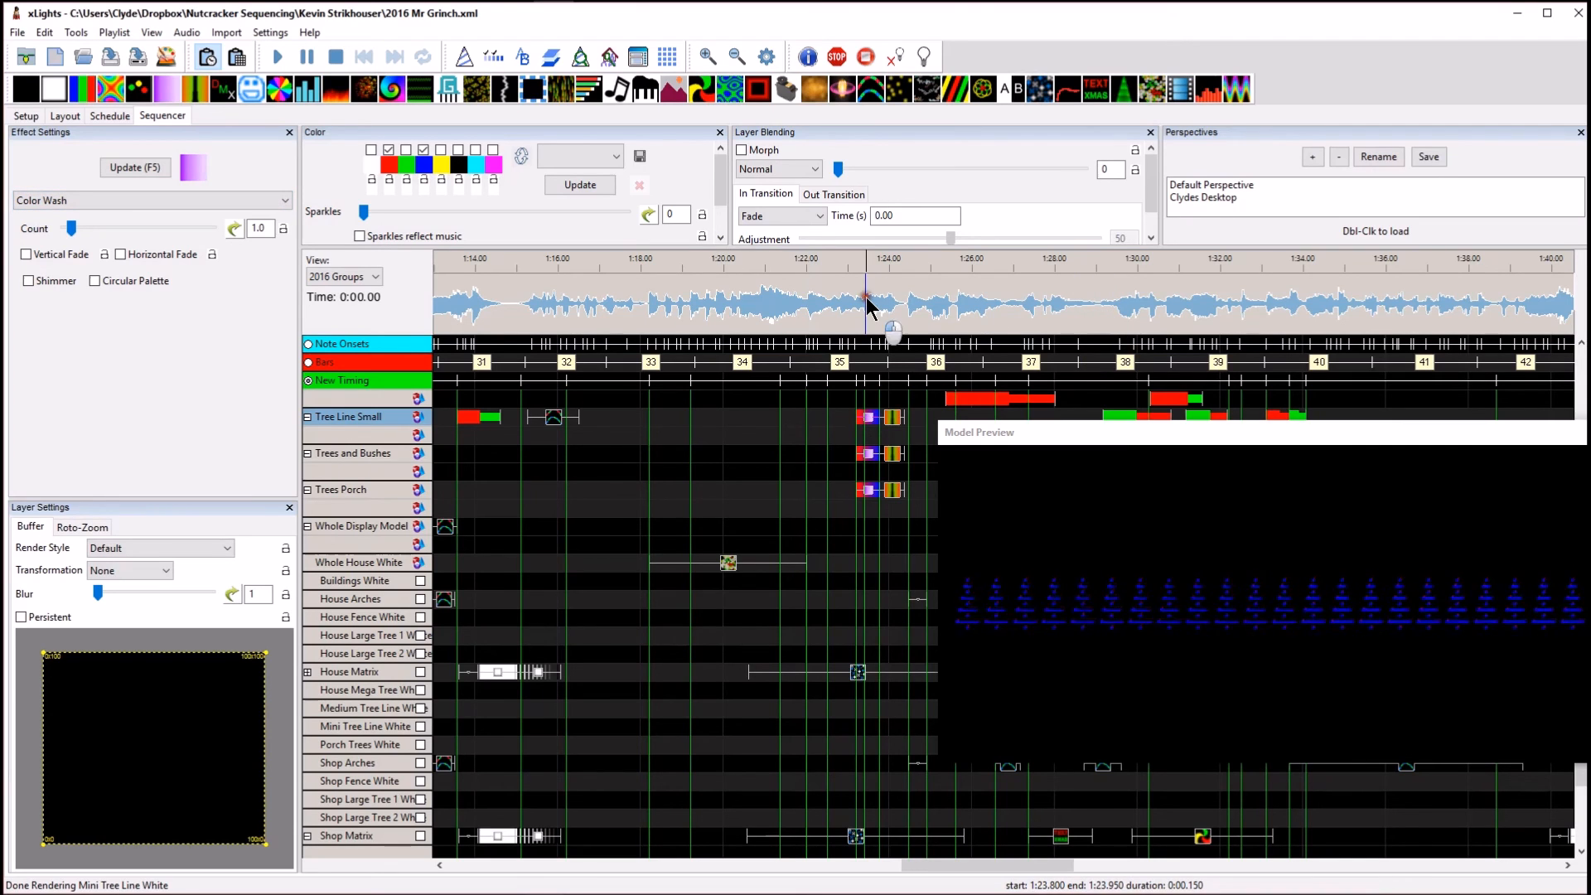
scroll(866, 302, right, 3)
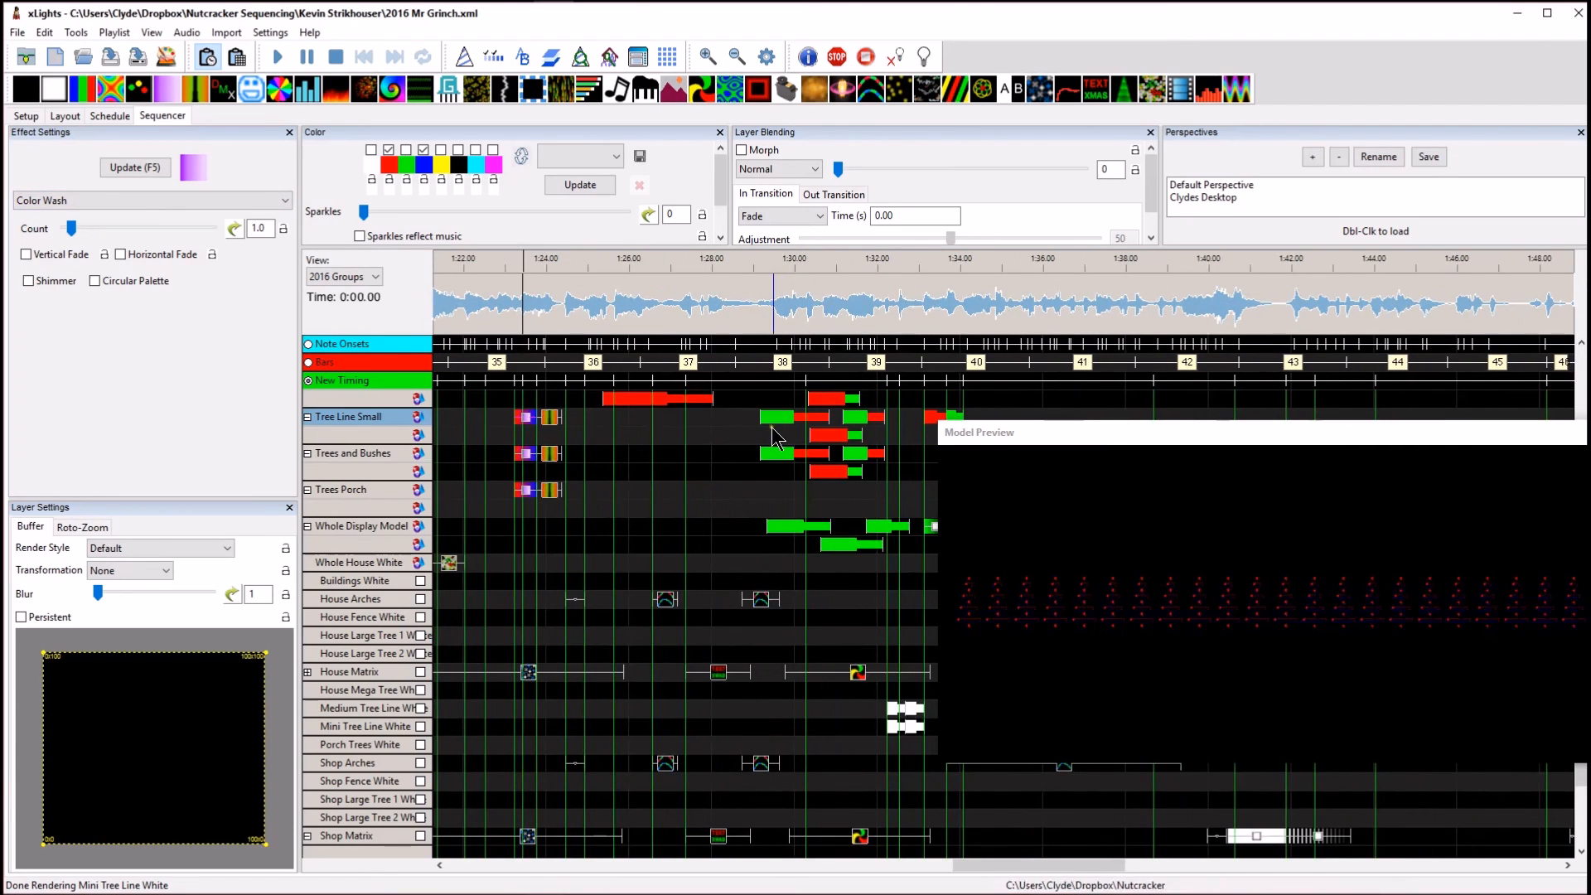
Set the Head Duration of the green-to-red Morph on Tree Line Small near 1:29 to 32.
click(777, 418)
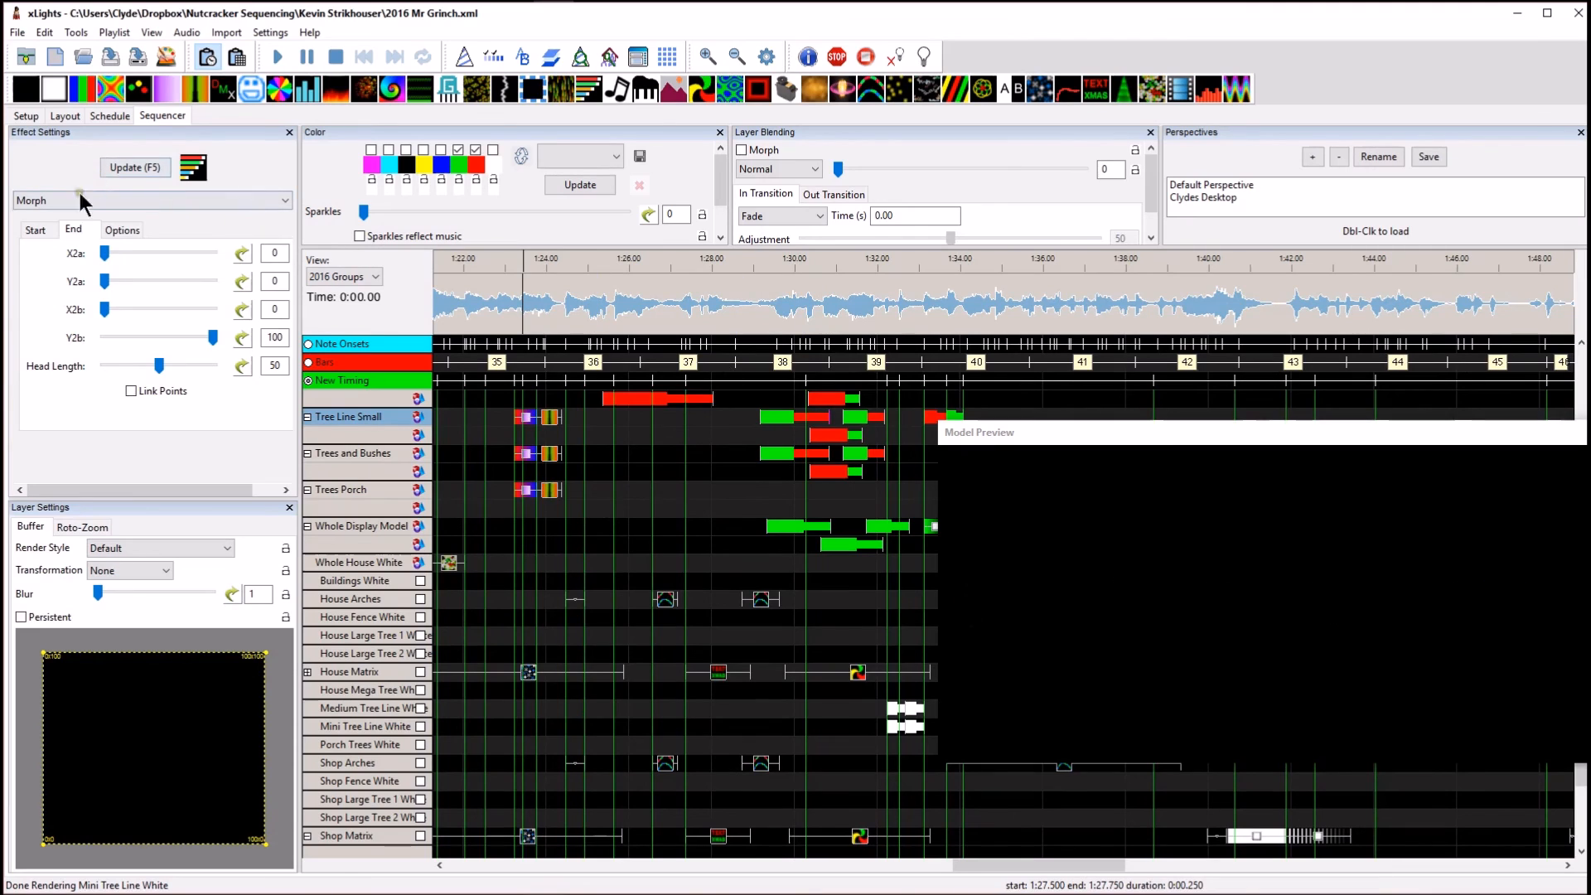
click(121, 230)
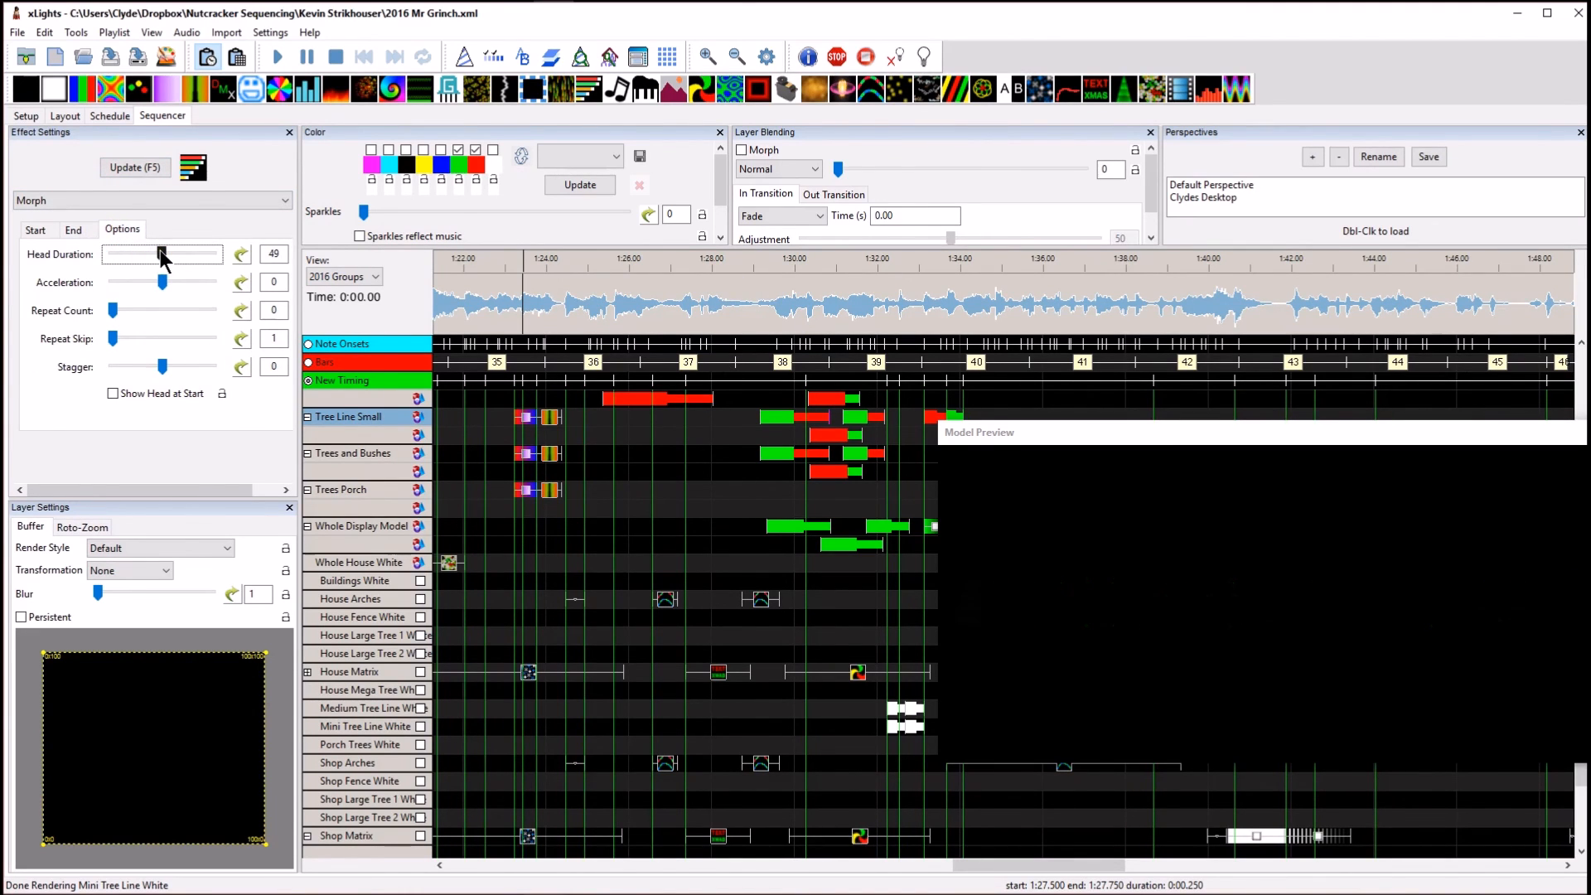
mouse_move(161, 258)
mouse_down()
mouse_move(112, 257)
mouse_move(144, 260)
mouse_up()
click(829, 419)
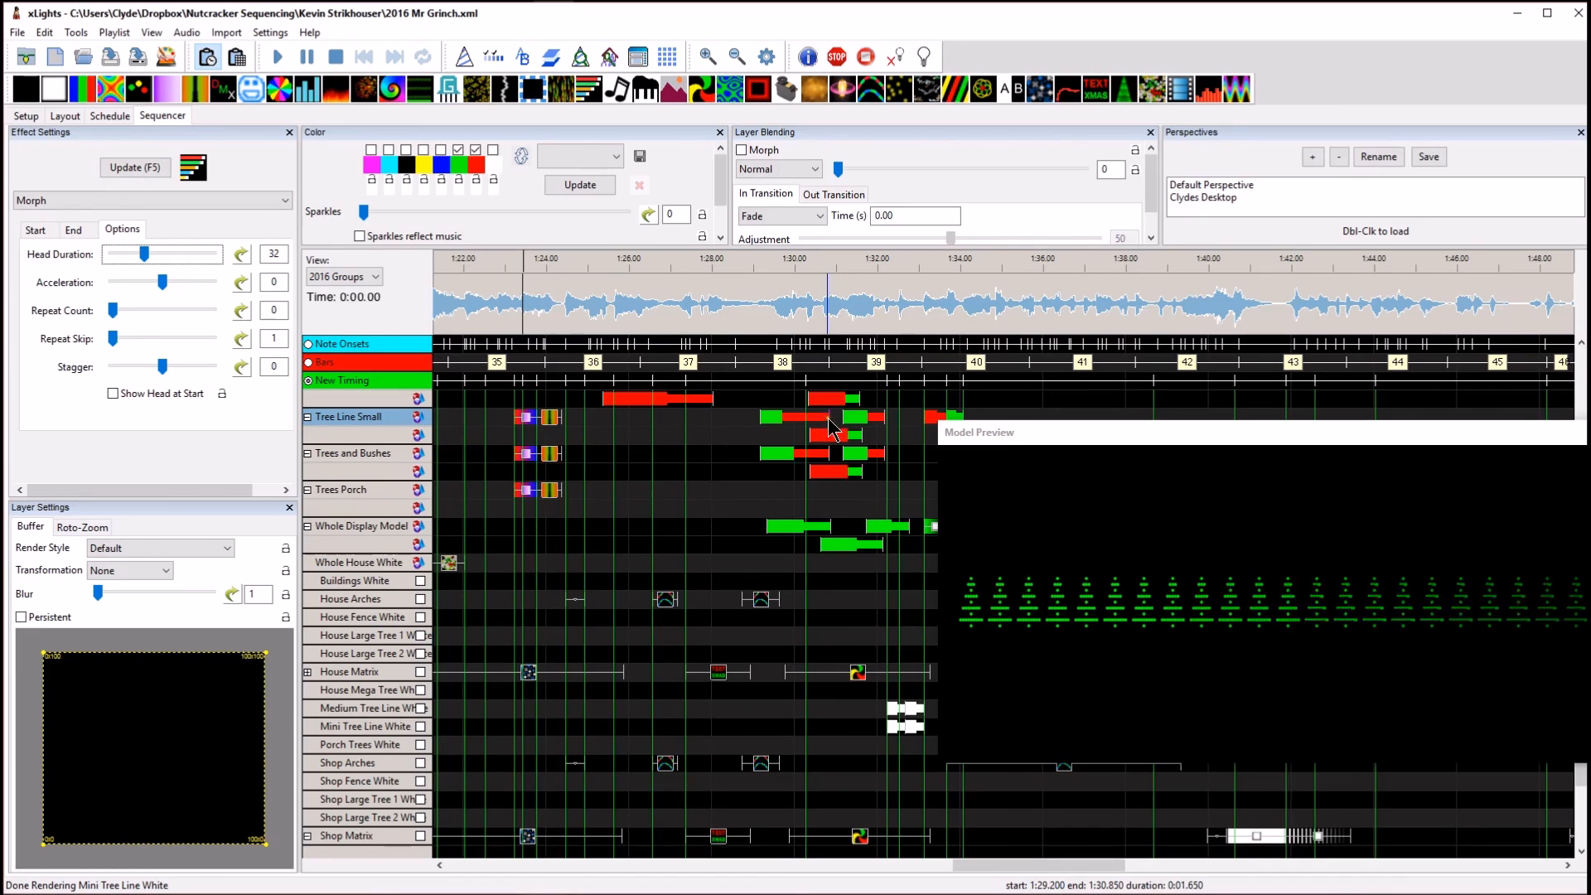
click(829, 416)
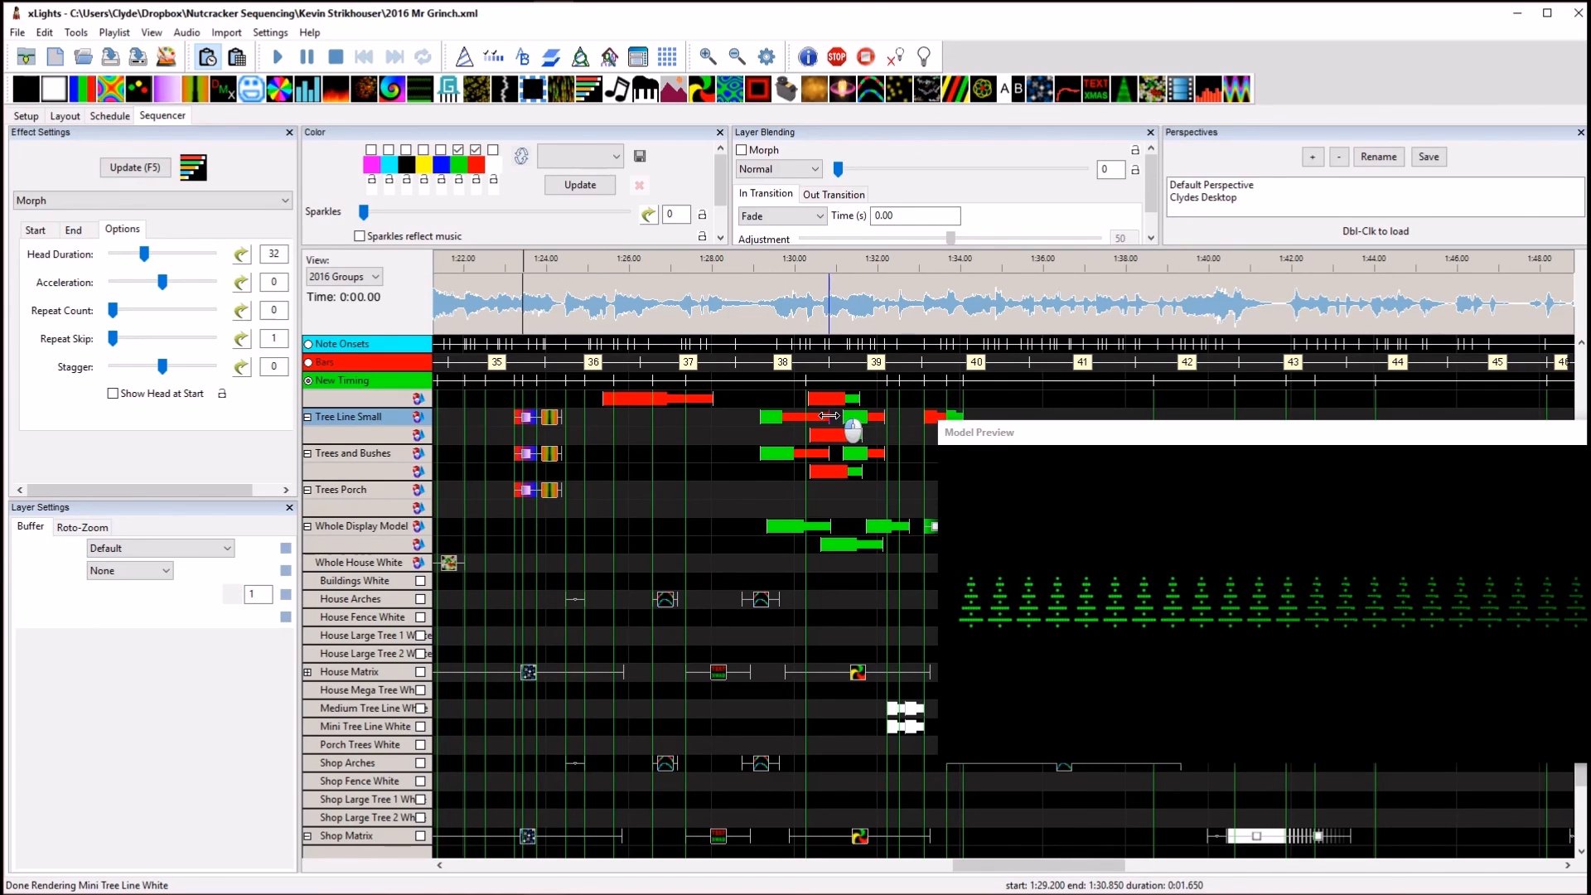
Preview the red-to-green Morph on Tree Line Small's second layer, and expand the group to show its single-color models.
click(814, 437)
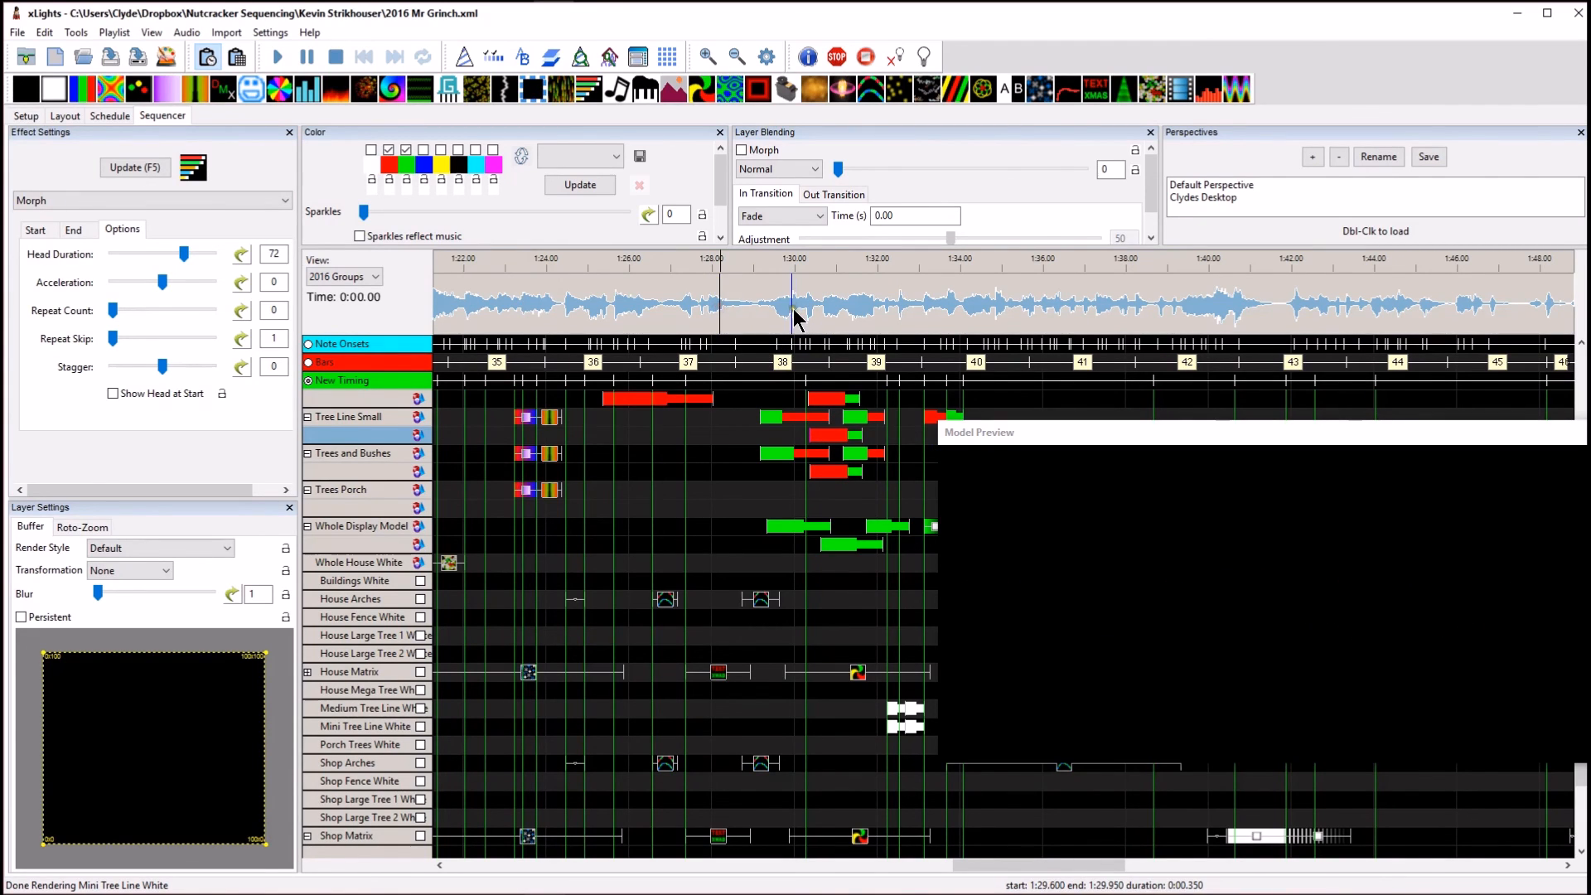
scroll(794, 320, right, 3)
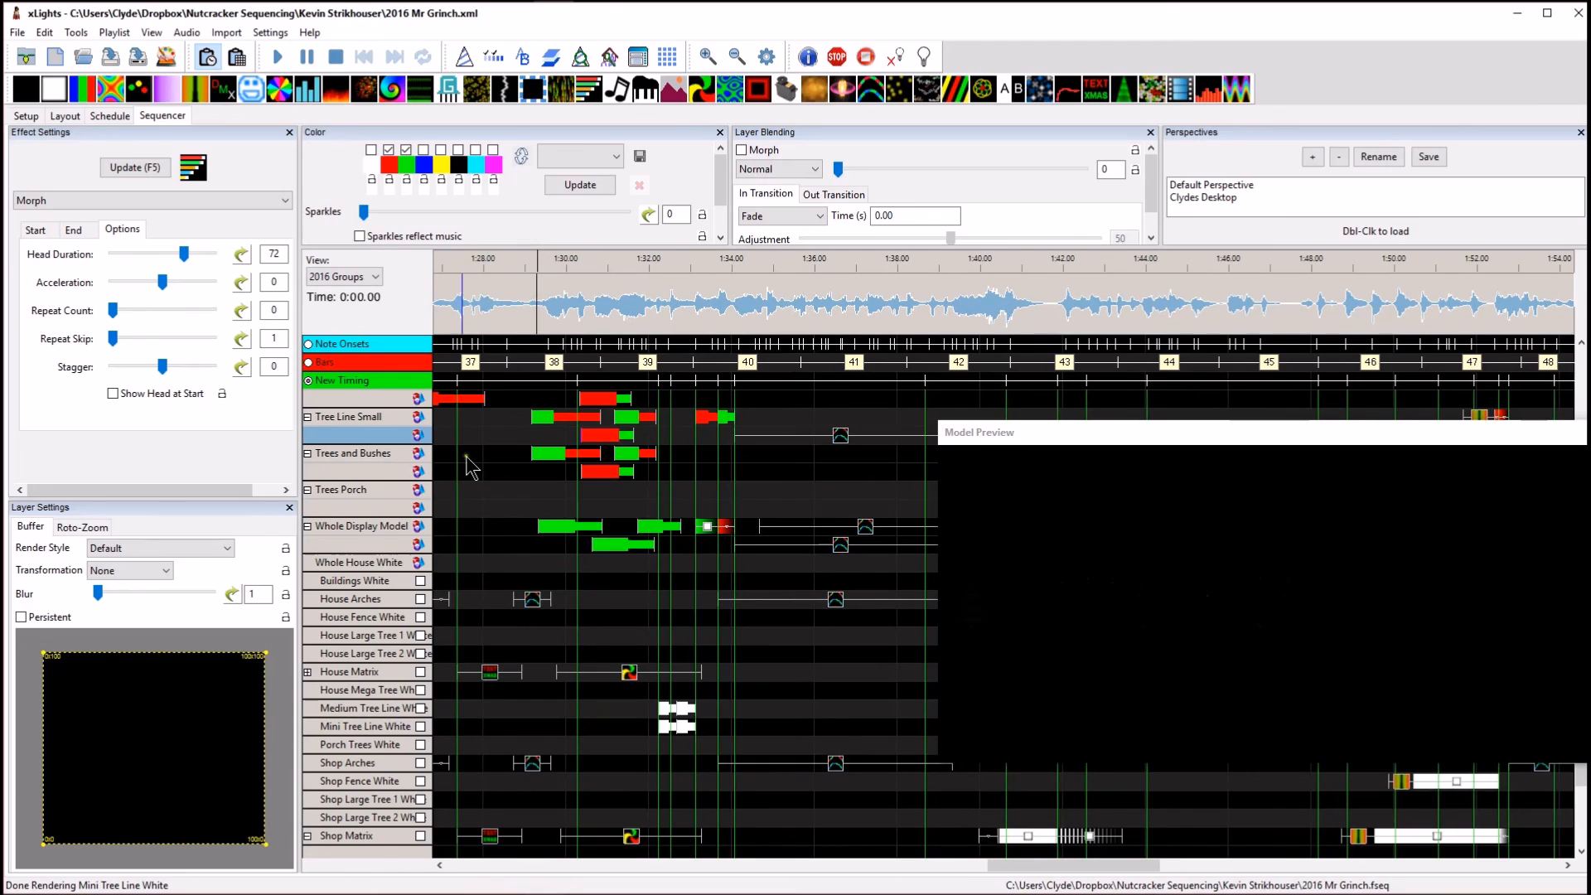
double_click(413, 420)
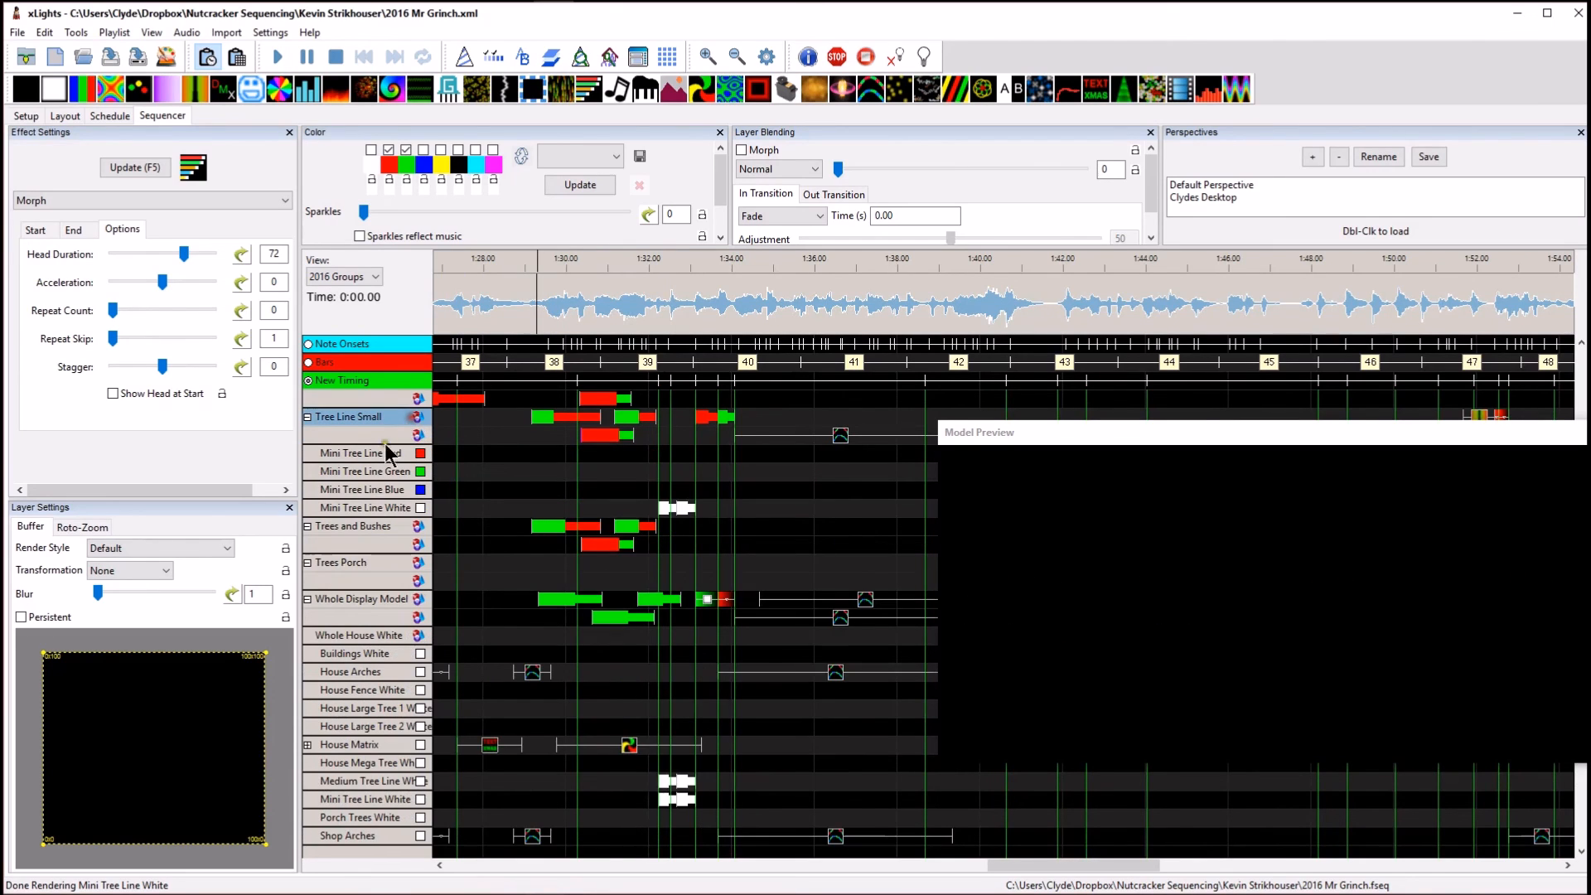